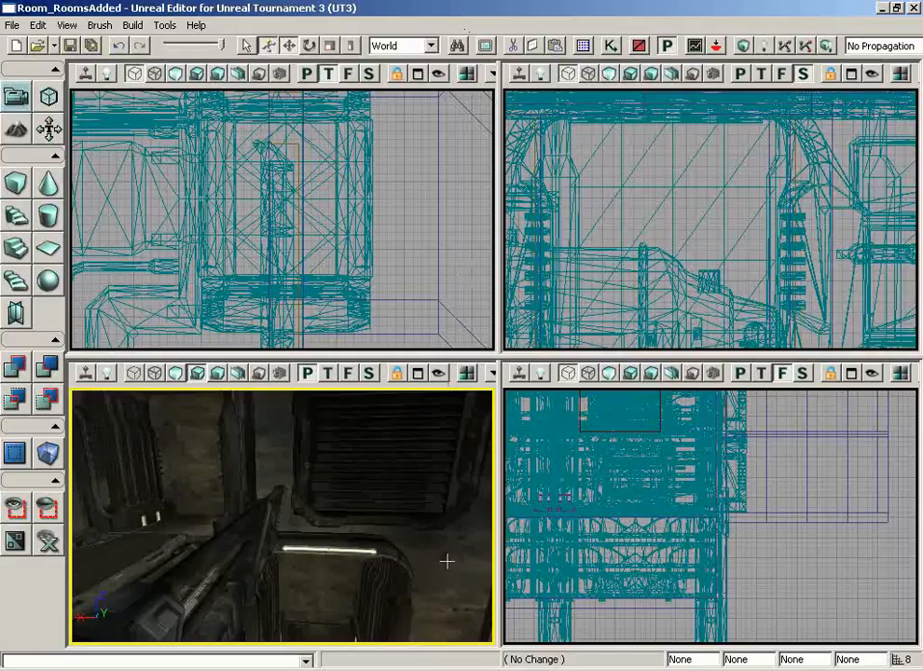
- Fly the perspective view to the lift shaft and select the platform InterpActor_0
drag(448, 562, 324, 517)
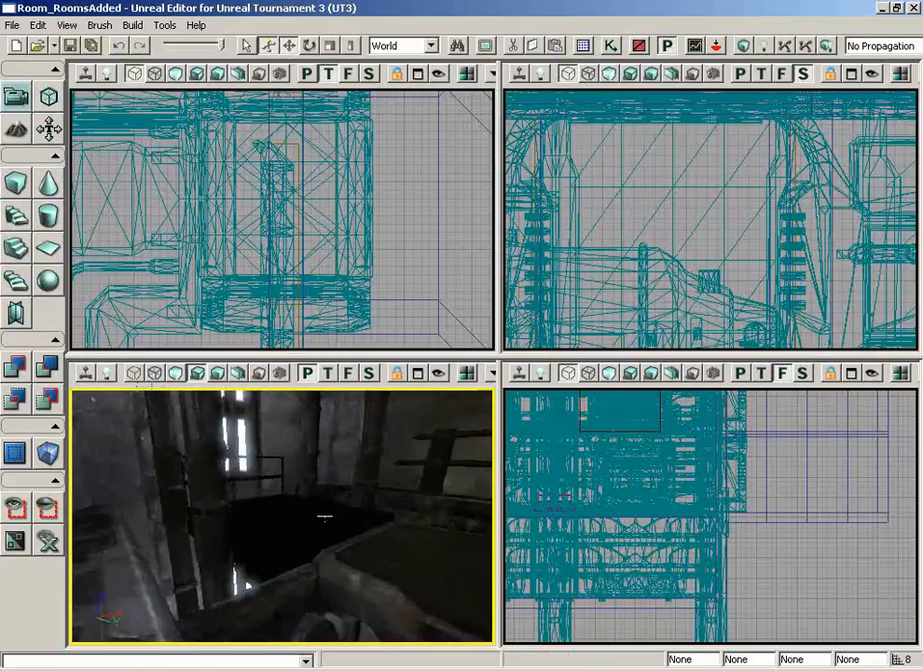
click(305, 518)
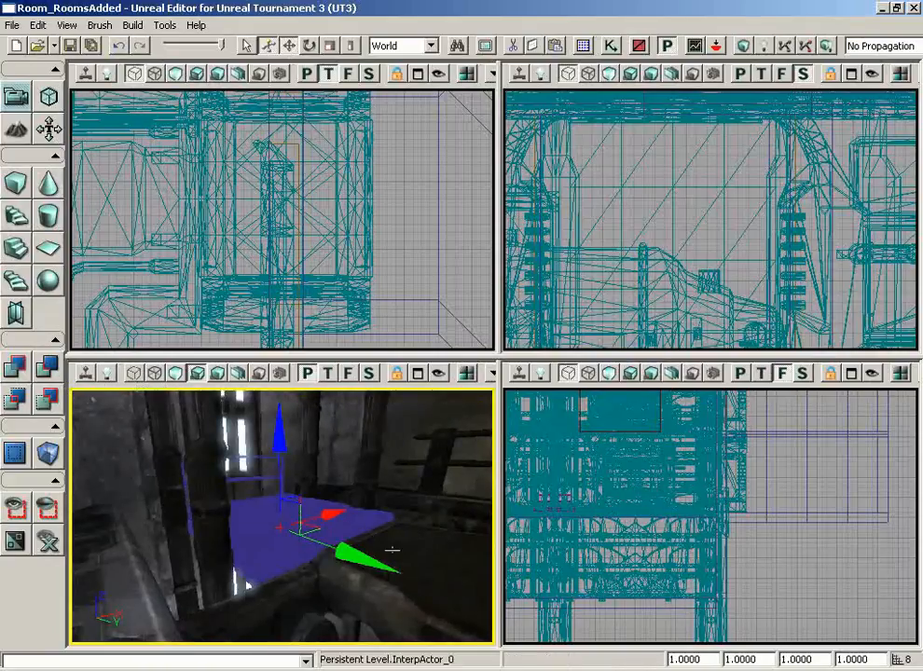
mouse_move(417, 527)
mouse_down()
mouse_move(460, 542)
mouse_move(444, 513)
mouse_move(422, 518)
mouse_up()
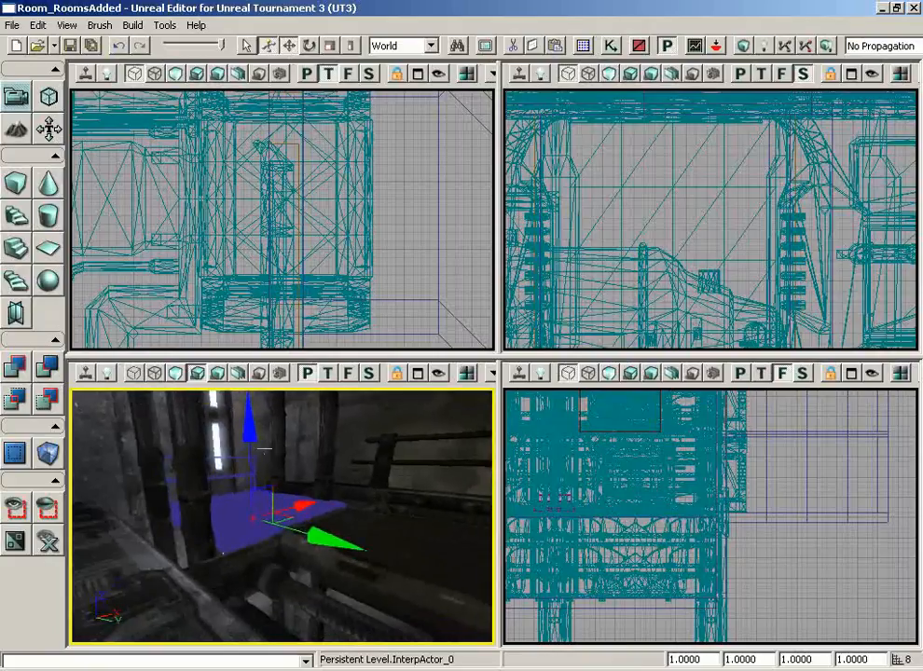
drag(333, 468, 365, 448)
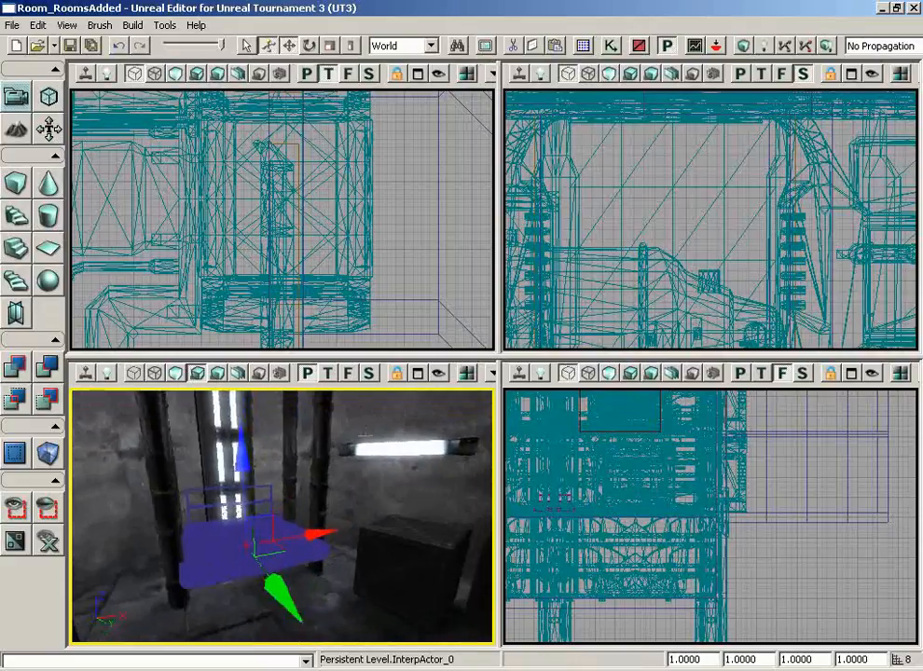
drag(365, 490, 300, 436)
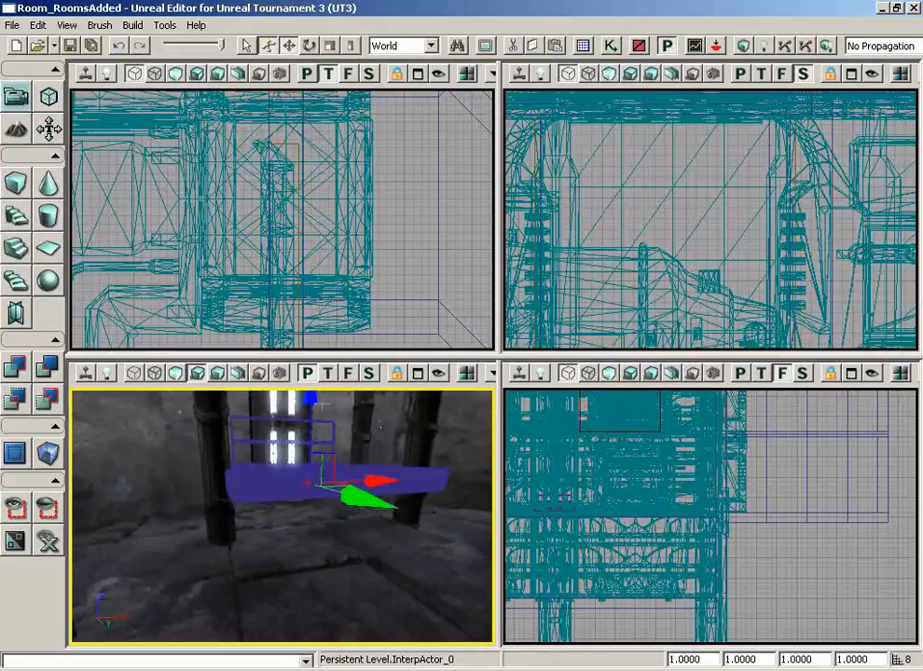
drag(281, 526, 285, 435)
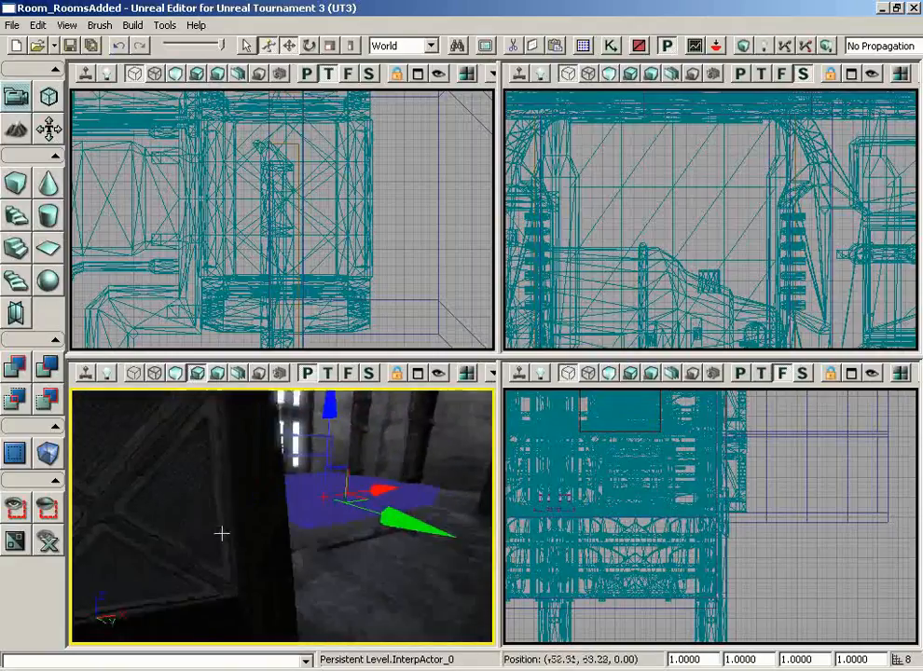
drag(222, 533, 250, 512)
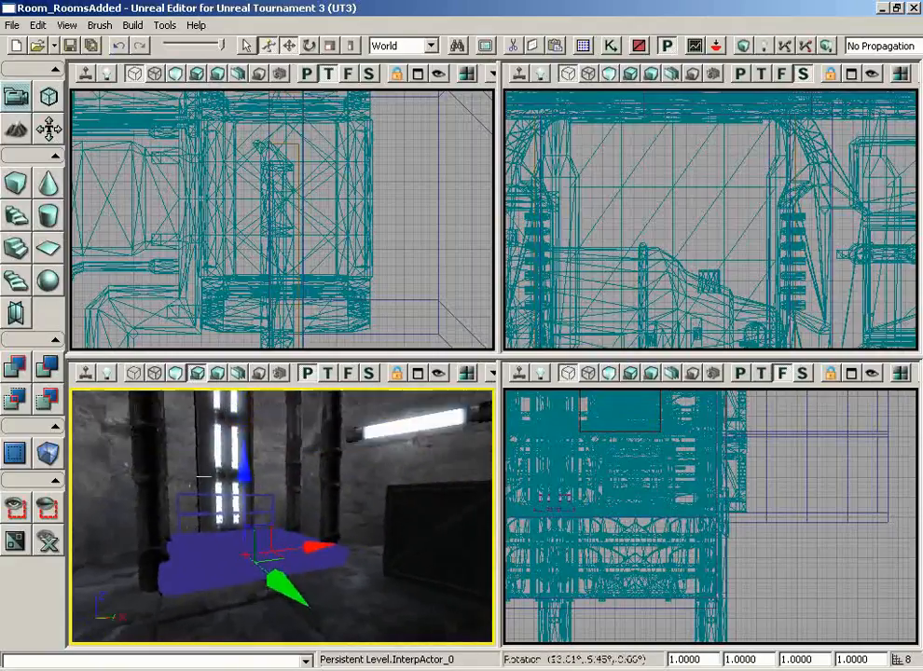
drag(212, 525, 352, 494)
- Clear the selection, reselect the lift platform, circle around it and bring up the Generic Browser
click(353, 494)
key(shift+n)
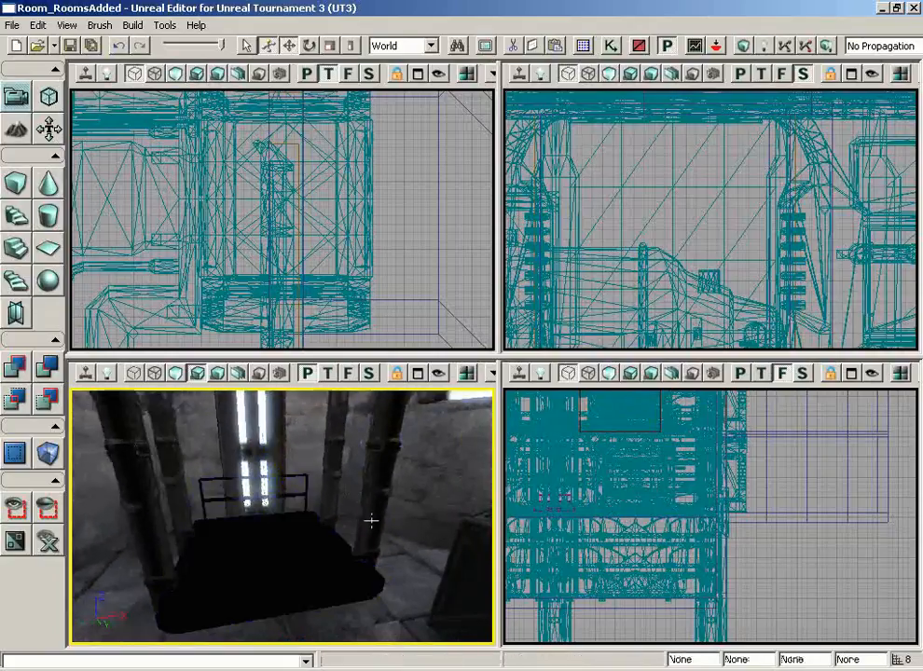
drag(427, 487, 311, 485)
click(304, 554)
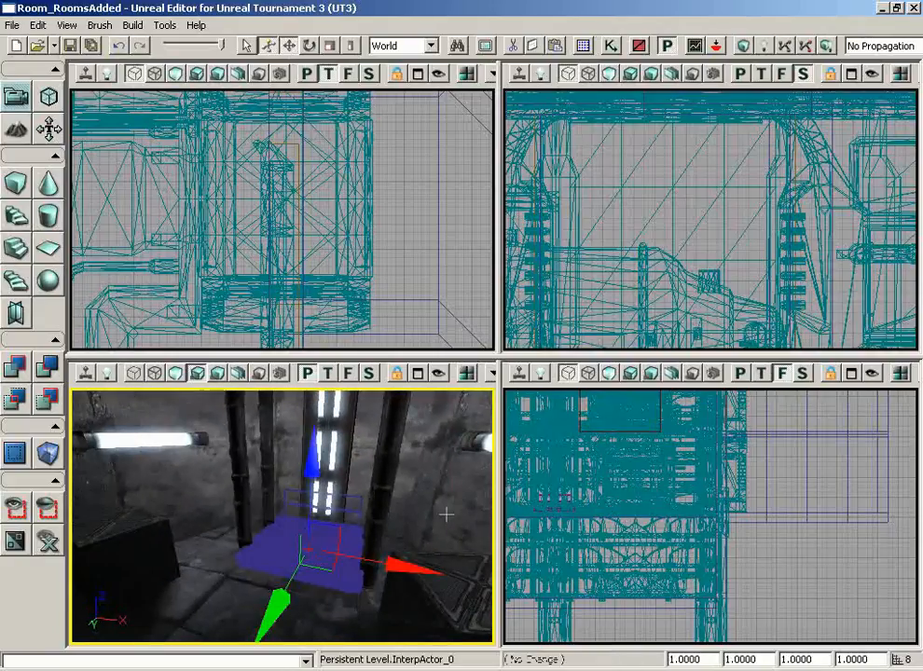
drag(445, 515, 432, 458)
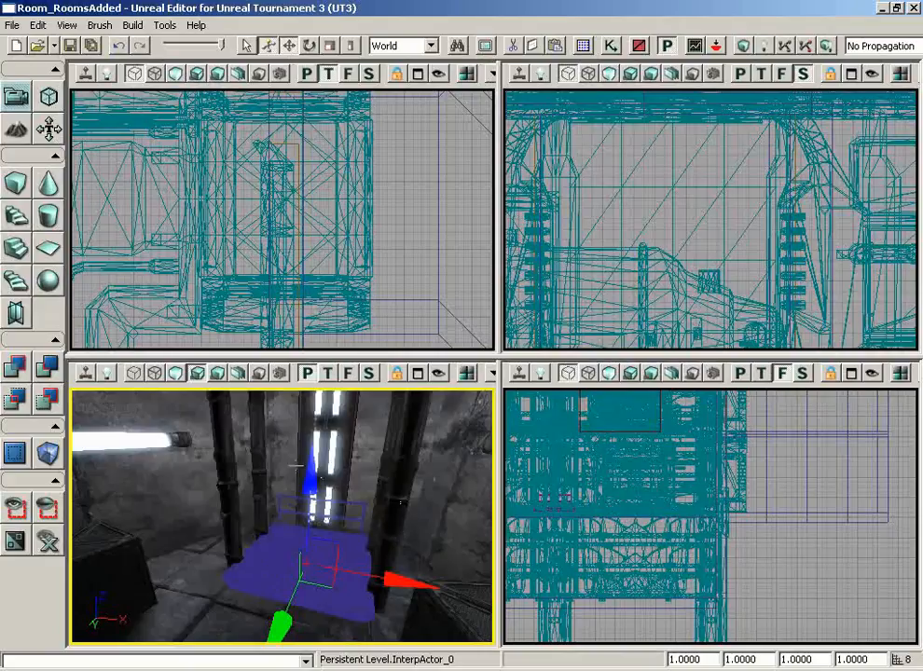
drag(297, 467, 428, 482)
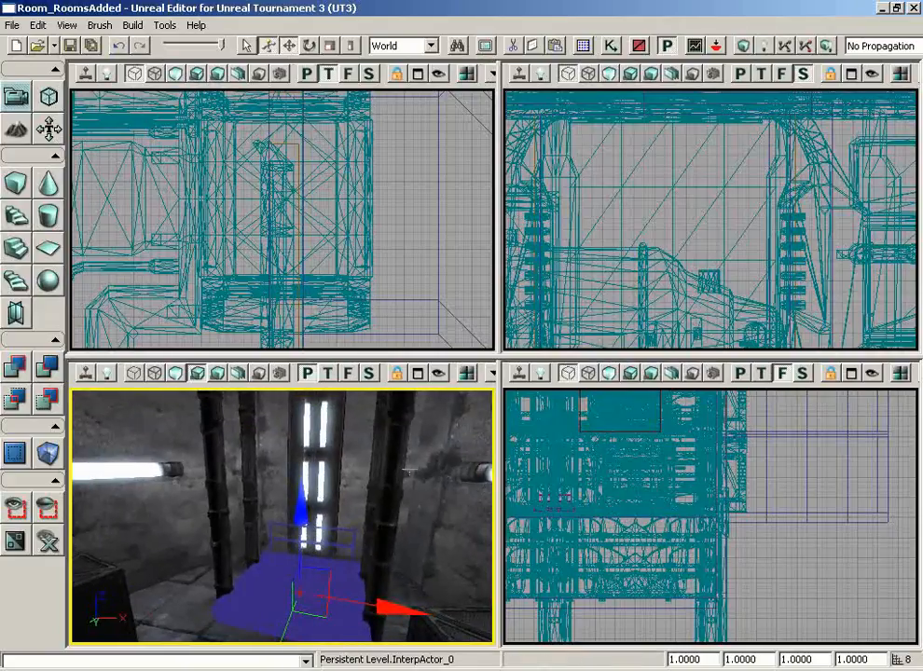
click(583, 44)
- Make the Lights group visible from the Groups list and close the browser
click(230, 98)
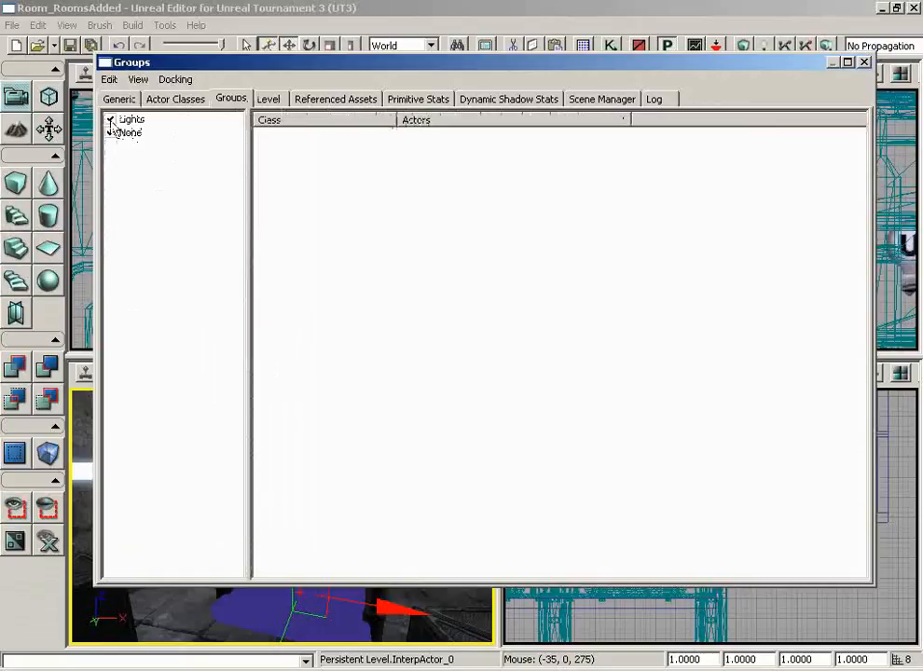
click(864, 62)
mouse_move(326, 480)
right_down()
mouse_move(353, 494)
mouse_move(341, 468)
right_up()
mouse_move(341, 468)
mouse_down()
mouse_move(327, 480)
mouse_move(349, 477)
mouse_move(312, 474)
mouse_move(323, 470)
mouse_move(326, 480)
mouse_up()
- Select the three point lights around the lift platform together
click(202, 475)
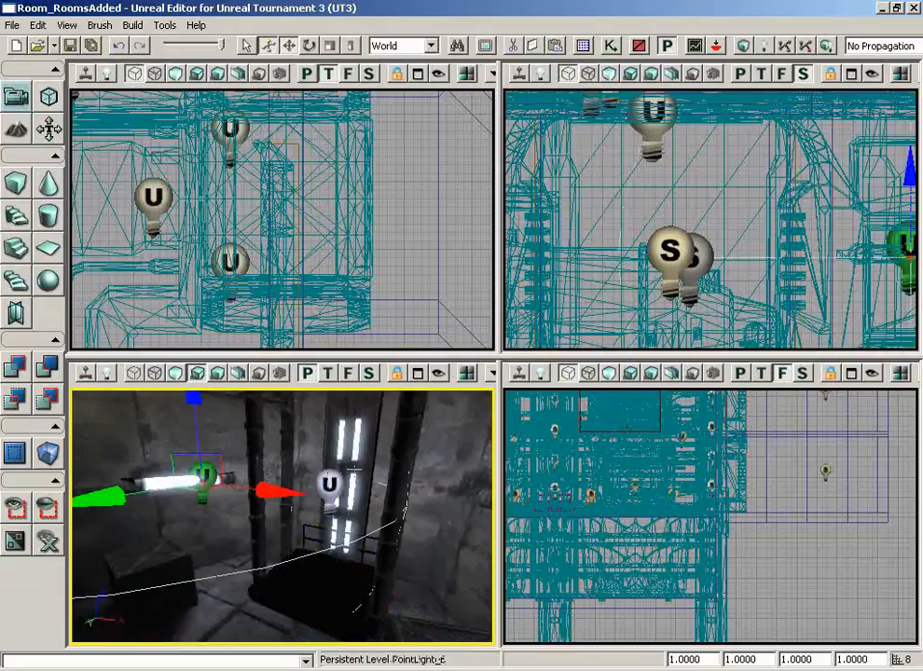
ctrl+click(329, 483)
right_drag(463, 460, 493, 458)
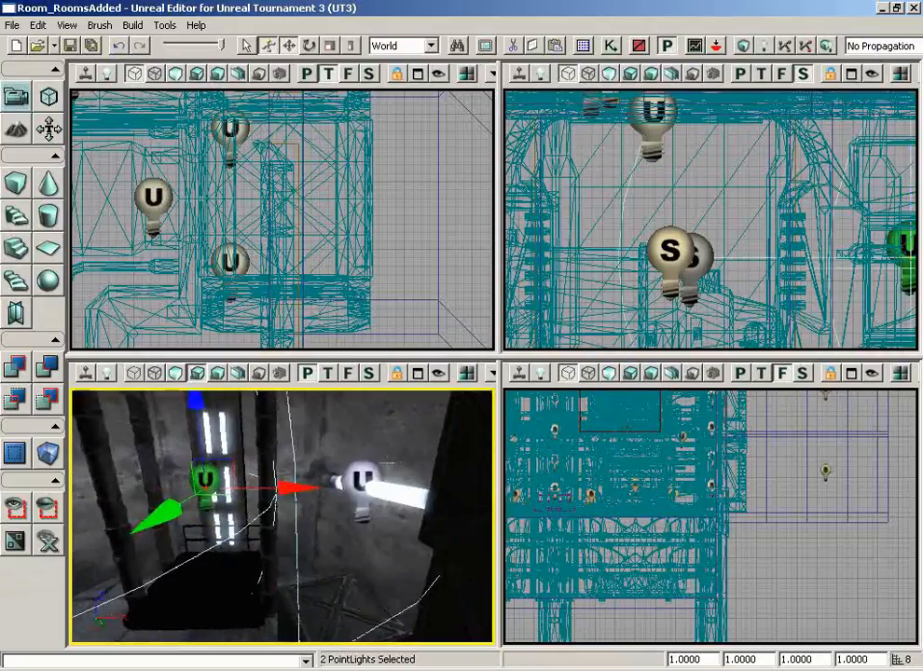
ctrl+click(361, 480)
right_drag(314, 451, 380, 485)
drag(380, 485, 377, 438)
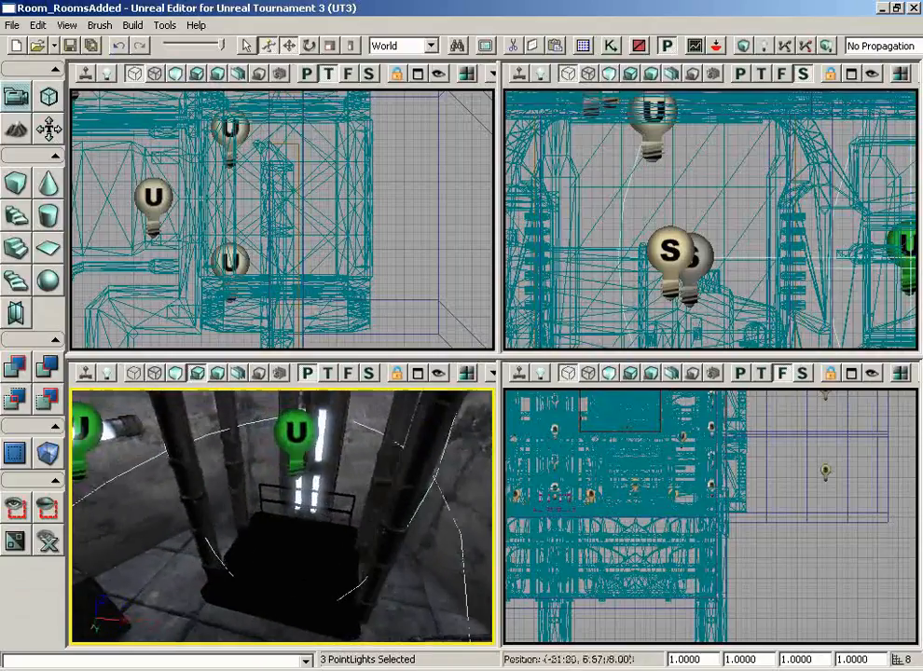
right_drag(376, 438, 309, 383)
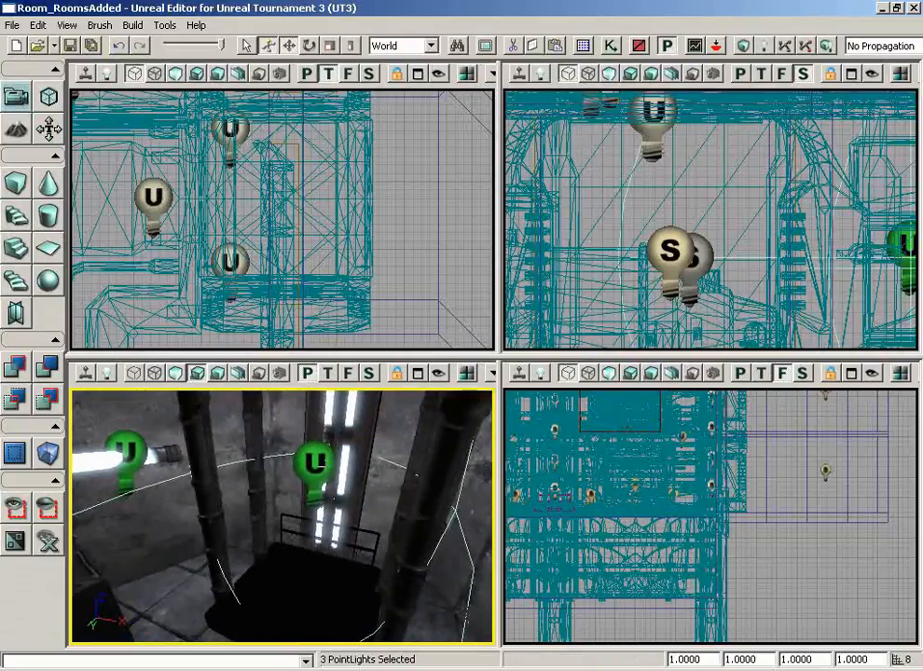
key(F4)
- Enable the Dynamic lighting channel on the three selected point lights
click(552, 218)
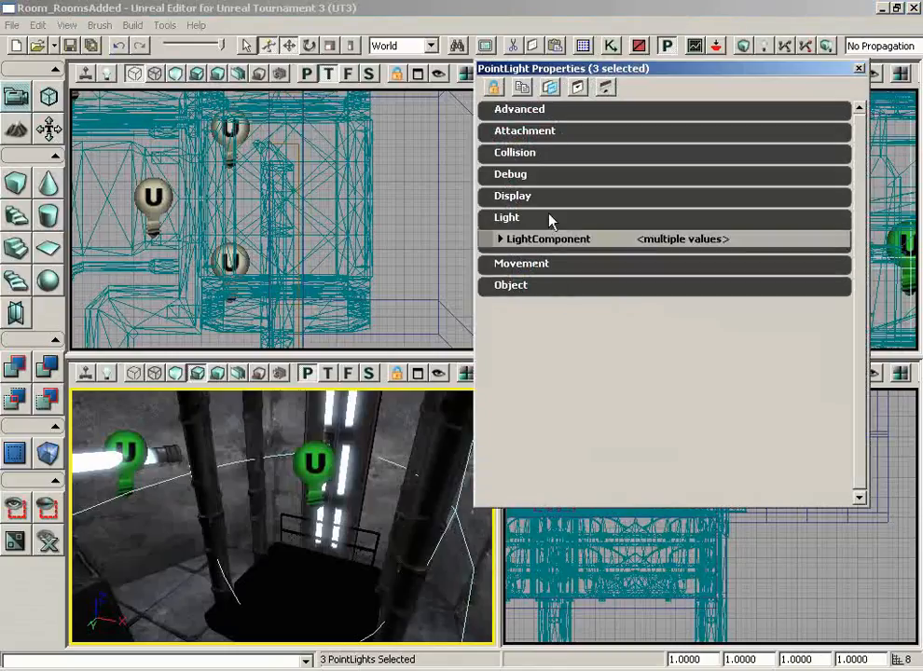
click(539, 241)
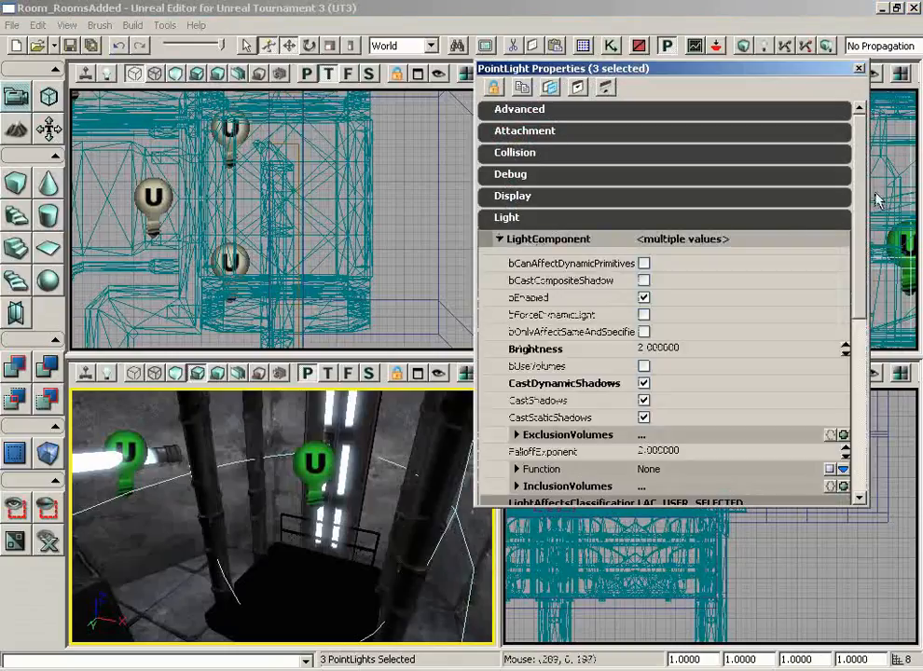
scroll(856, 305, down, 5)
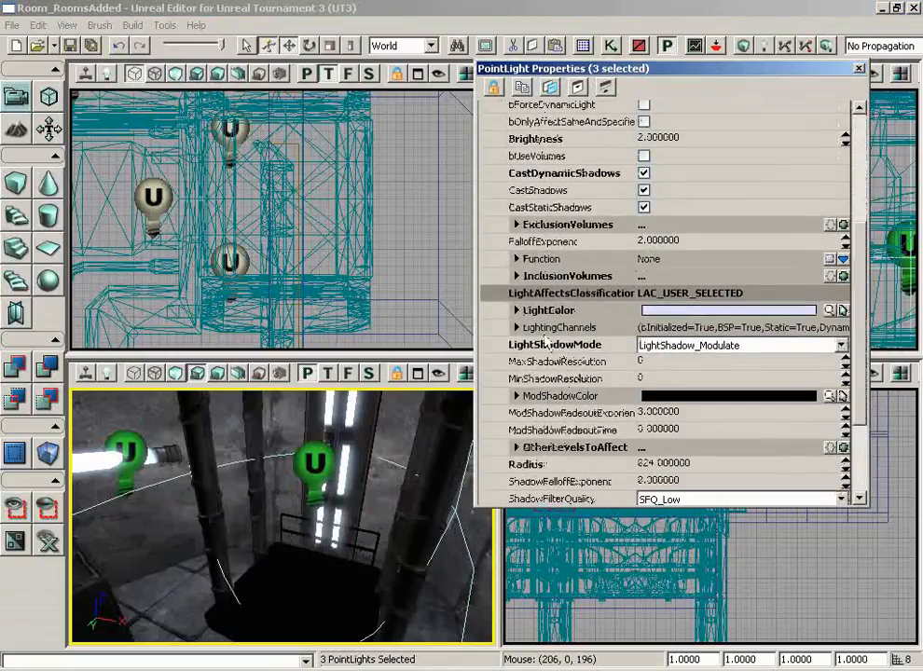
click(518, 331)
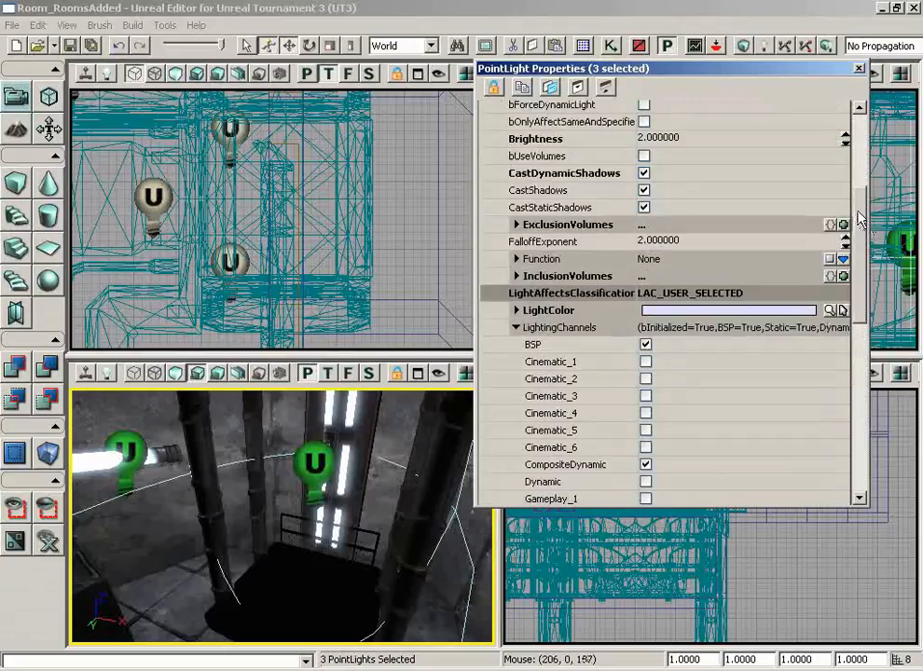
scroll(812, 292, down, 5)
click(644, 317)
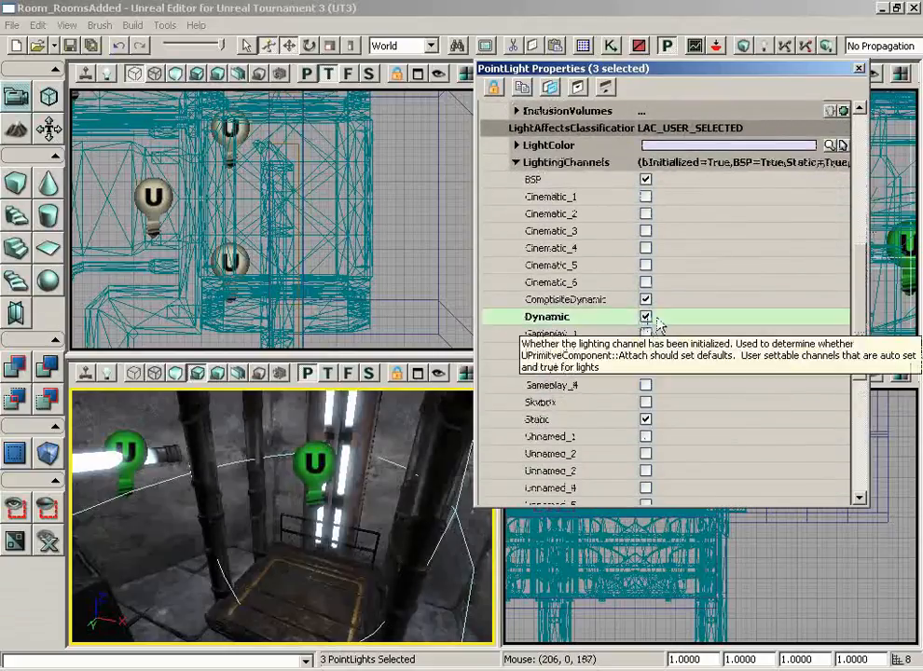
click(858, 69)
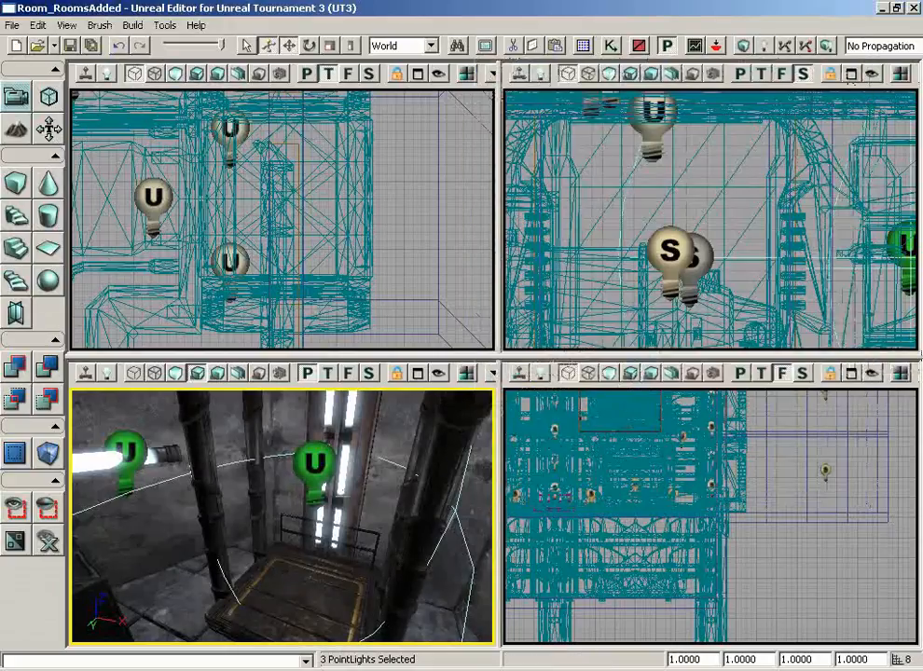
- Select the left and right ceiling point lights above the platform
right_drag(364, 498, 419, 522)
mouse_move(420, 523)
mouse_down()
mouse_move(420, 547)
mouse_move(371, 585)
mouse_move(369, 516)
mouse_move(423, 528)
mouse_up()
right_drag(423, 528, 464, 546)
drag(463, 546, 424, 552)
right_drag(425, 552, 407, 530)
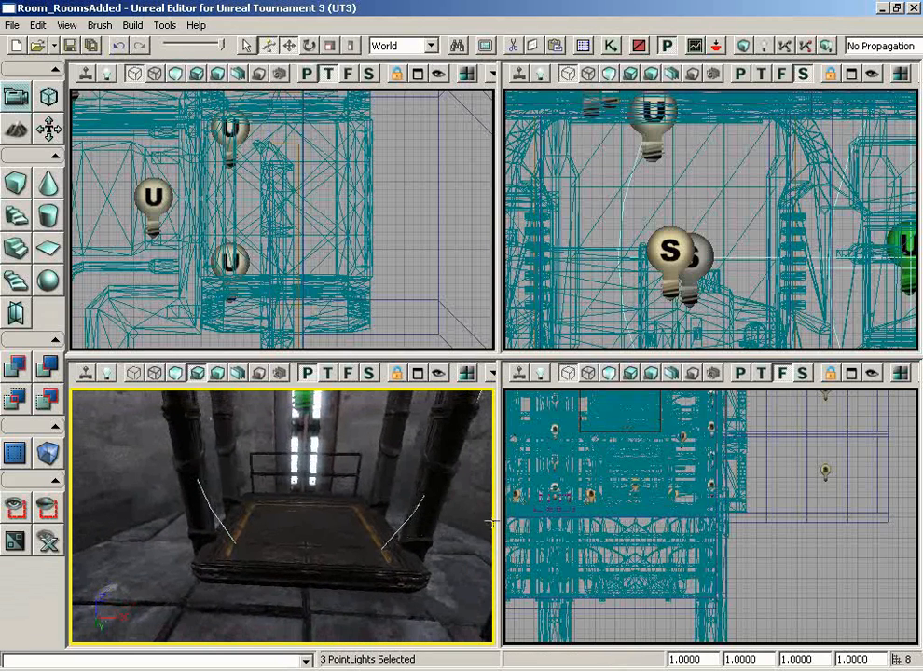
right_drag(492, 524, 472, 536)
drag(472, 537, 379, 399)
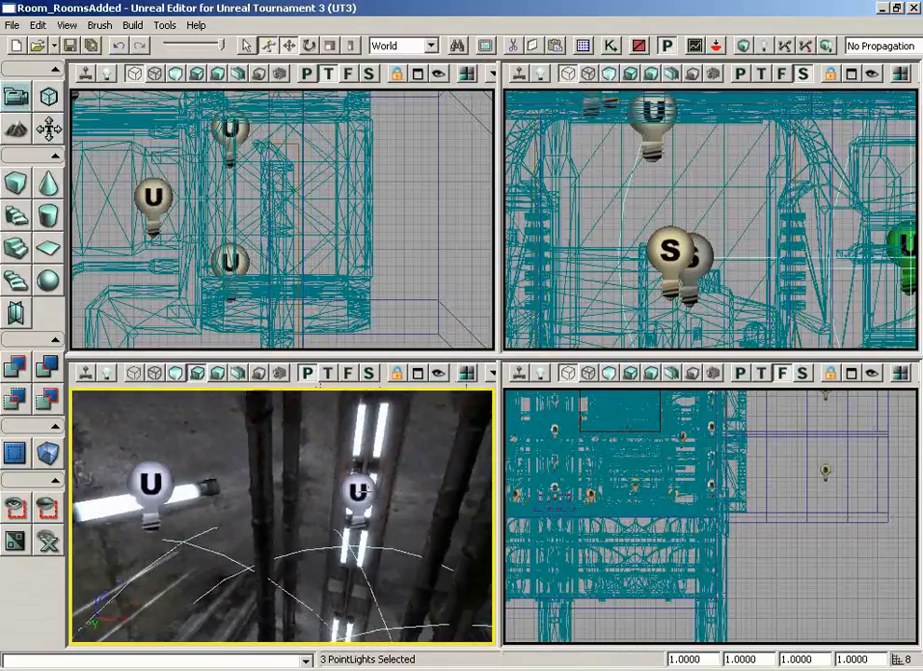
click(364, 488)
ctrl+click(154, 484)
right_drag(189, 447, 477, 431)
right_drag(293, 413, 67, 428)
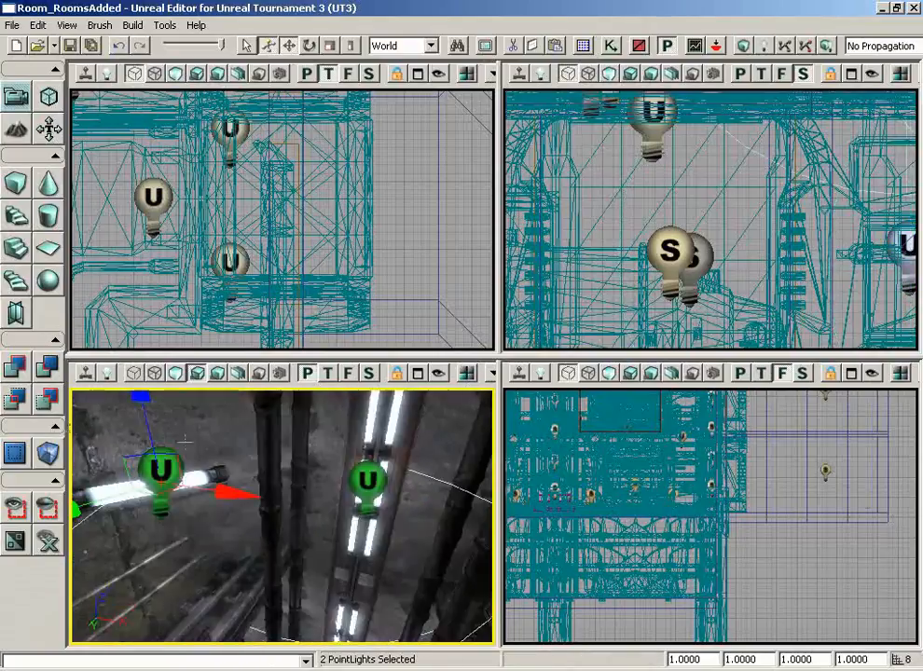
- Enable the Dynamic lighting channel on the two ceiling lights, then deselect them
key(F4)
scroll(858, 227, down, 6)
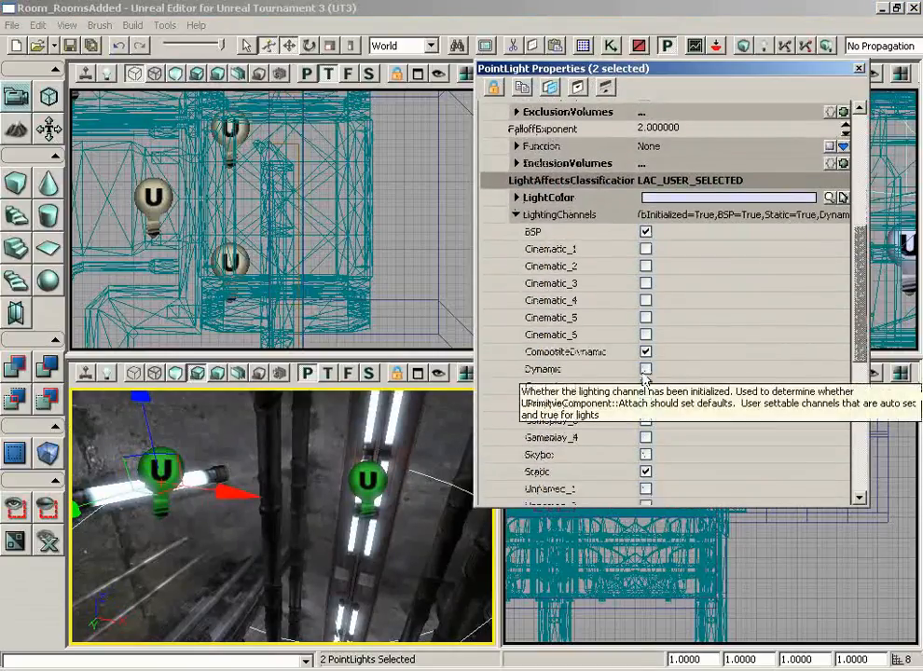
click(646, 369)
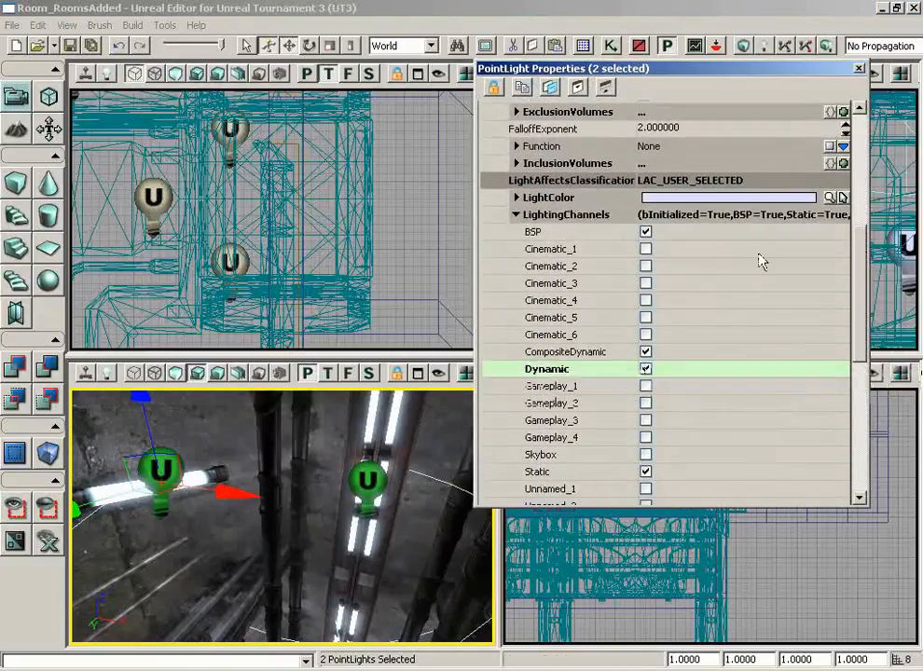
click(859, 68)
click(440, 447)
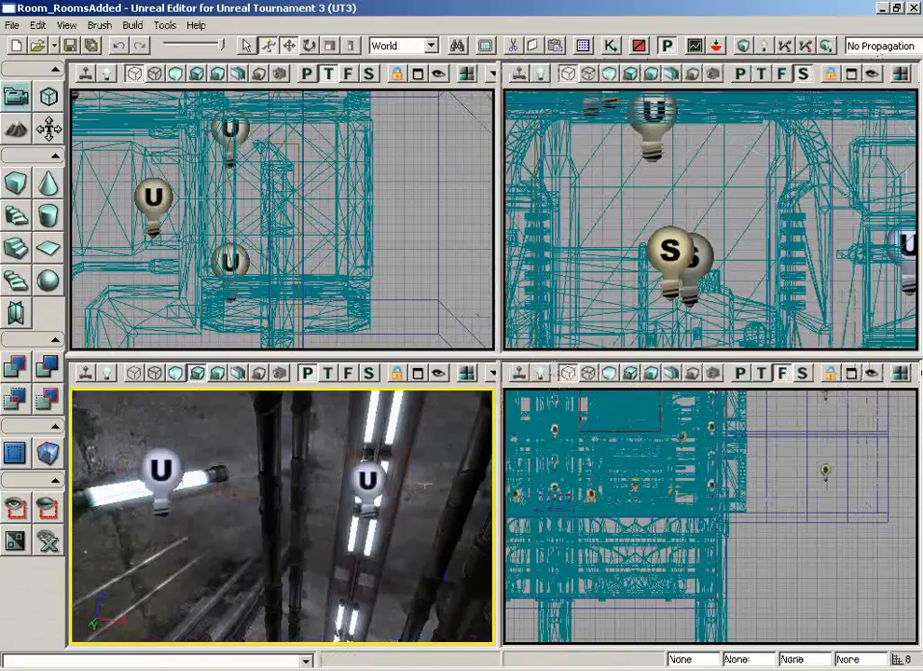
right_drag(440, 447, 413, 497)
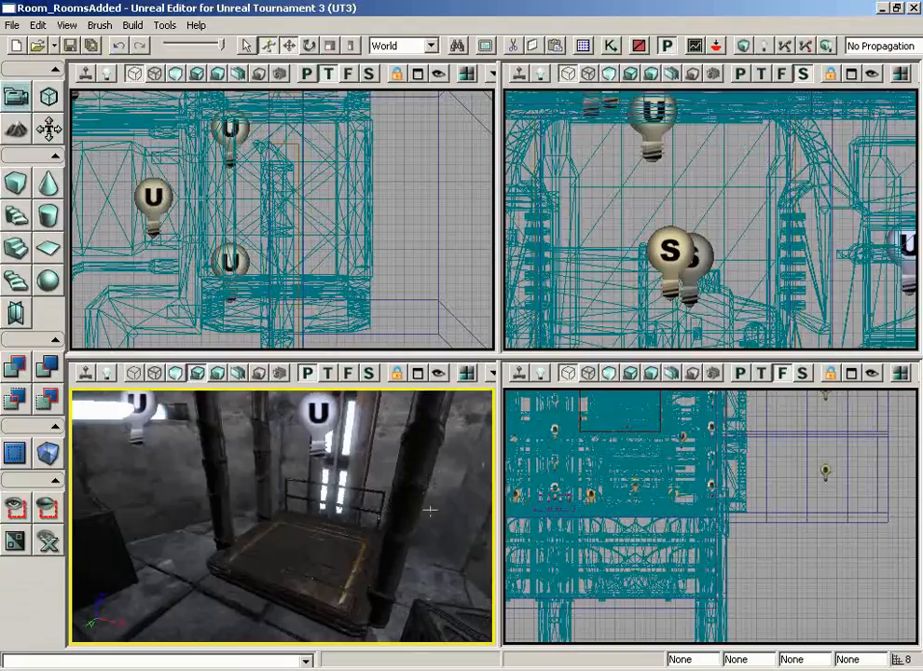
- In Kismet, add a Mover event for InterpActor_0 with its linked Matinee
click(611, 45)
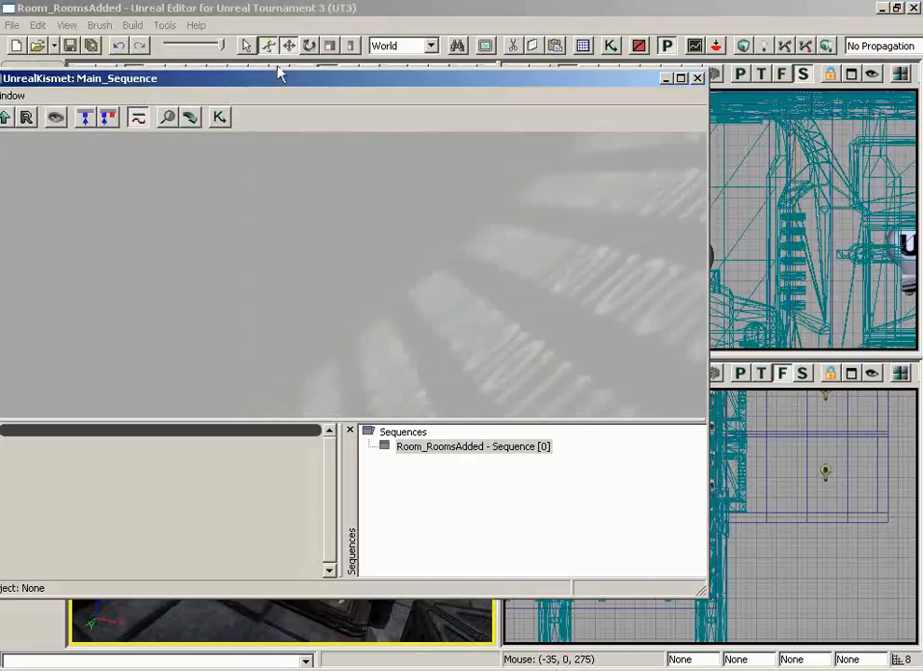
drag(263, 82, 416, 74)
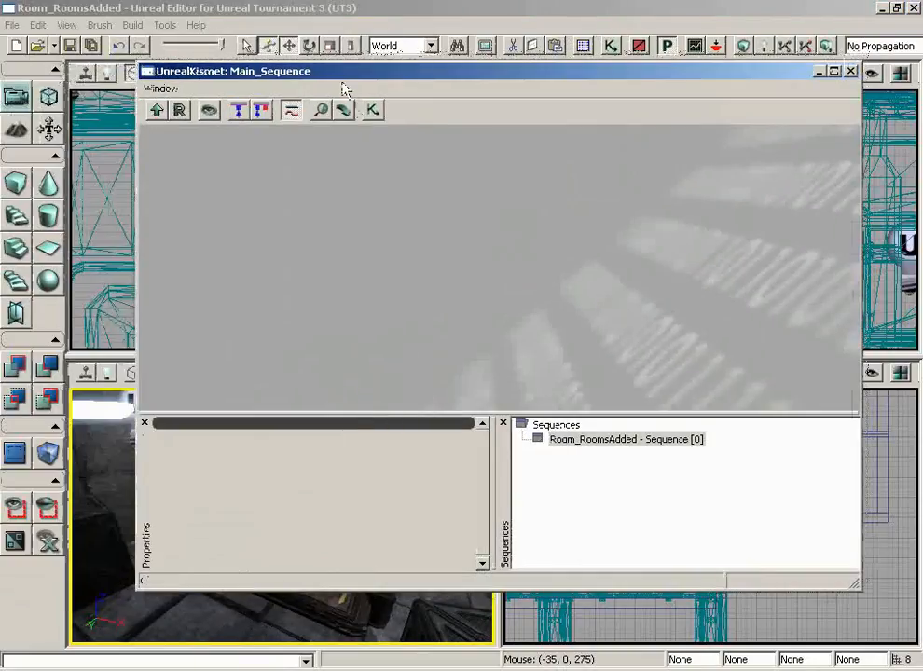
drag(518, 85, 725, 88)
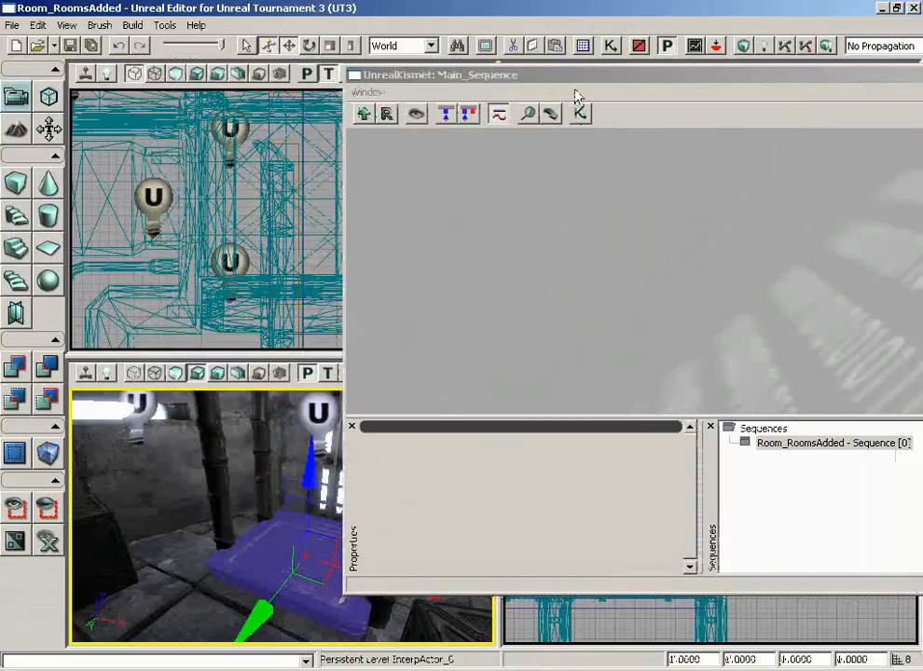
drag(575, 74, 385, 70)
right_click(410, 241)
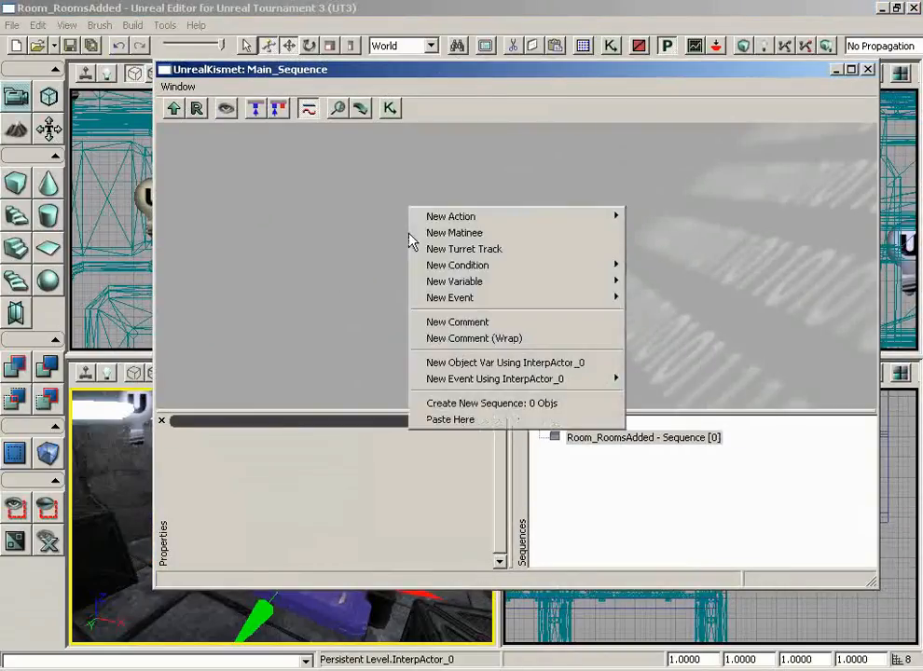
mouse_move(461, 386)
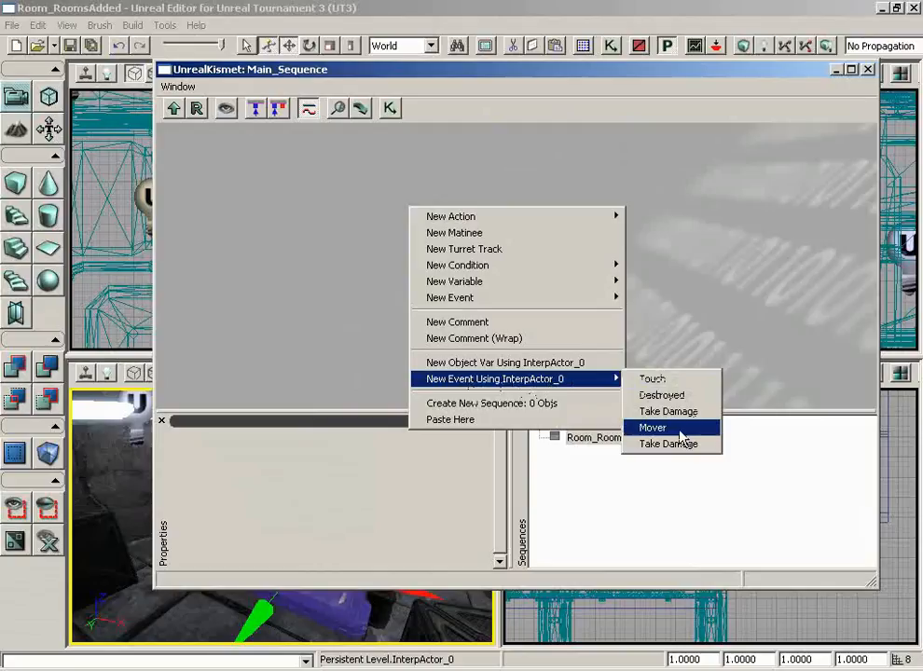
click(680, 436)
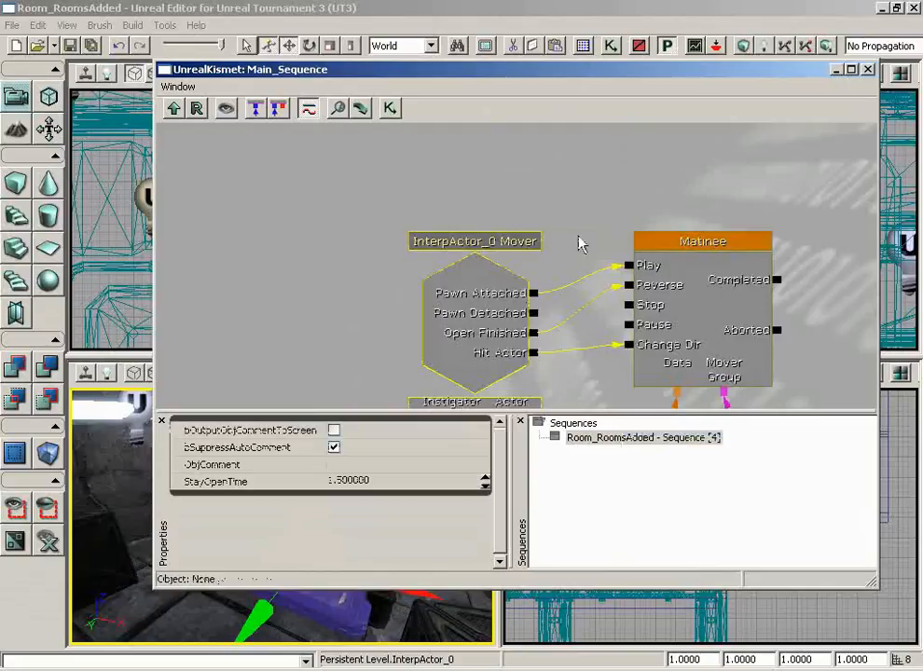
drag(565, 172, 620, 212)
- Select the new Matinee node and open it in the Matinee editor
scroll(633, 226, up, 1)
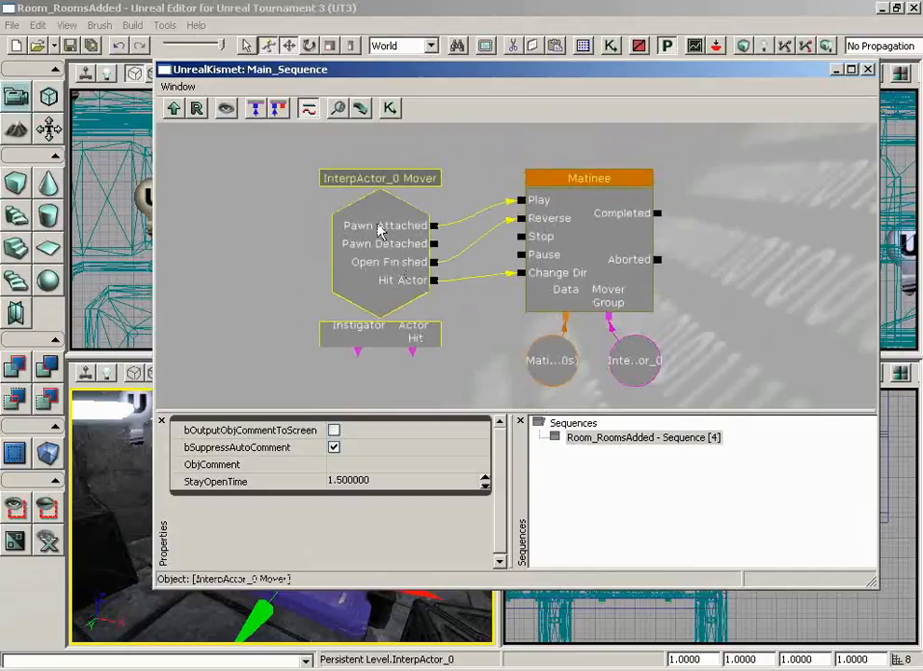
click(645, 373)
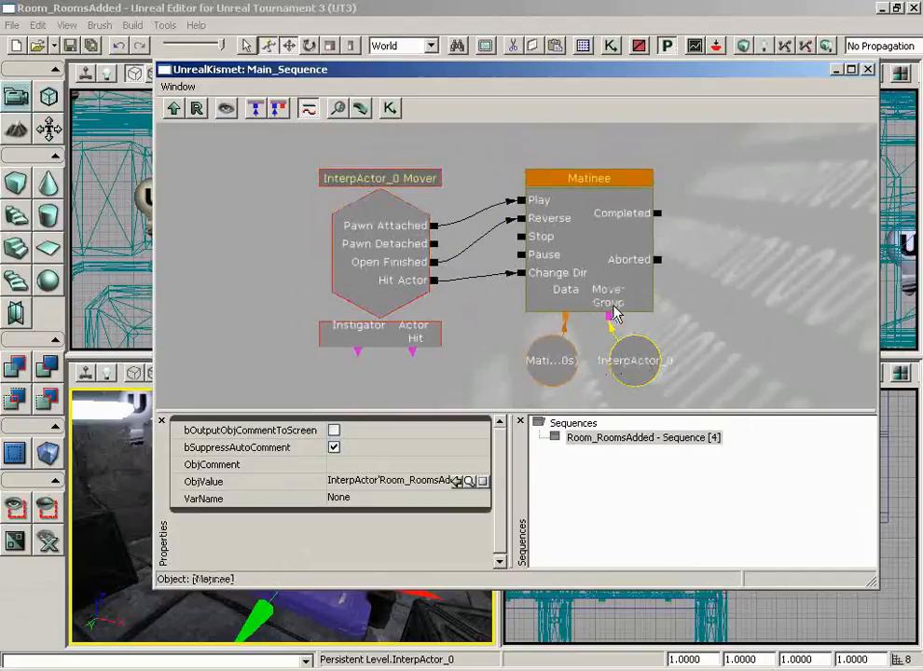
click(584, 248)
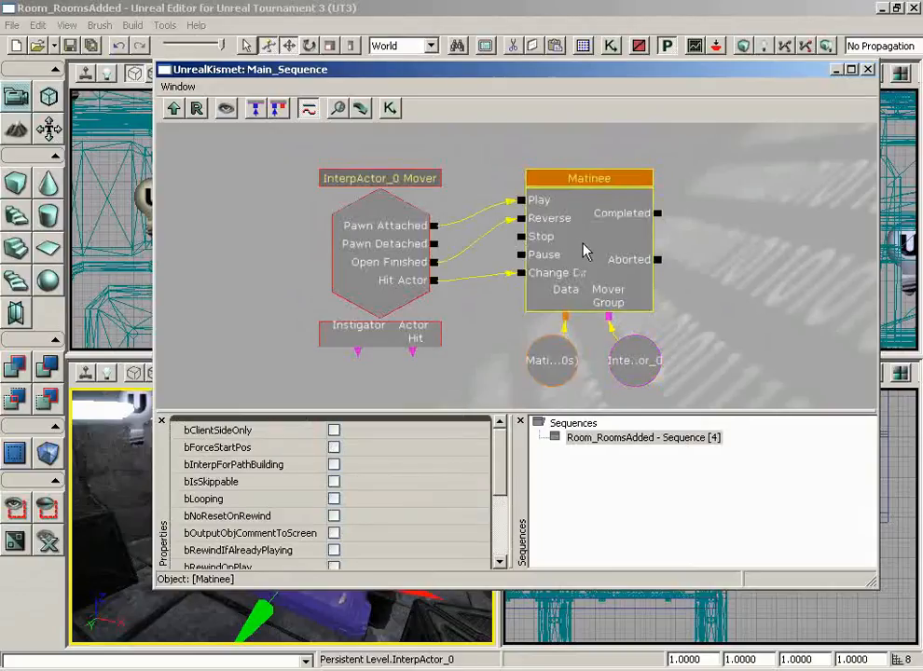
double_click(587, 245)
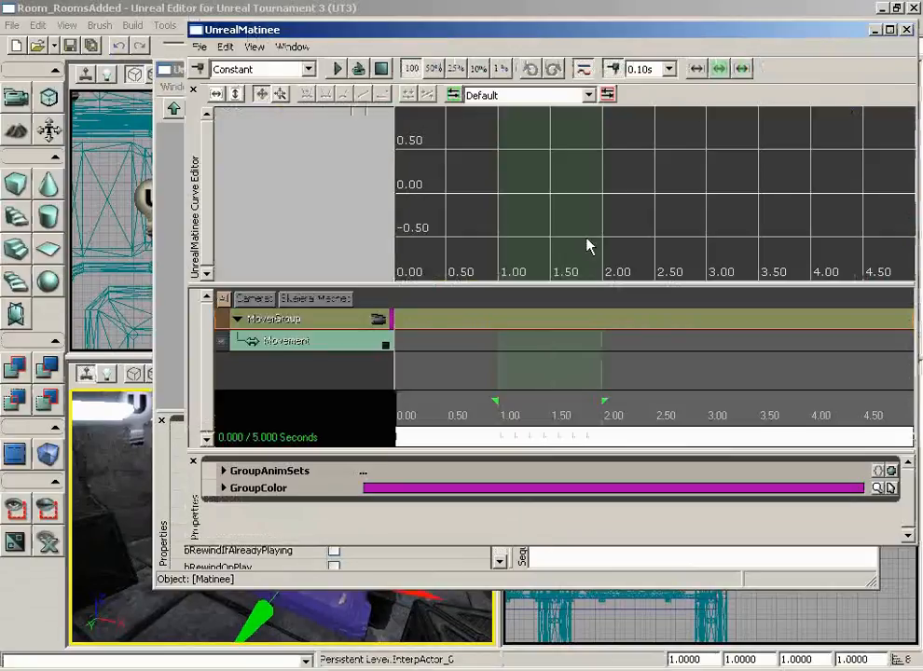
- Close Kismet, select the Movement track and hide the Curve Editor pane
drag(532, 34, 483, 138)
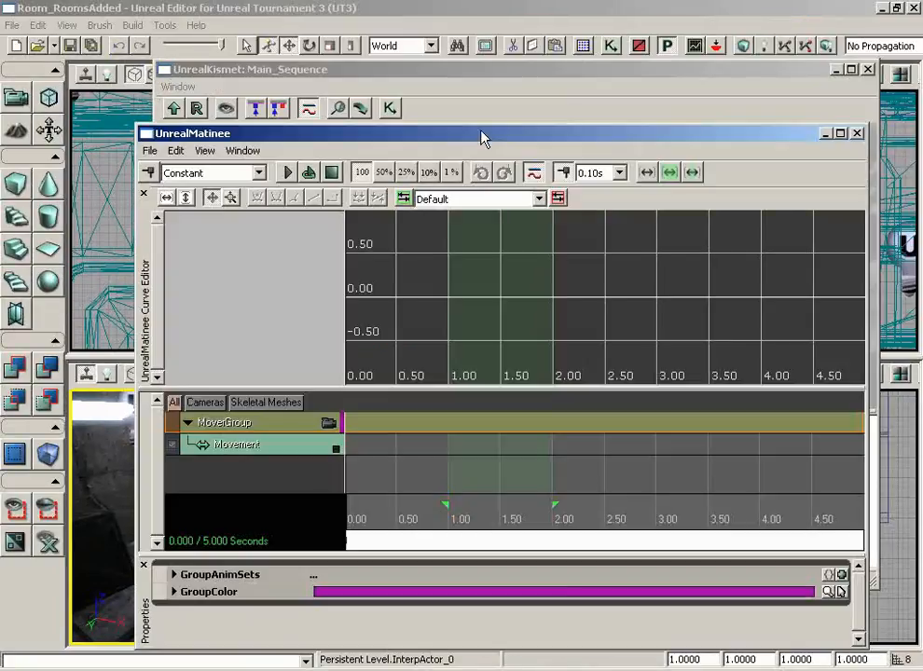
click(863, 70)
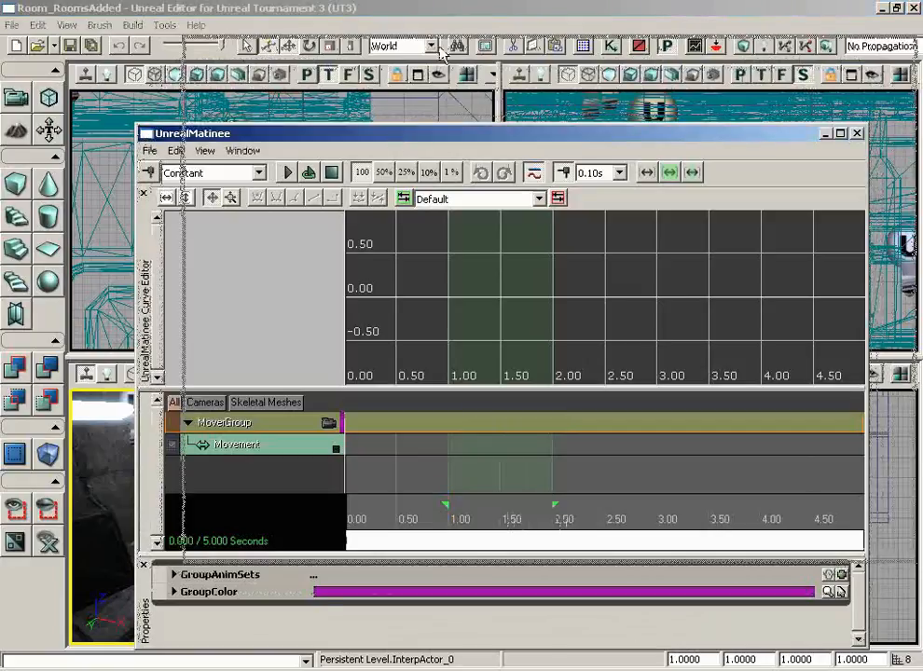
drag(441, 53, 378, 85)
click(311, 401)
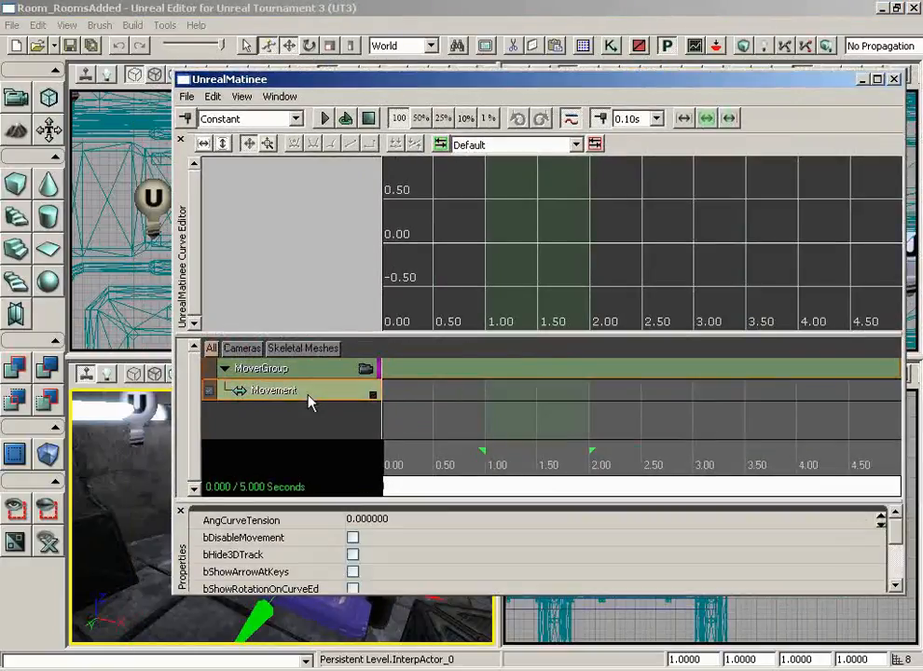
click(181, 140)
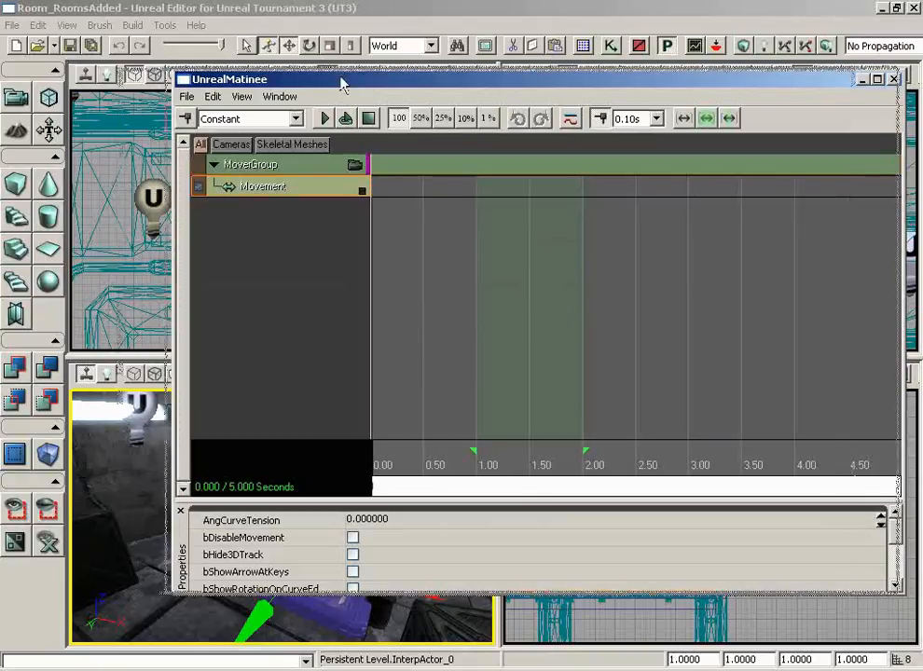
drag(361, 83, 331, 77)
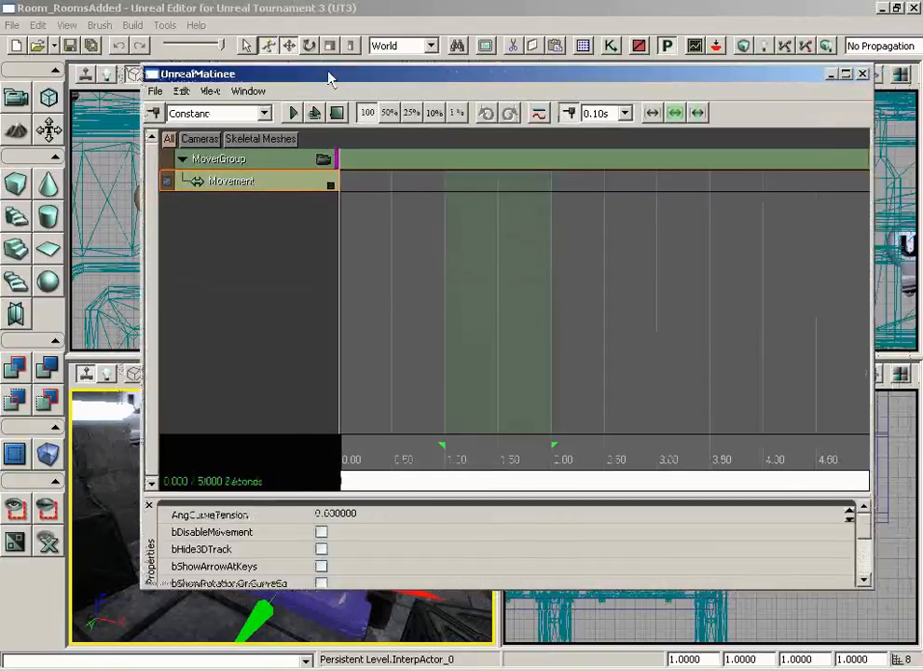
- Drag the sequence end marker so the Matinee lasts 1.50 seconds
click(536, 484)
scroll(536, 484, down, 1)
drag(542, 484, 627, 484)
scroll(600, 483, down, 1)
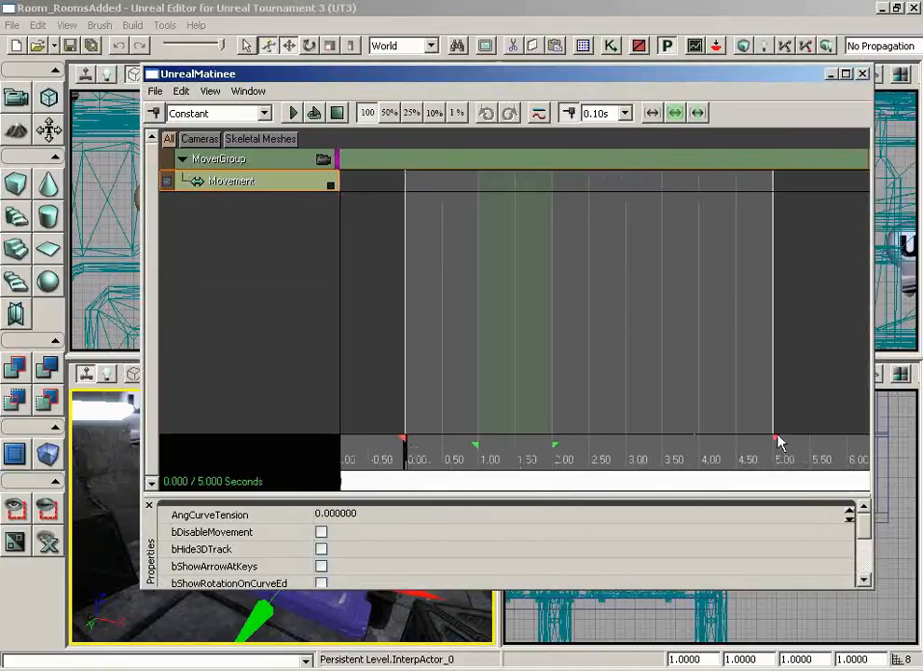
mouse_move(776, 439)
mouse_down()
mouse_move(515, 439)
mouse_move(405, 450)
mouse_up()
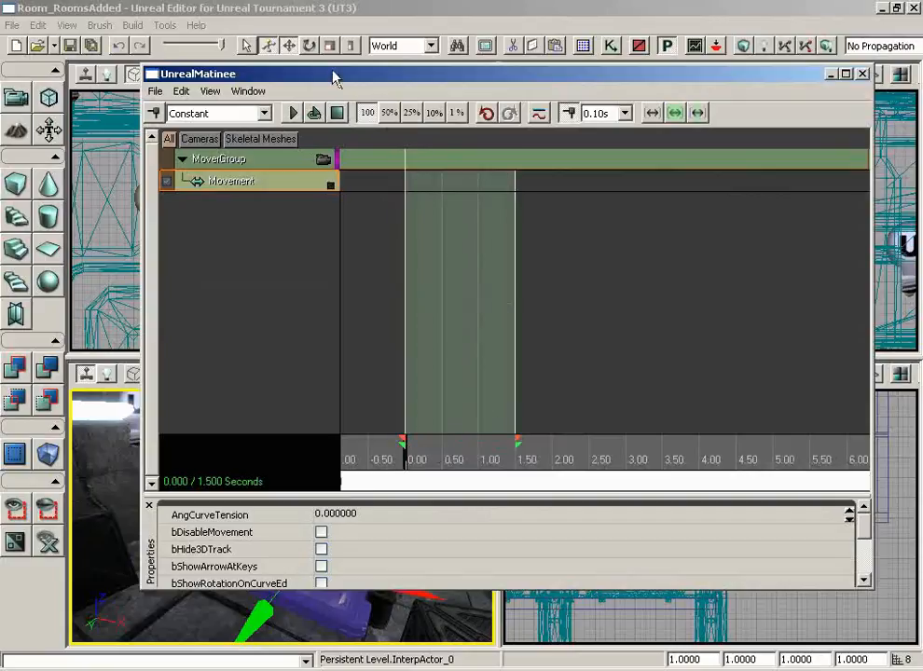
drag(334, 78, 546, 79)
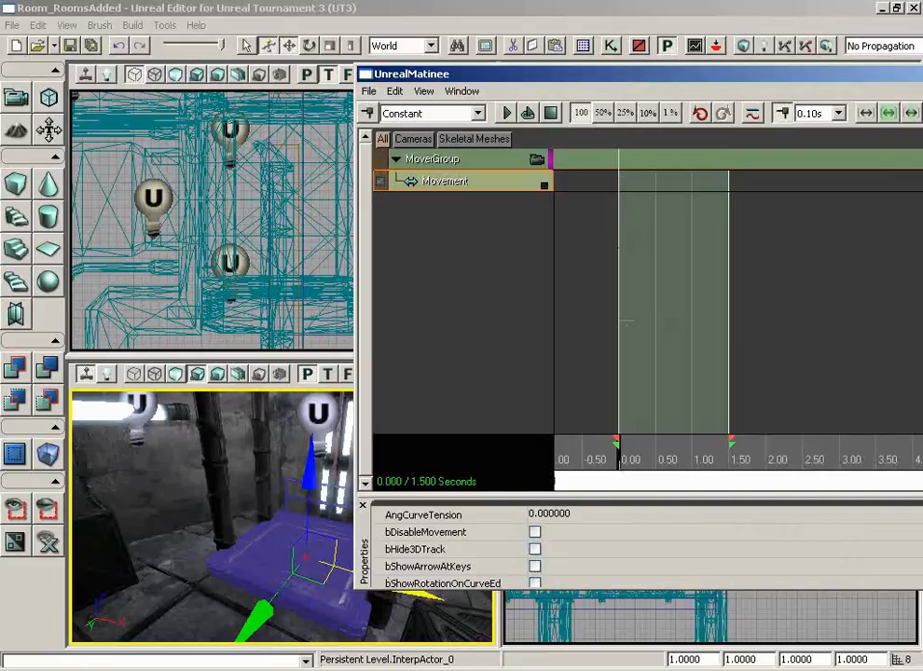
- Key the Movement track at 0.00 and 1.50 seconds
click(373, 113)
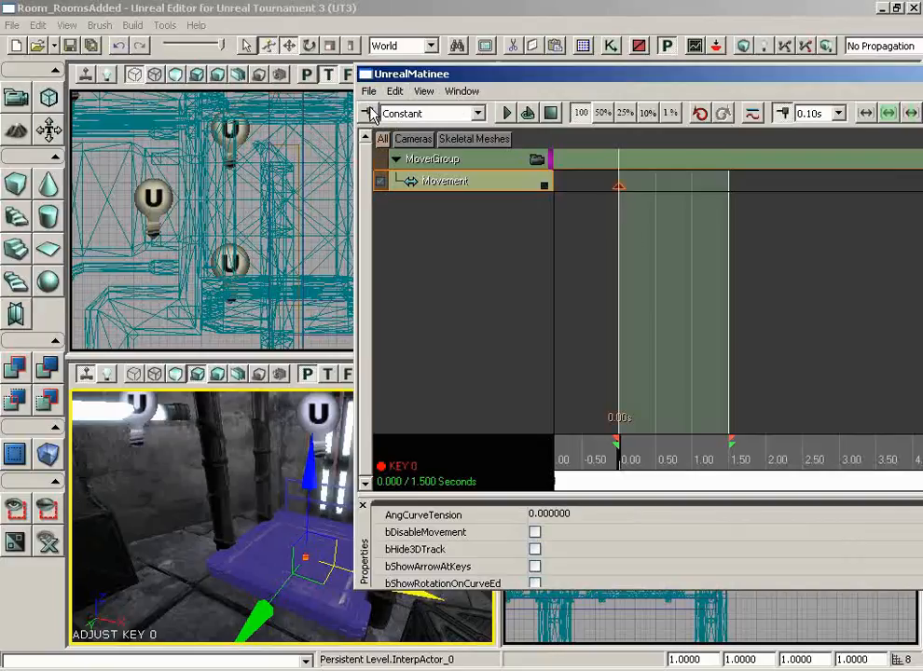
drag(616, 474, 738, 474)
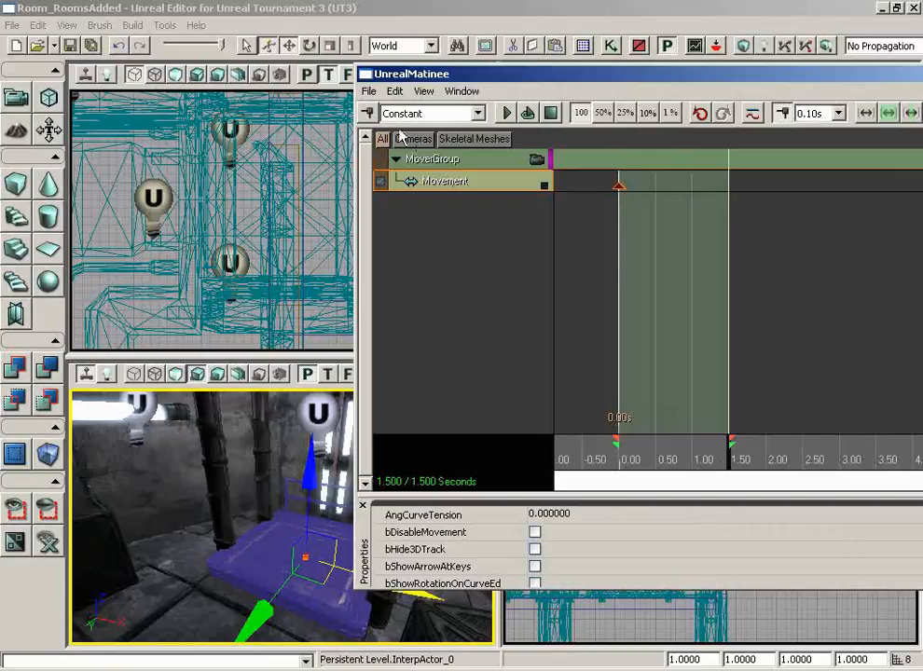
click(373, 113)
- Lower the door mover 8 units at the 1.50-second key
drag(154, 552, 339, 534)
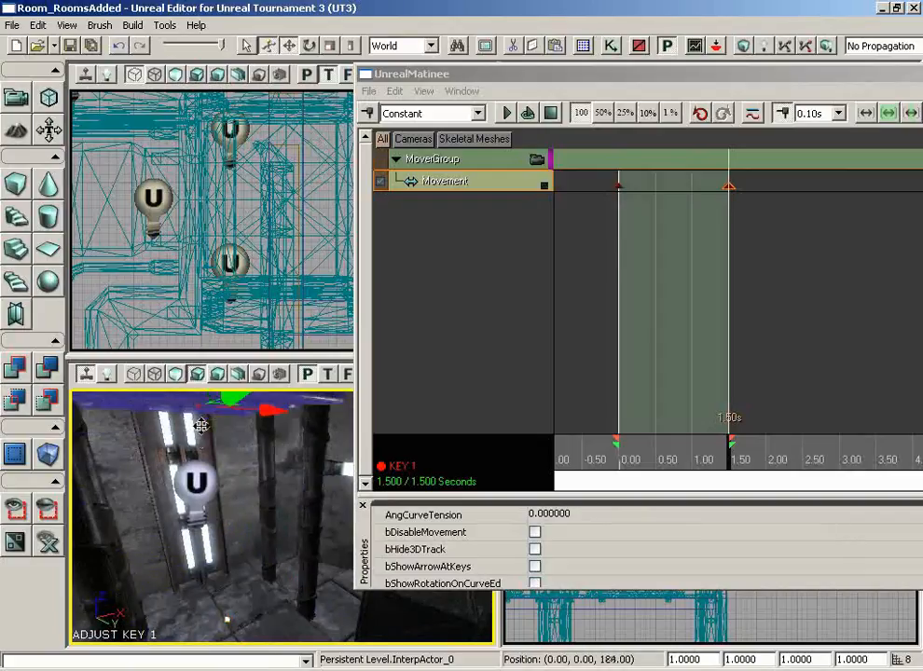
right_drag(229, 564, 247, 574)
drag(247, 574, 241, 509)
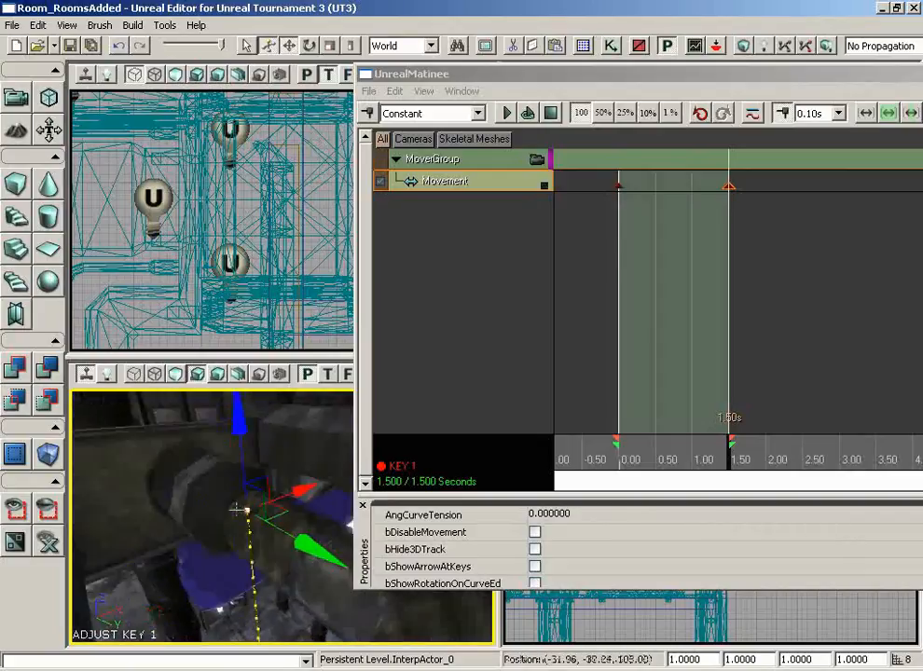
right_drag(242, 510, 325, 465)
drag(324, 464, 192, 545)
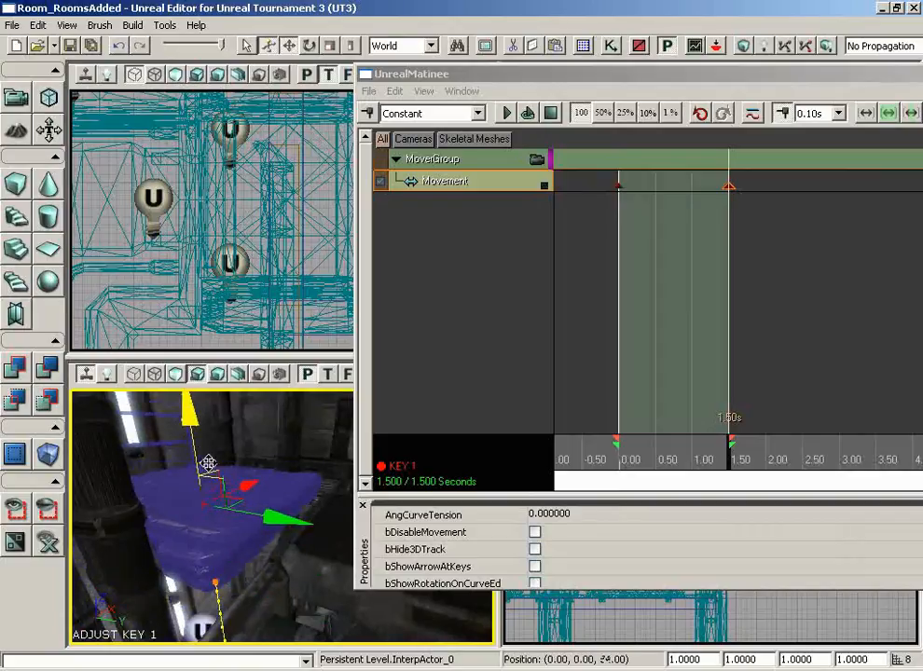
drag(293, 578, 379, 568)
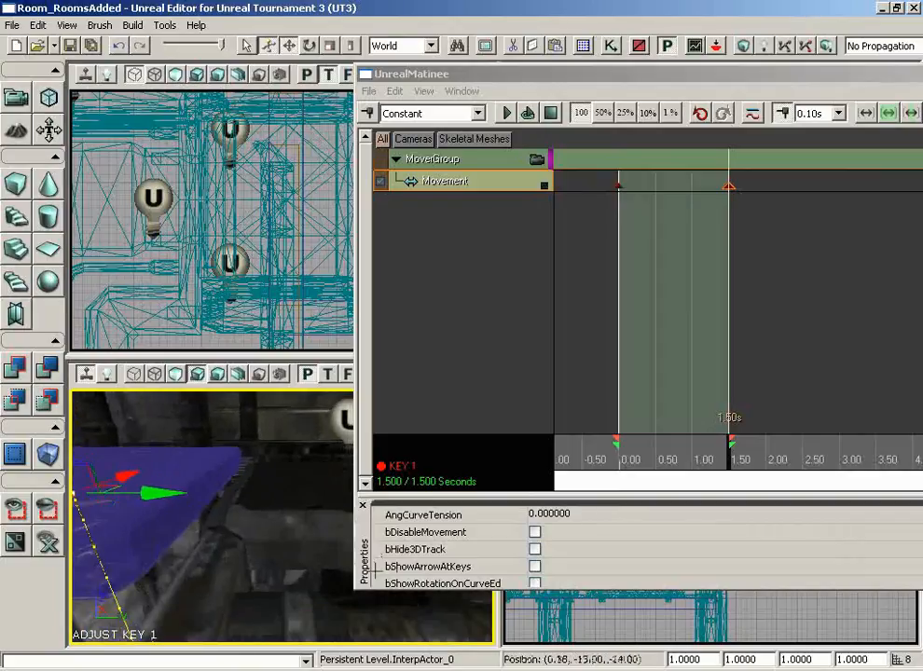
right_drag(378, 568, 373, 563)
drag(373, 563, 358, 550)
right_drag(358, 550, 329, 516)
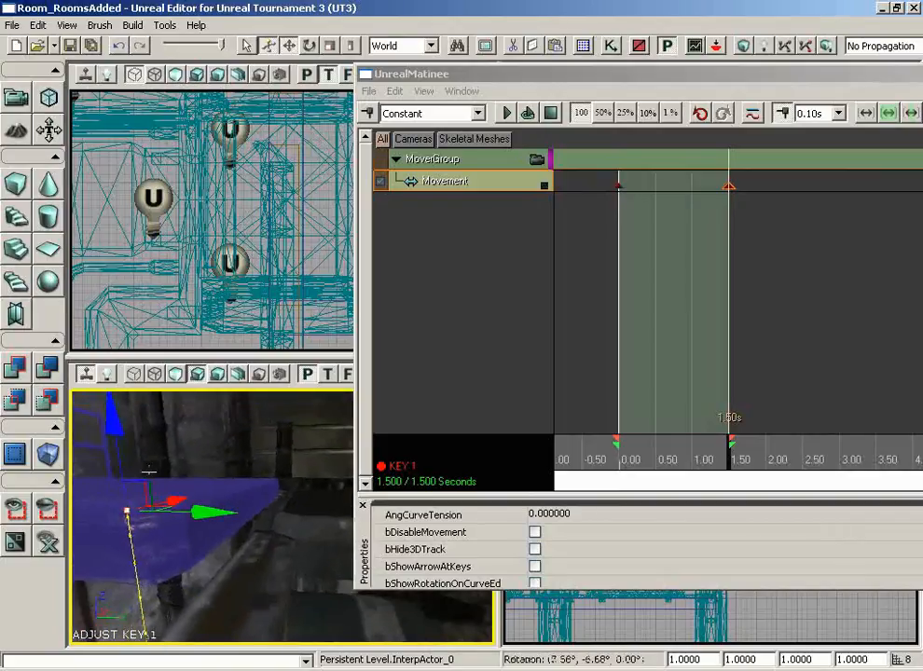
drag(115, 428, 116, 435)
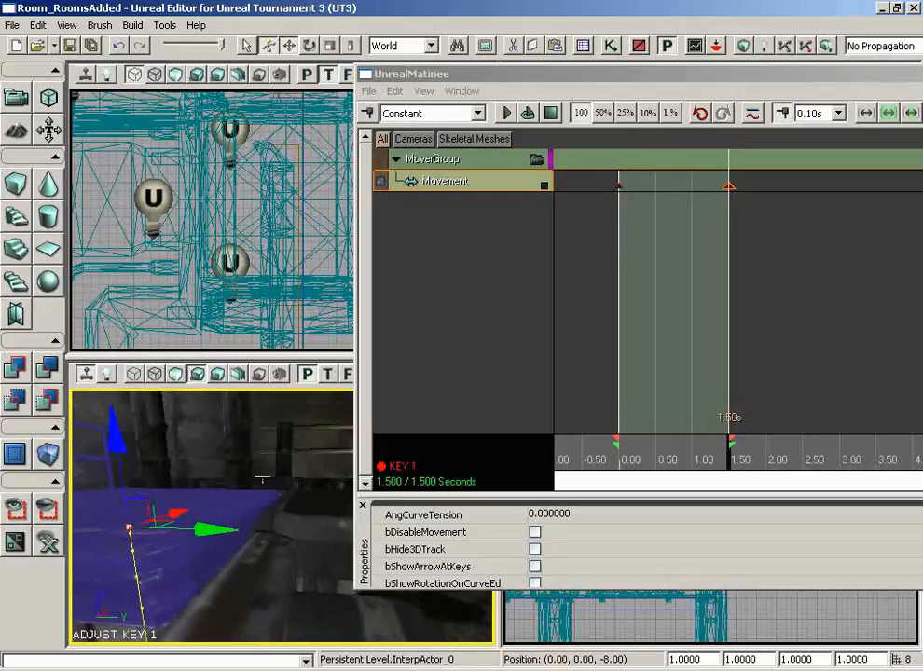
- Scrub the timeline and play the animation to preview the mover's travel
drag(262, 480, 91, 465)
right_drag(91, 465, 103, 481)
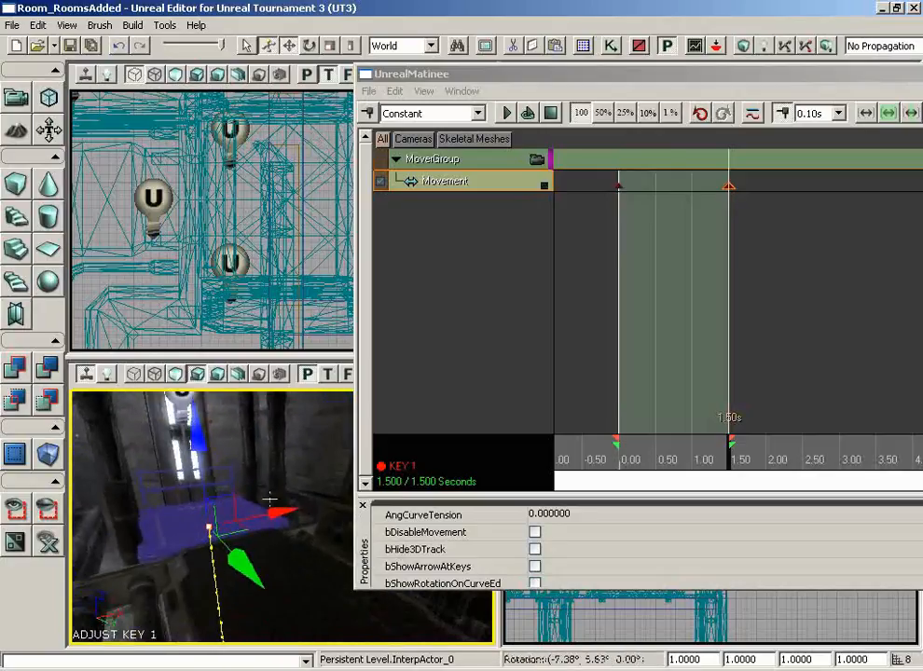
drag(727, 459, 620, 460)
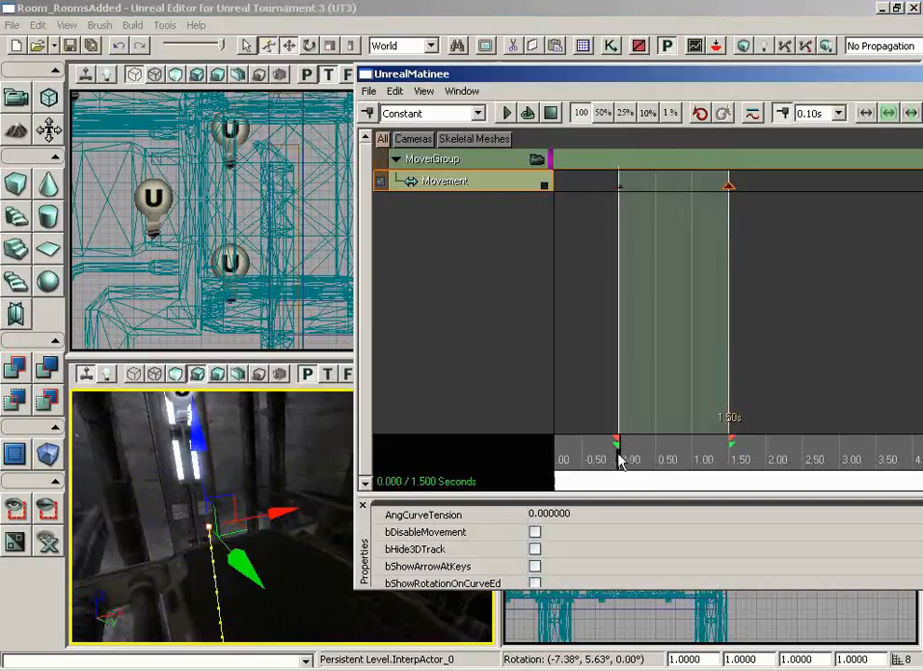
drag(679, 458, 732, 457)
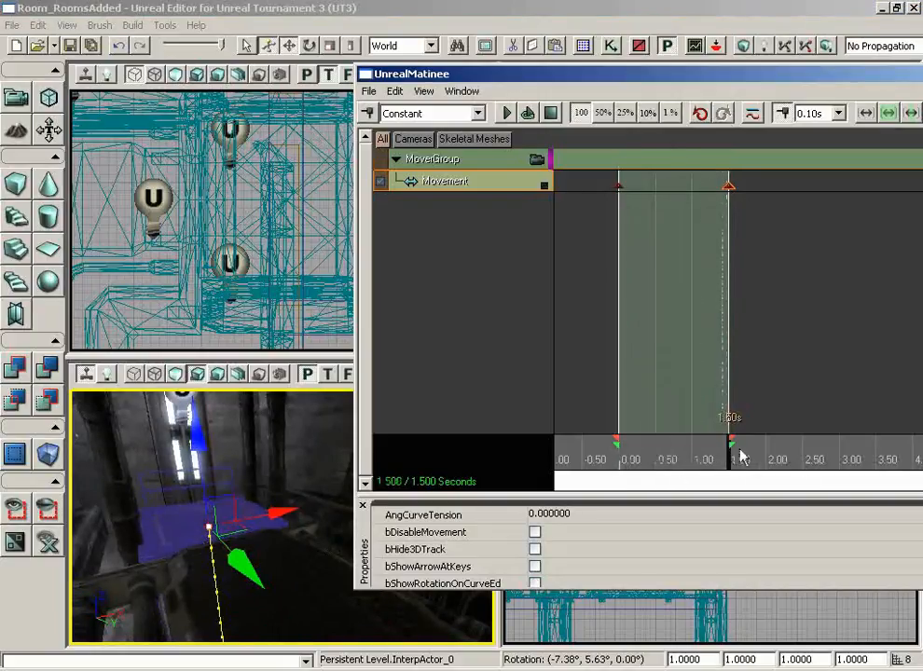
drag(322, 550, 303, 627)
right_drag(303, 627, 303, 611)
click(506, 114)
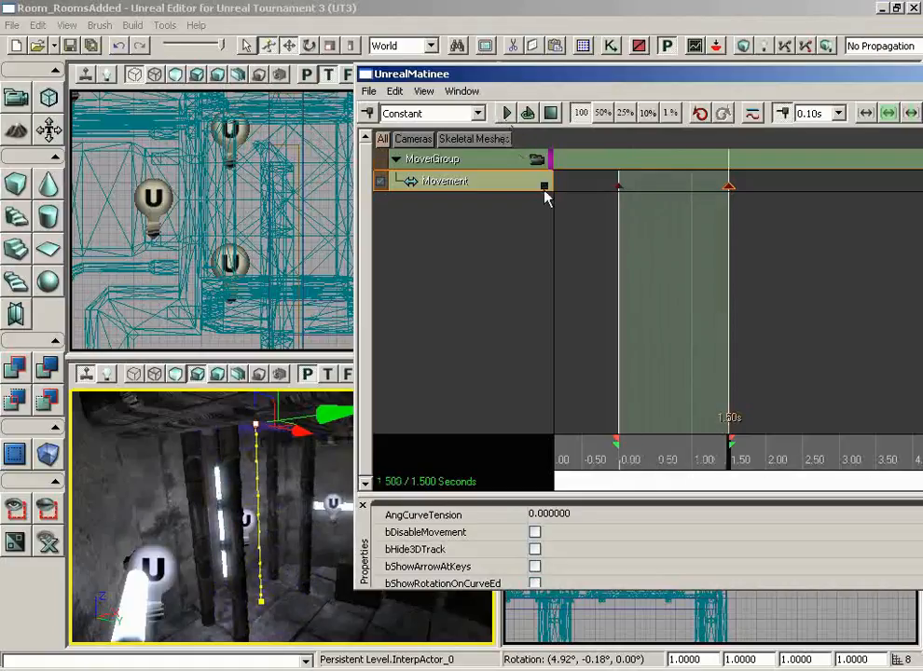
drag(511, 79, 296, 84)
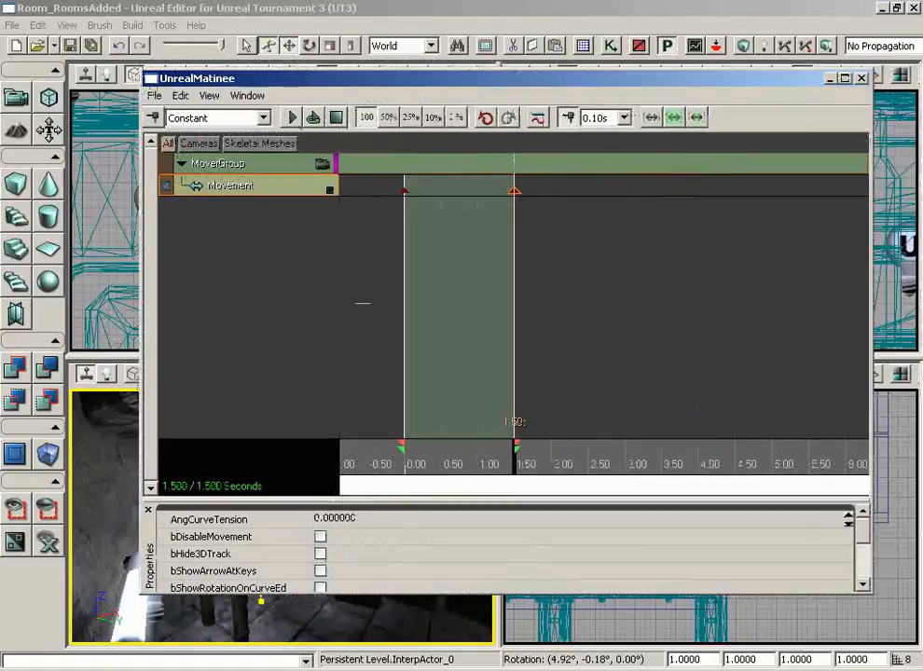
- Close Matinee and bring the blue platform into view
click(861, 78)
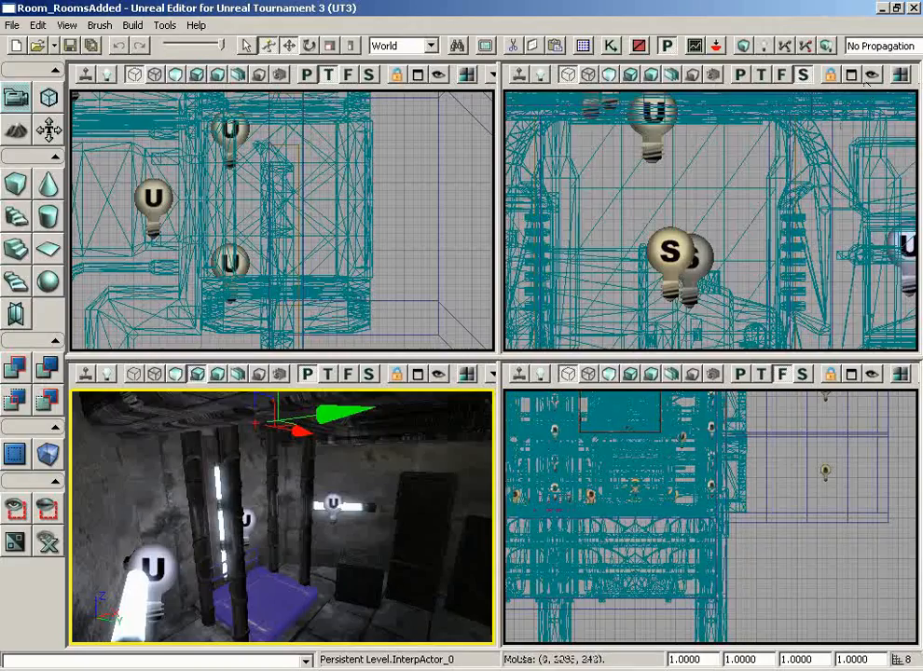
right_drag(391, 480, 373, 492)
drag(373, 492, 385, 502)
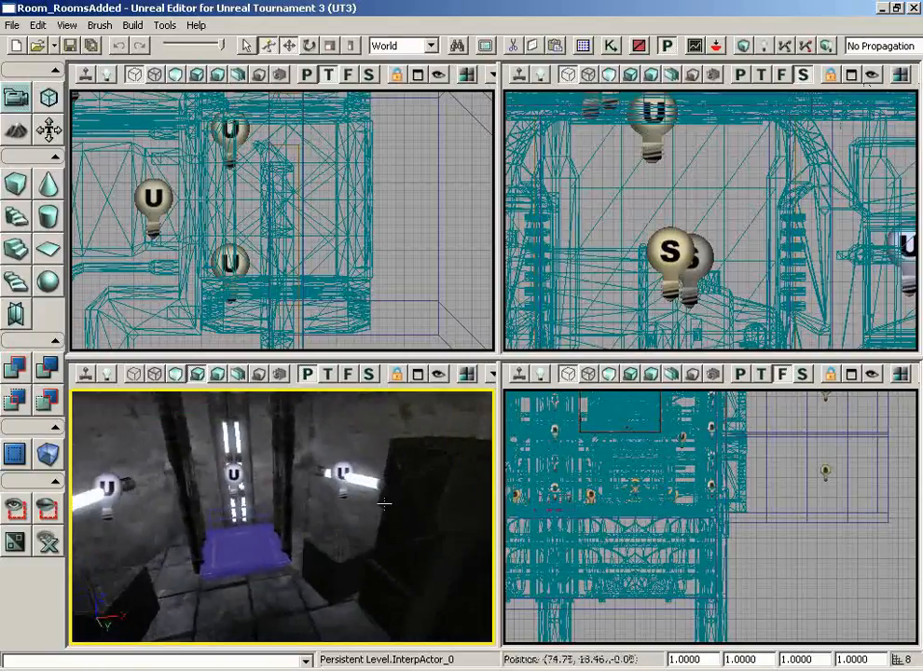
right_drag(385, 503, 322, 524)
drag(322, 524, 332, 503)
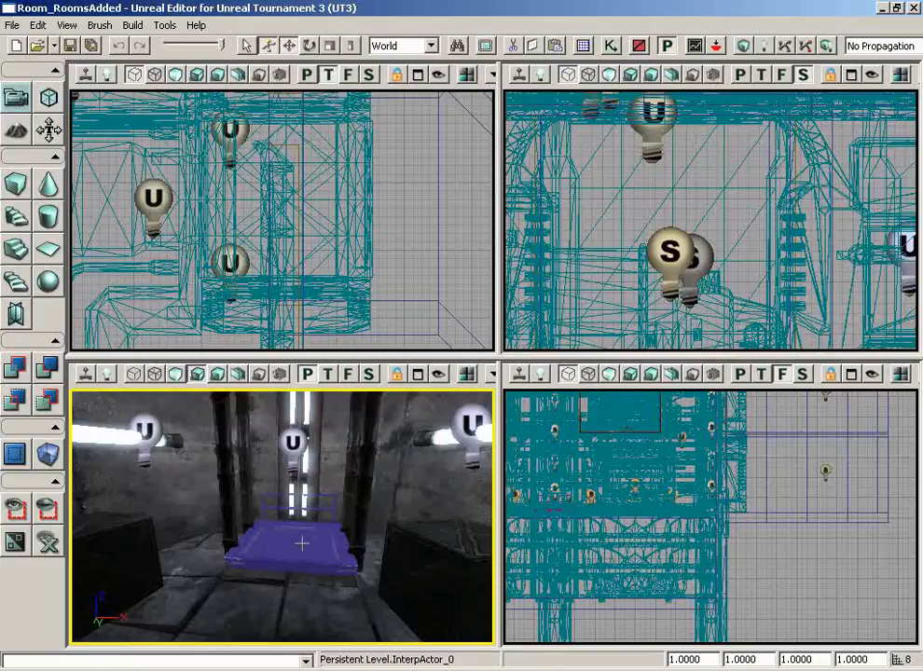
drag(334, 586, 333, 590)
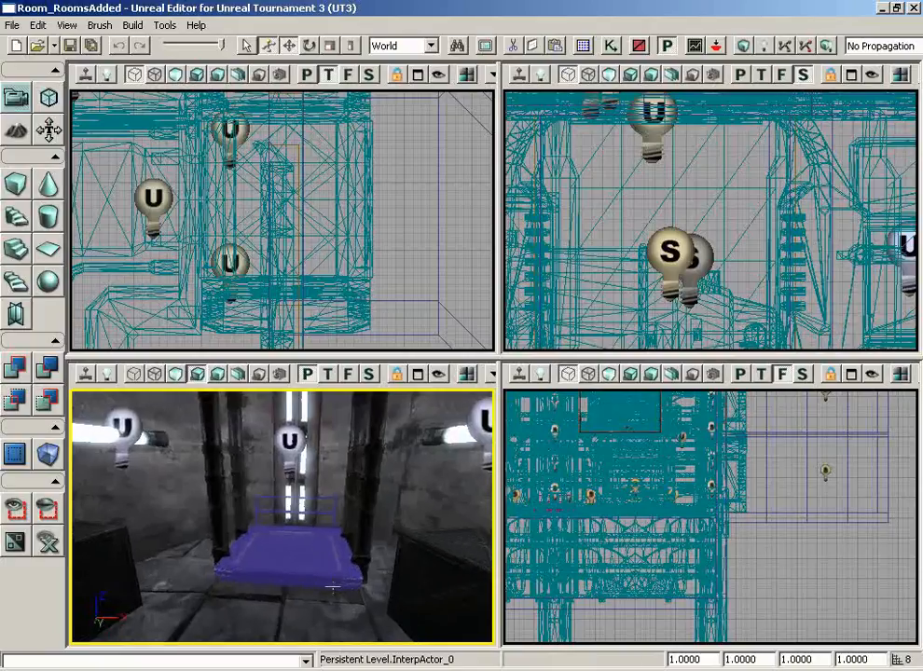
- Set InterpActor_0's CollisionType to COLLIDE_BlockAll
double_click(264, 552)
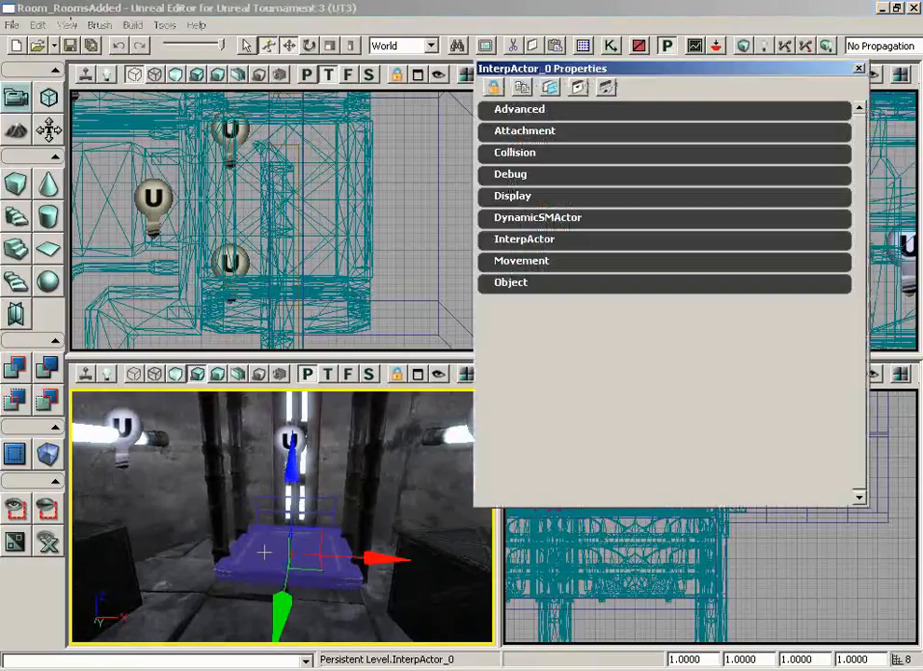
click(490, 153)
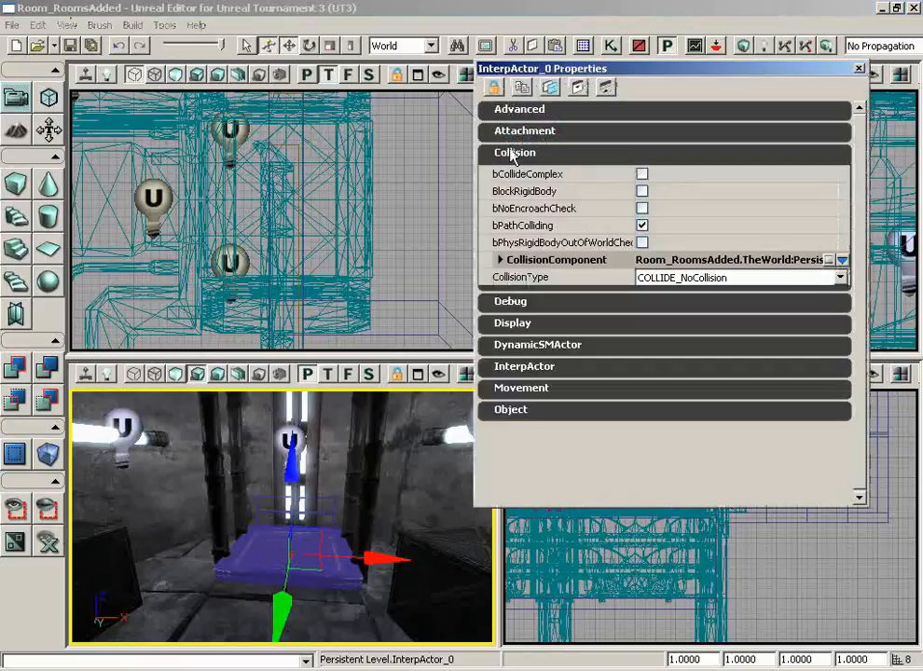
click(653, 278)
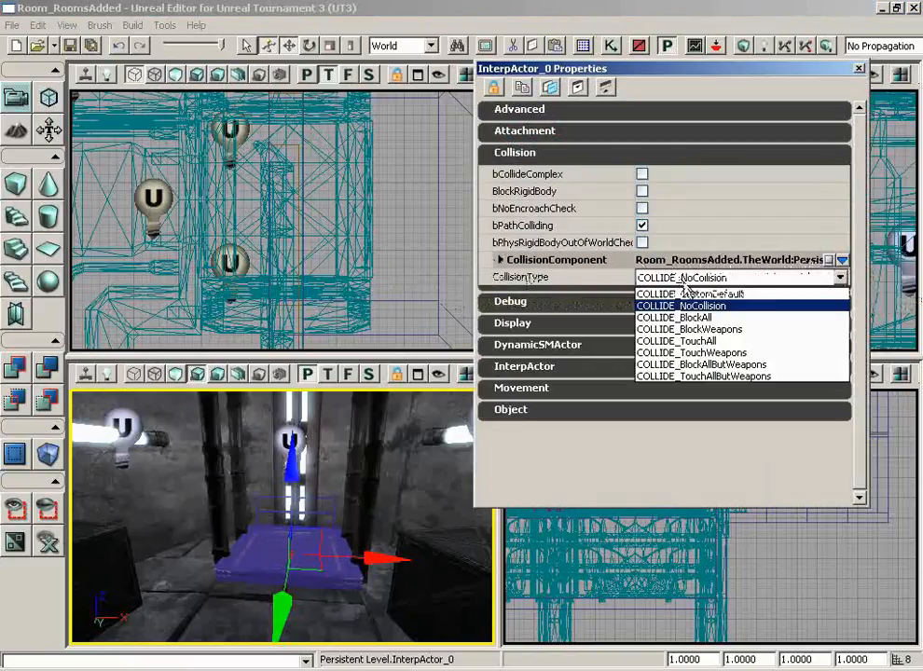
click(690, 318)
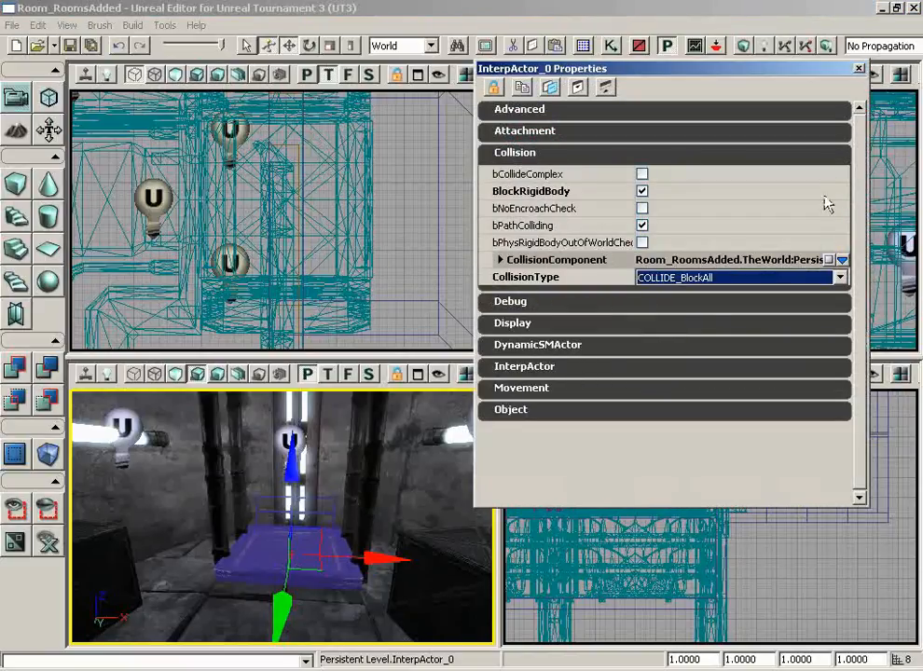
click(859, 69)
right_drag(392, 412, 397, 466)
mouse_move(348, 588)
mouse_down()
mouse_move(296, 616)
mouse_move(348, 585)
mouse_up()
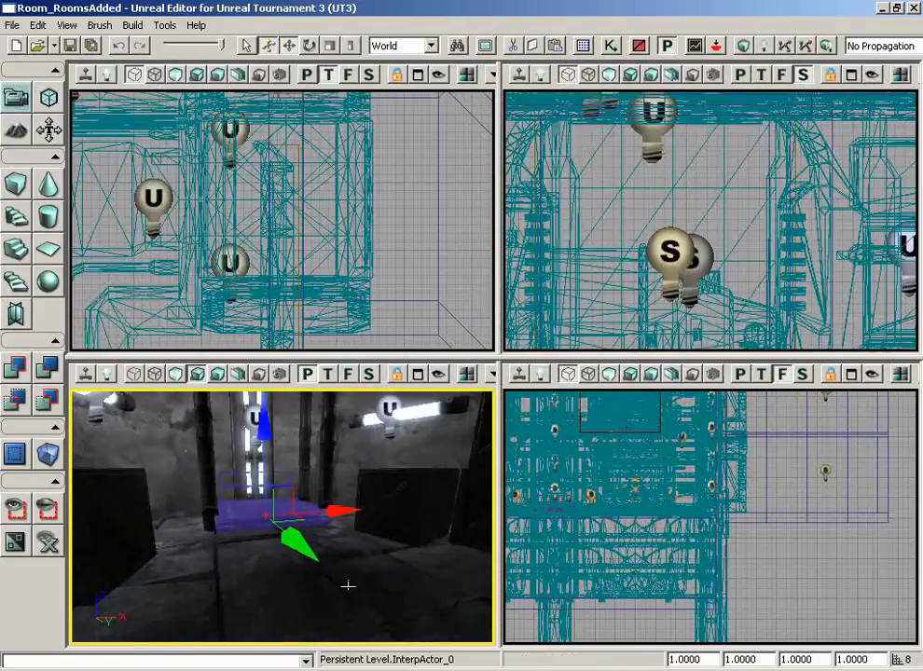
right_click(284, 585)
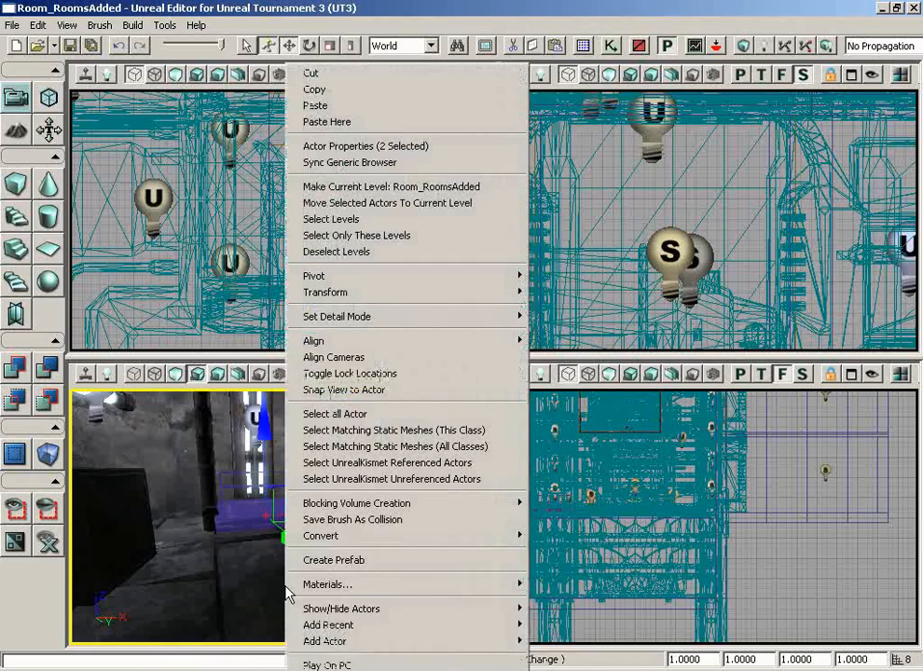
click(332, 663)
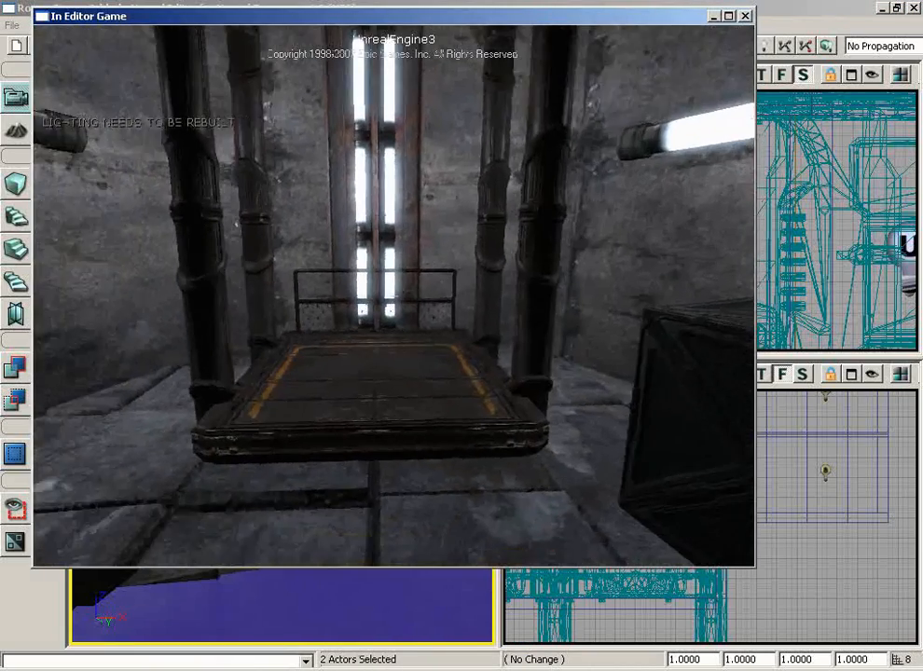
key(w)
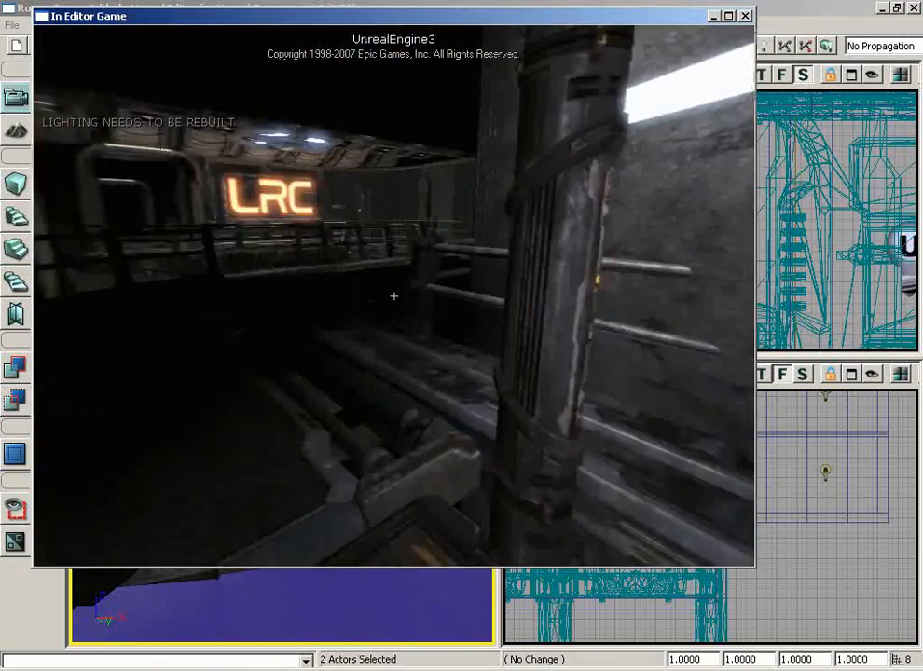
key(w)
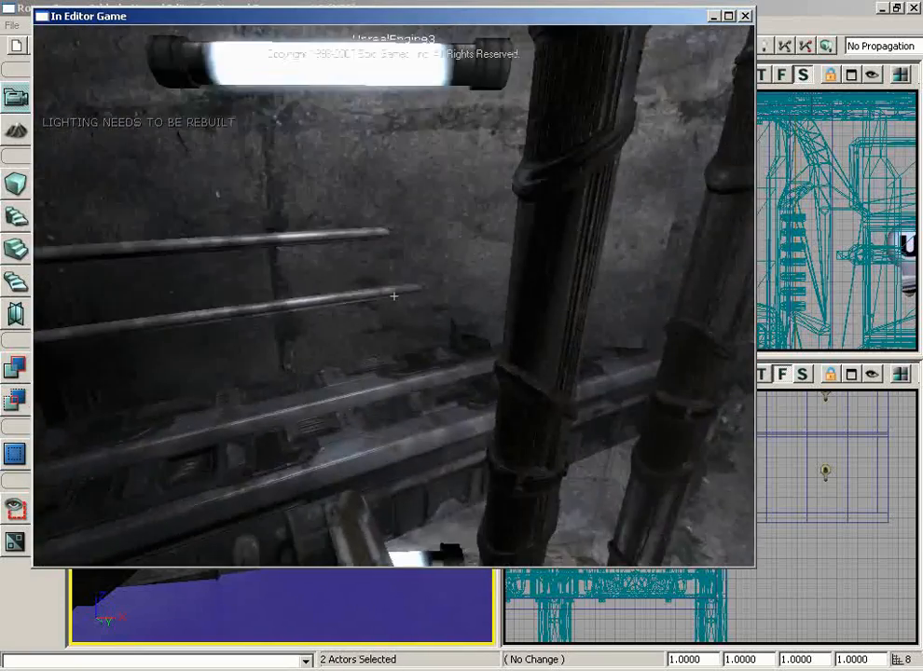
key(w)
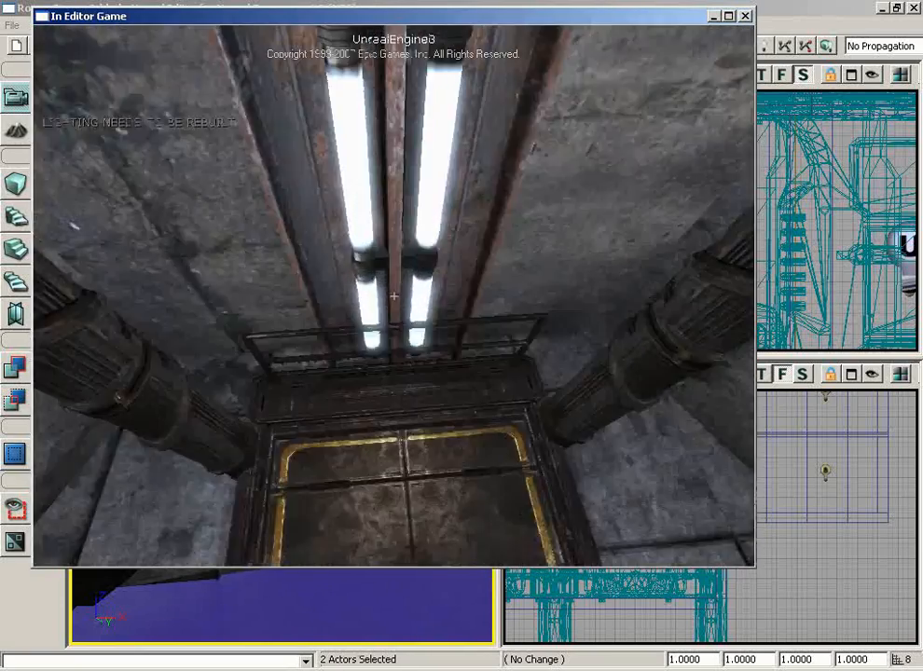
key(s)
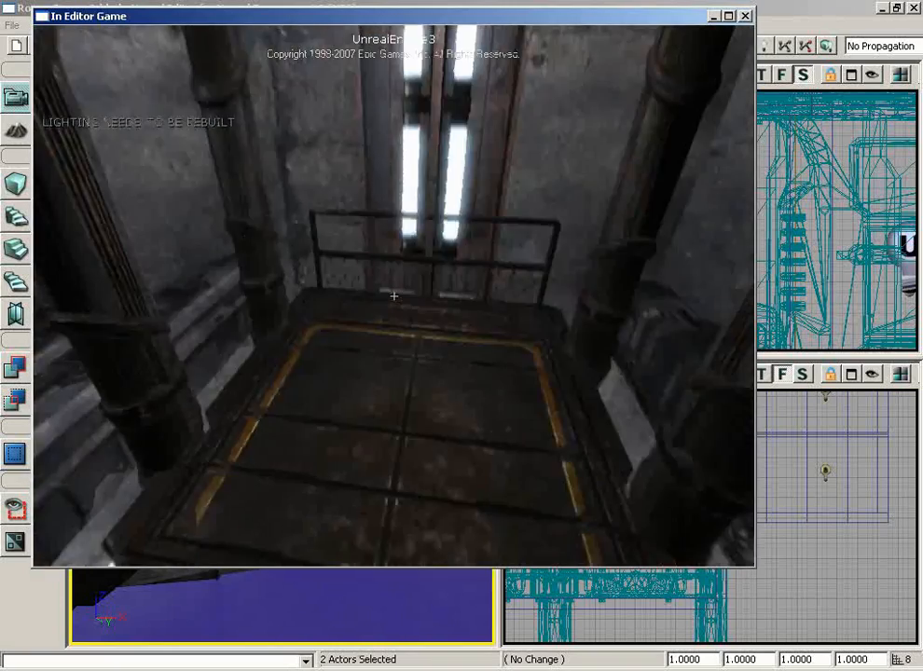
key(s)
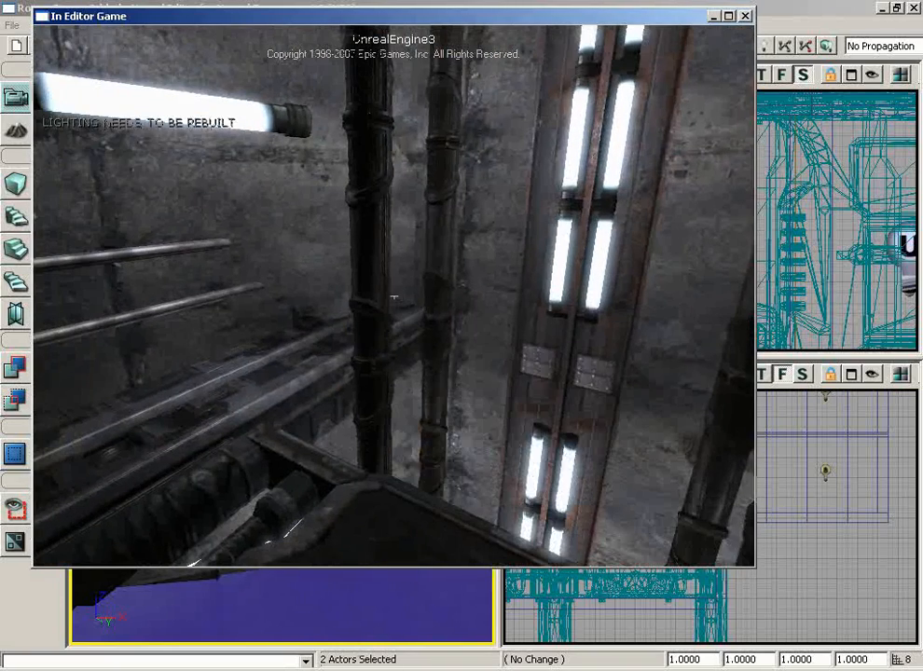
key(Escape)
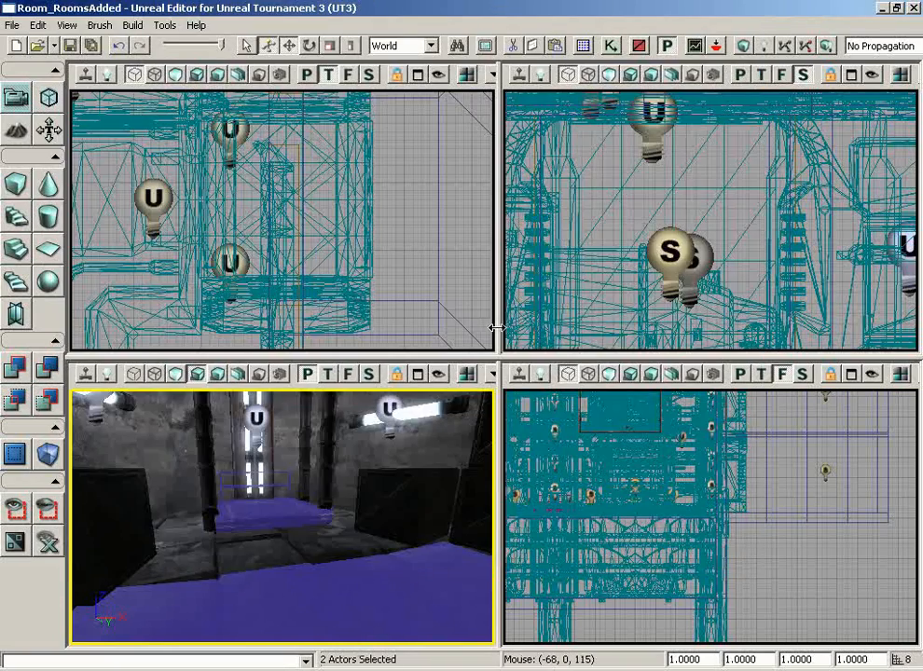
- Fly over the dark shaft and select both point lights on the lit column
right_drag(308, 543, 494, 496)
drag(309, 543, 414, 388)
right_drag(414, 388, 426, 485)
drag(427, 485, 291, 558)
right_drag(290, 557, 295, 486)
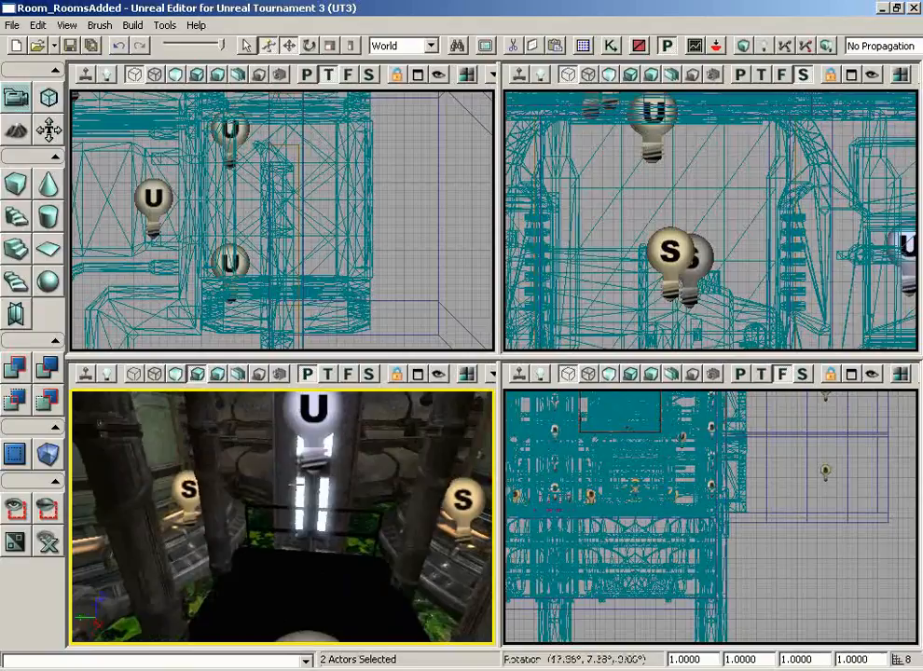
click(308, 425)
drag(402, 469, 371, 389)
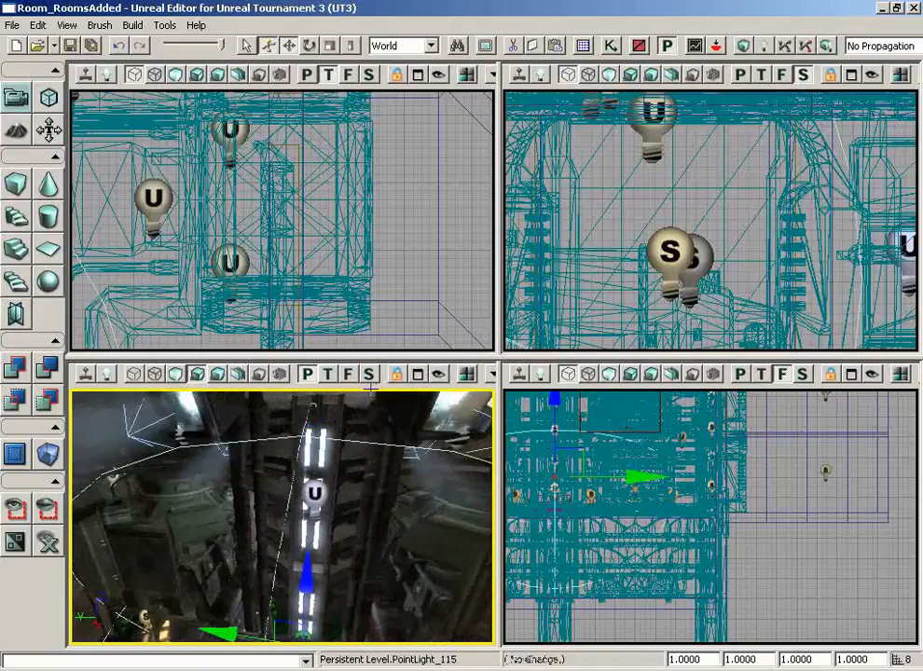
ctrl+click(314, 492)
- Enable the Dynamic lighting channel on both column point lights
key(F4)
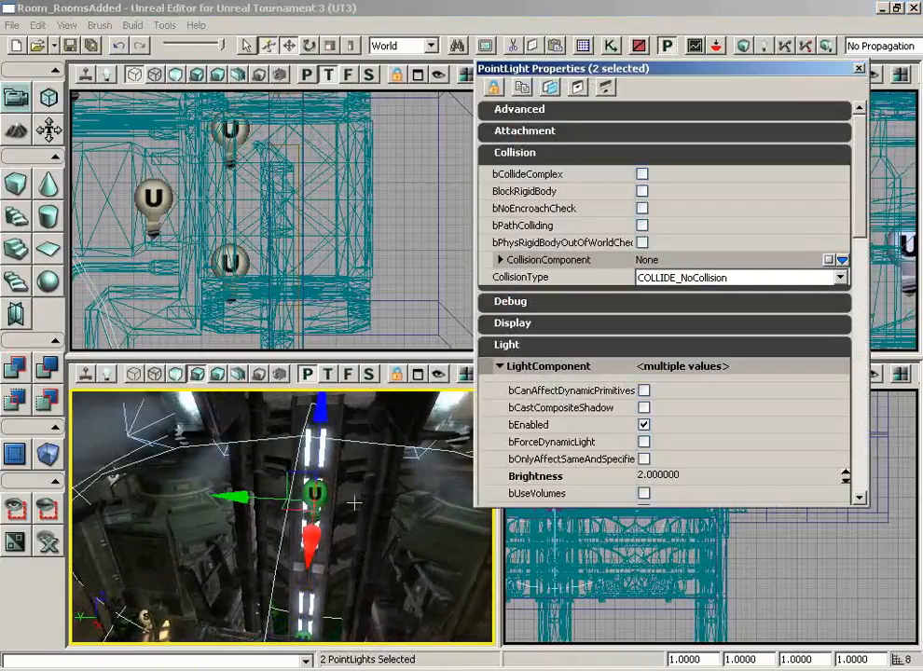
drag(865, 209, 865, 340)
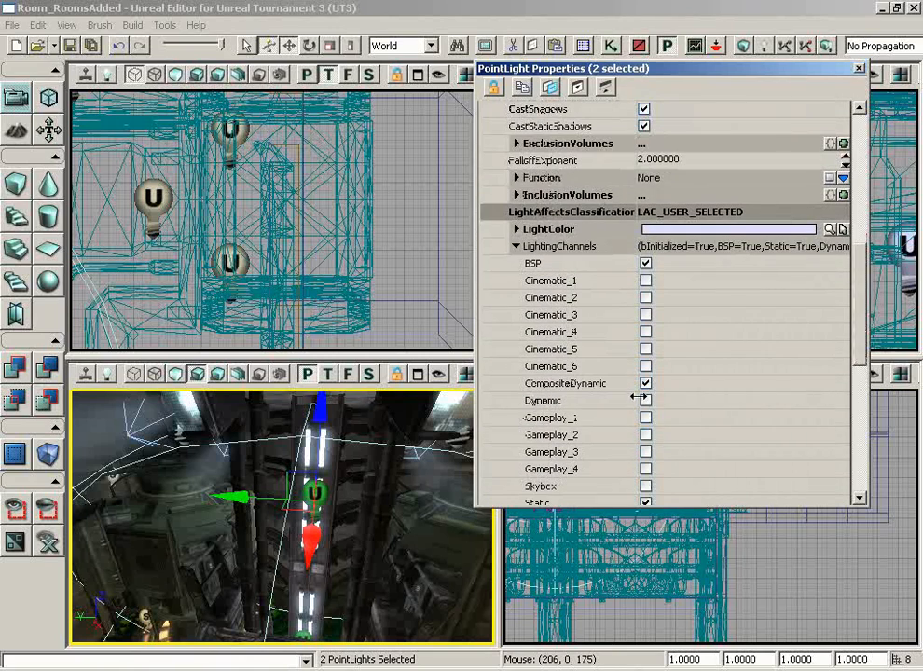
click(645, 400)
click(859, 70)
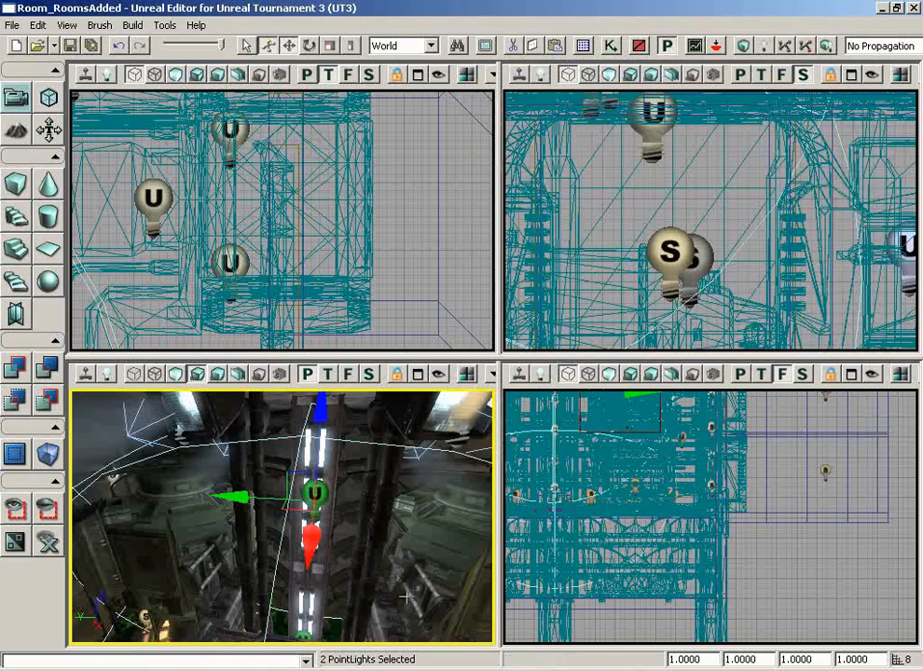
- Select the floor platform InterpActor_1
right_drag(390, 592, 254, 644)
drag(255, 644, 389, 570)
click(350, 542)
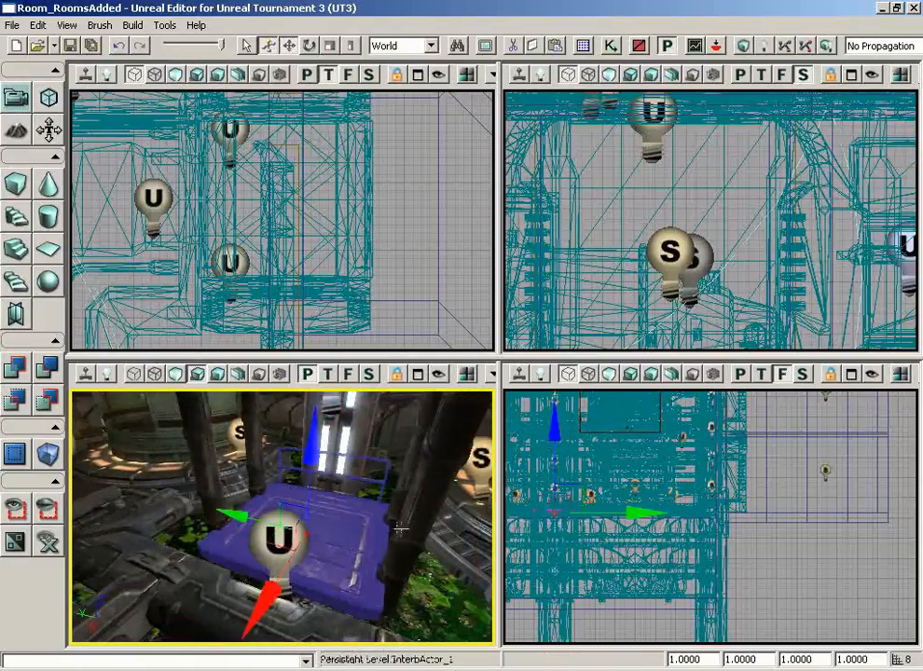
- In Kismet, add an InterpActor_1 Mover event with a new Matinee and open that Matinee
click(610, 46)
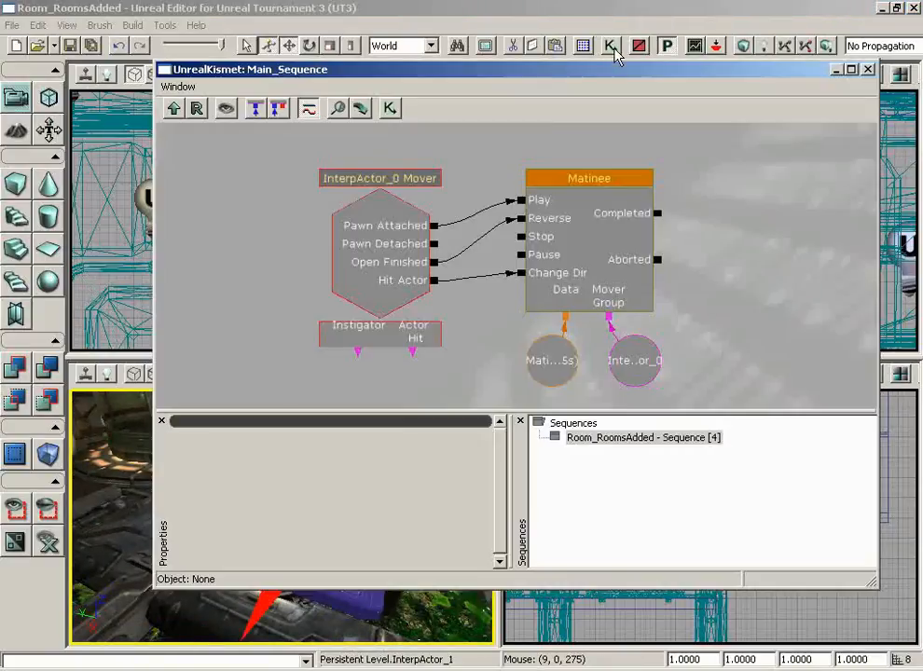
drag(750, 265, 707, 332)
right_click(464, 280)
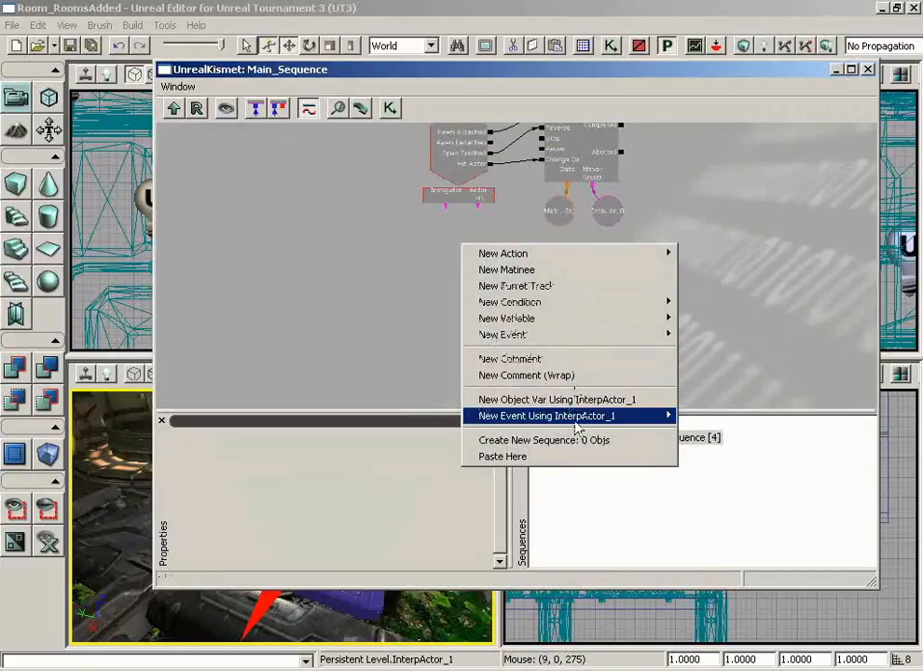
mouse_move(577, 425)
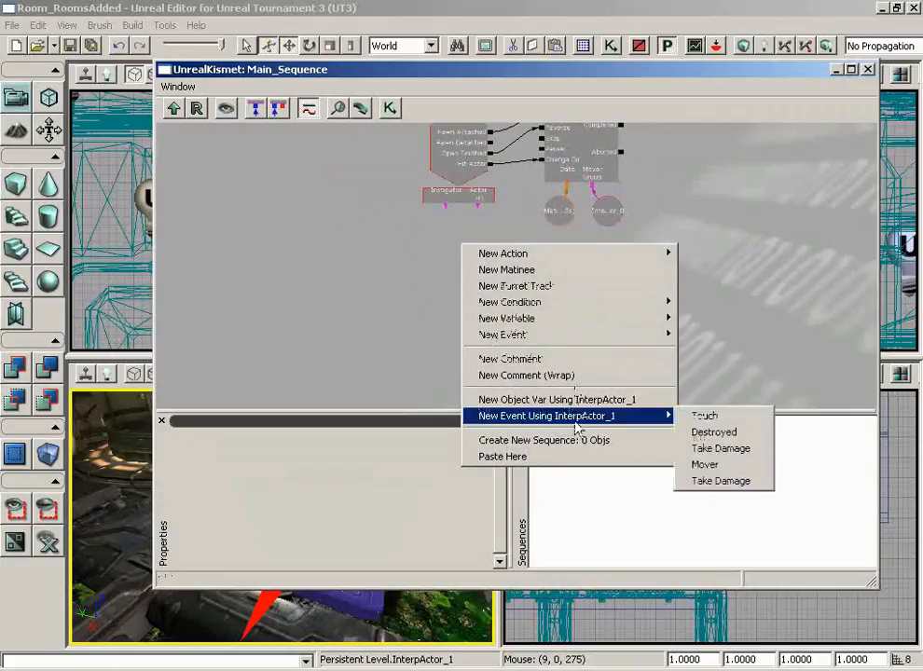
click(749, 466)
scroll(803, 354, down, 1)
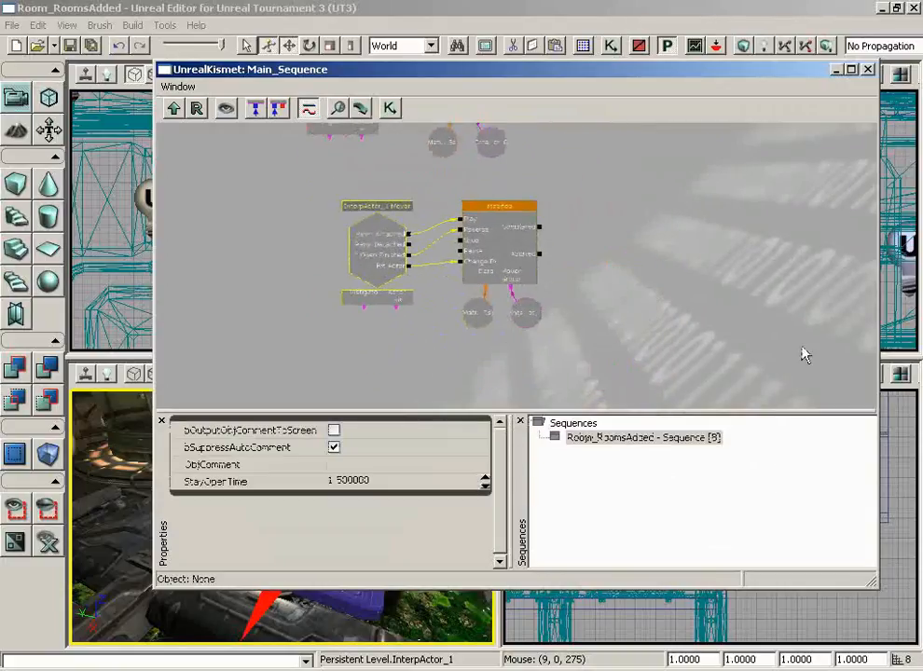
scroll(737, 348, up, 2)
drag(735, 342, 698, 307)
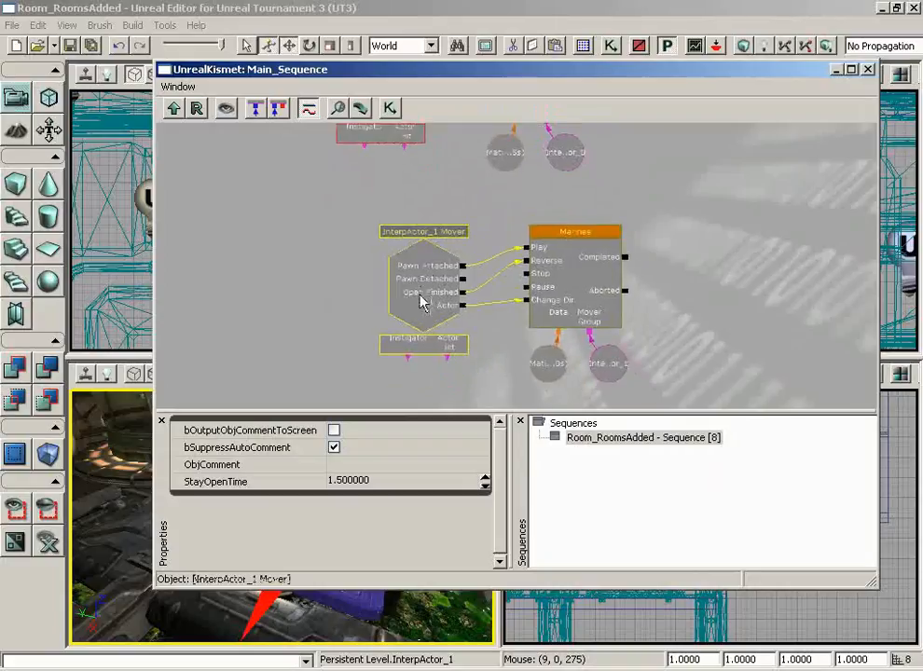
click(571, 271)
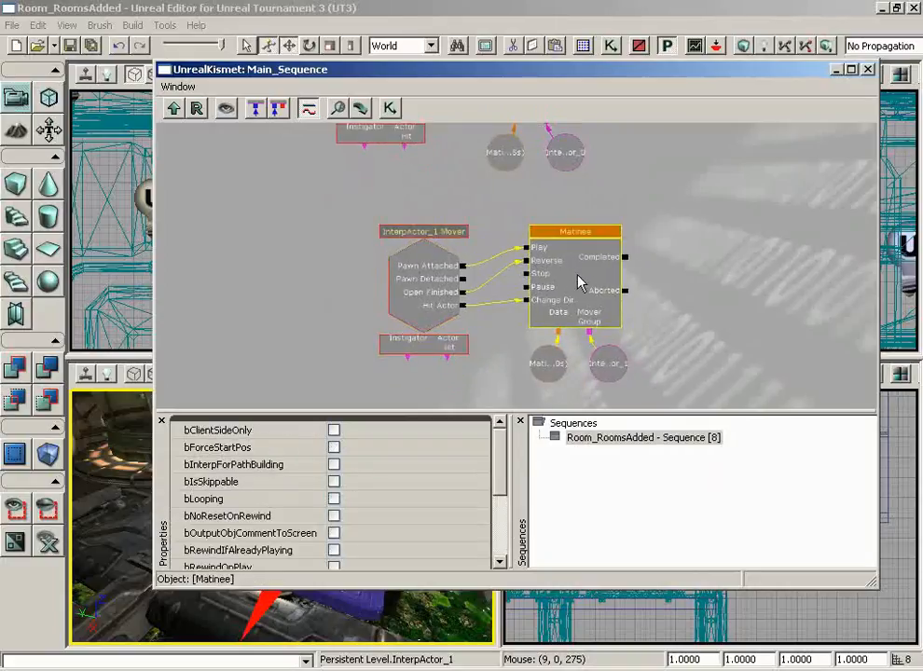
double_click(578, 282)
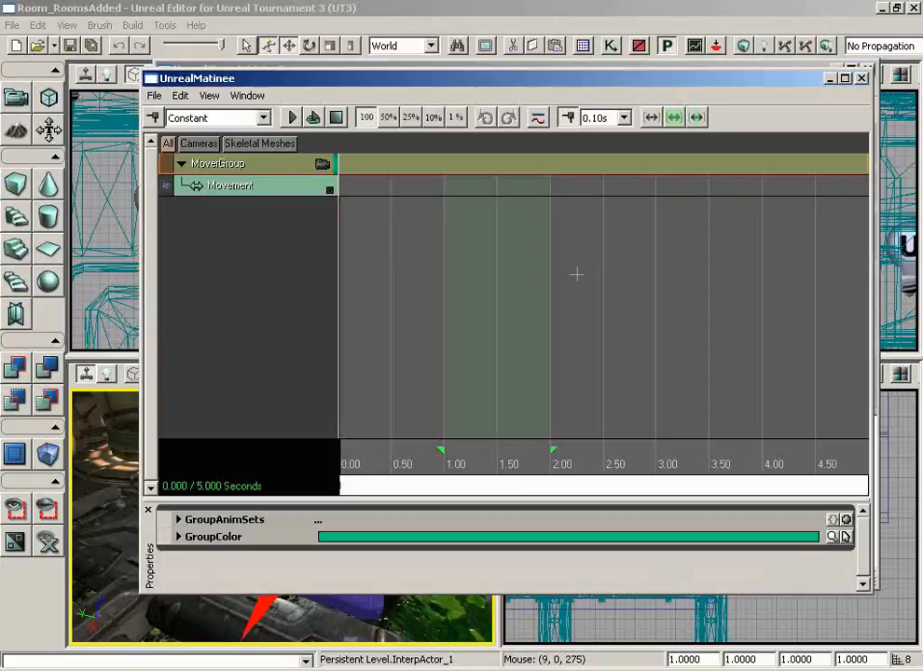
- Select the Movement track and drag the sequence end from 5.00 to 1.50 s
click(275, 191)
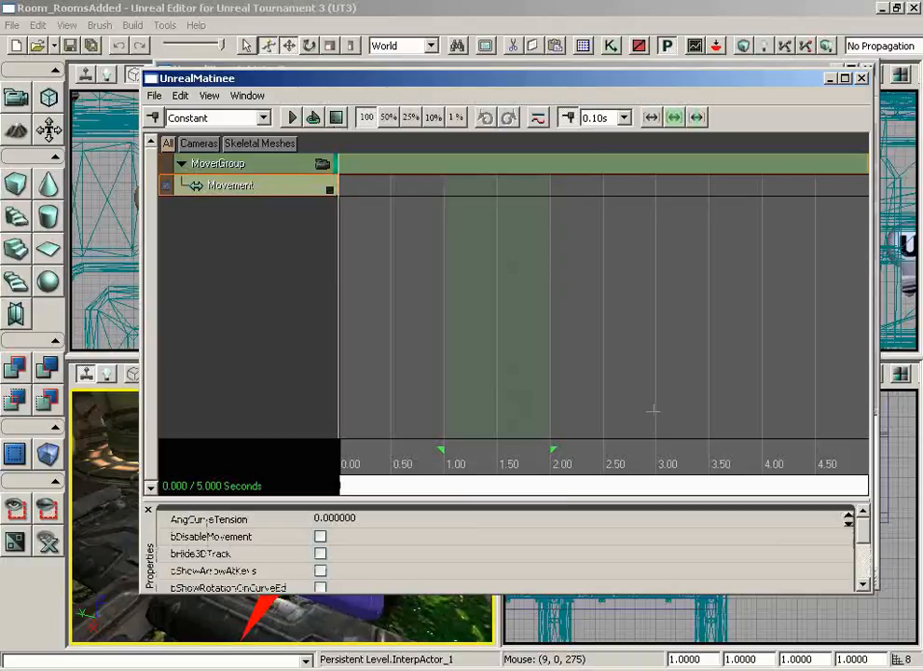
scroll(656, 412, down, 1)
click(611, 479)
mouse_move(616, 485)
mouse_down()
mouse_move(656, 484)
mouse_move(604, 486)
mouse_up()
drag(836, 451, 389, 448)
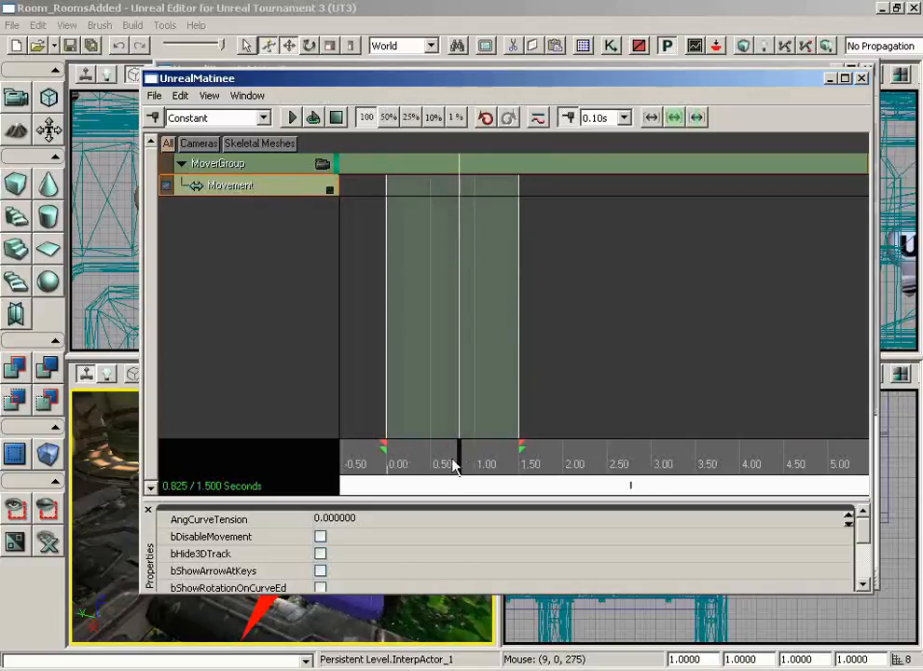
- Add a Movement key at 1.50 s on the mover's track
drag(460, 468, 367, 460)
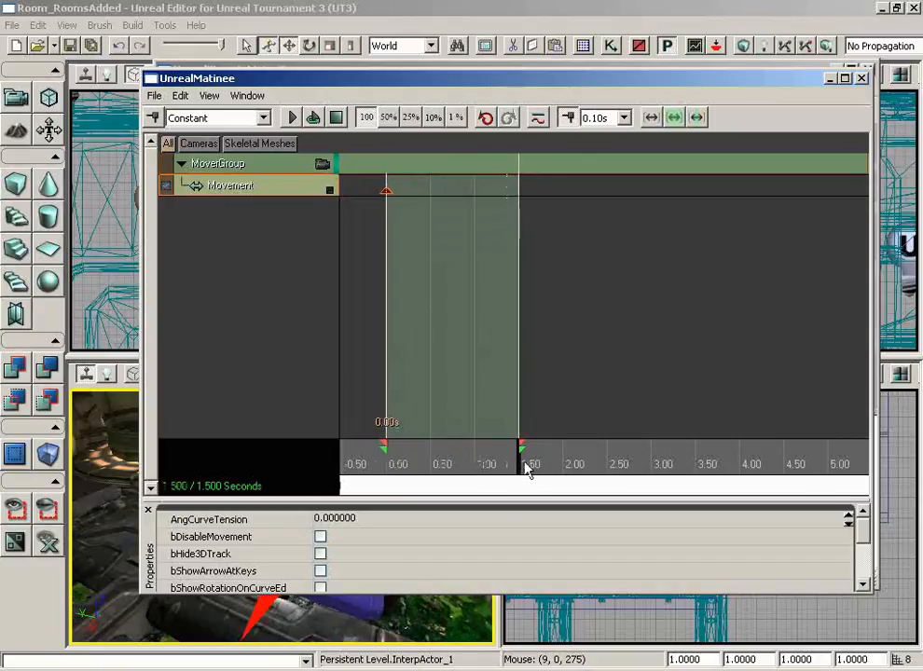
click(152, 118)
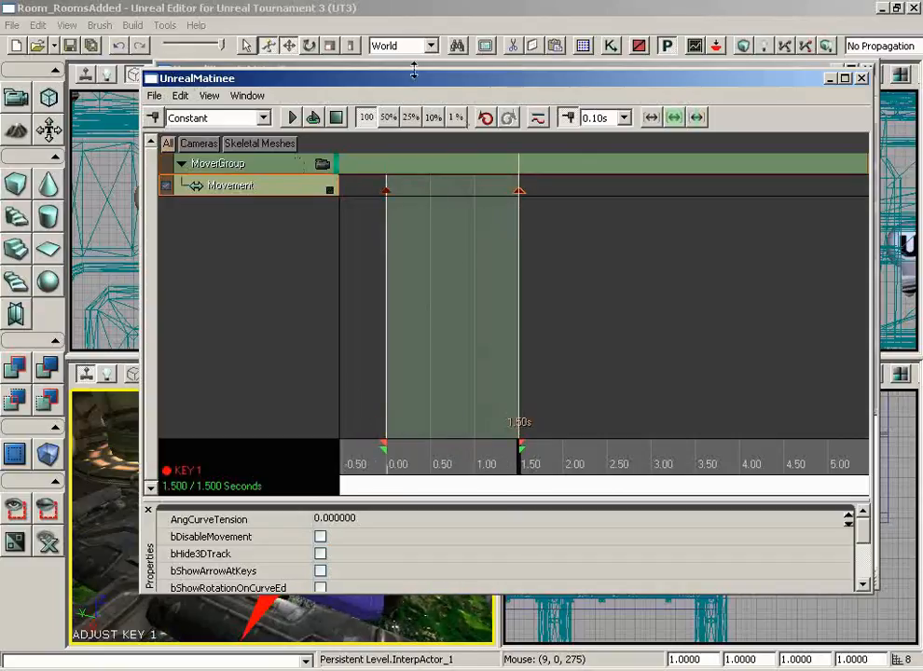
drag(412, 80, 726, 111)
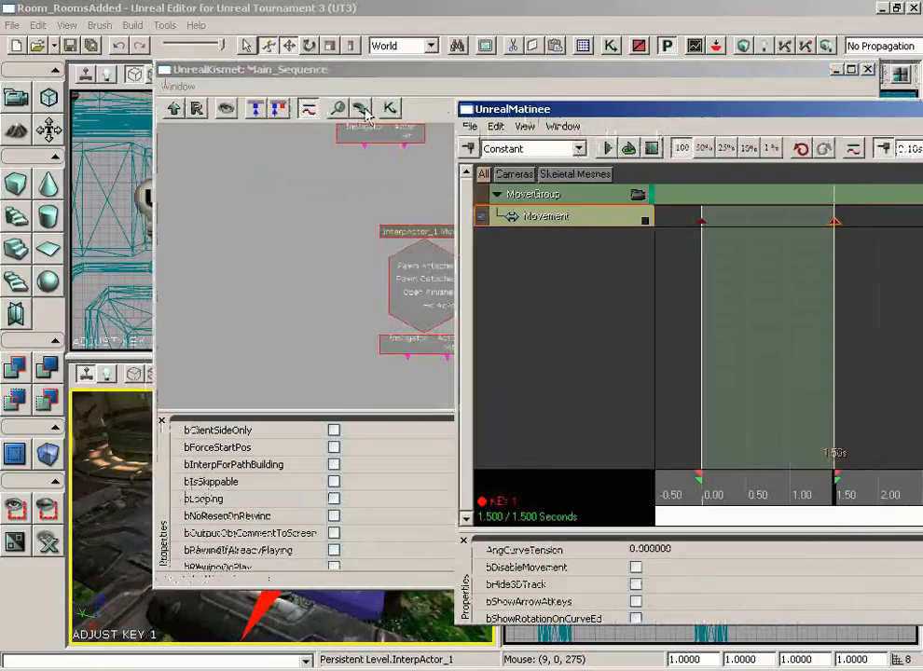
- Close Kismet and raise the purple platform up the shaft for the 1.50 s key
click(867, 69)
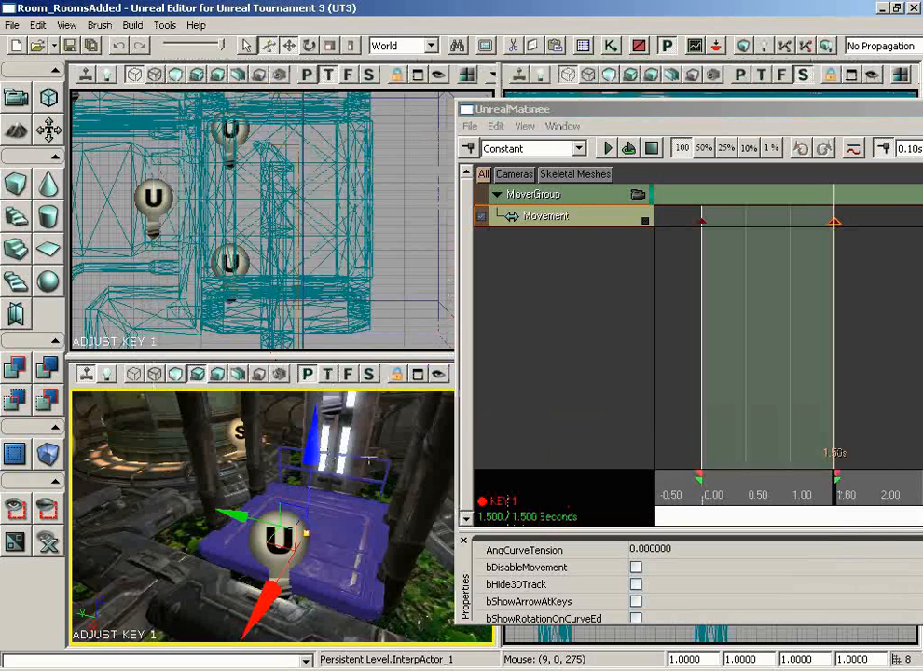
right_drag(370, 460, 497, 416)
right_drag(322, 474, 322, 389)
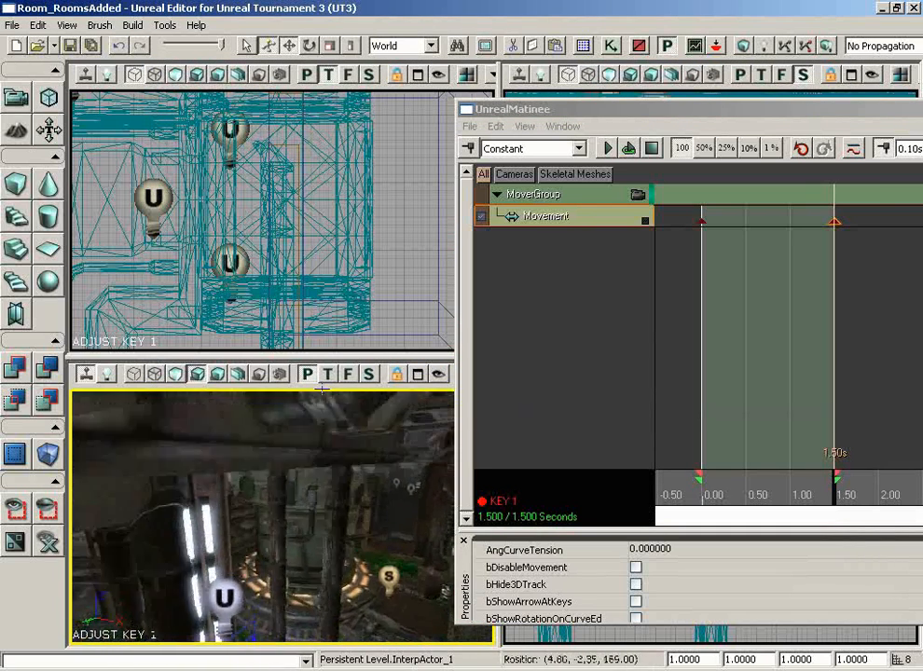
drag(321, 389, 320, 469)
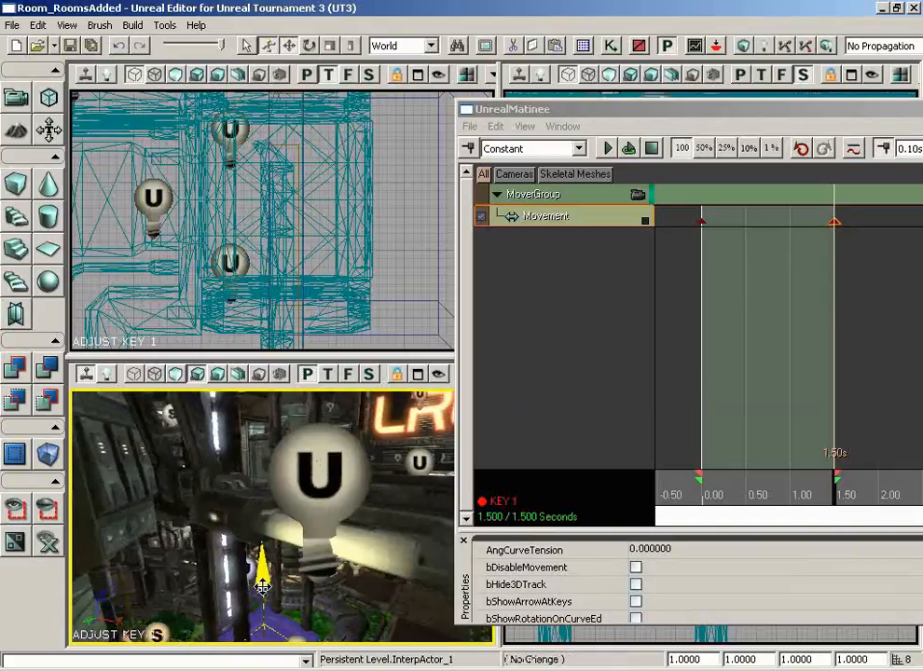
drag(261, 531, 261, 424)
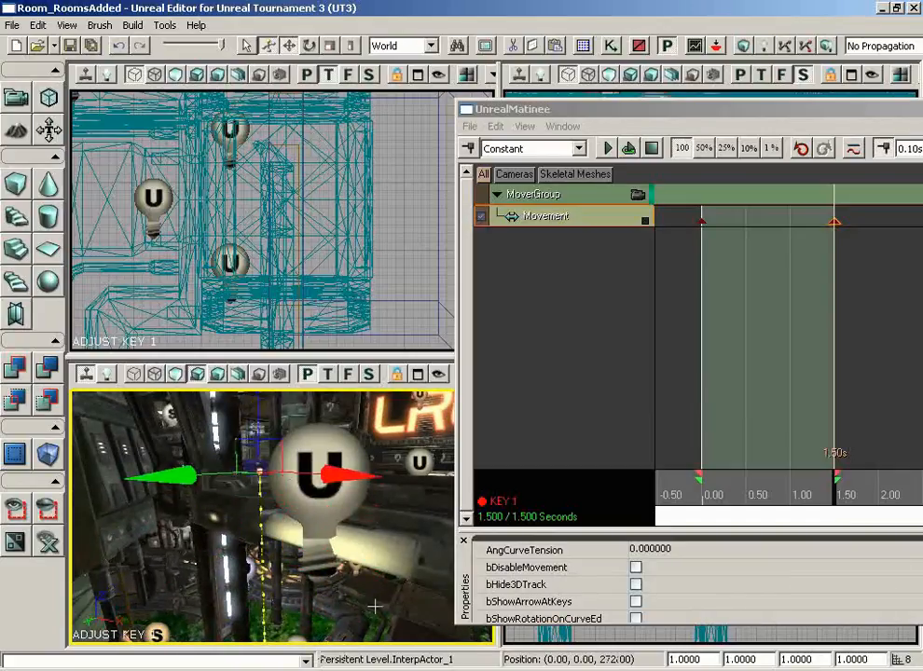
drag(374, 606, 294, 502)
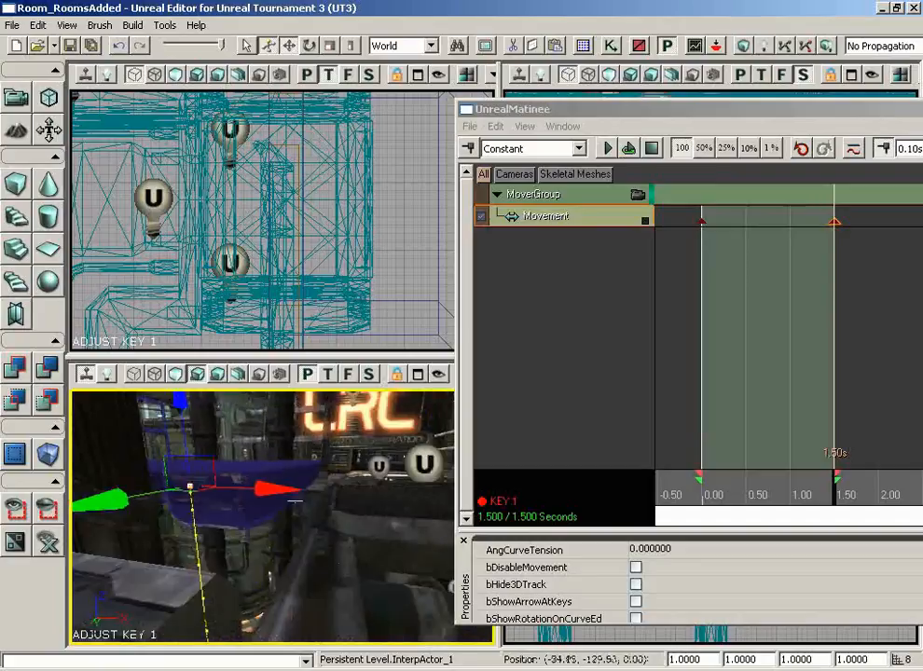
drag(177, 406, 177, 413)
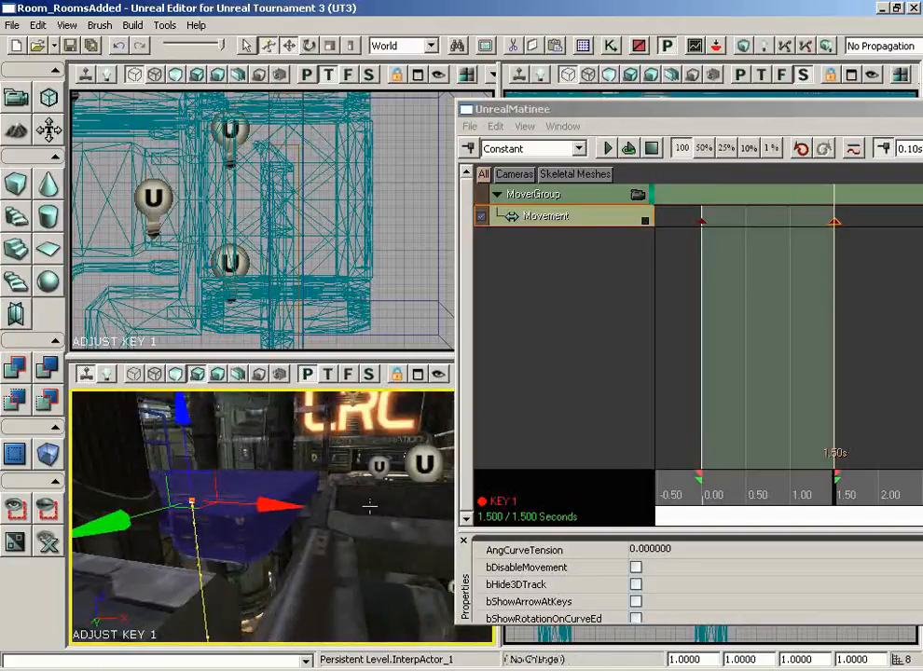
drag(370, 506, 370, 513)
drag(193, 419, 191, 426)
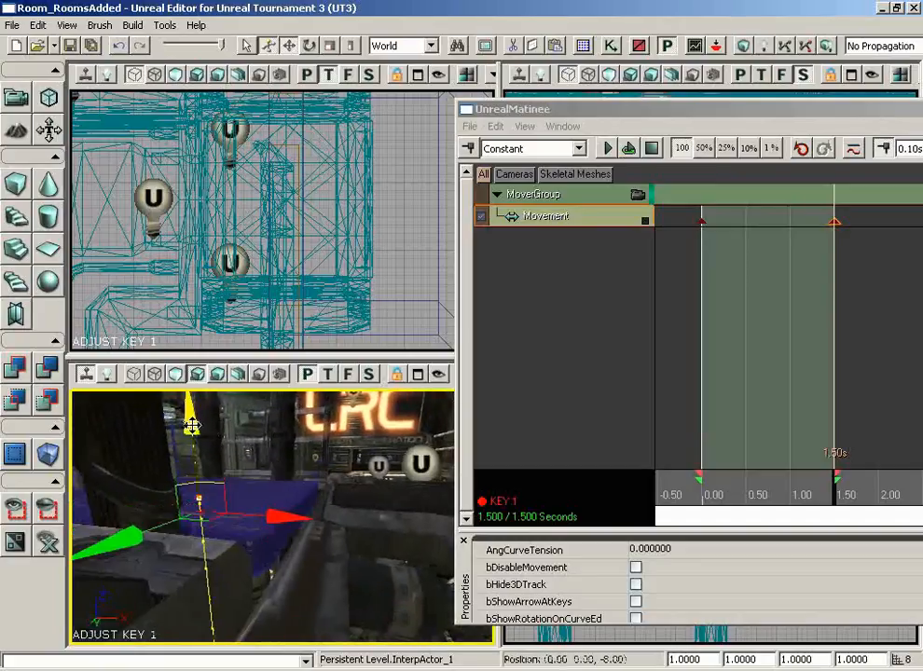
- Inspect the raised platform from around it, then close UnrealMatinee
drag(410, 510, 347, 512)
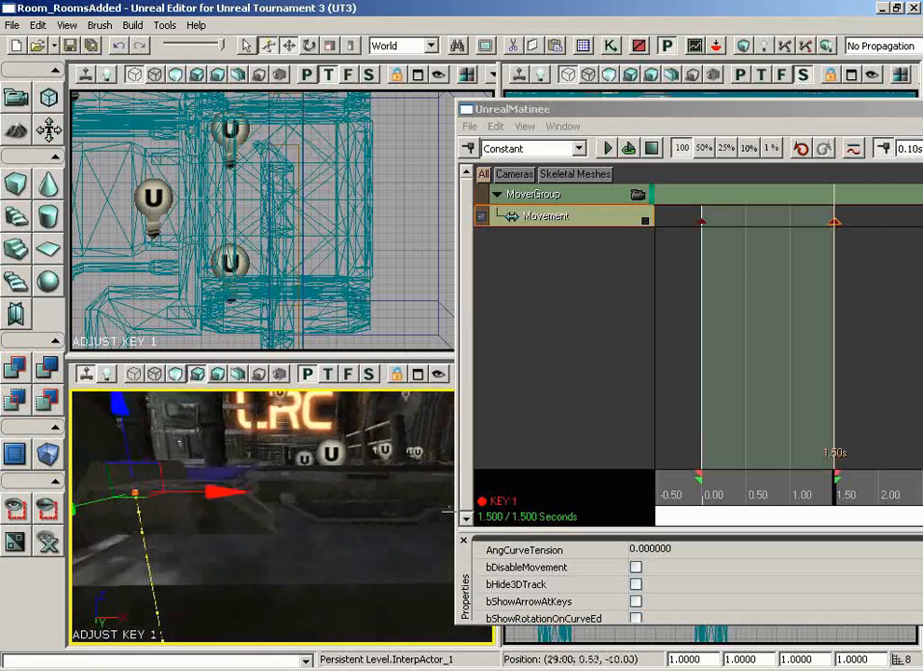
right_drag(346, 512, 247, 513)
drag(247, 513, 313, 614)
right_drag(313, 615, 270, 597)
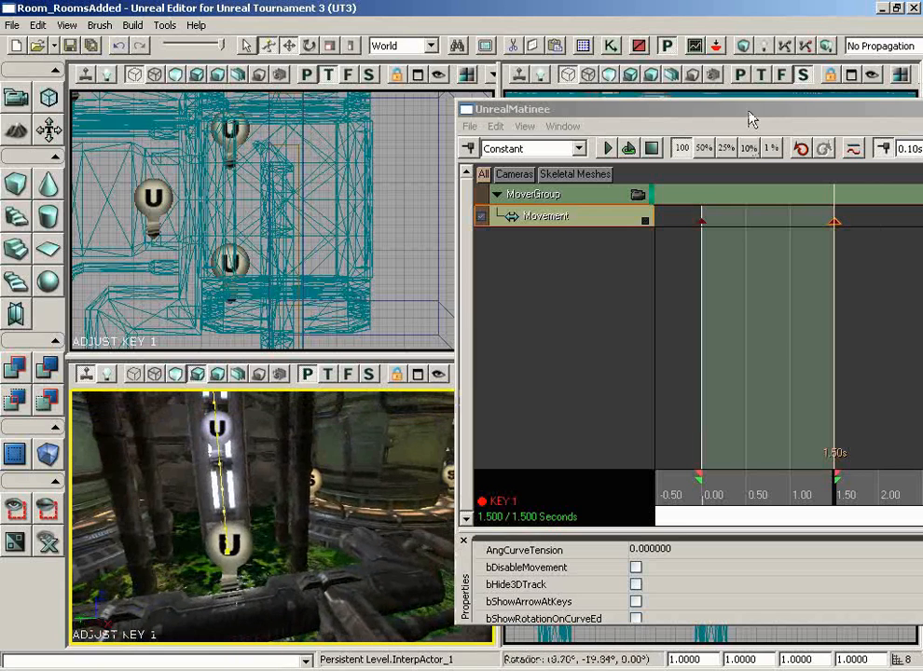
drag(751, 120, 441, 128)
click(794, 115)
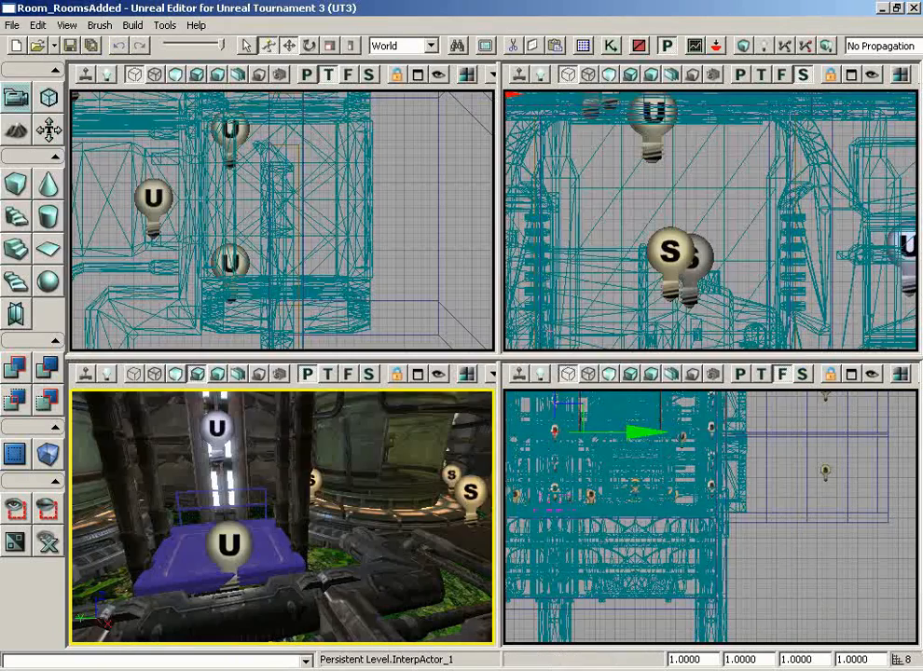
- Set platform InterpActor_1's CollisionType to COLLIDE_BlockAll in its properties
click(262, 557)
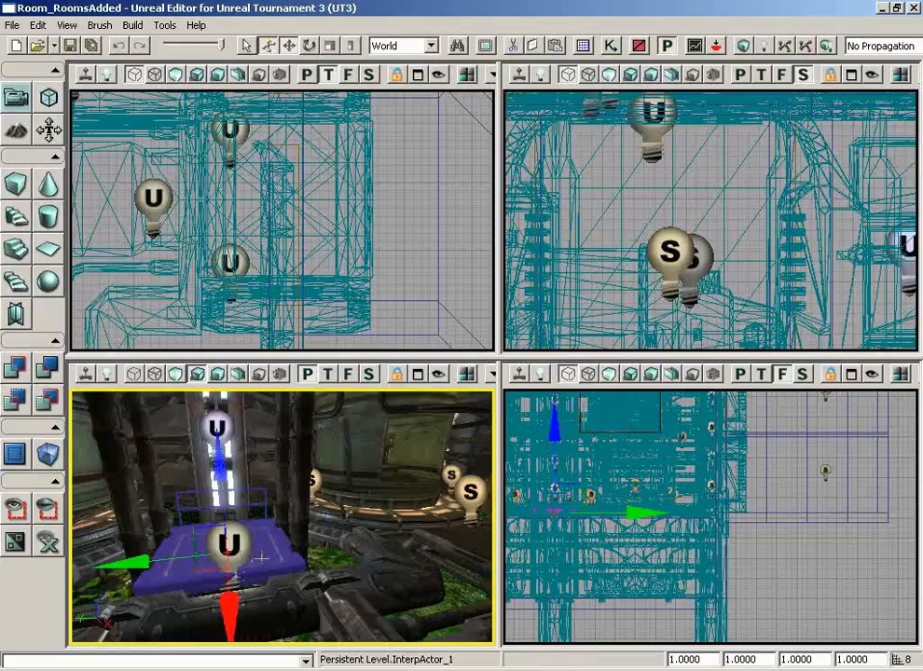
double_click(262, 558)
click(807, 277)
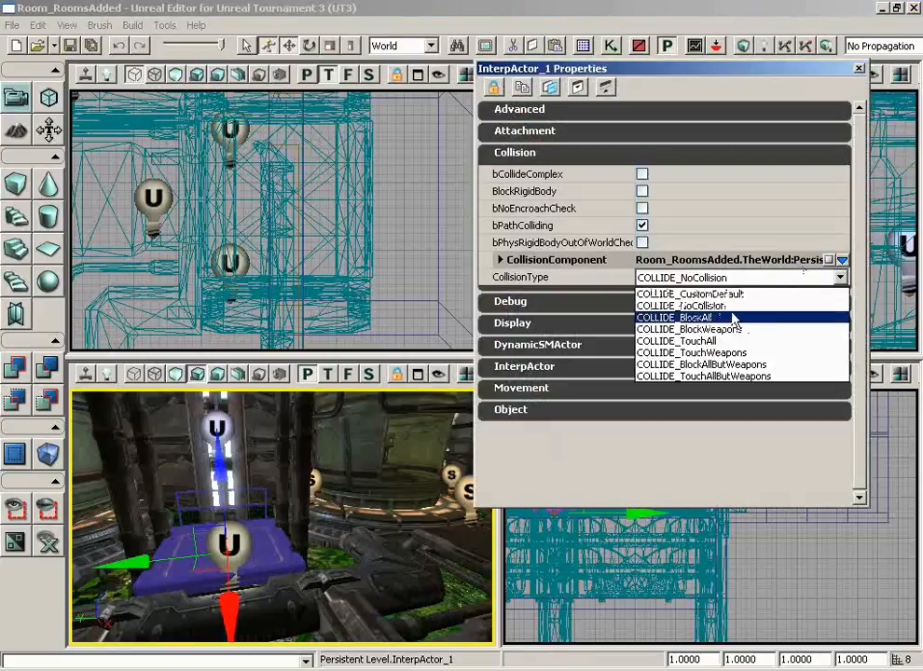
click(695, 318)
click(859, 68)
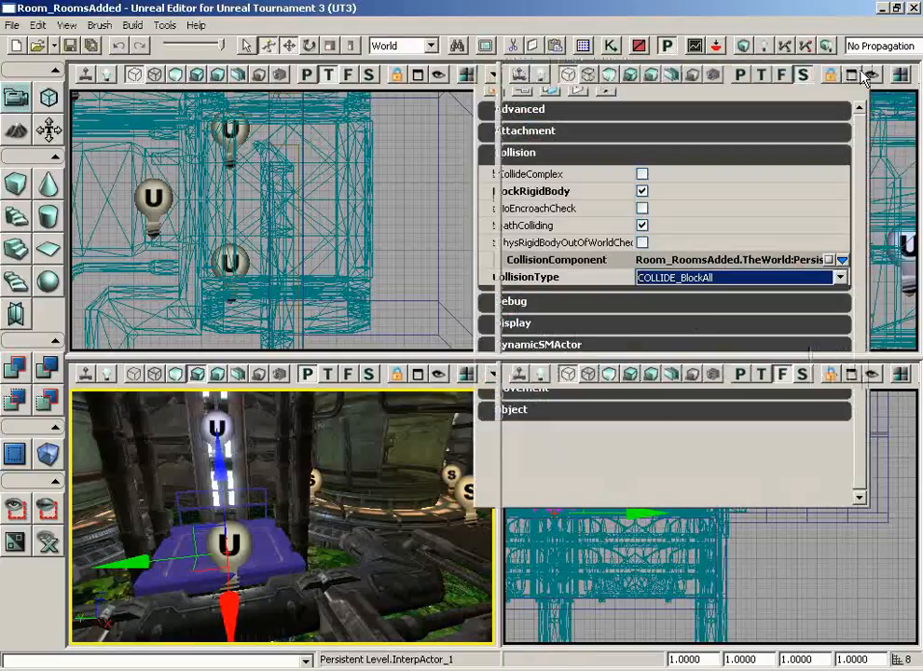
- Start playing the level in the editor from the perspective viewport
right_drag(414, 537, 284, 543)
drag(415, 539, 346, 586)
right_click(296, 594)
click(376, 662)
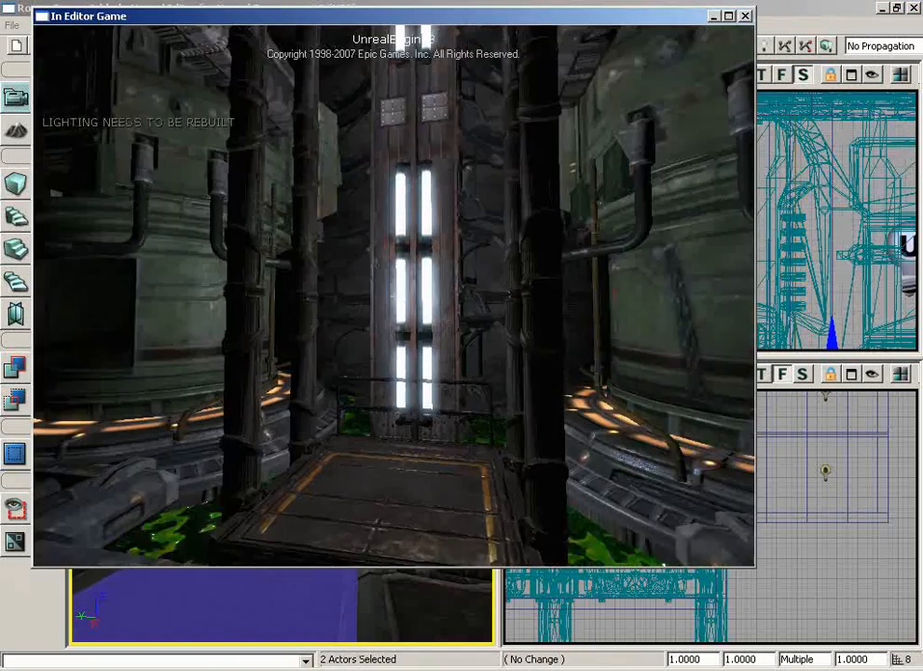
key(w)
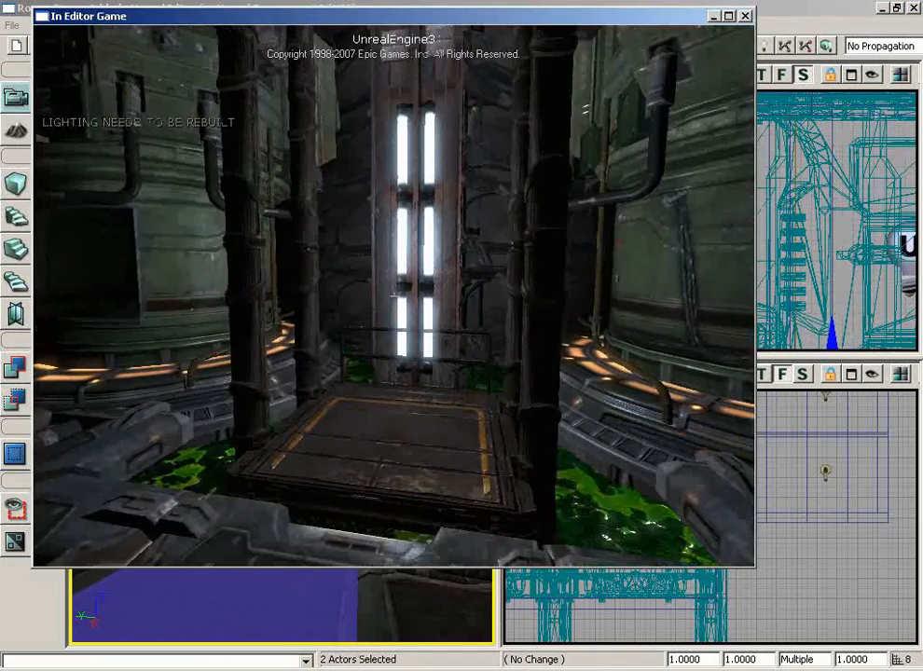
key(s)
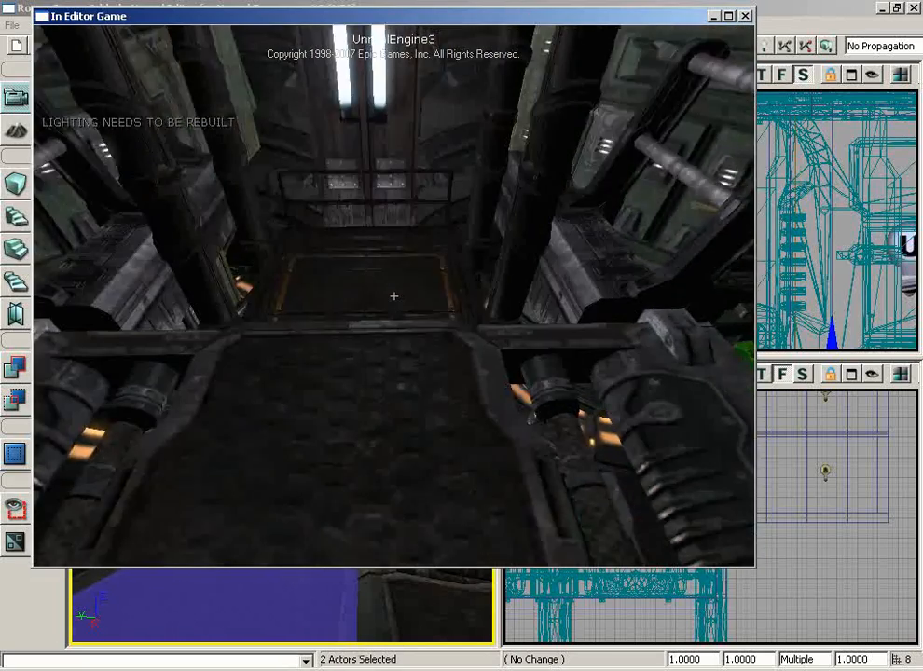
key(w)
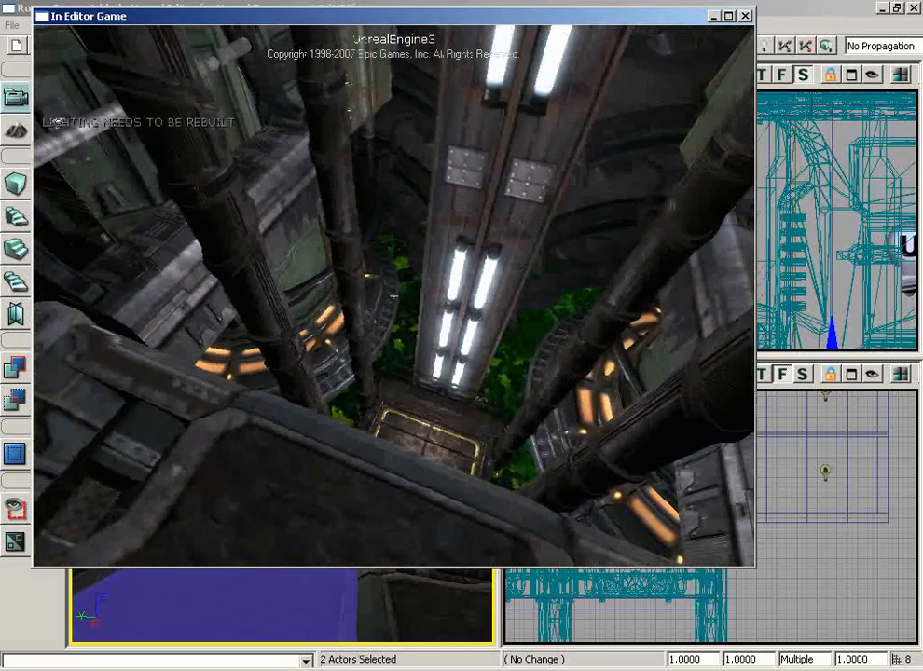
key(Escape)
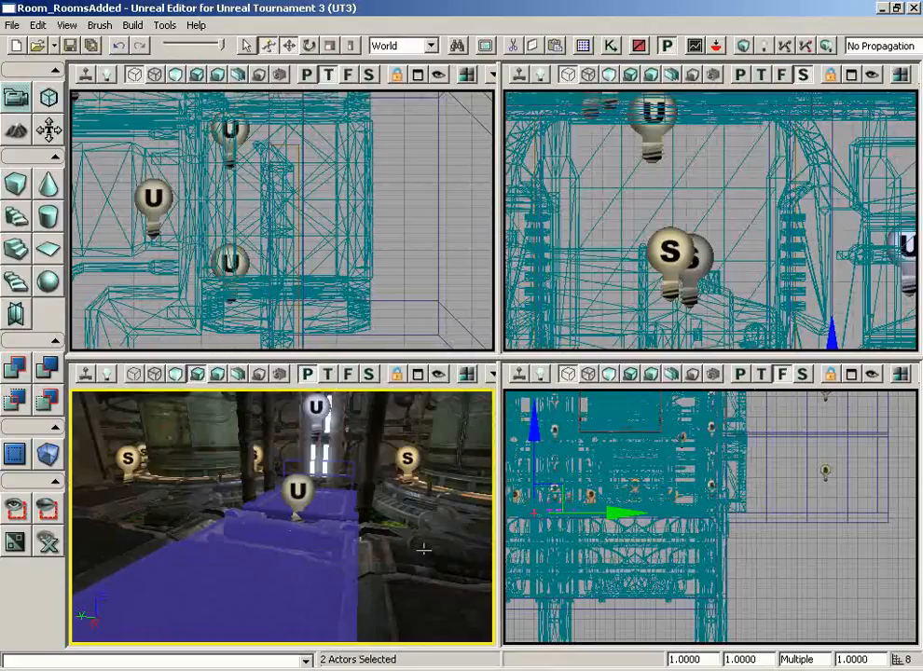
- Fly the camera into the dark room facing the doorway and open the Generic Browser
right_drag(414, 558, 224, 457)
mouse_move(72, 389)
mouse_down()
mouse_move(130, 390)
mouse_move(74, 390)
mouse_up()
right_drag(75, 390, 412, 560)
mouse_move(412, 561)
mouse_down()
mouse_move(404, 603)
mouse_move(390, 608)
mouse_move(407, 561)
mouse_up()
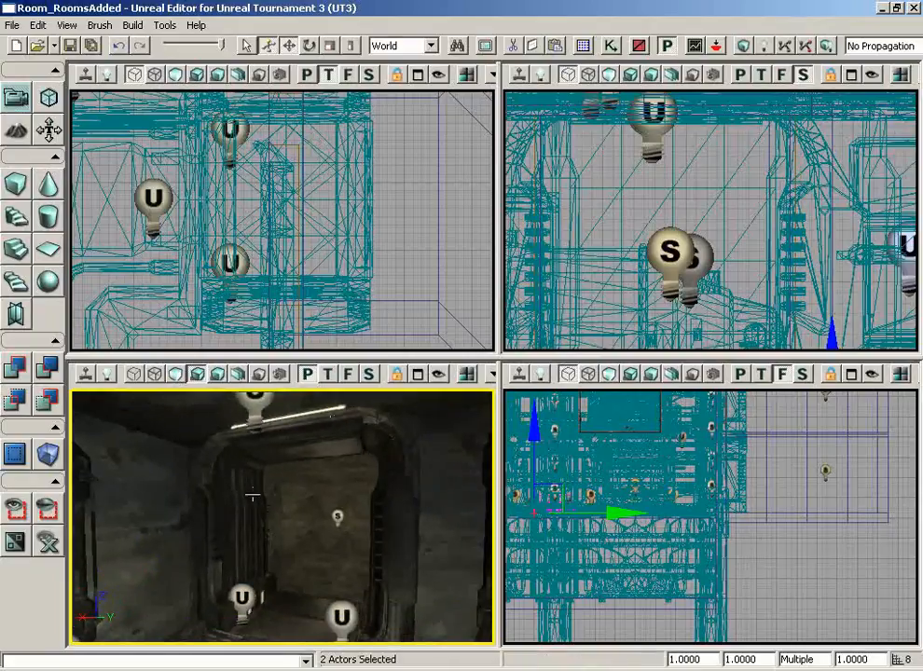
click(584, 45)
drag(266, 377, 273, 401)
- Pick the S_LT_Doors_SM_DoorWay04 mesh from the LT_Doors package and close the browser
click(182, 436)
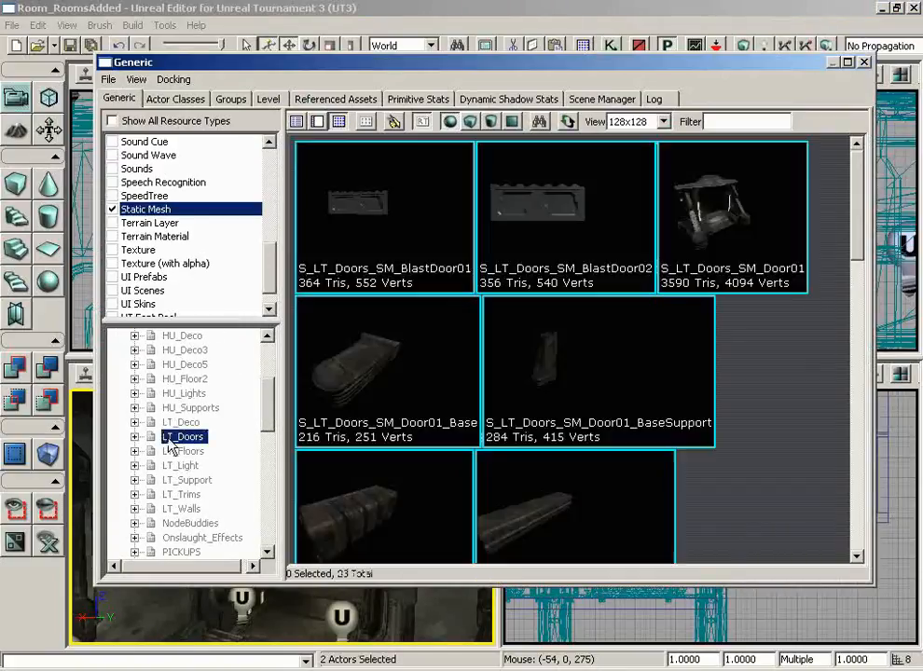
scroll(751, 355, down, 10)
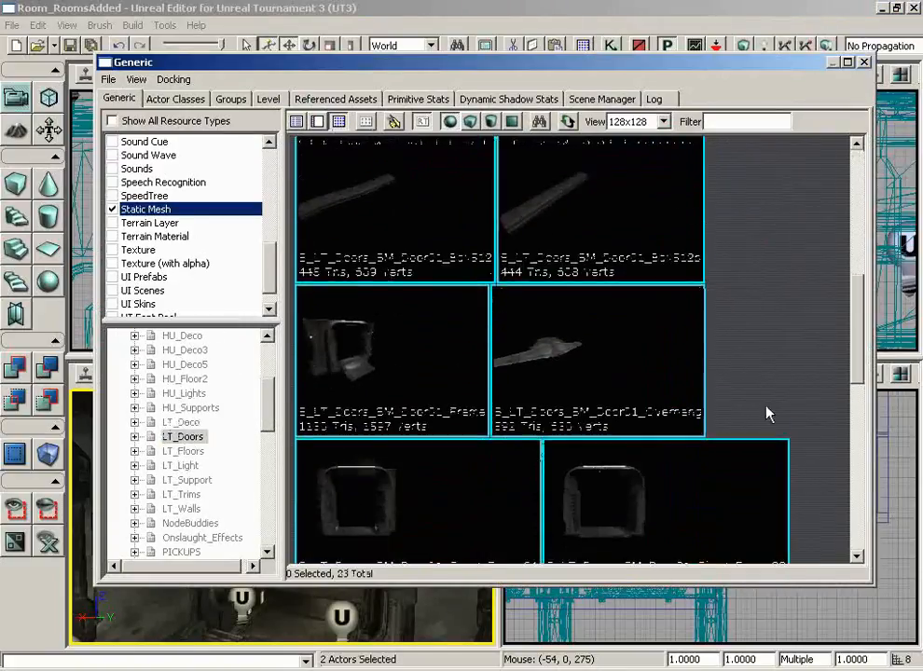
scroll(770, 495, down, 5)
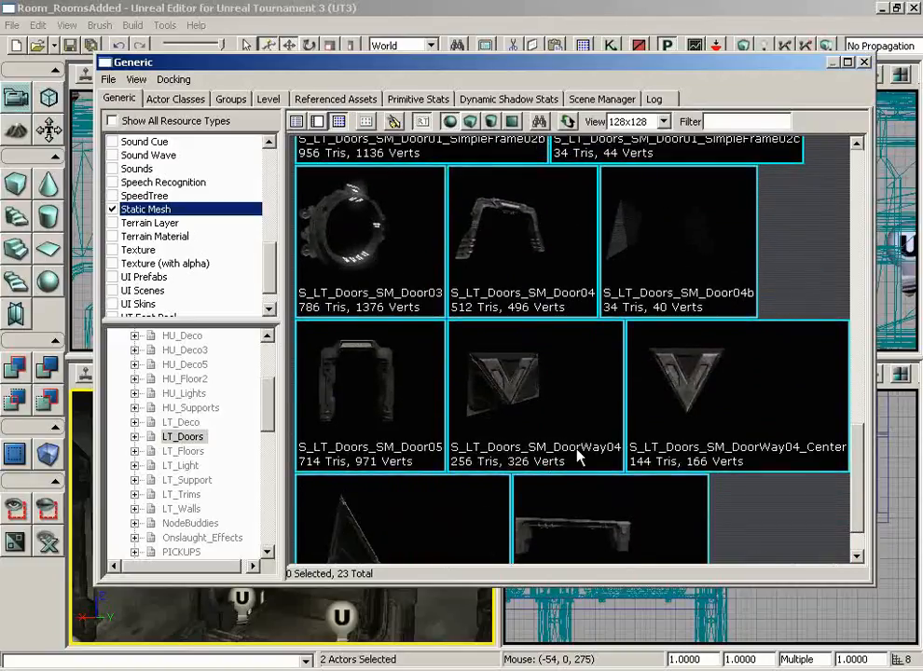
click(515, 389)
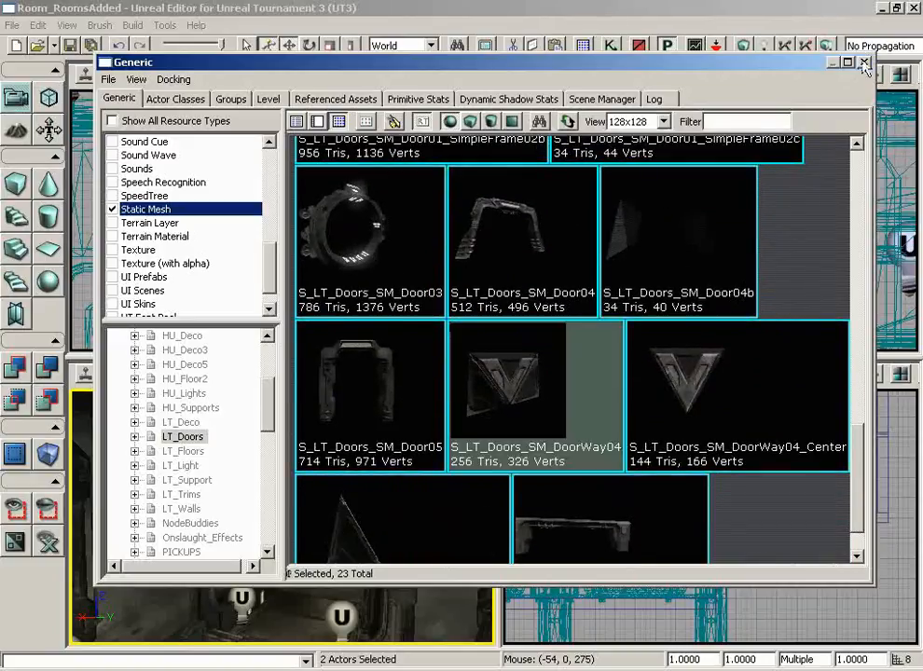
click(865, 63)
right_click(288, 612)
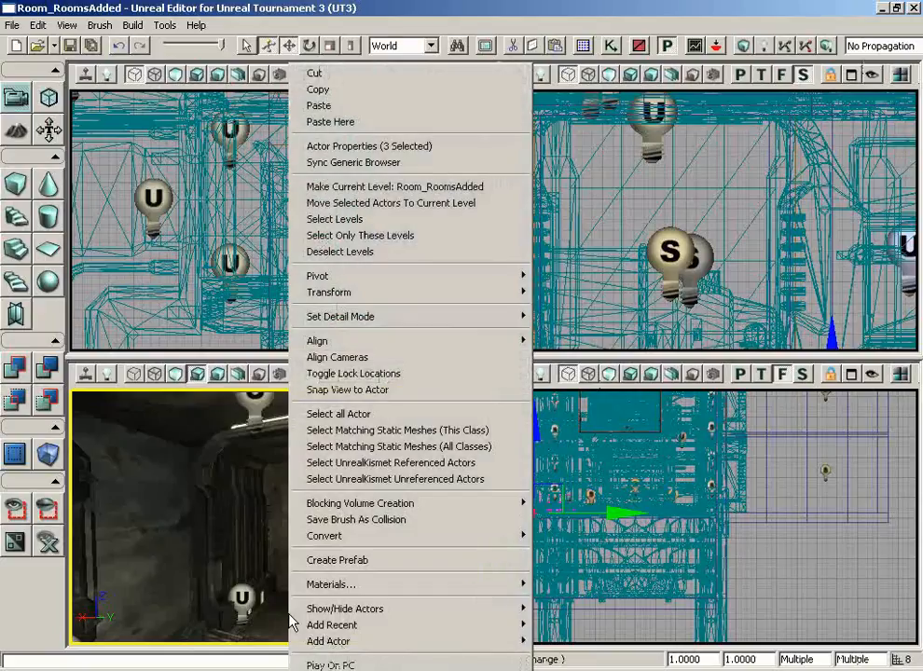
- Add an InterpActor using the DoorWay04 door mesh in the doorway
mouse_move(377, 642)
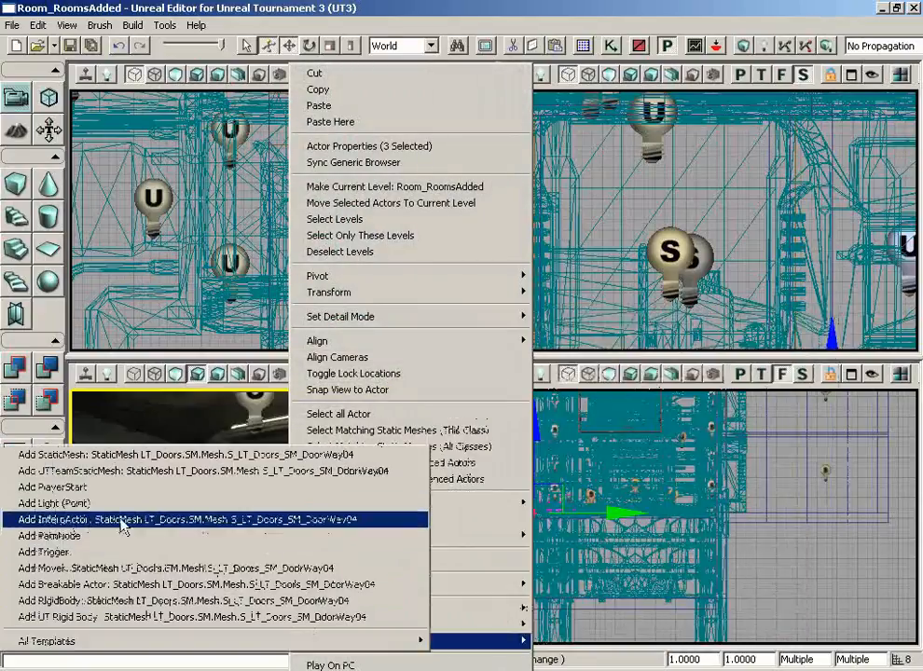
click(341, 528)
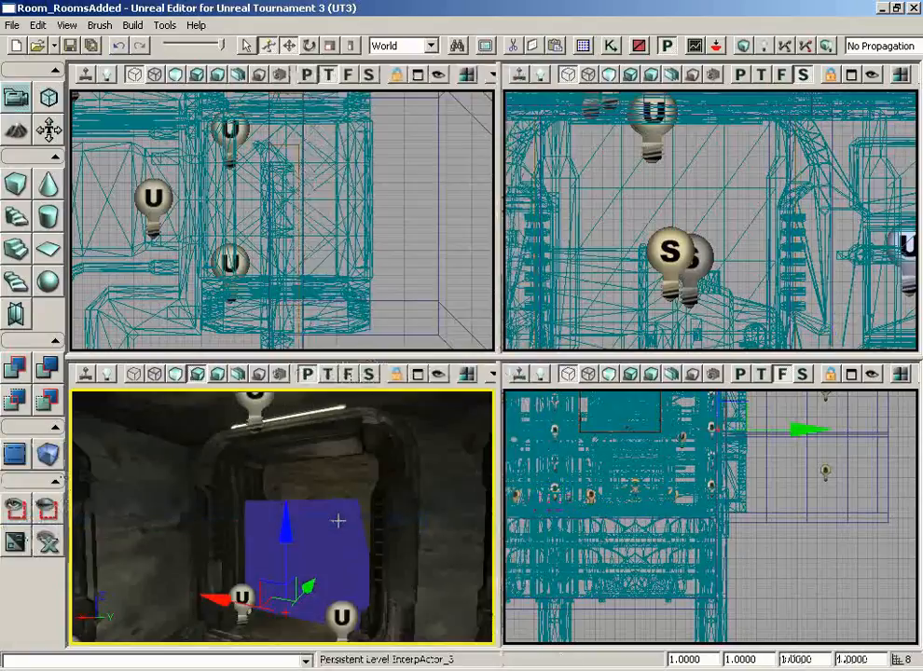
right_drag(425, 322, 429, 253)
scroll(423, 172, down, 5)
scroll(398, 106, up, 2)
scroll(351, 100, up, 2)
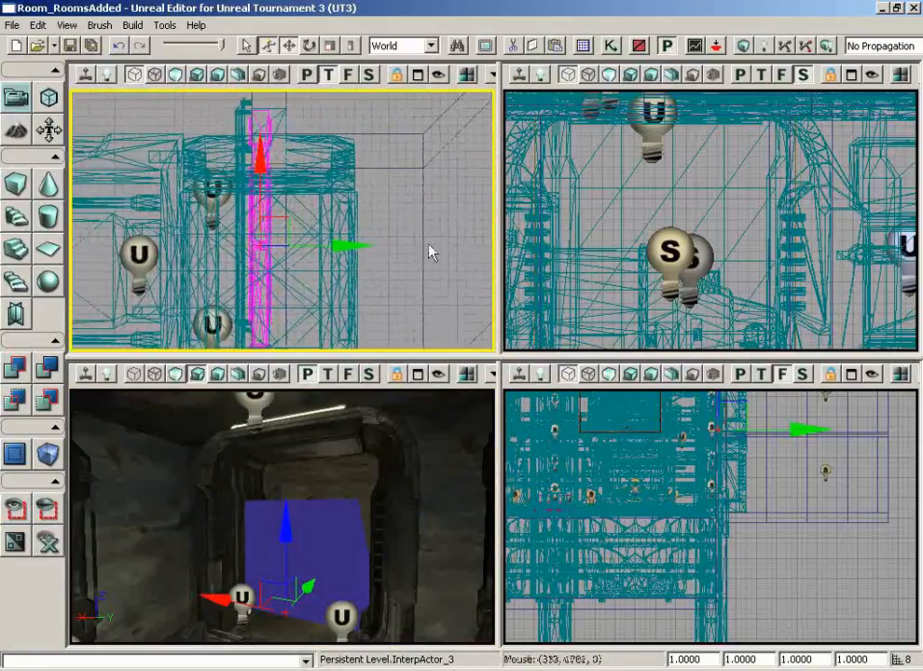
click(350, 530)
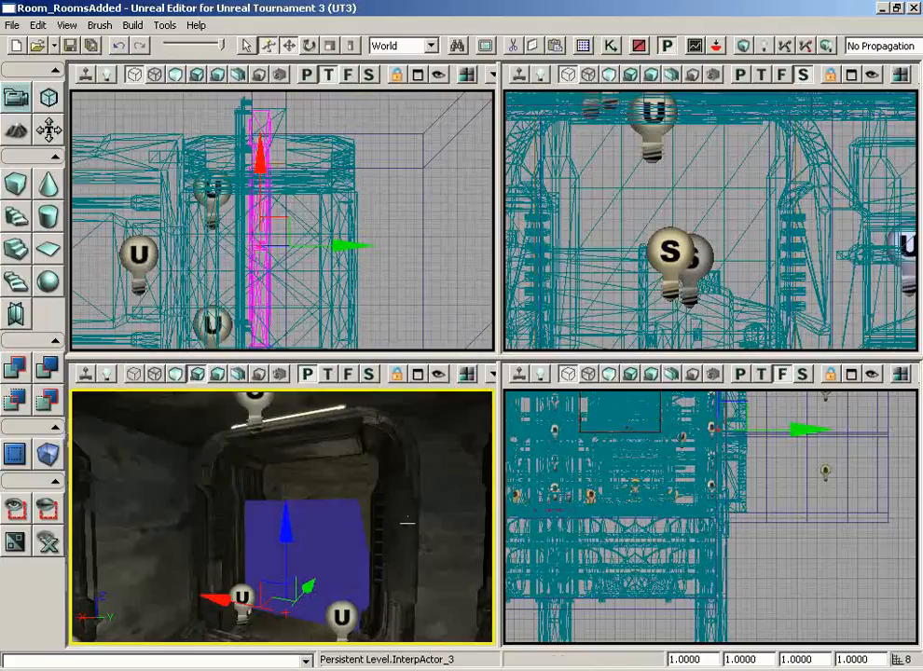
drag(408, 520, 387, 520)
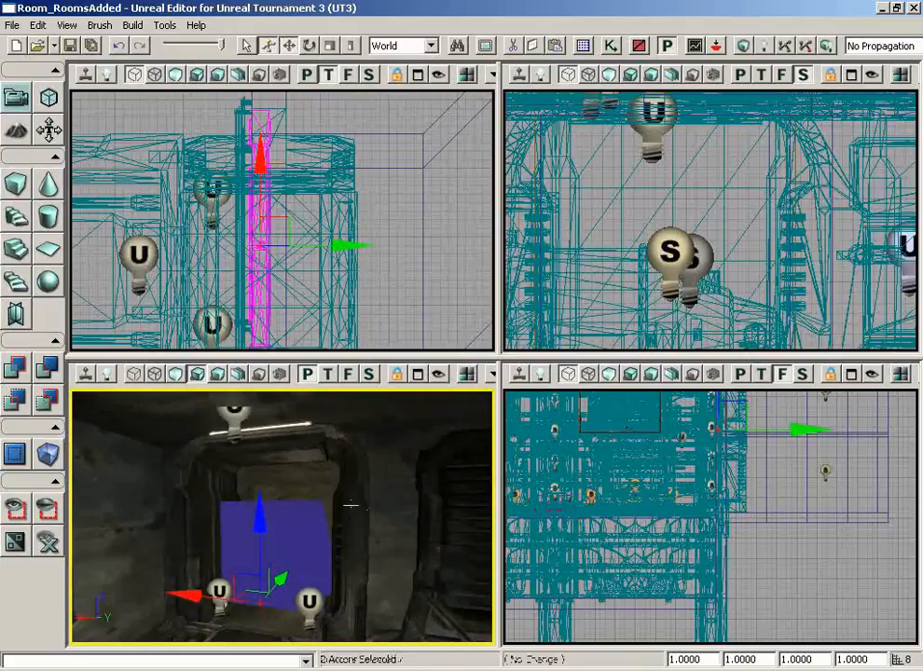
- Show only the door and its frame, then reselect the new door
ctrl+click(351, 504)
click(28, 525)
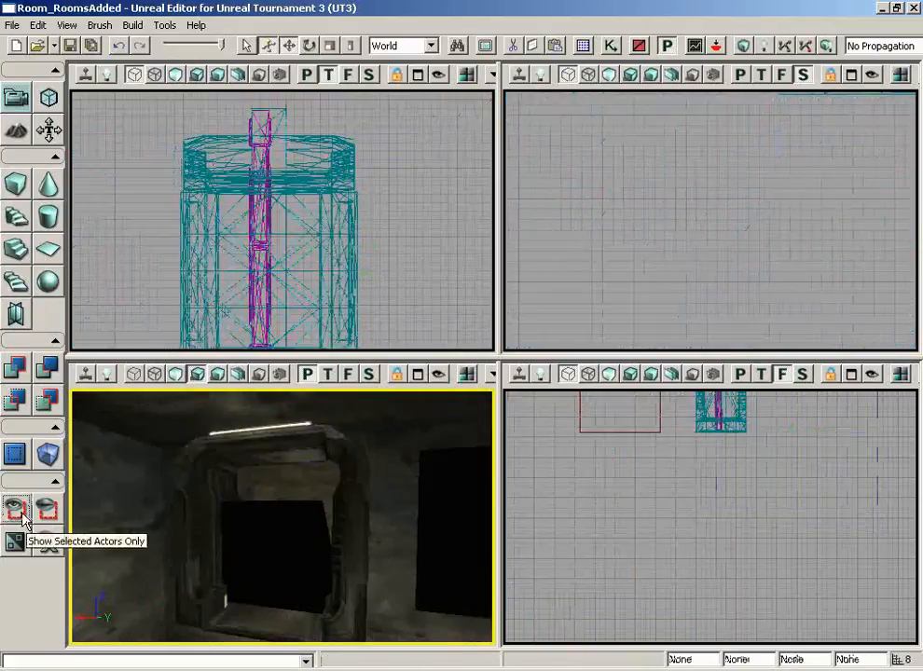
click(288, 533)
click(725, 530)
drag(724, 530, 722, 448)
drag(740, 309, 788, 229)
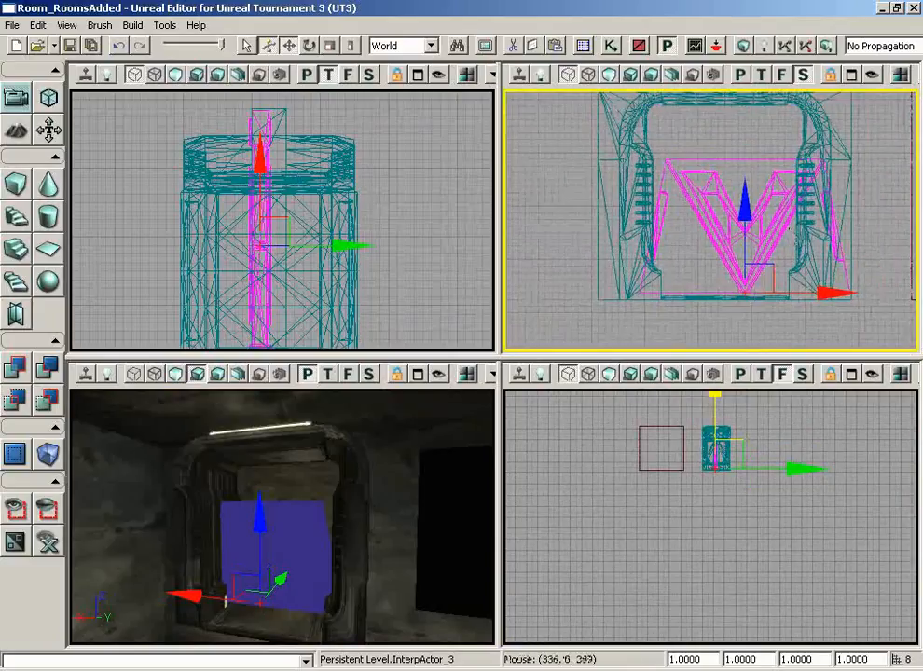
- Shift the door 16 units along X to fit the frame
drag(807, 294, 788, 294)
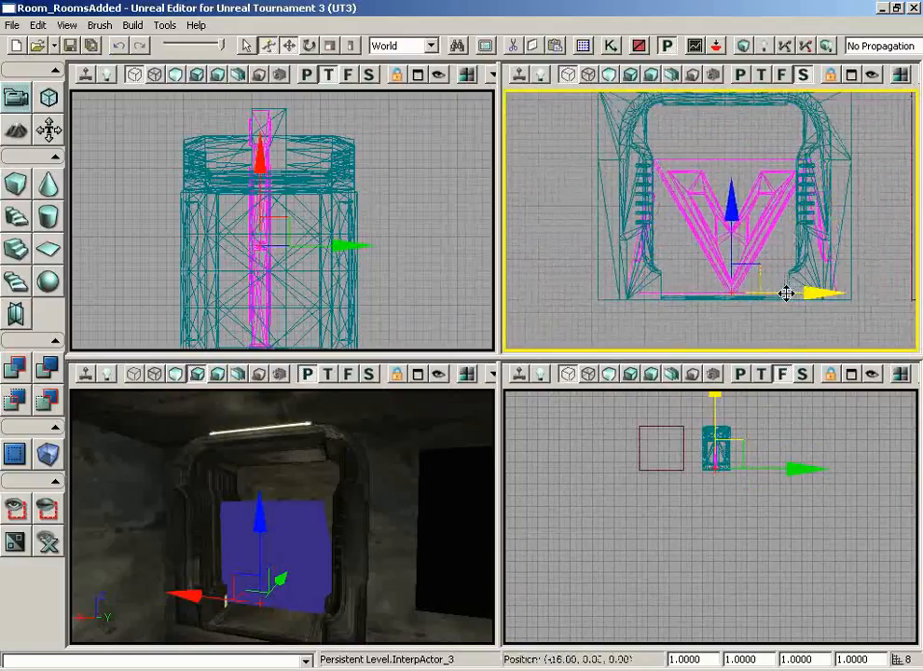
scroll(736, 337, up, 4)
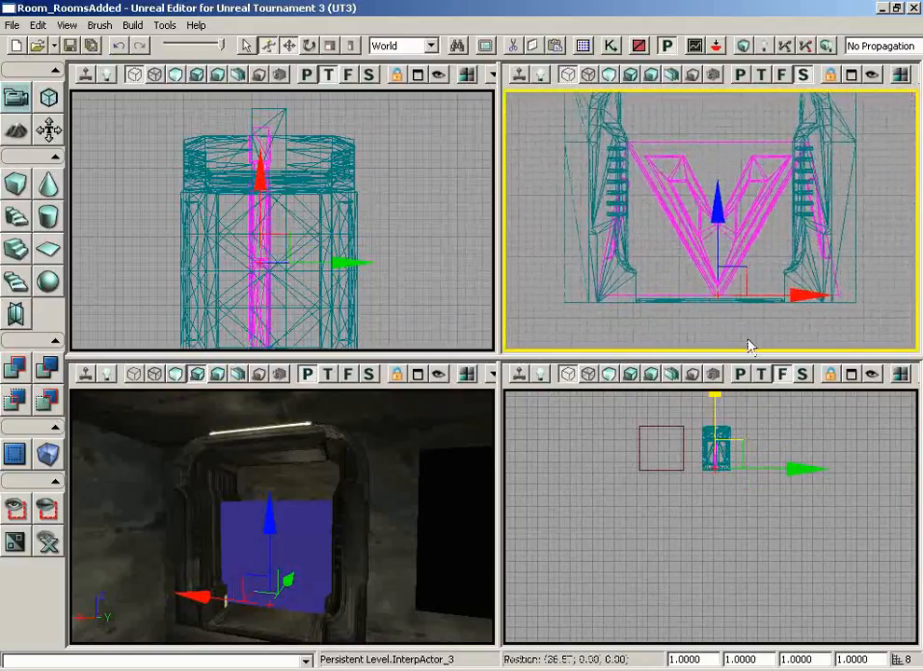
mouse_move(752, 347)
mouse_down()
mouse_move(783, 264)
mouse_move(760, 249)
mouse_move(781, 301)
mouse_move(763, 322)
mouse_move(632, 351)
mouse_move(753, 342)
mouse_move(753, 350)
mouse_up()
scroll(763, 322, up, 1)
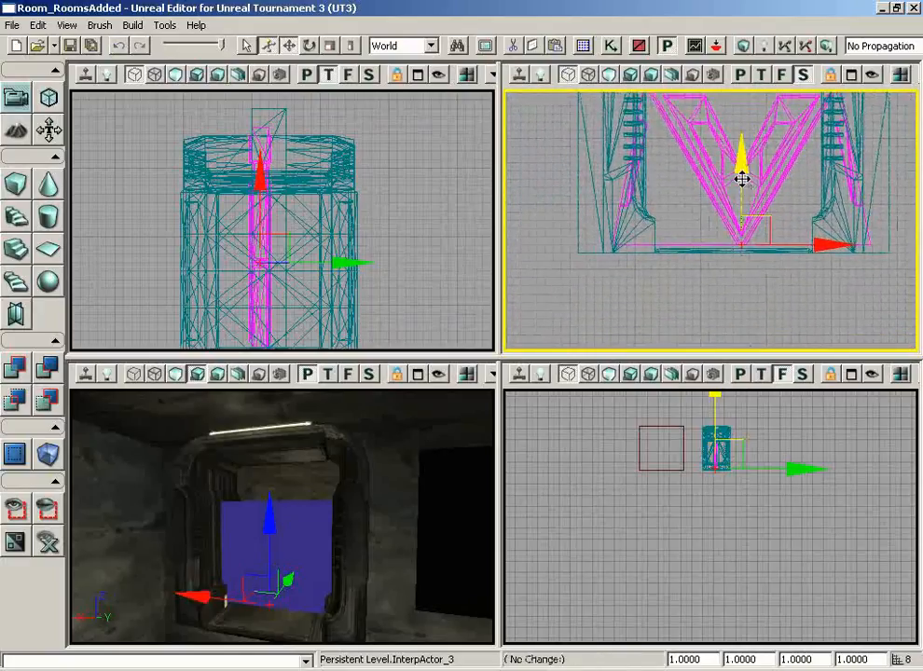
drag(731, 288, 673, 132)
scroll(670, 131, down, 1)
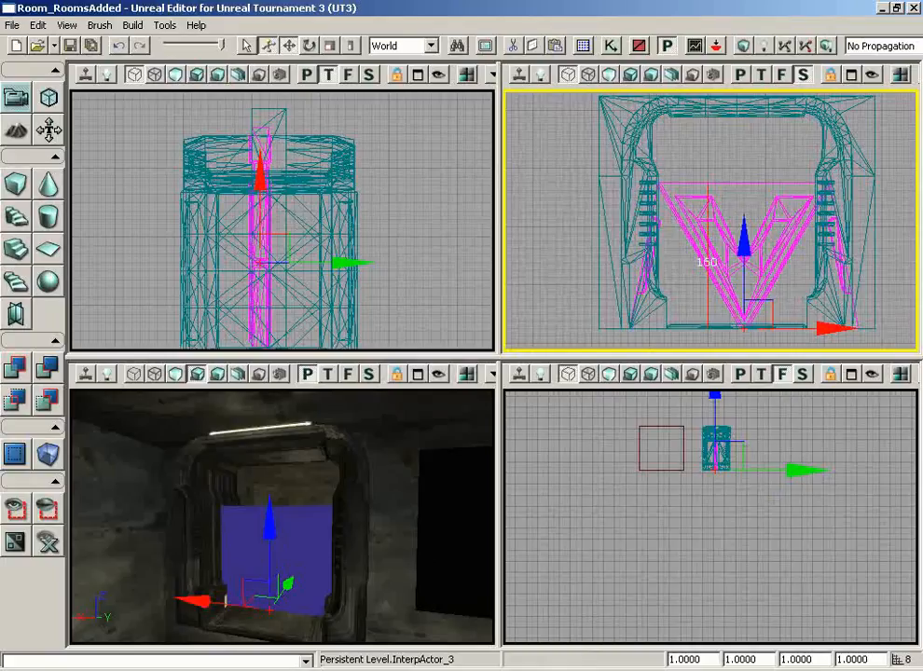
- Work out the ratio, set the door's last DrawScale value to 1.5, and switch perspective to Lit
click(381, 670)
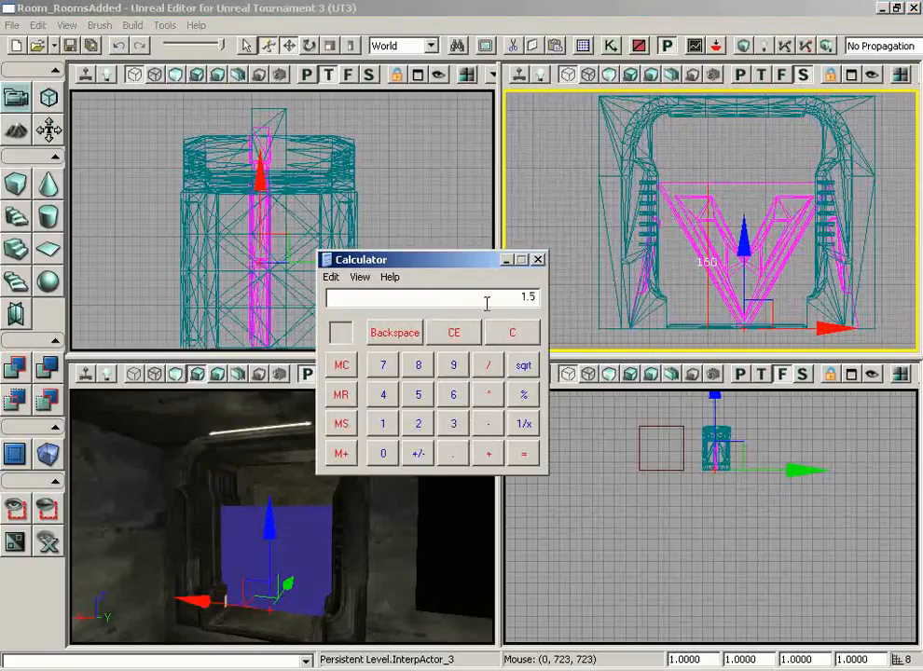
click(583, 8)
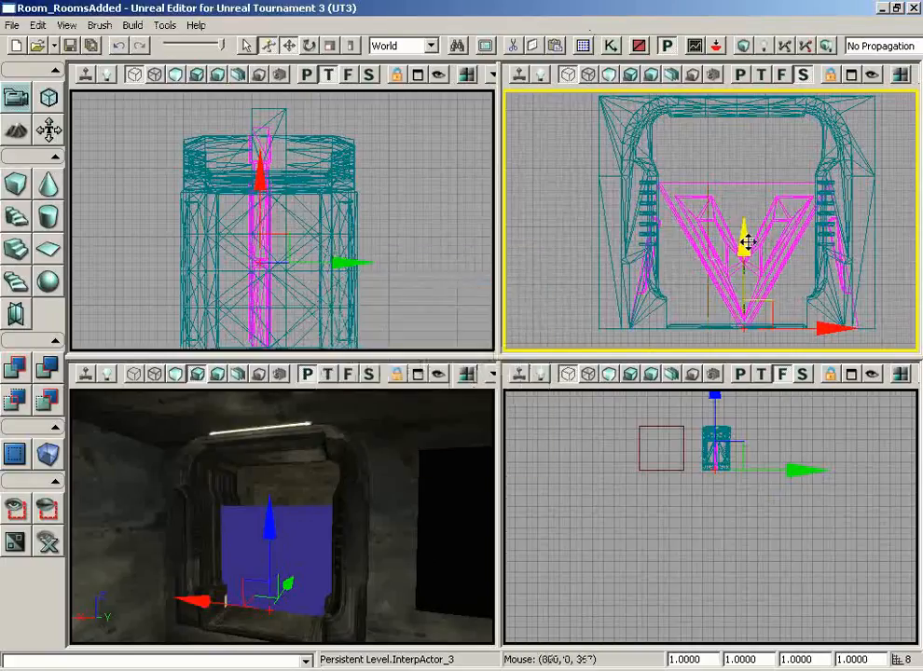
click(835, 665)
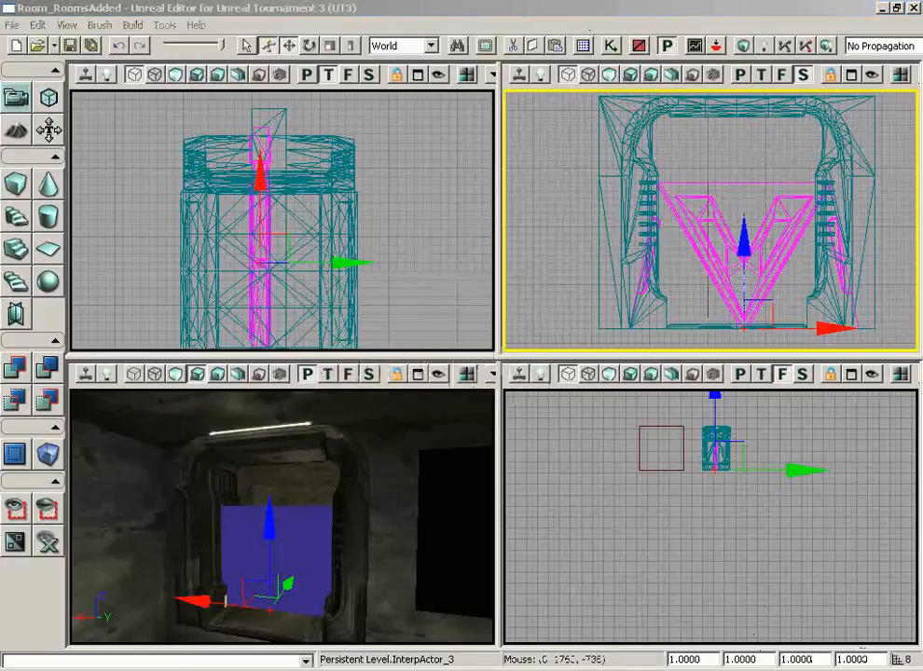
double_click(860, 658)
text(1.5)
key(Return)
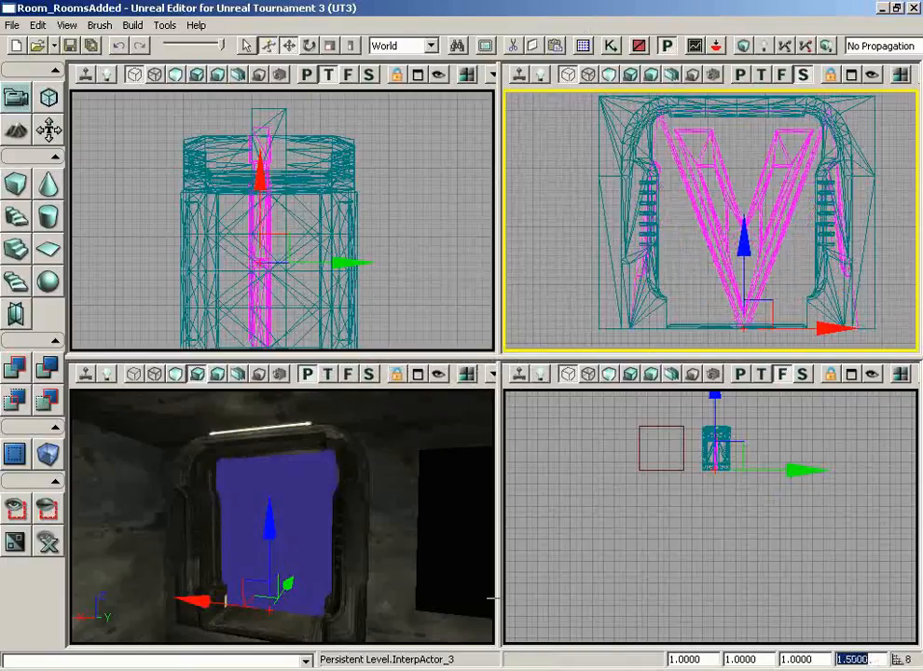
drag(492, 597, 363, 547)
click(175, 375)
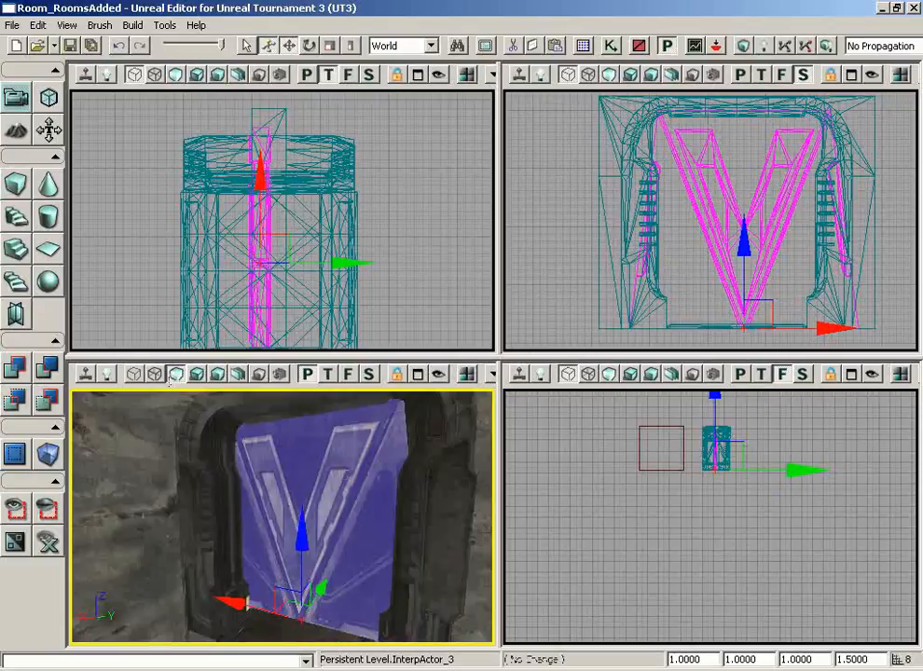
- Slide the scaled door along Y in the Top view to centre it in the frame
drag(303, 508, 342, 470)
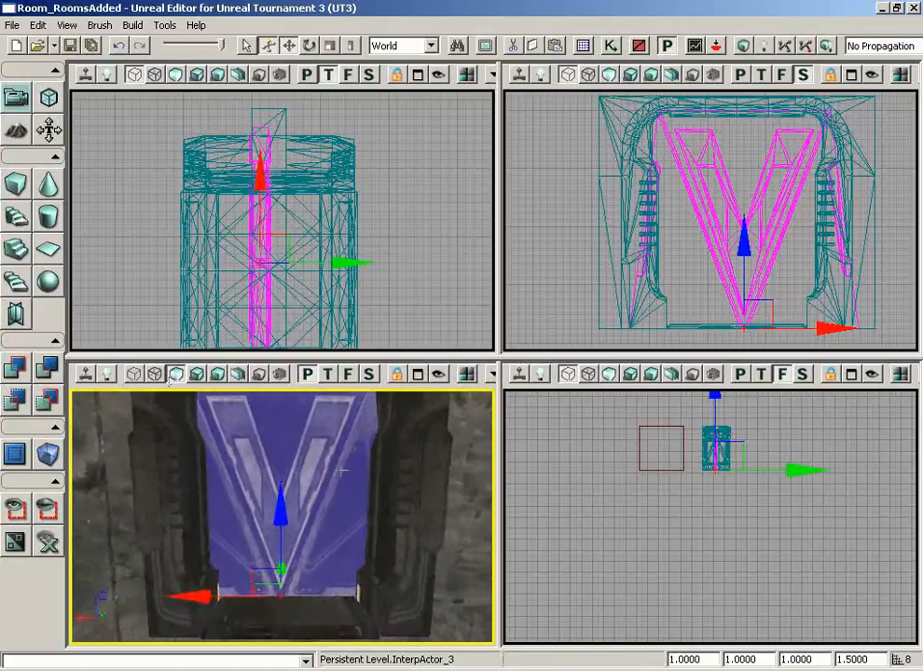
scroll(393, 332, up, 2)
drag(398, 256, 365, 326)
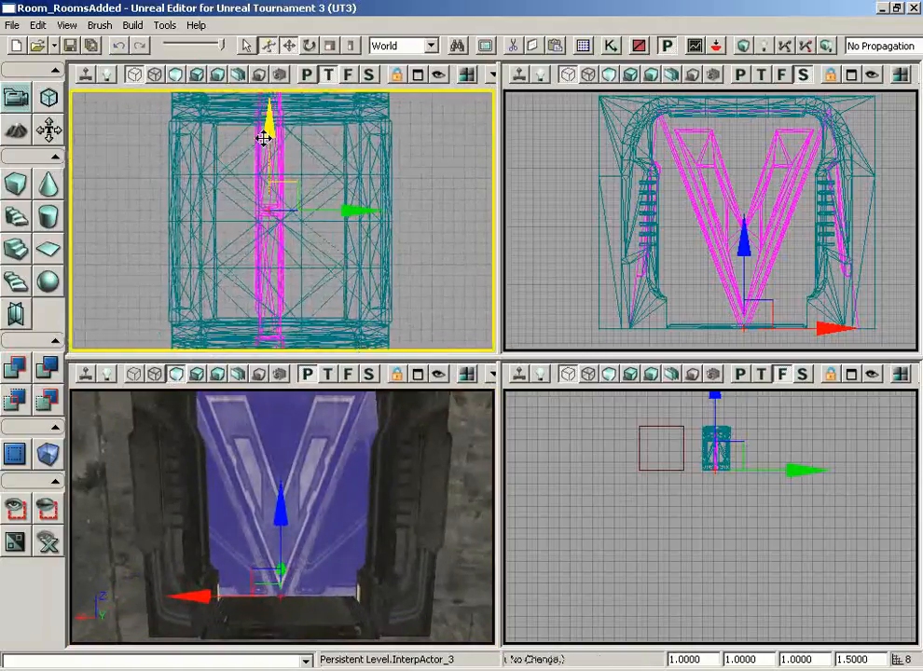
drag(264, 138, 265, 138)
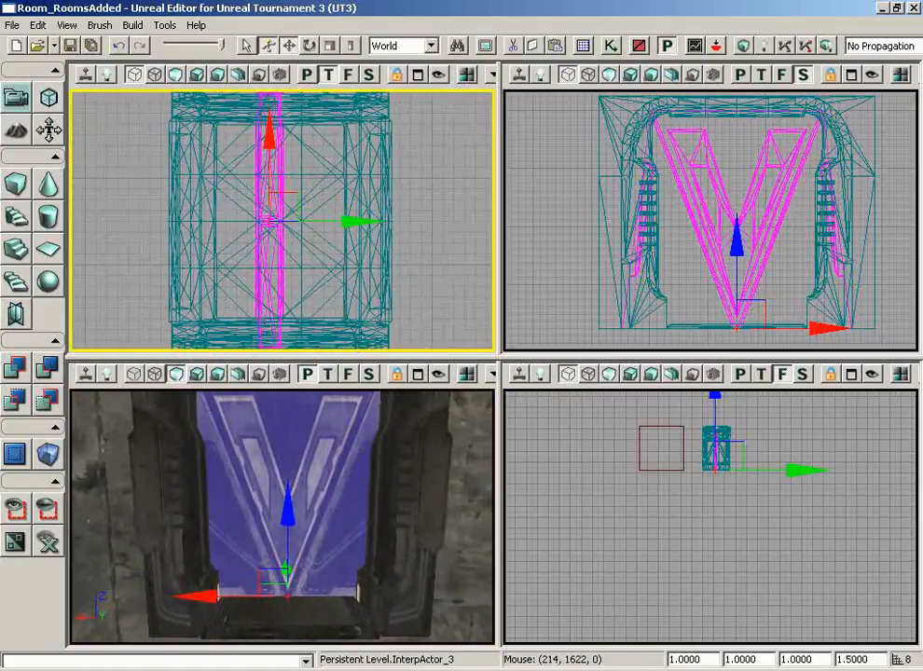
drag(775, 252, 813, 318)
drag(667, 322, 610, 319)
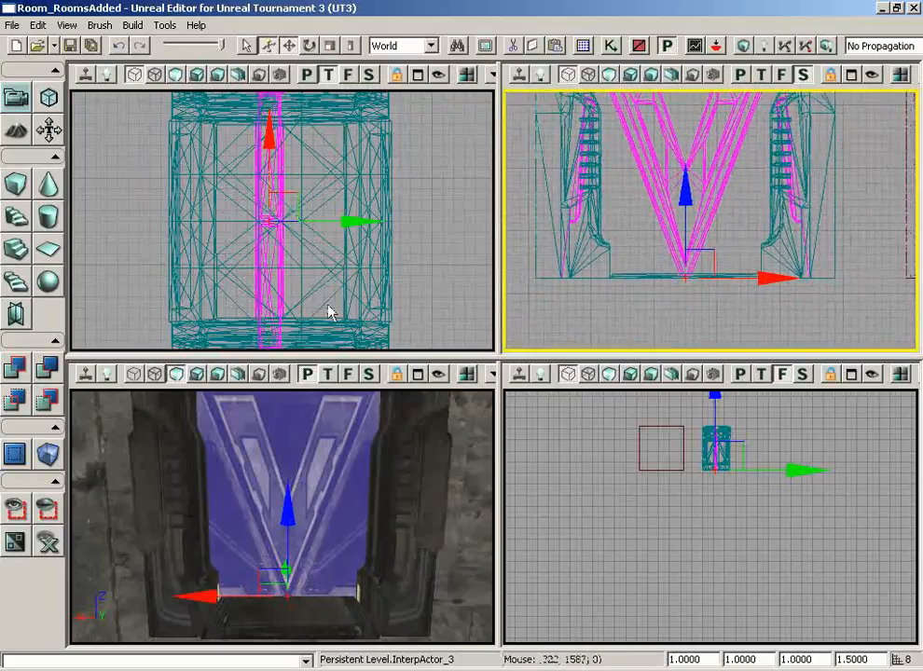
drag(335, 469, 336, 499)
drag(341, 313, 324, 350)
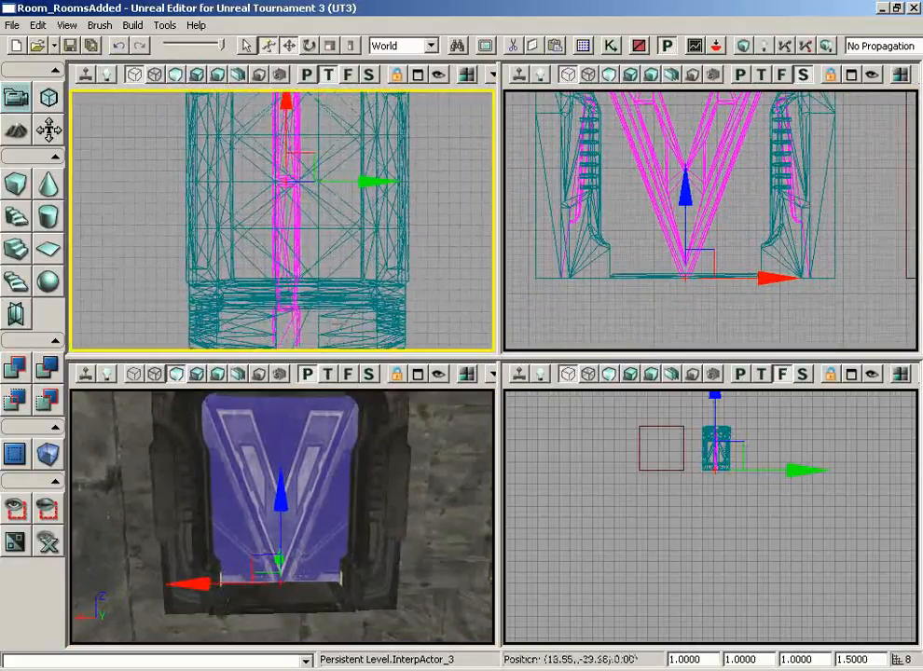
drag(436, 268, 445, 249)
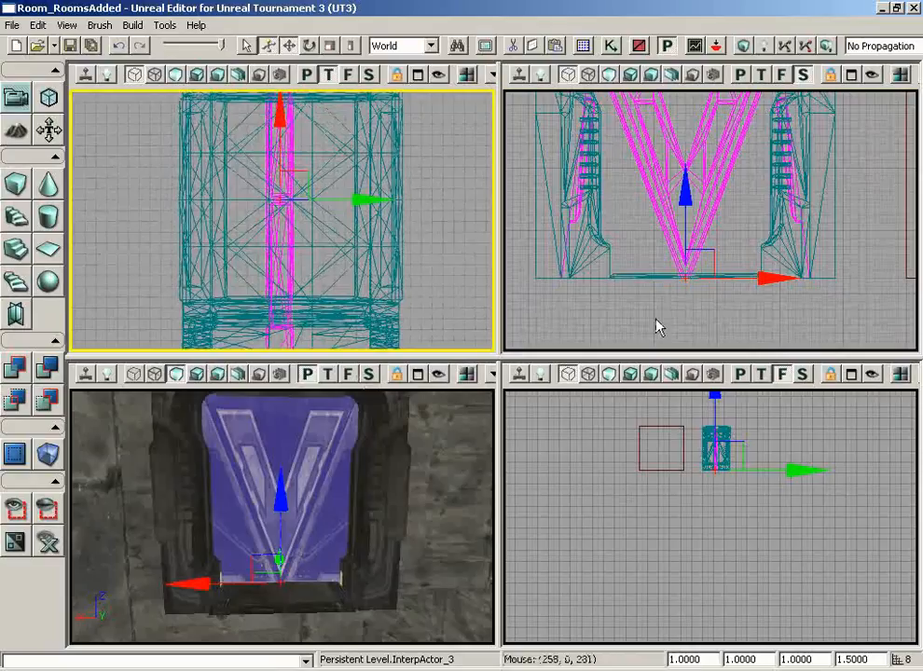
drag(657, 318, 508, 173)
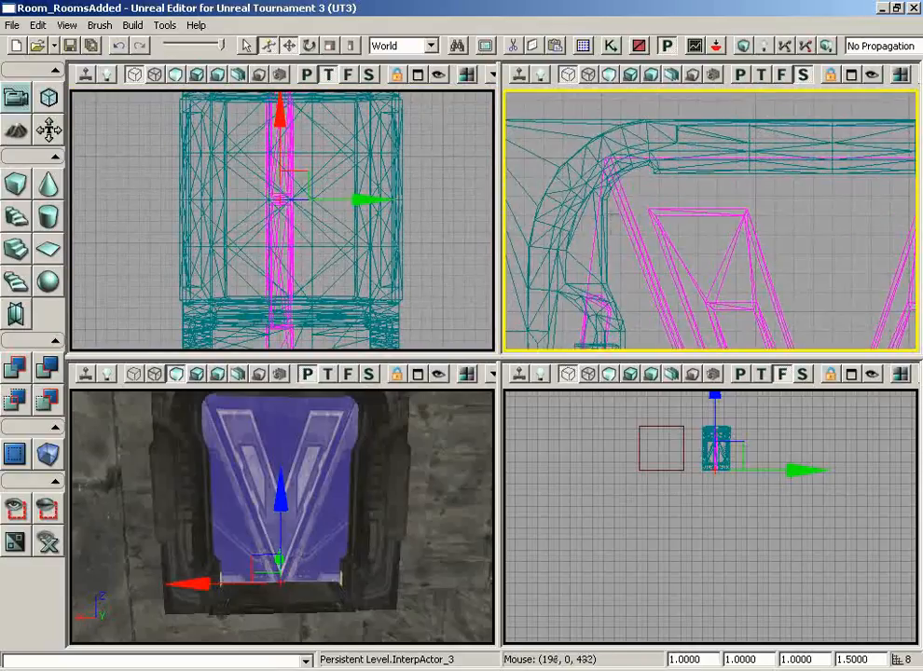
- Check the door's fit up close, then show all hidden level actors again
drag(399, 435, 406, 392)
click(412, 261)
scroll(413, 214, down, 3)
drag(410, 157, 411, 149)
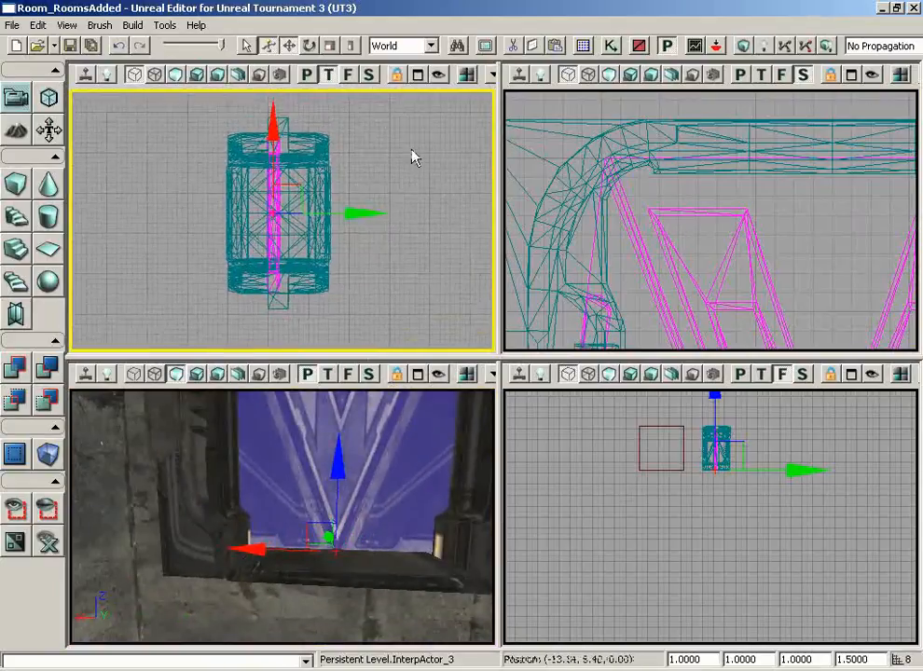
drag(389, 480, 388, 481)
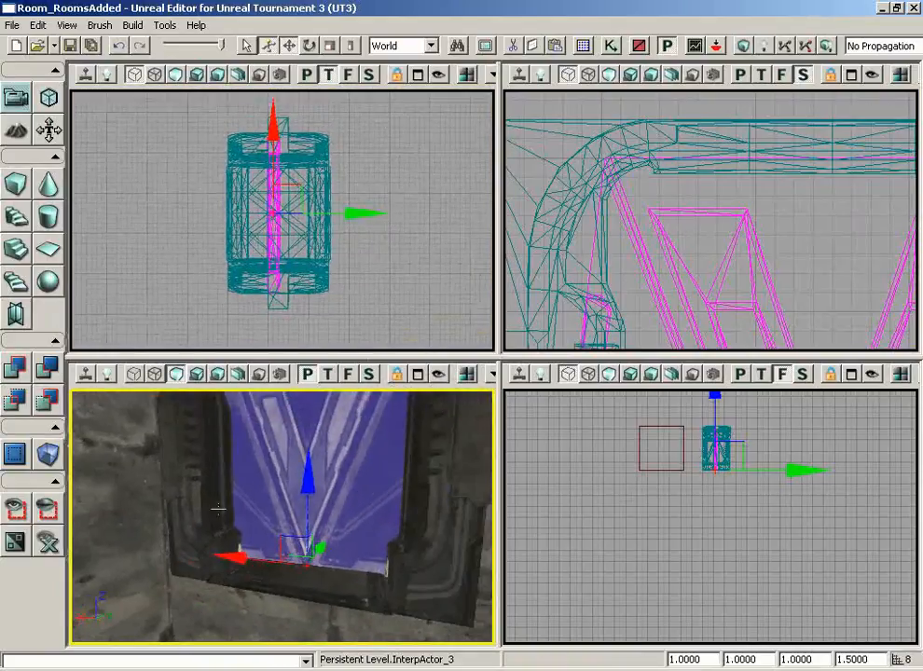
click(49, 544)
- Orbit the perspective camera around nearby doorways and add the door frame to the selection
drag(331, 439, 331, 439)
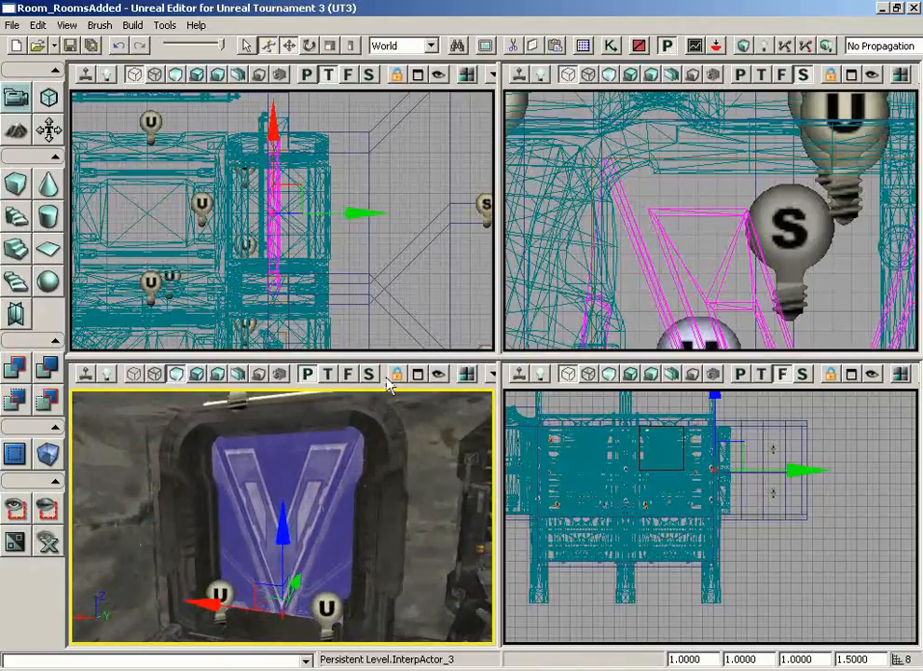
right_drag(324, 498, 378, 536)
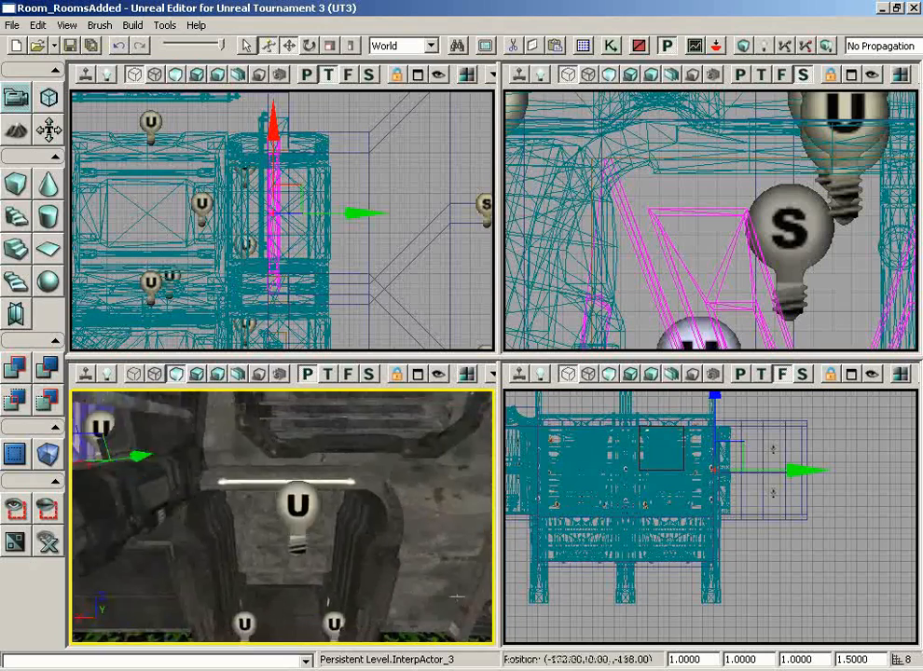
drag(378, 536, 407, 579)
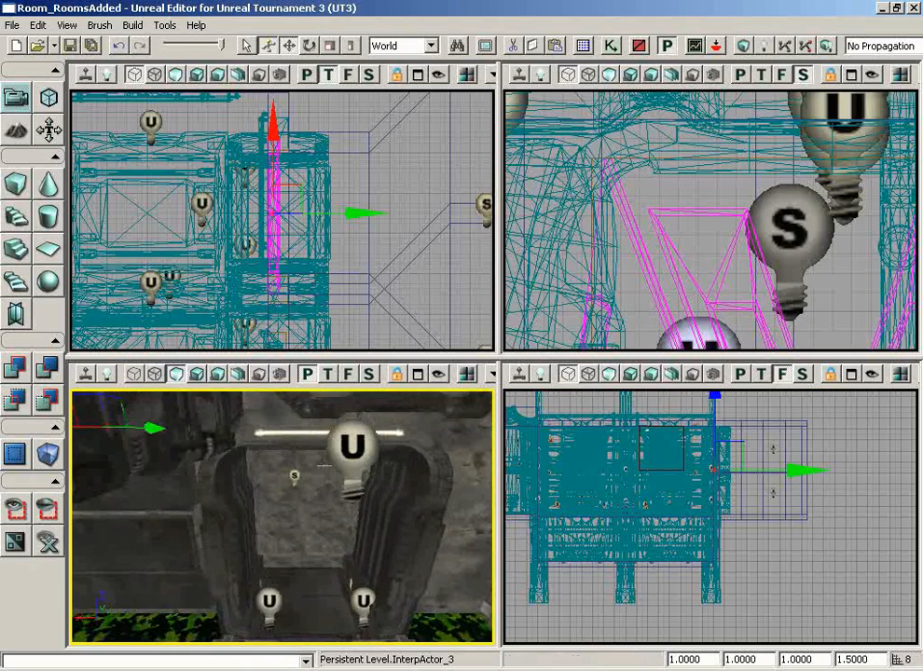
drag(378, 233, 317, 349)
scroll(317, 341, down, 1)
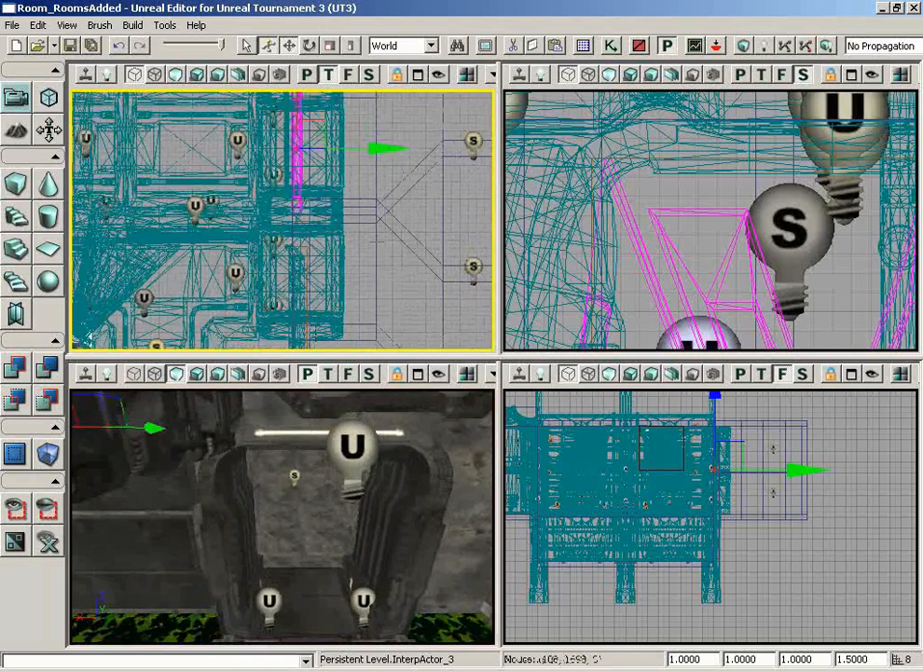
right_drag(313, 466, 310, 448)
drag(309, 447, 261, 378)
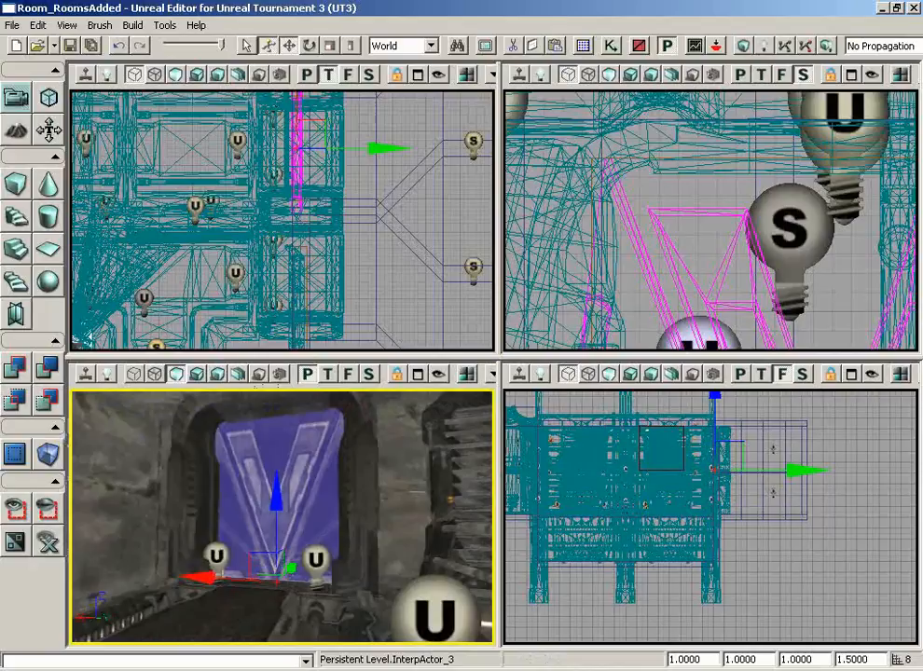
ctrl+click(372, 467)
drag(372, 467, 377, 453)
right_drag(377, 453, 376, 519)
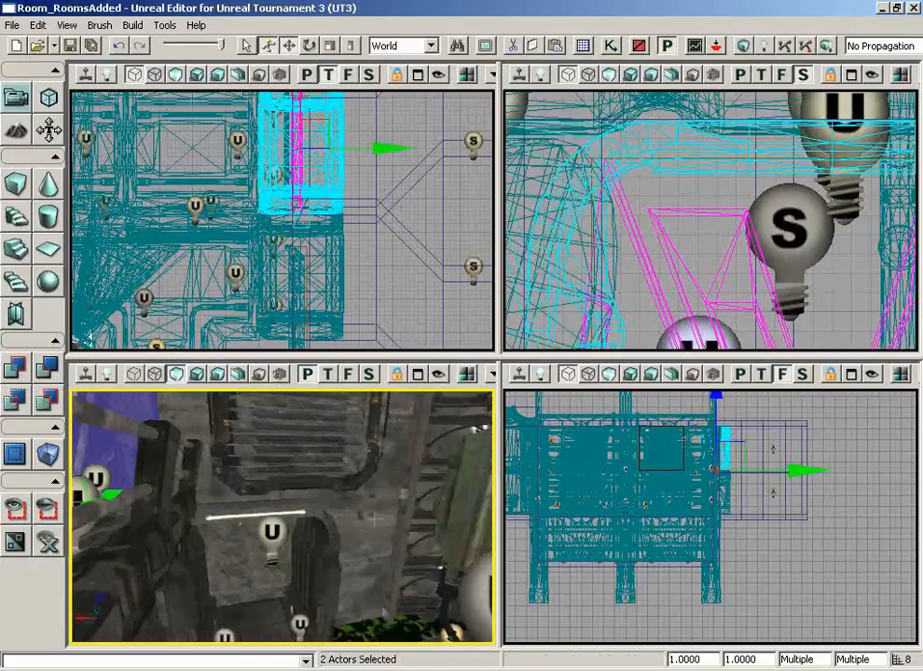
- Show only the selected door meshes and select InterpActor_3 in the Side view
ctrl+click(326, 504)
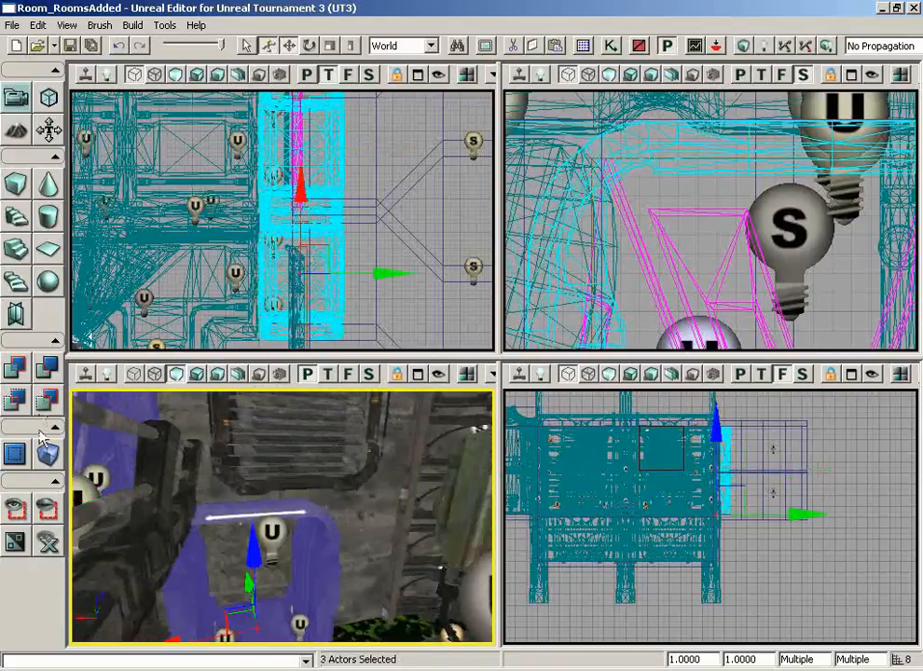
click(15, 509)
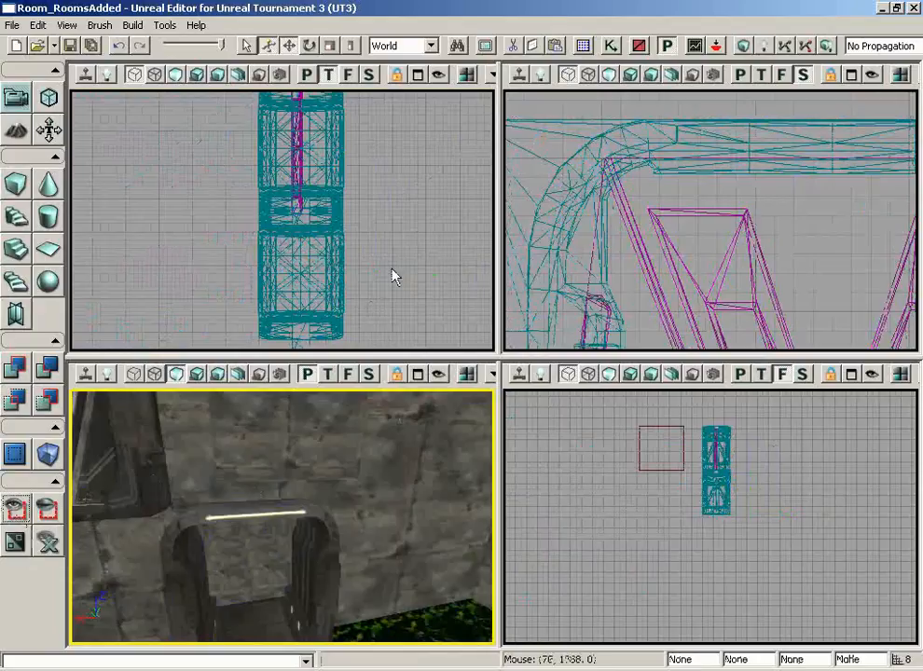
click(406, 246)
click(702, 243)
drag(702, 242, 707, 259)
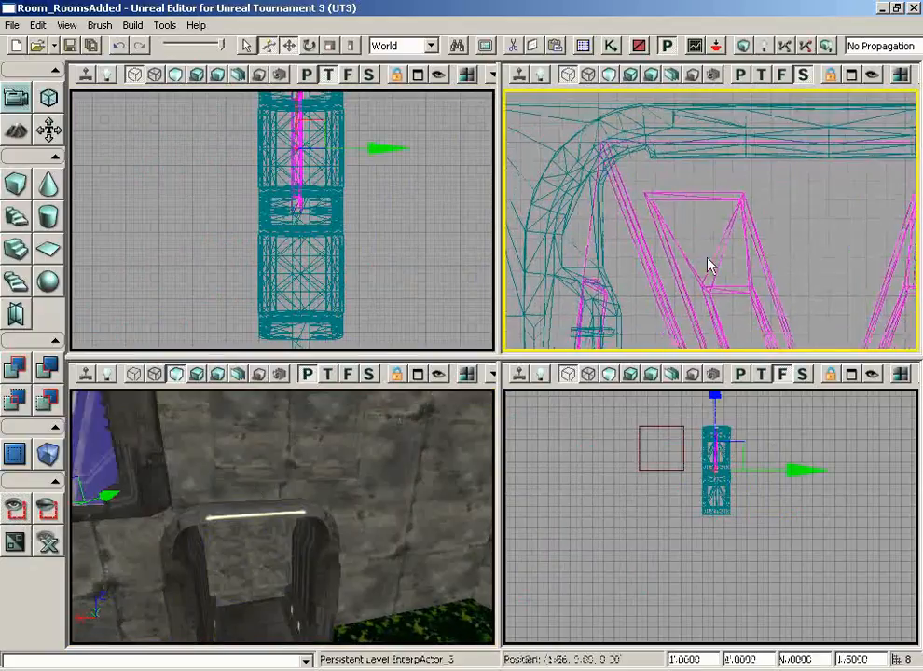
scroll(710, 266, down, 7)
drag(777, 191, 804, 354)
drag(697, 300, 587, 295)
scroll(582, 248, down, 4)
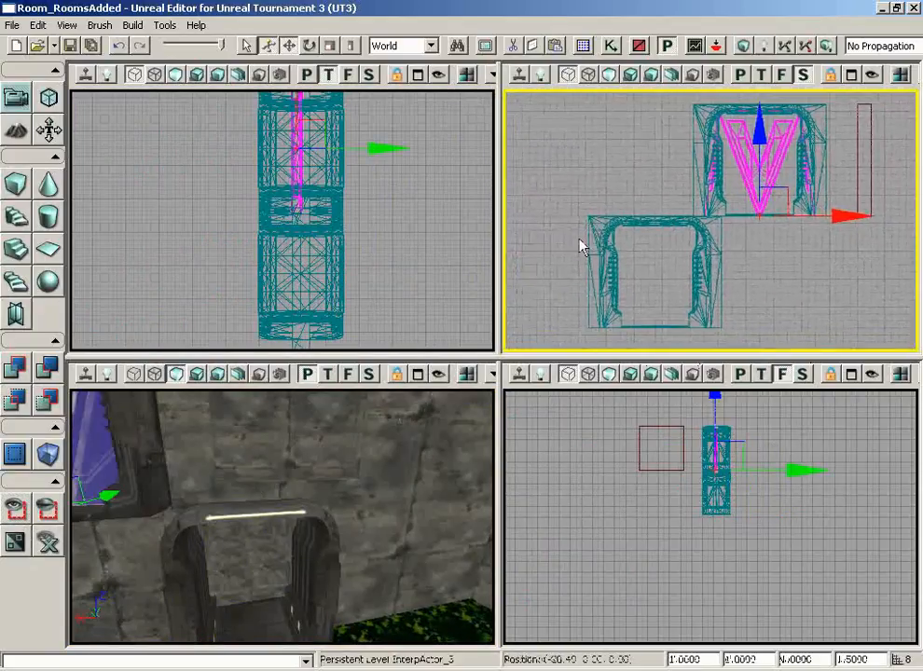
drag(579, 241, 517, 231)
drag(855, 277, 604, 326)
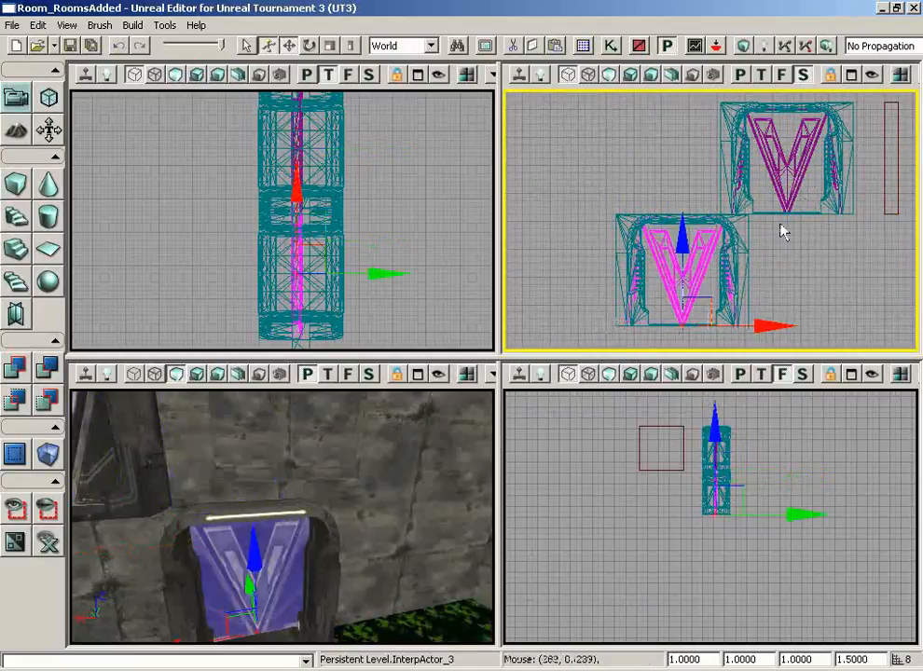
- Drag InterpActor_3 down into the lower doorway in the Side view
drag(780, 230, 781, 350)
scroll(781, 351, up, 5)
drag(682, 323, 608, 280)
scroll(600, 314, up, 3)
scroll(598, 312, down, 3)
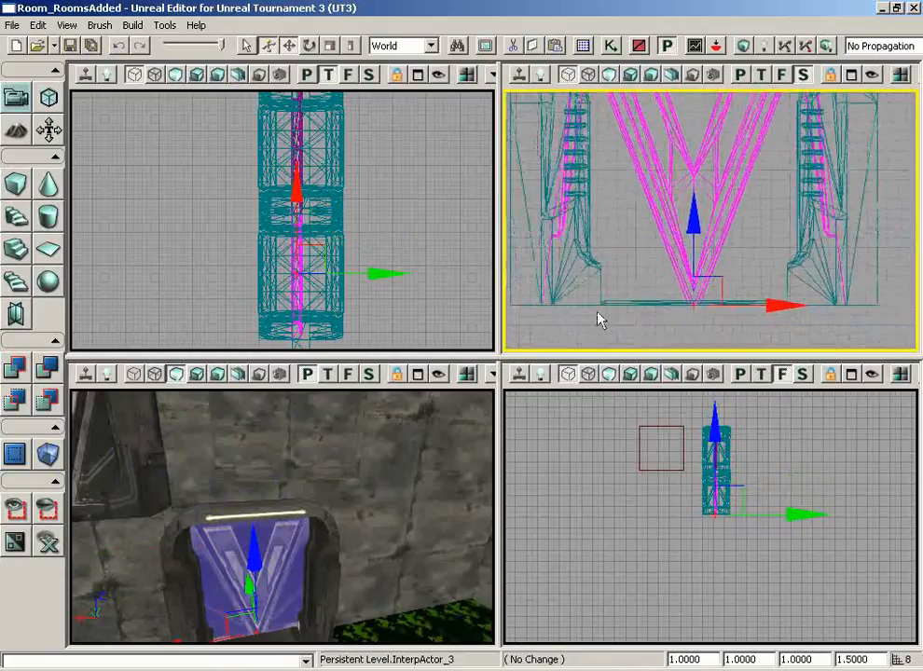
drag(604, 224, 504, 135)
scroll(637, 160, up, 3)
scroll(503, 135, down, 3)
- Show all actors again and fly the camera through the V doorway
drag(406, 527, 201, 402)
right_drag(202, 402, 197, 391)
click(47, 542)
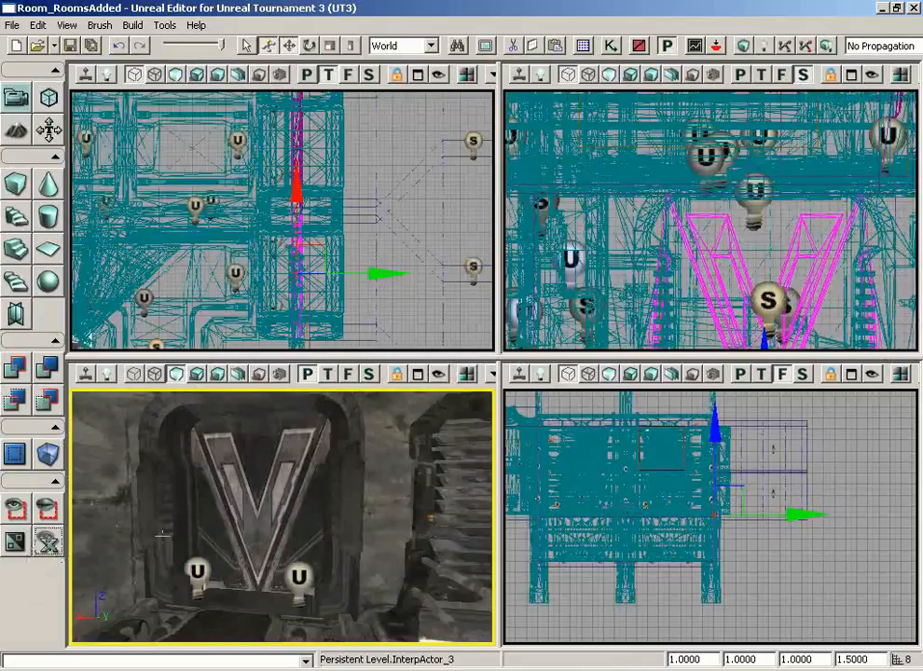
drag(352, 485, 318, 452)
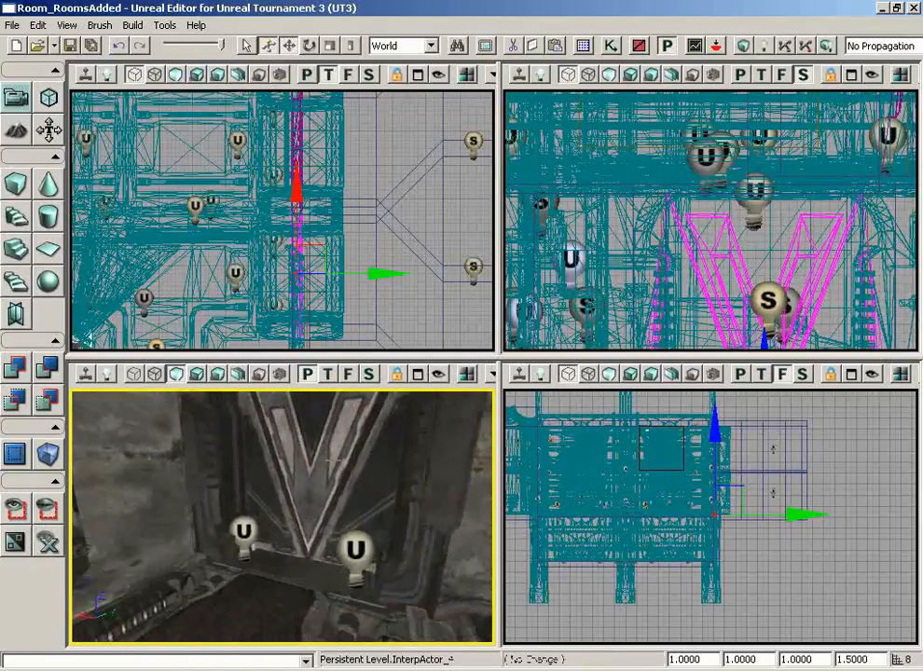
- Switch perspective to Lit and enable the Dynamic lighting channel on both doorway point lights
click(335, 460)
click(196, 374)
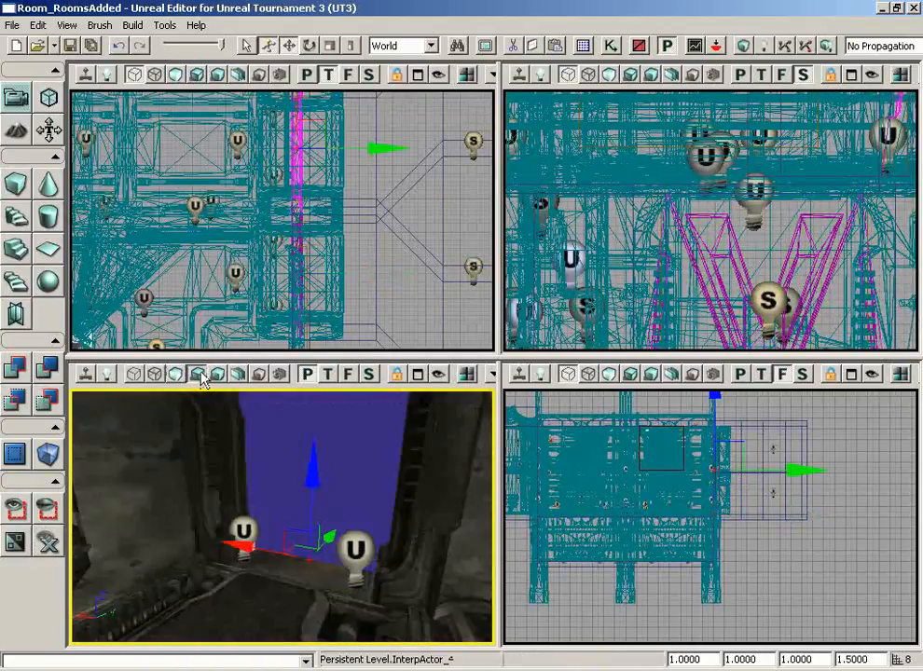
click(142, 507)
click(246, 532)
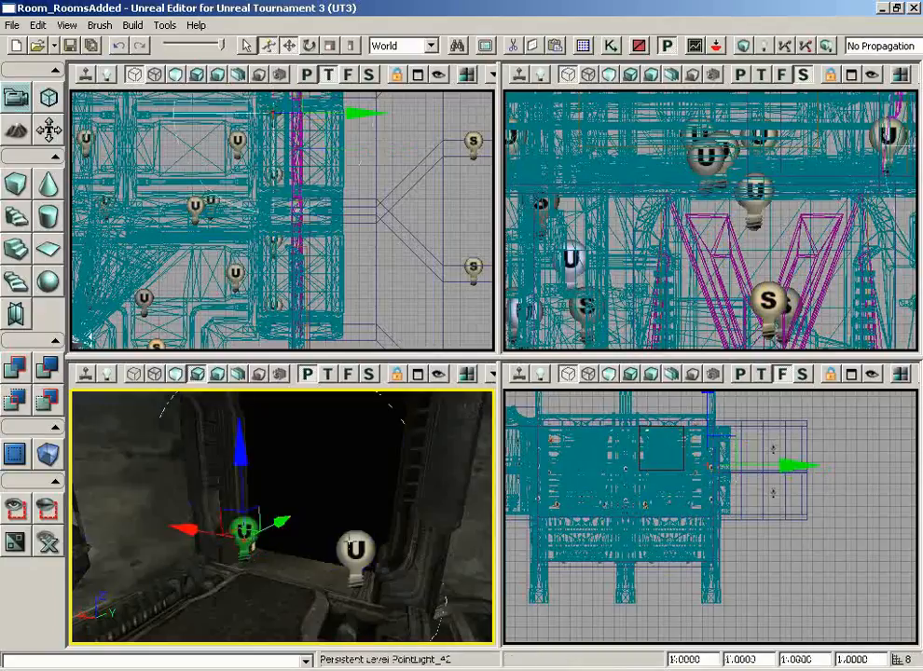
ctrl+click(354, 545)
key(F4)
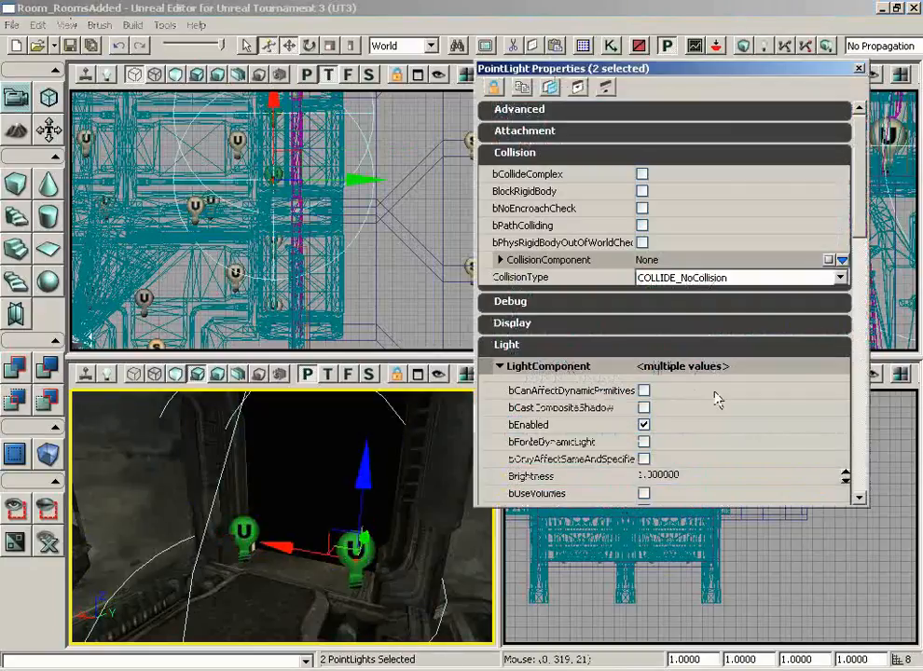
drag(859, 162, 856, 273)
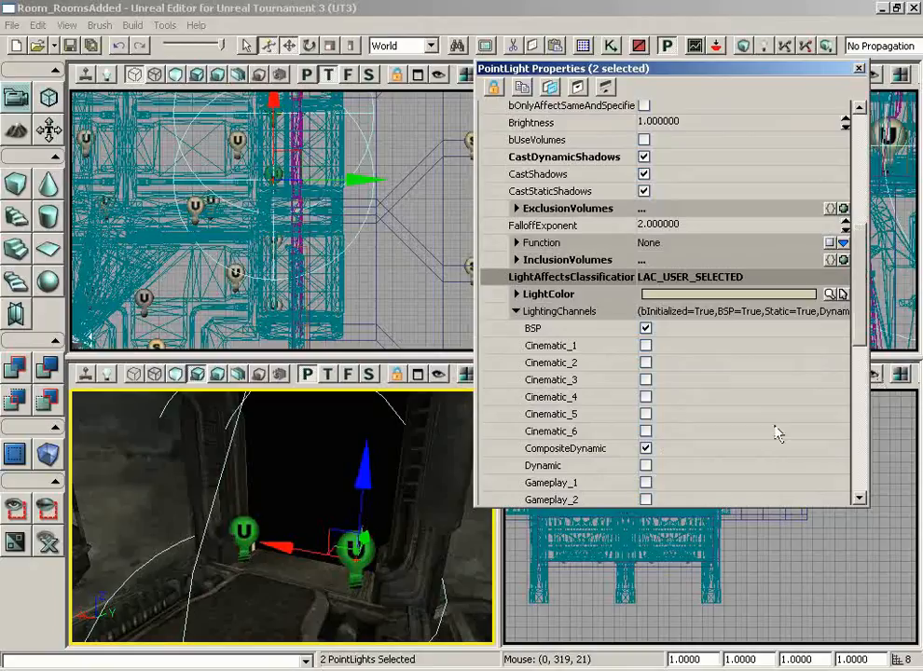
click(646, 465)
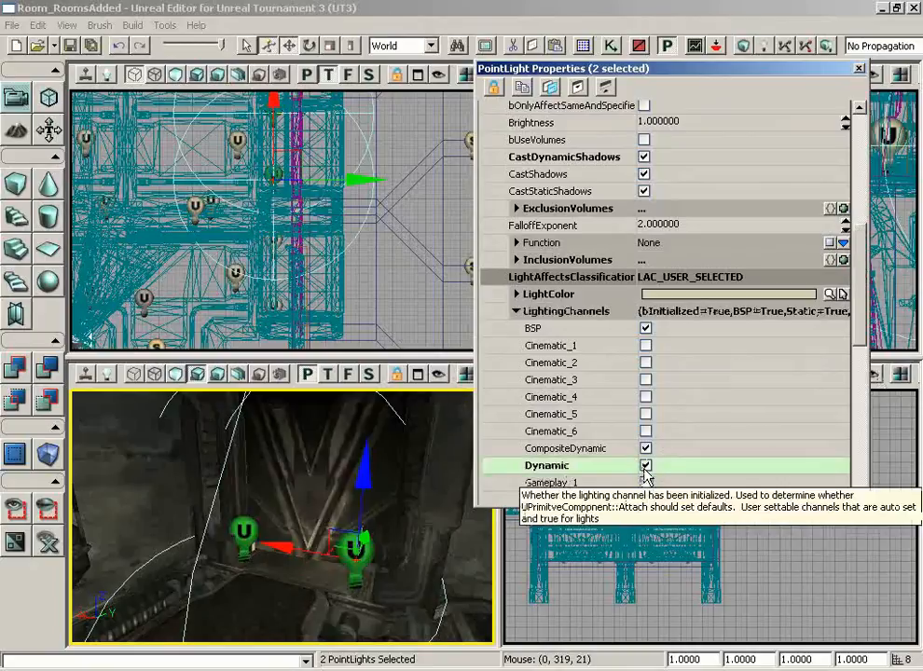
click(860, 69)
- Move the camera around to view the dark doorway flanked by its two lights
drag(436, 505, 448, 469)
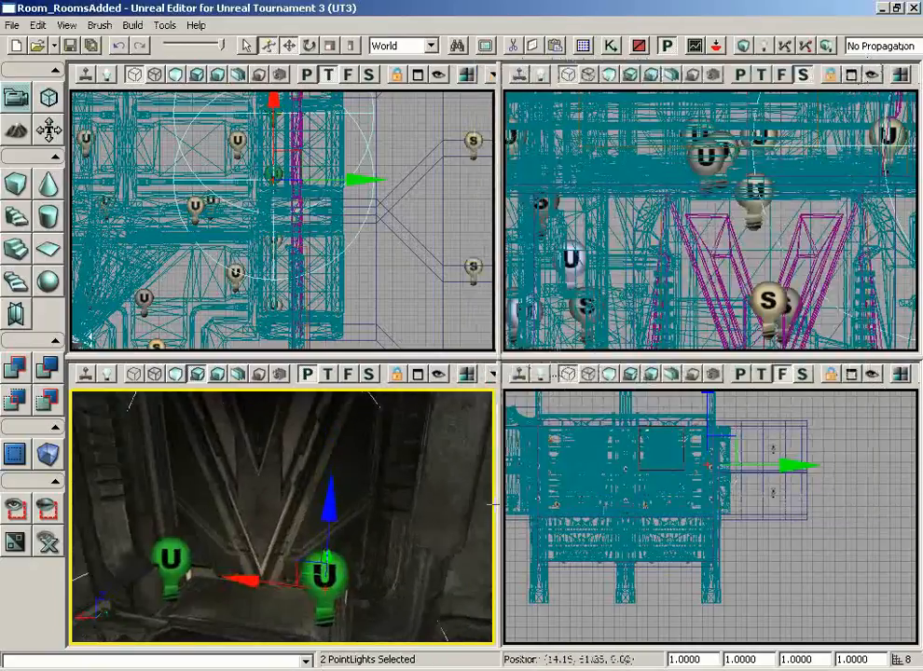
right_drag(447, 468, 118, 494)
drag(118, 494, 250, 539)
drag(364, 552, 455, 643)
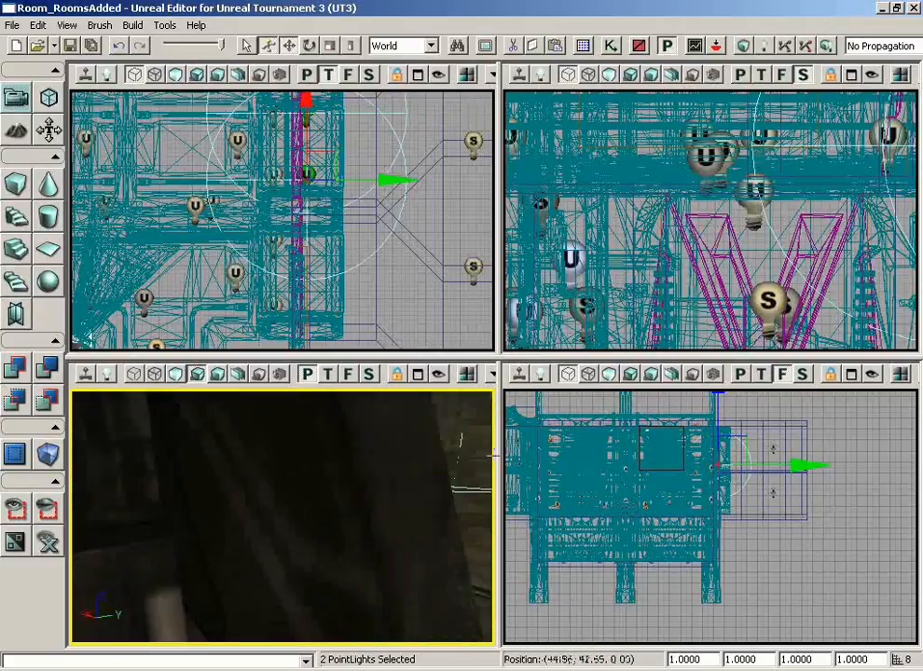
right_drag(455, 643, 494, 598)
drag(494, 598, 384, 643)
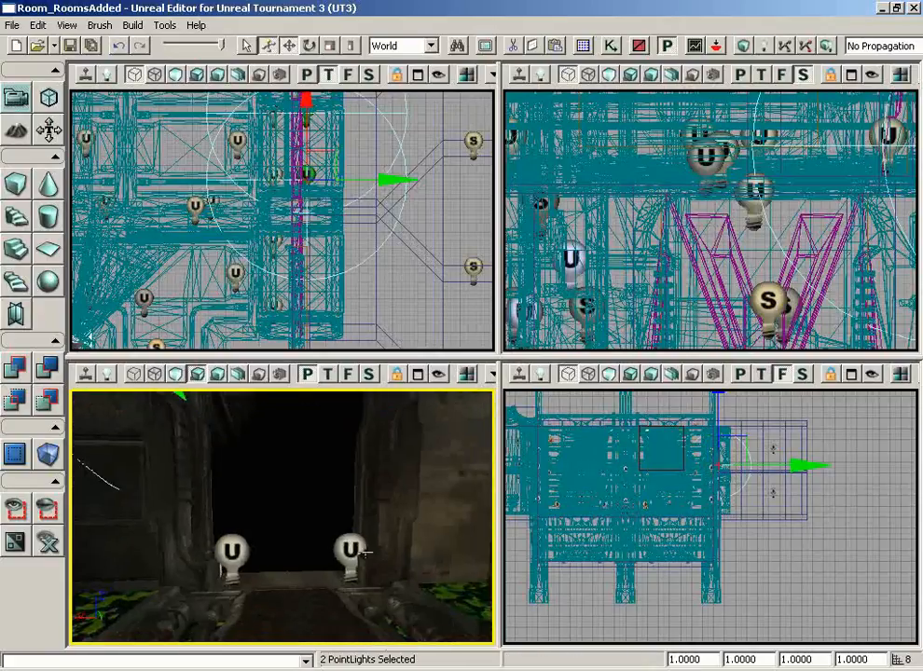
- Enable the Dynamic lighting channel on both point lights at the dark doorway
click(354, 552)
ctrl+click(231, 550)
key(F4)
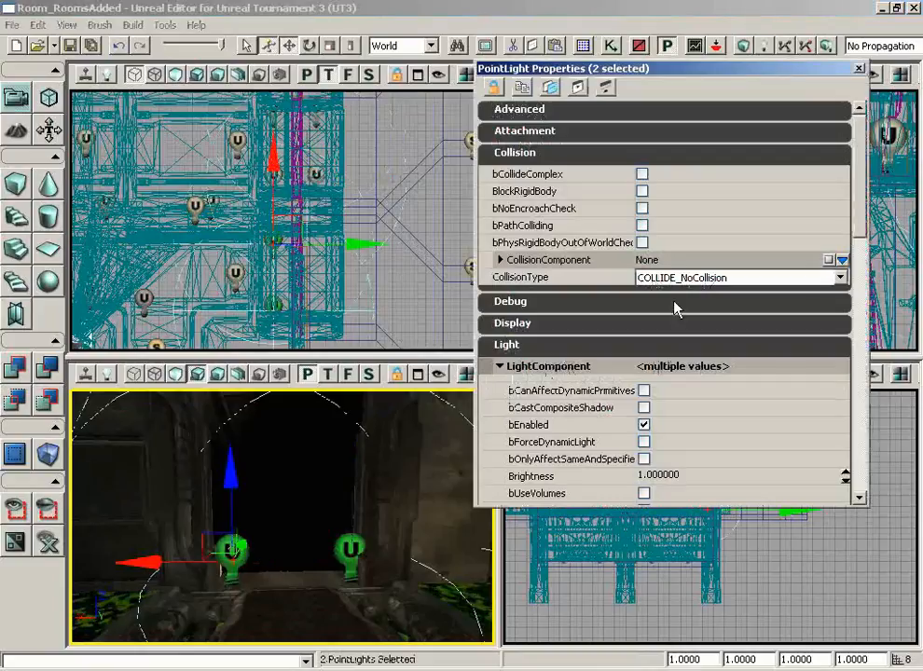
drag(857, 223, 836, 338)
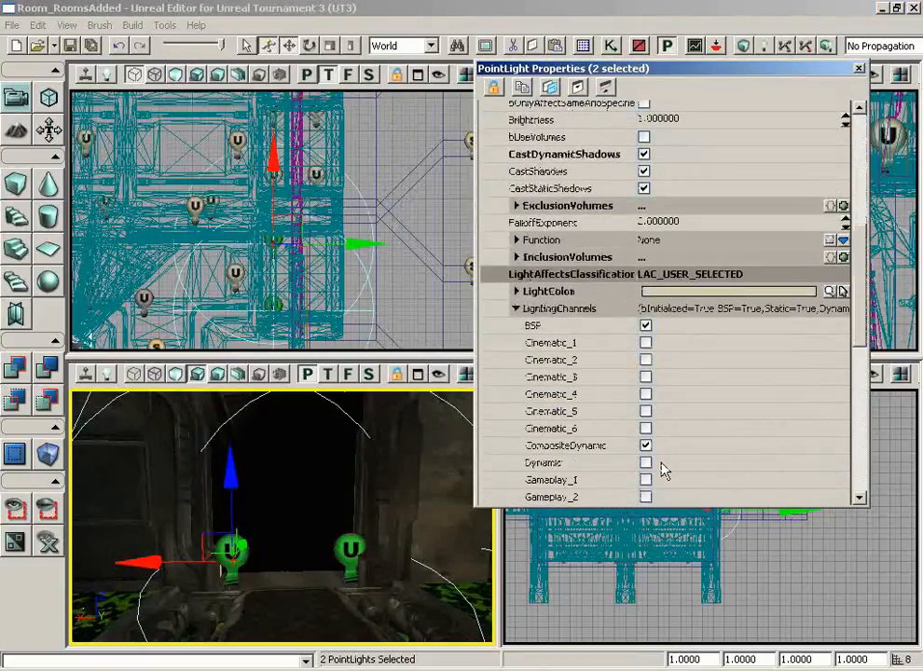
click(645, 462)
click(859, 69)
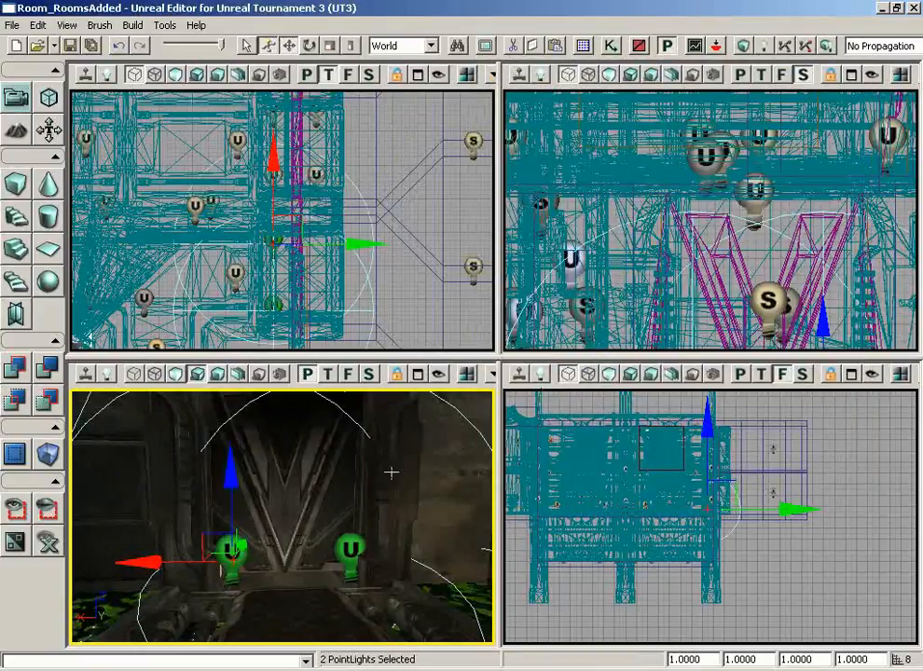
- Nudge both point lights slightly along one axis, then select the door in the doorway
drag(391, 473, 322, 491)
right_drag(322, 490, 238, 465)
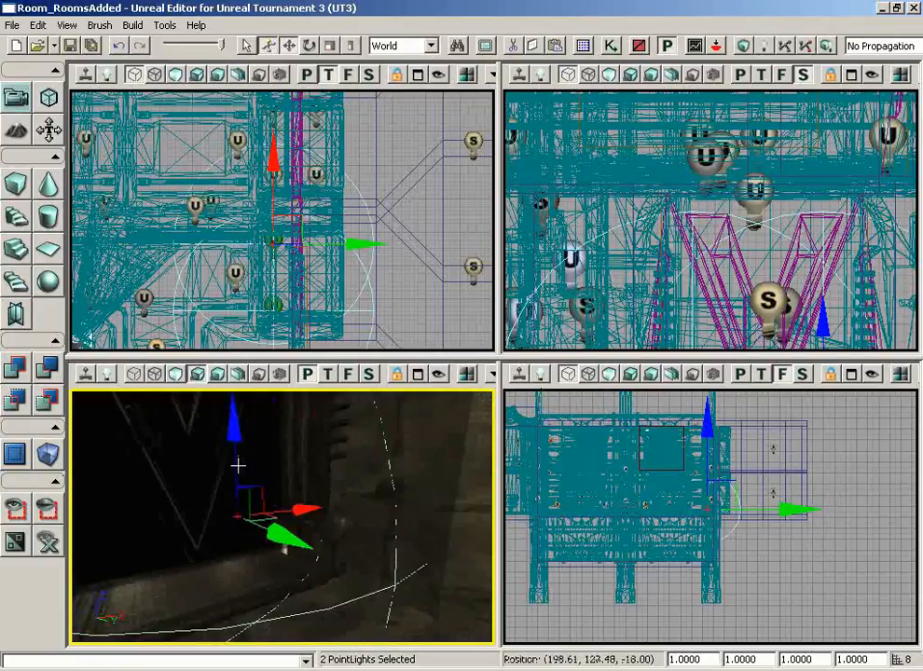
drag(238, 465, 248, 481)
drag(273, 529, 300, 521)
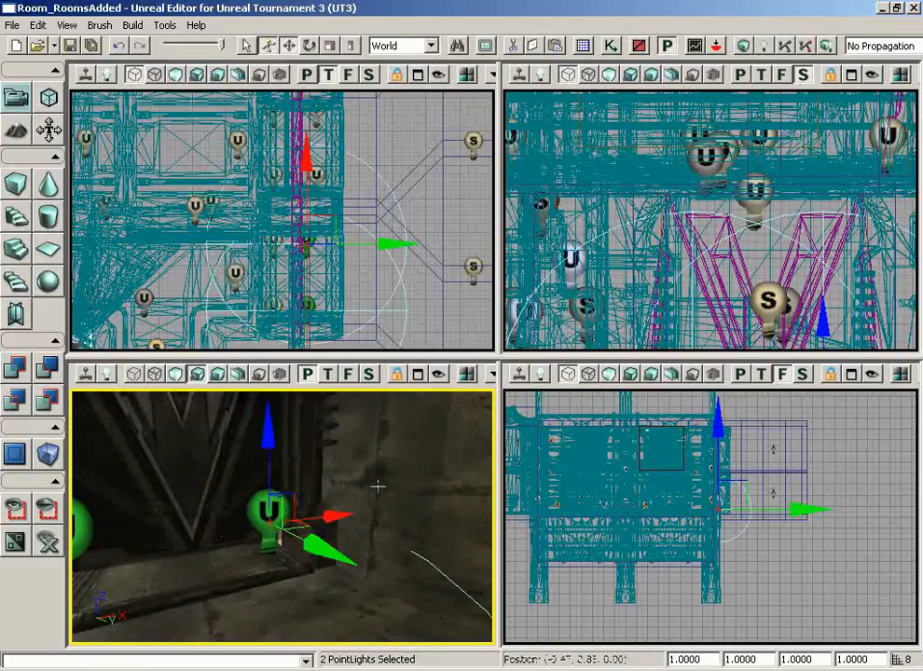
mouse_move(377, 486)
mouse_down()
mouse_move(354, 508)
mouse_move(88, 427)
mouse_move(261, 420)
mouse_move(407, 392)
mouse_move(484, 548)
mouse_move(401, 508)
mouse_move(410, 456)
mouse_move(451, 392)
mouse_move(377, 485)
mouse_move(465, 579)
mouse_move(433, 495)
mouse_move(371, 484)
mouse_move(382, 503)
mouse_up()
click(331, 516)
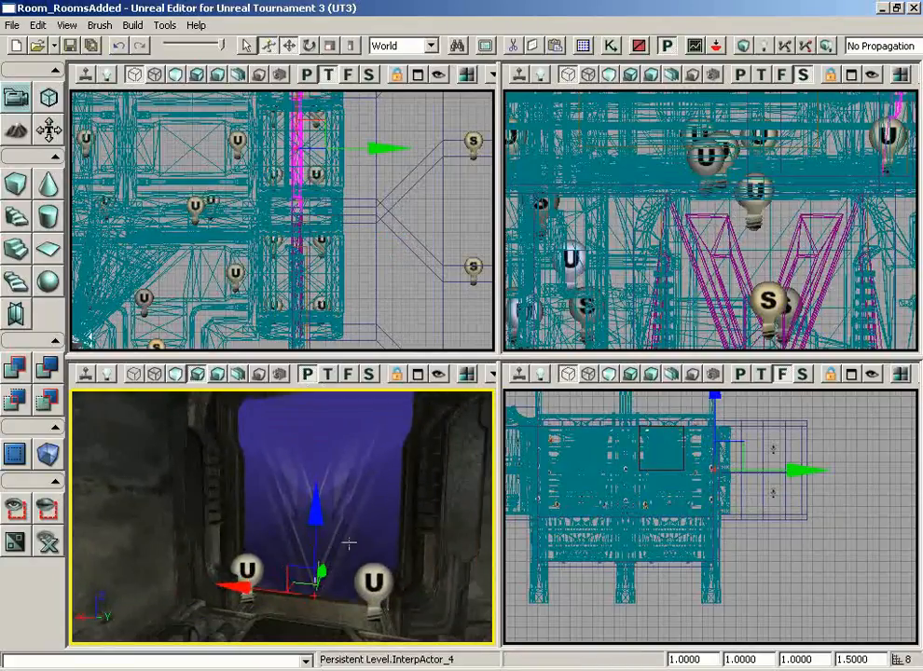
- In Kismet, reposition the existing InterpActor, Matinee and Mover event nodes
click(619, 47)
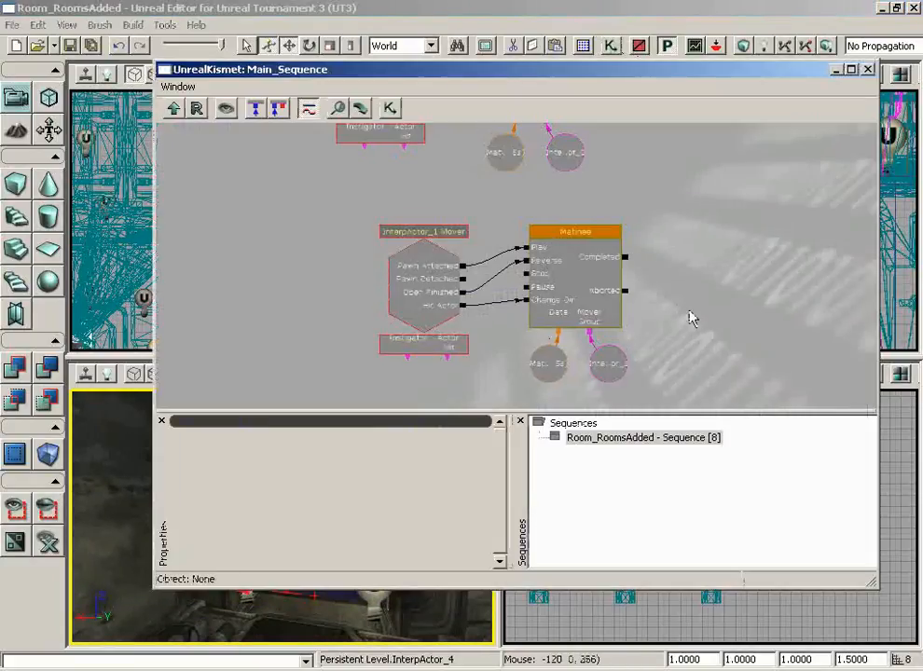
scroll(690, 317, down, 2)
drag(685, 329, 690, 285)
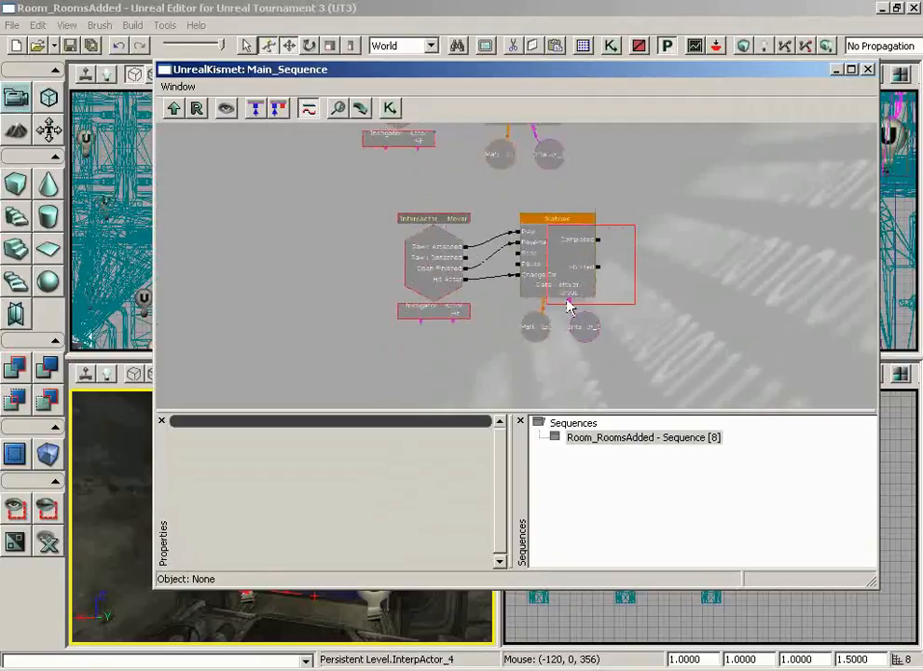
ctrl+alt+drag(568, 307, 326, 343)
drag(541, 268, 583, 248)
ctrl+alt+drag(330, 345, 330, 345)
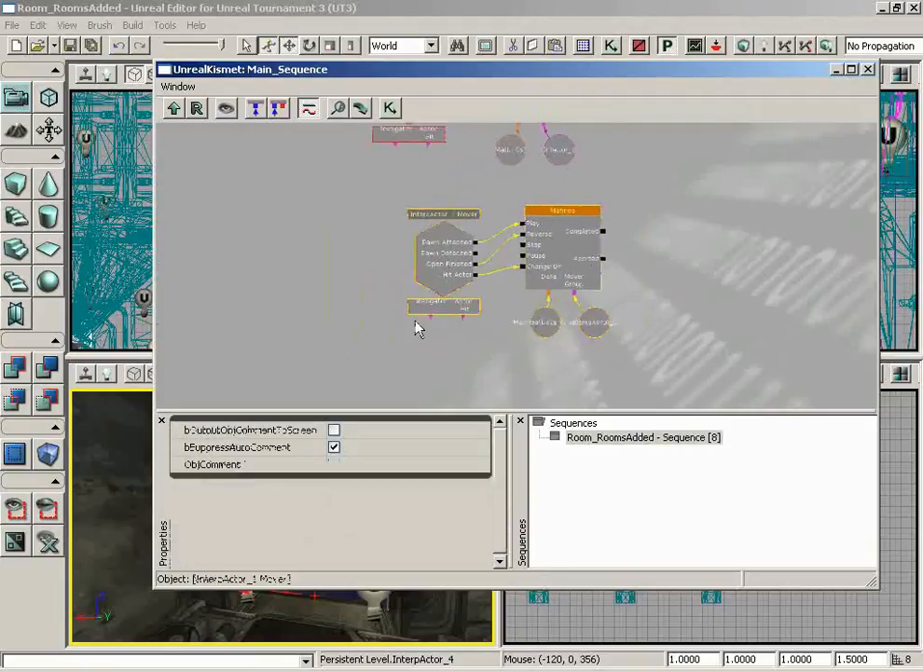
ctrl+drag(451, 260, 418, 229)
- Add a Mover event for InterpActor_4 with its new Matinee, and select that Matinee
drag(588, 288, 663, 219)
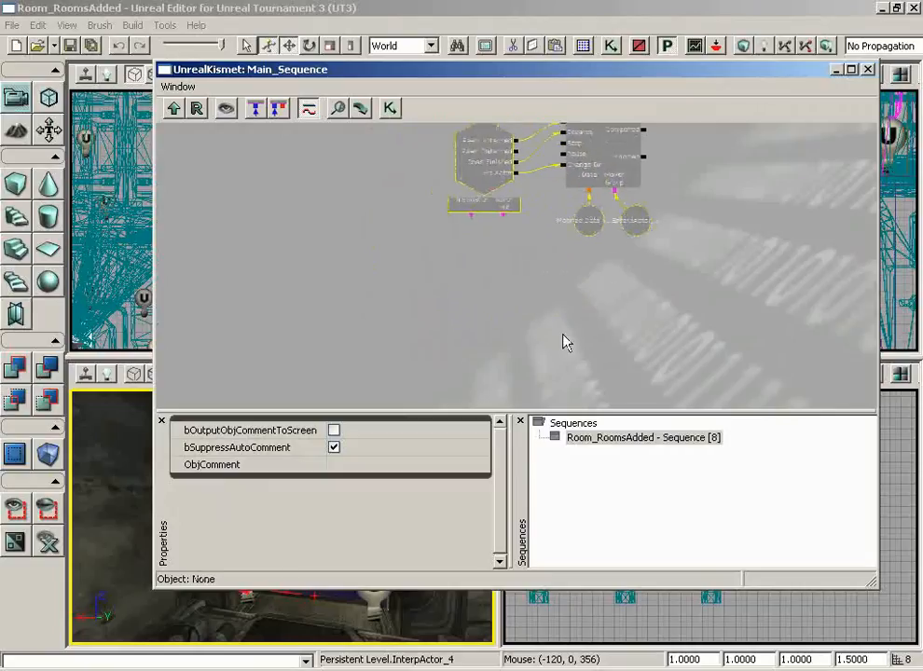
scroll(567, 342, up, 1)
drag(579, 356, 560, 290)
right_click(437, 222)
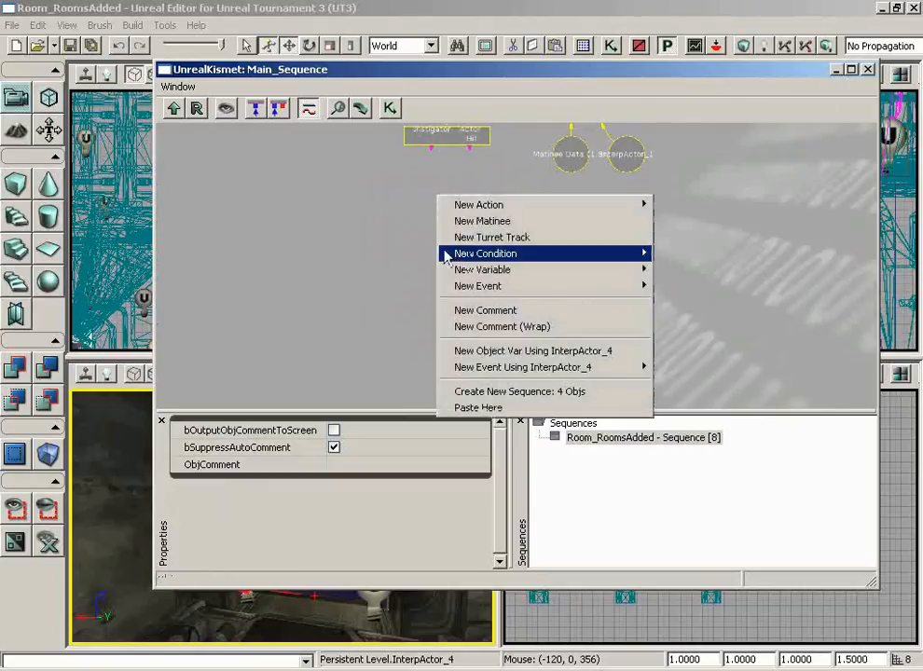
mouse_move(537, 369)
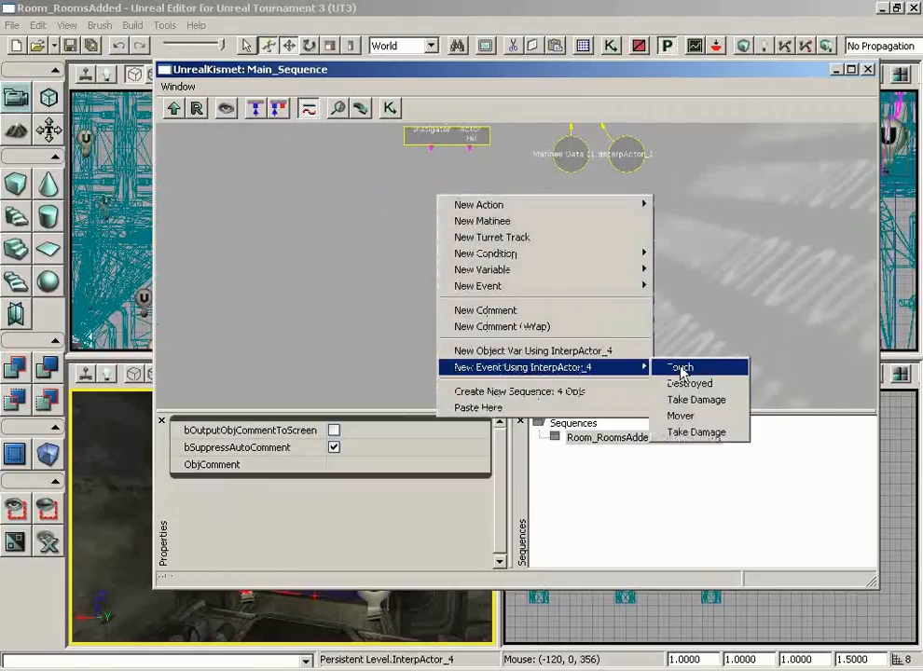
click(690, 416)
drag(643, 351, 572, 361)
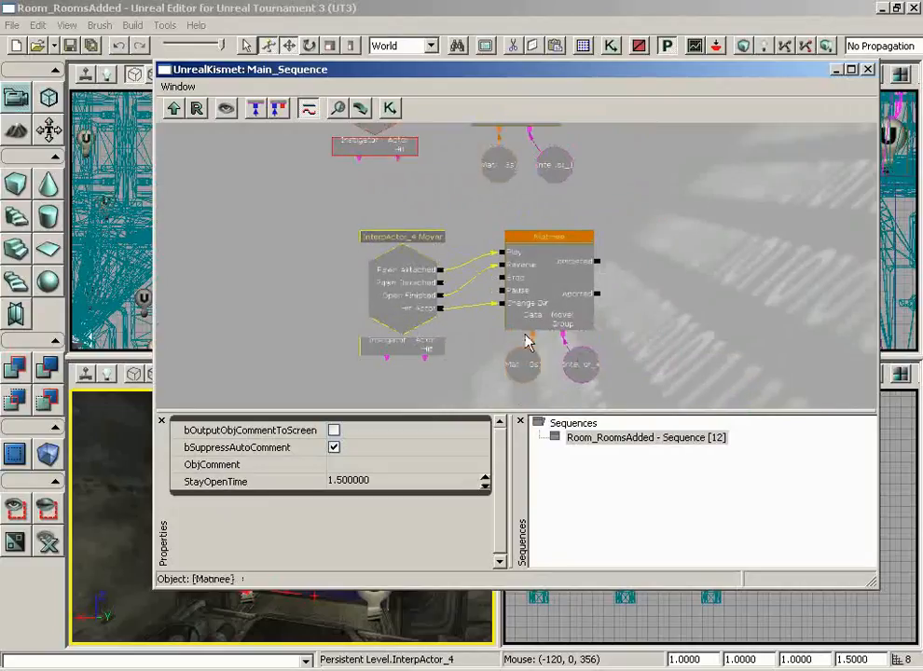
click(558, 281)
- Open the new Matinee in UnrealMatinee and select its Movement track
double_click(554, 274)
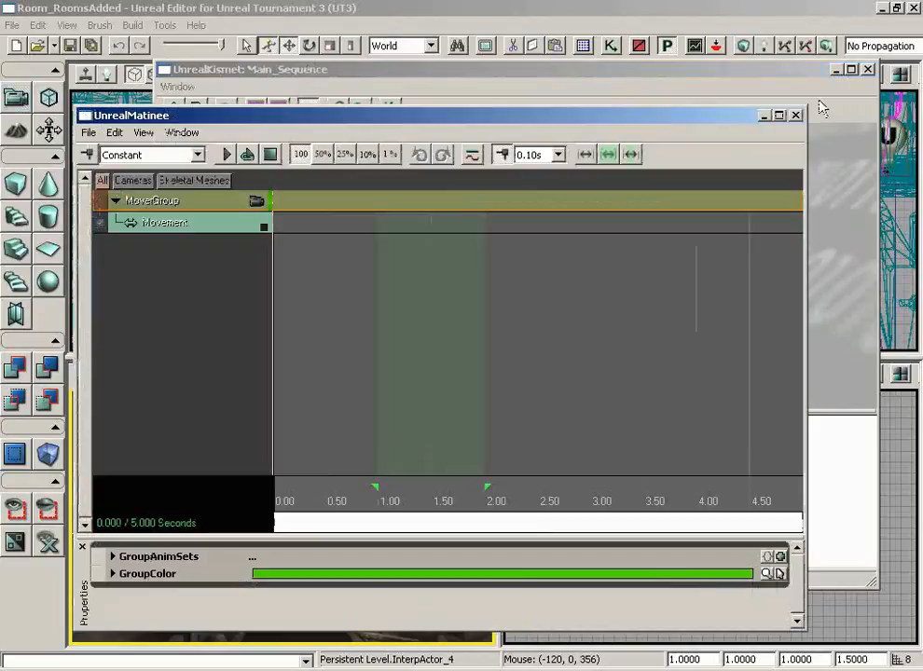
click(868, 70)
drag(286, 125, 650, 117)
click(575, 220)
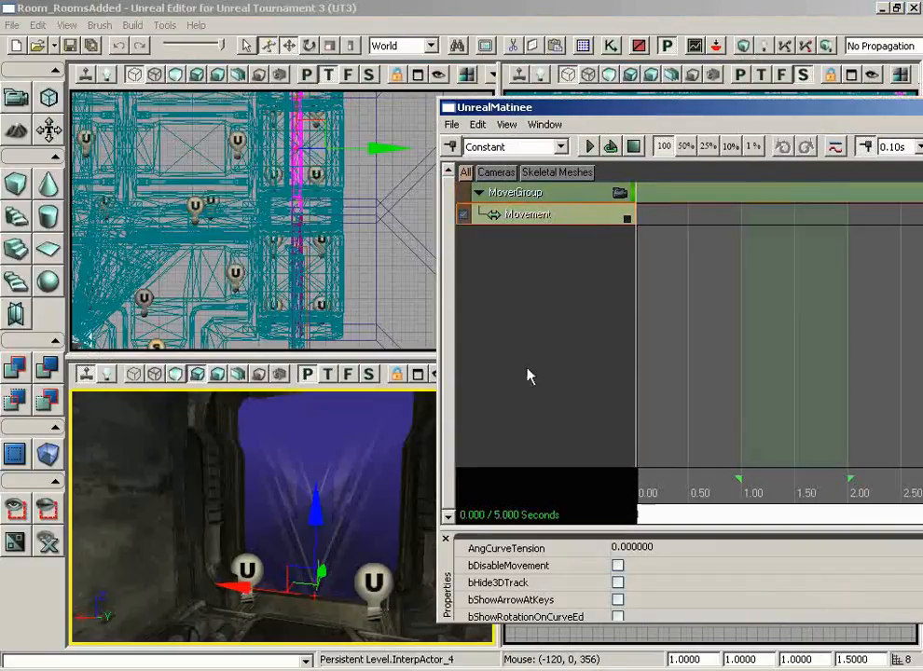
drag(527, 108, 256, 82)
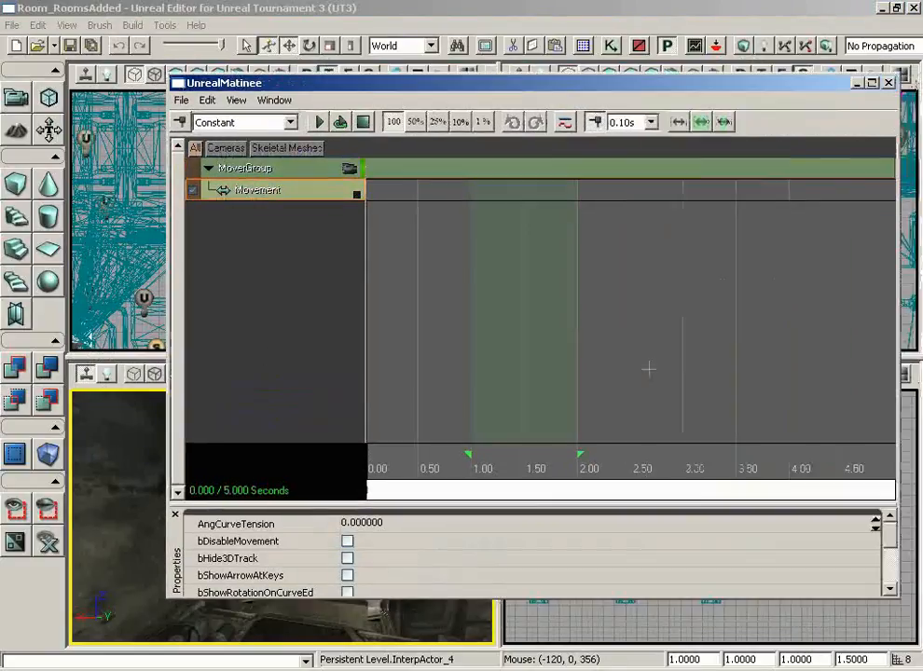
- Drag the sequence end marker back from 5.00 to exactly 1.00 second
click(504, 491)
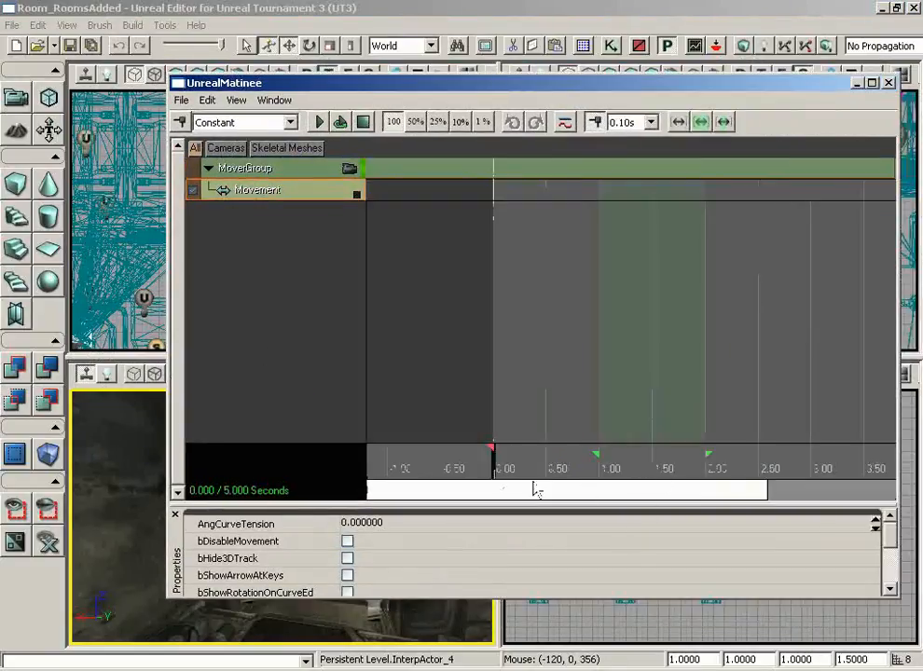
scroll(660, 474, down, 1)
drag(656, 490, 638, 492)
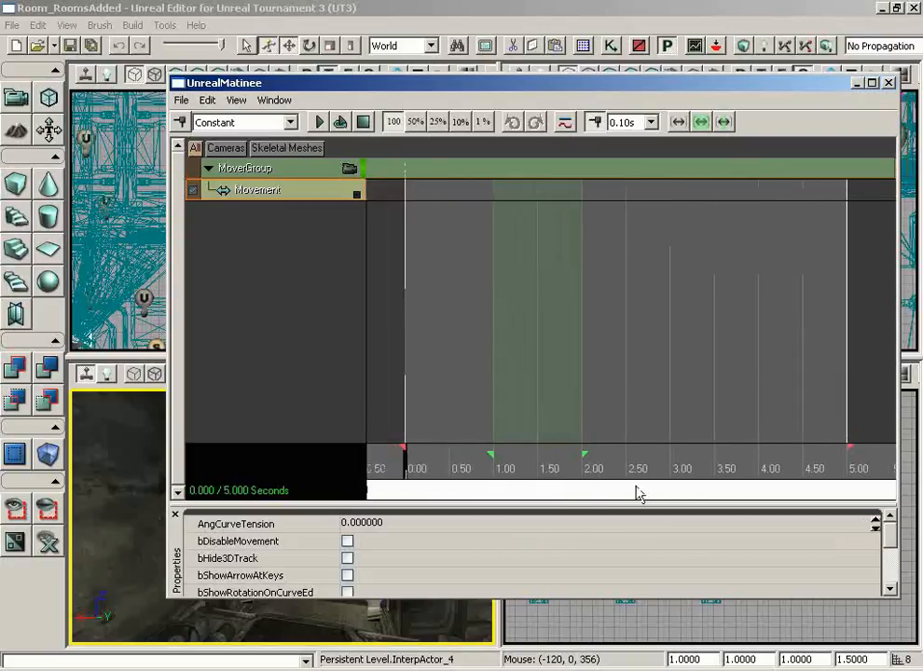
drag(848, 452, 540, 450)
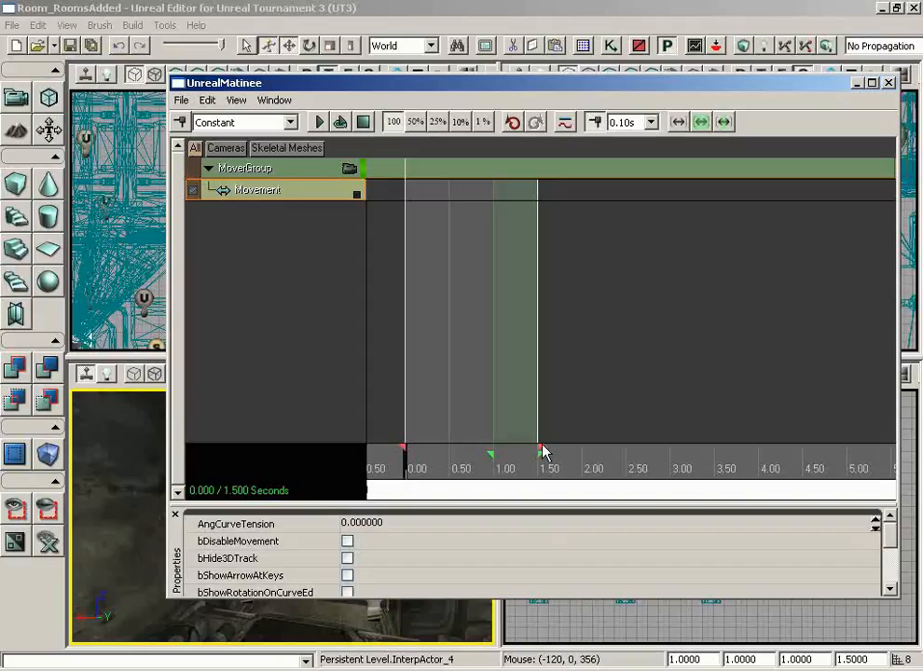
drag(543, 452, 420, 466)
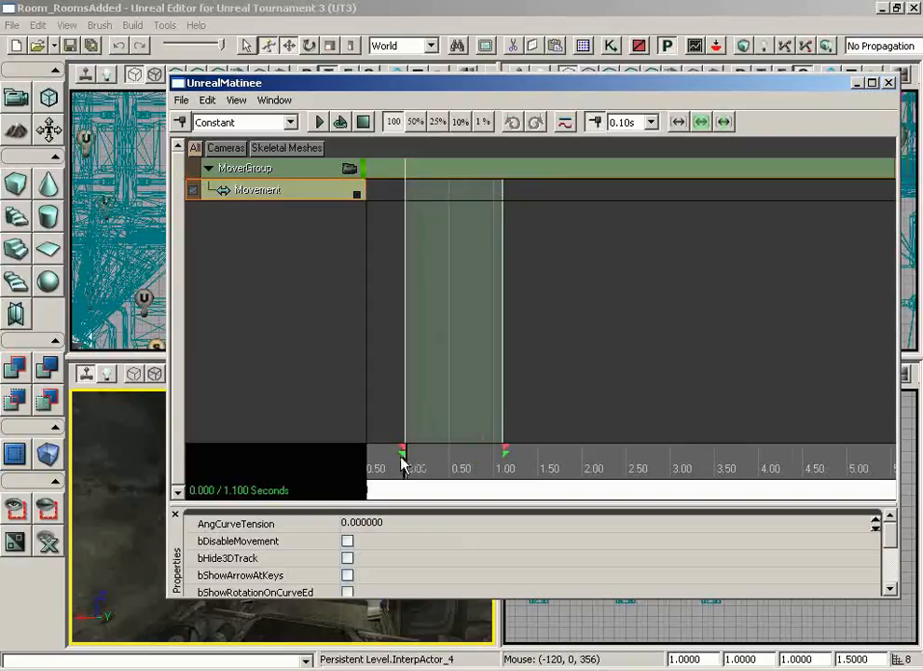
drag(502, 450, 498, 449)
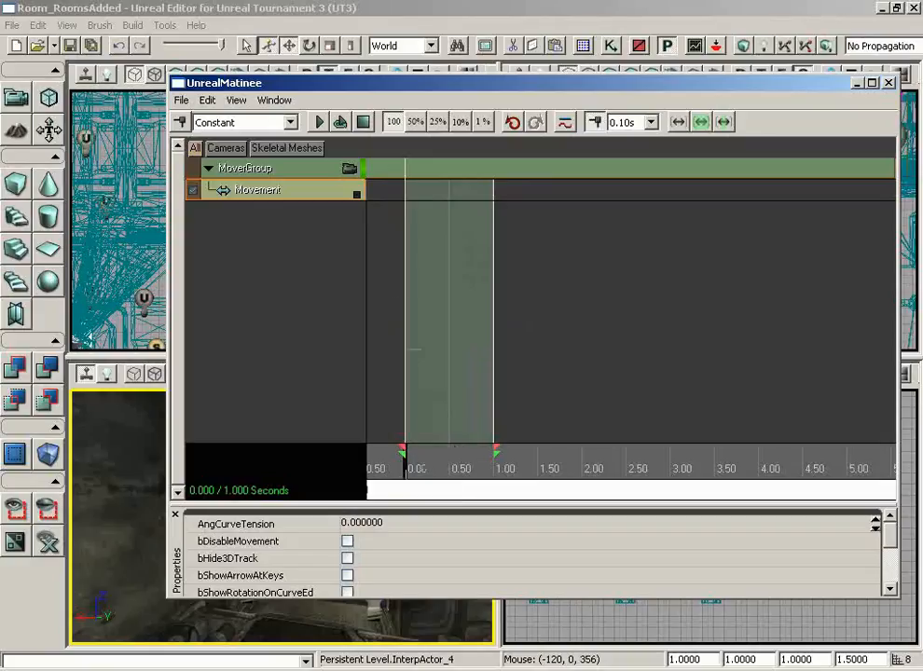
- Add Movement track keys at 0.00 and 1.00 seconds
click(179, 124)
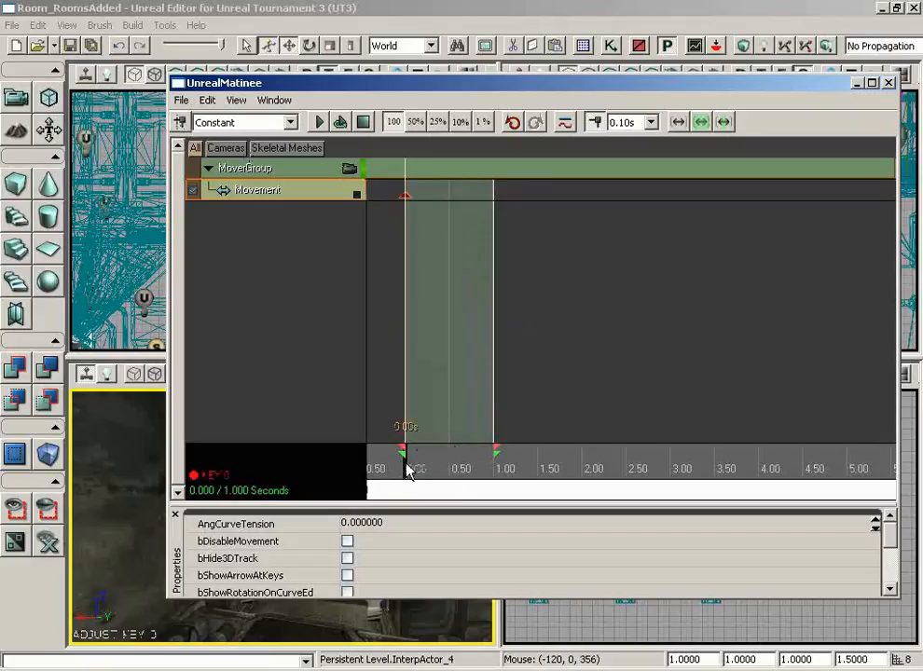
drag(407, 473, 494, 474)
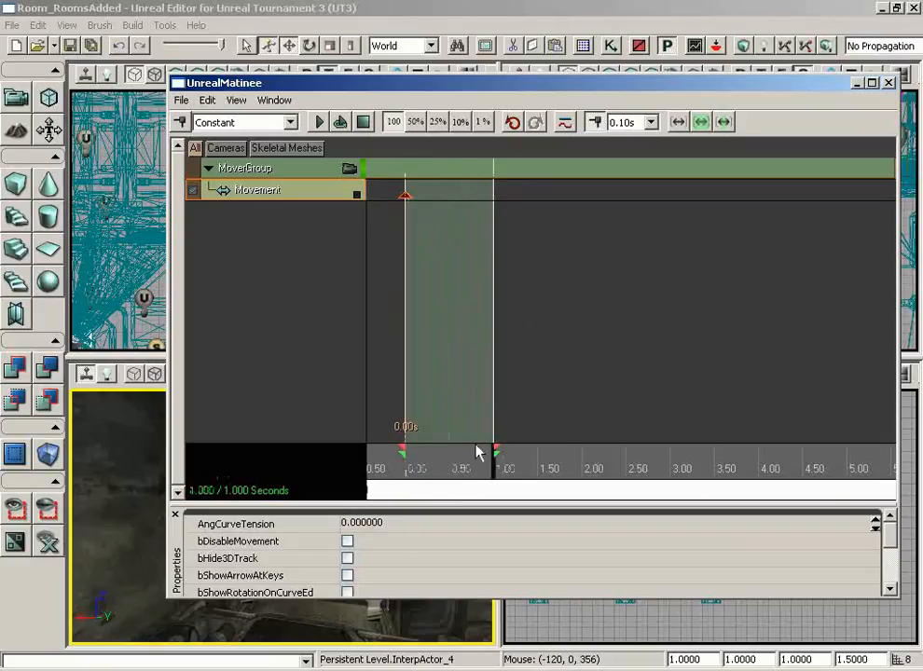
click(179, 124)
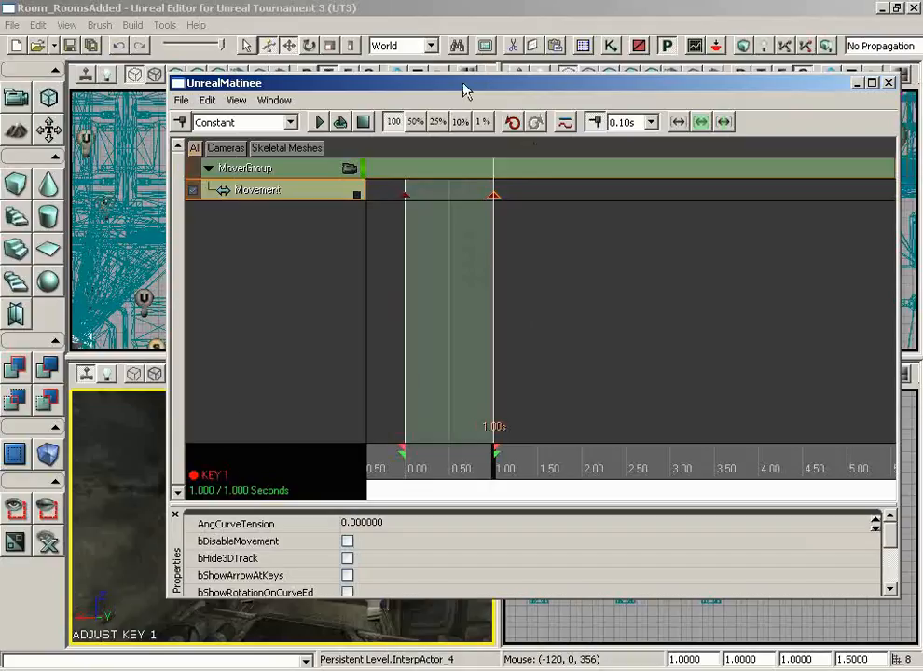
- Raise the door along Z in the perspective view for the 1.00-second key
drag(465, 89, 722, 105)
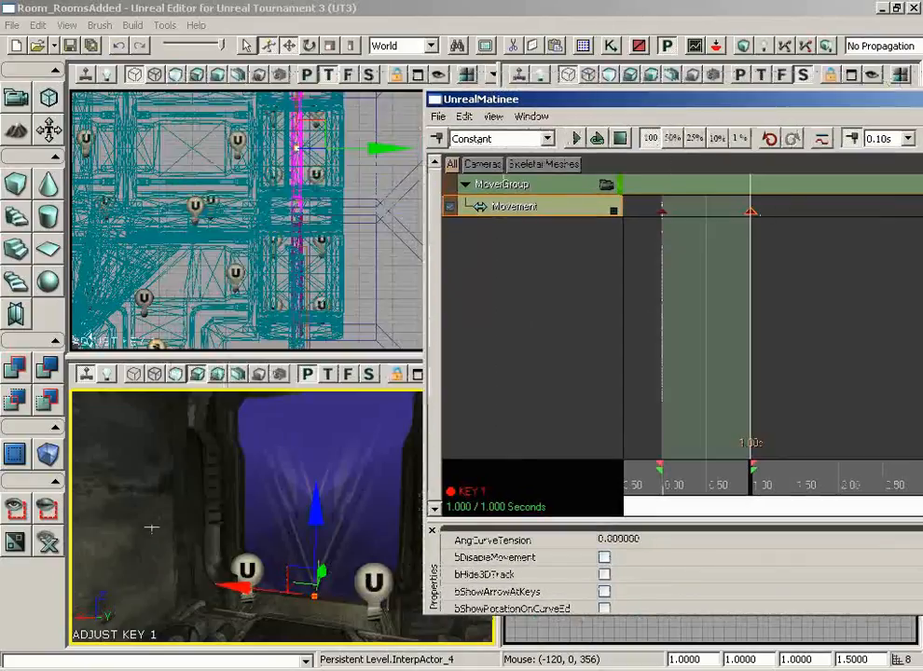
right_drag(151, 528, 208, 480)
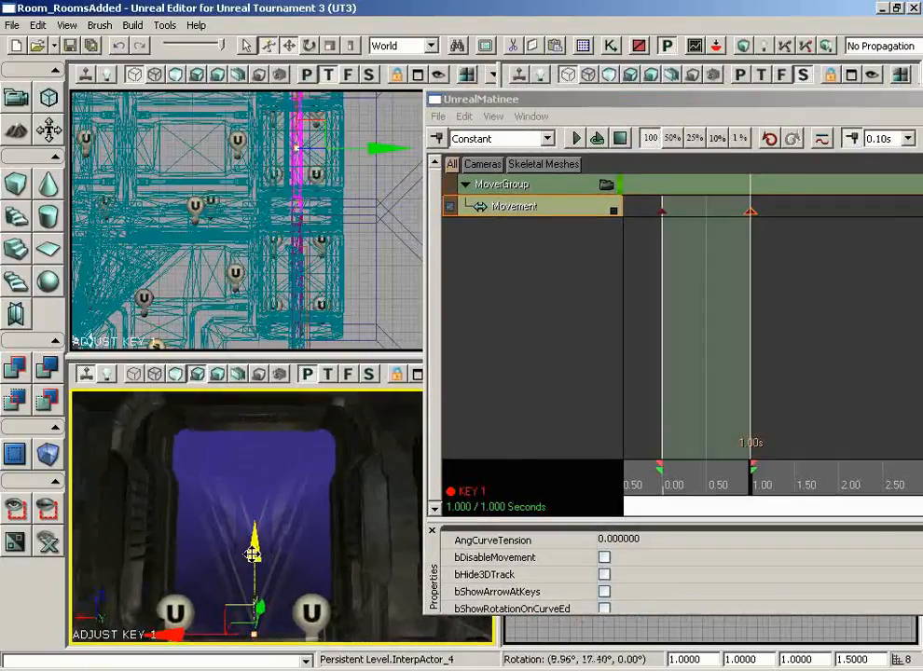
drag(252, 554, 252, 457)
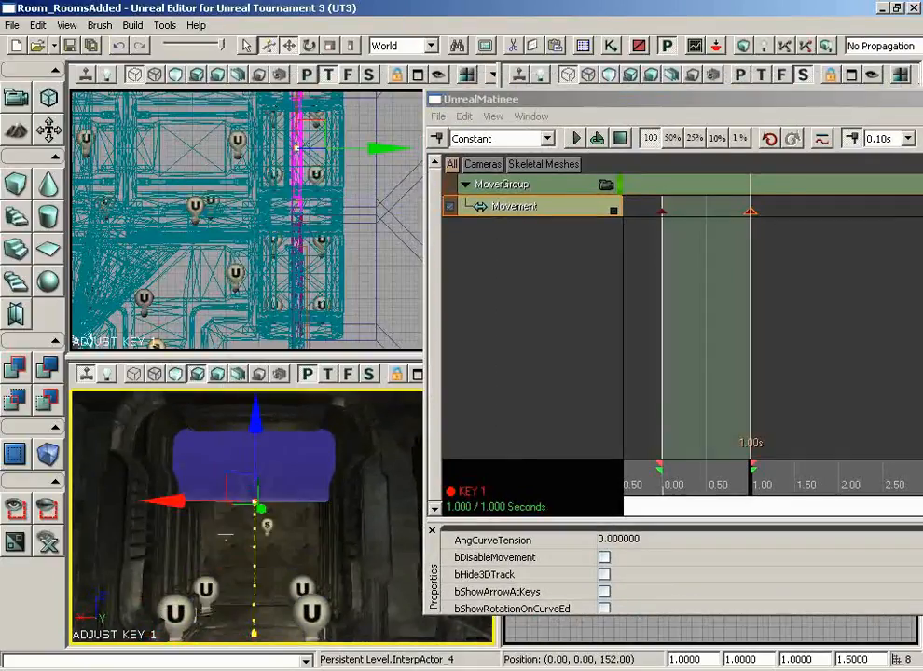
click(177, 374)
drag(259, 410, 259, 390)
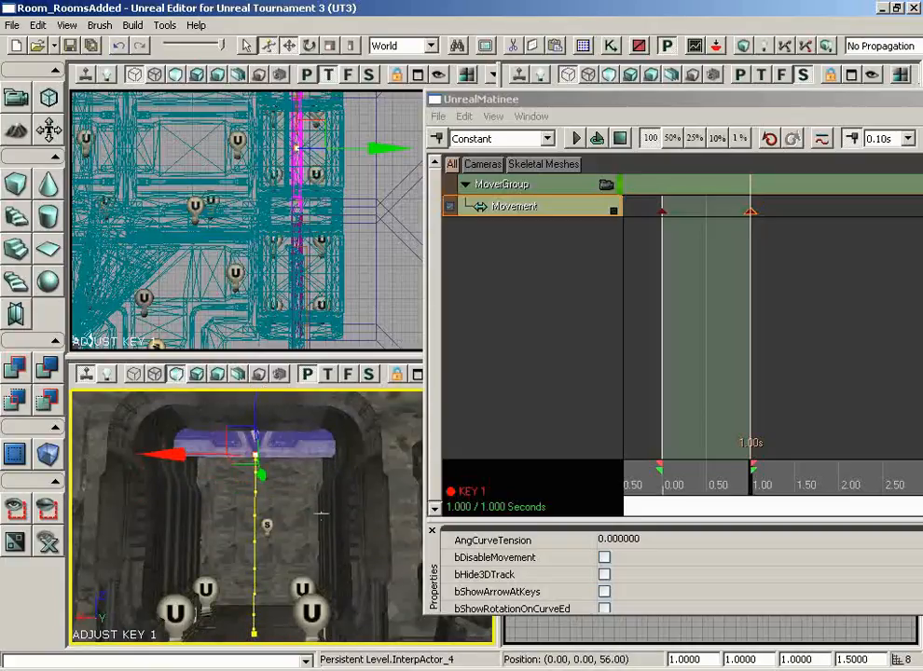
right_drag(321, 515, 259, 420)
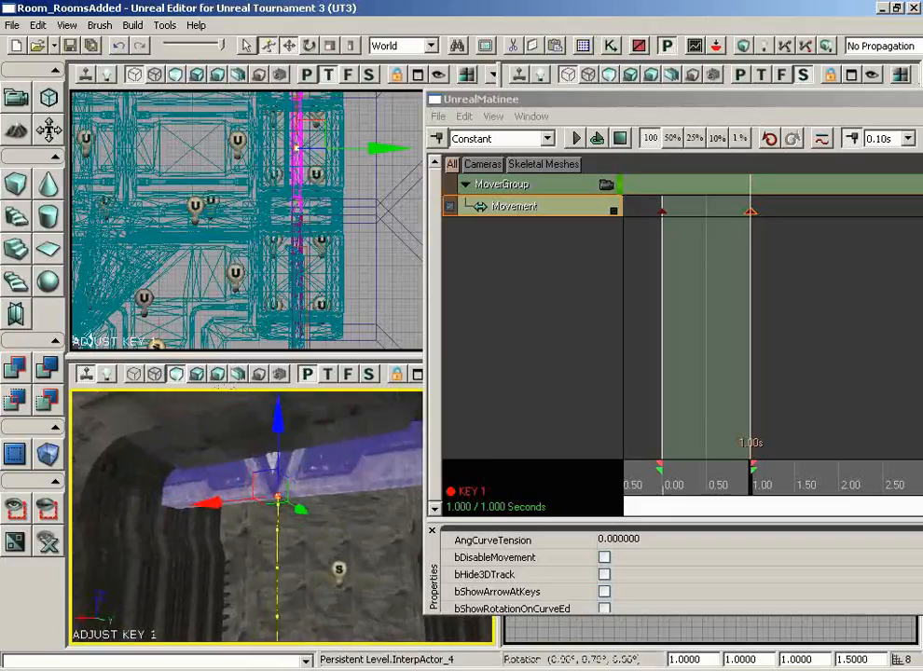
drag(284, 415, 284, 403)
right_drag(315, 492, 359, 527)
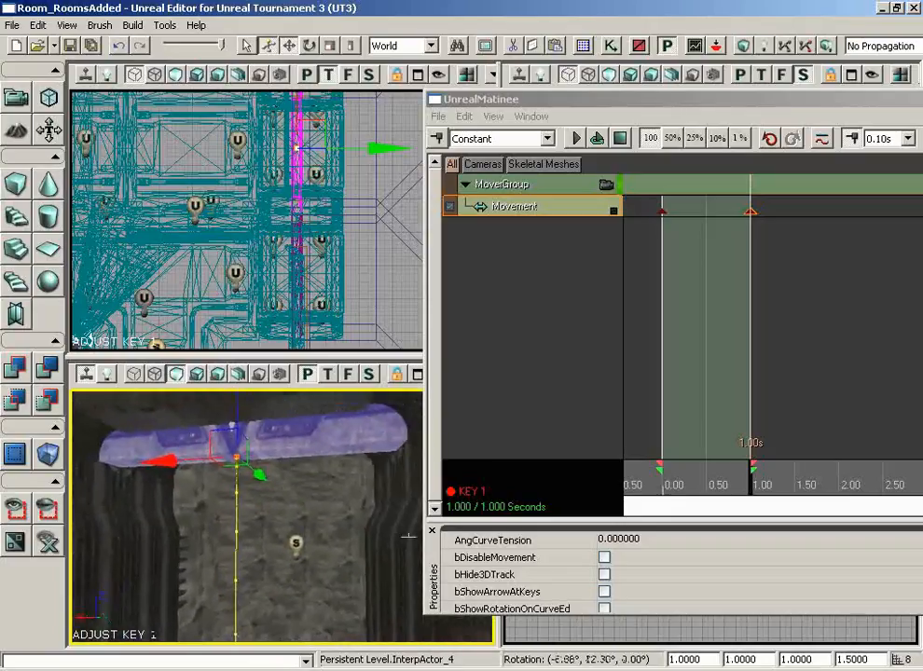
drag(359, 527, 381, 604)
right_drag(380, 604, 390, 634)
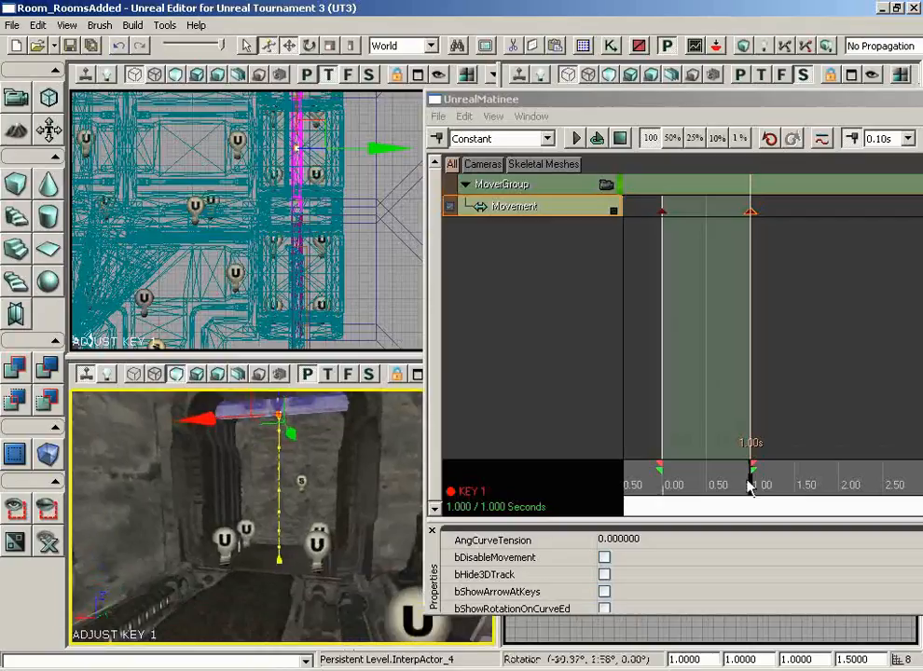
- Return to 0.00 seconds and preview the door sliding up
drag(750, 487, 662, 487)
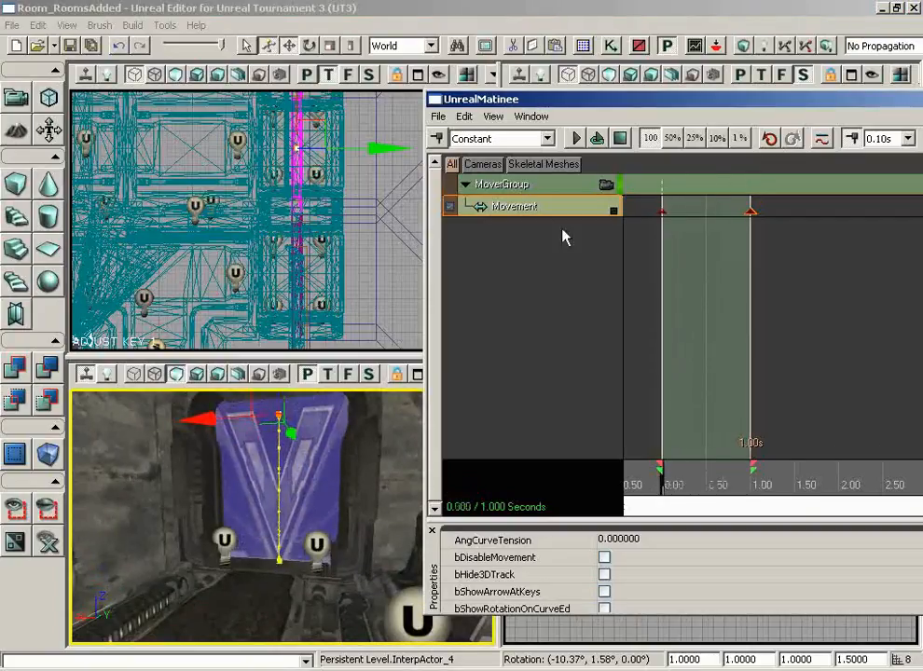
click(575, 138)
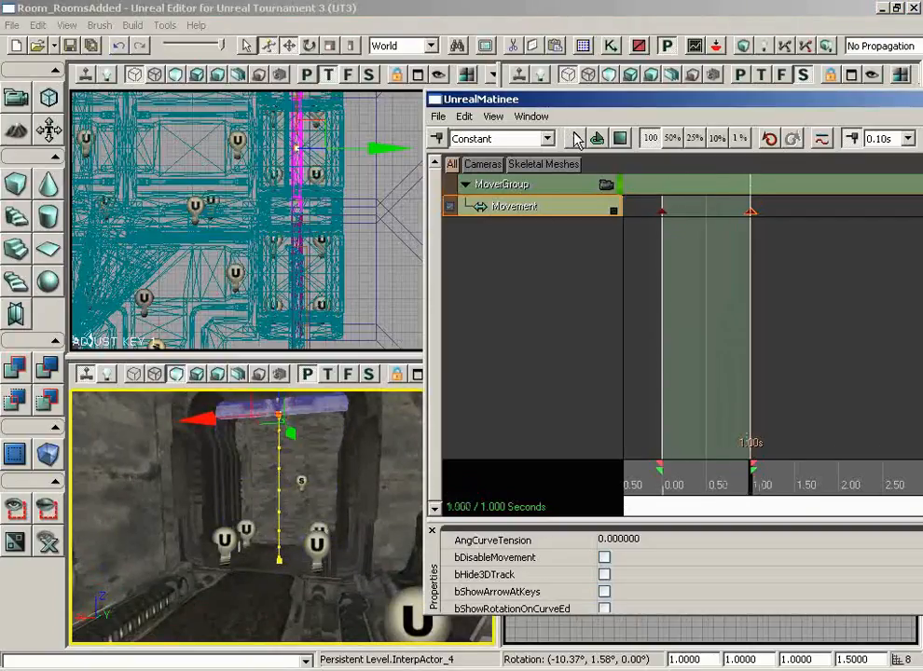
drag(569, 100, 264, 98)
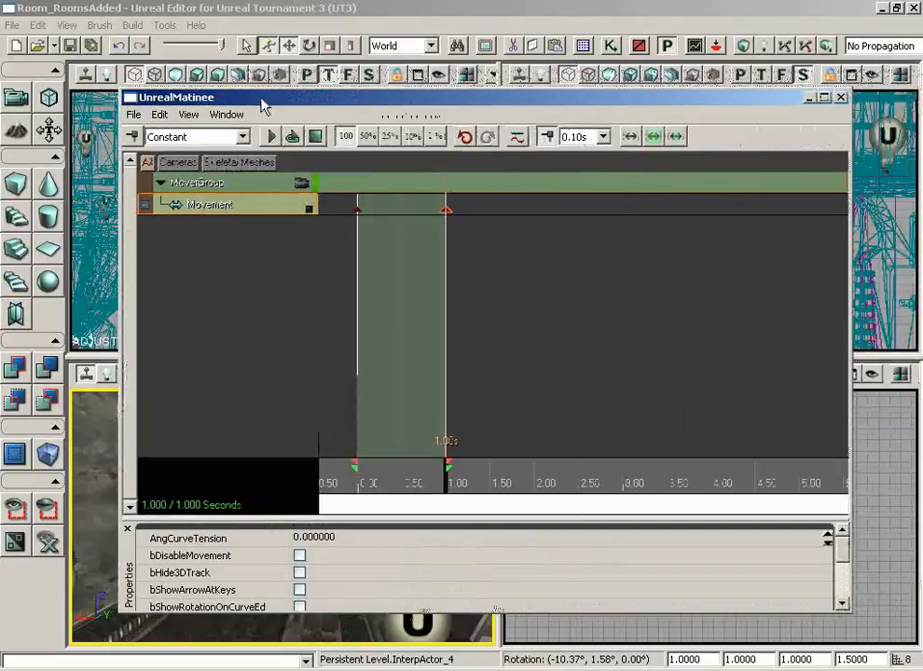
- Close UnrealMatinee and give InterpActor_4 COLLIDE_BlockAll collision in its properties
click(841, 97)
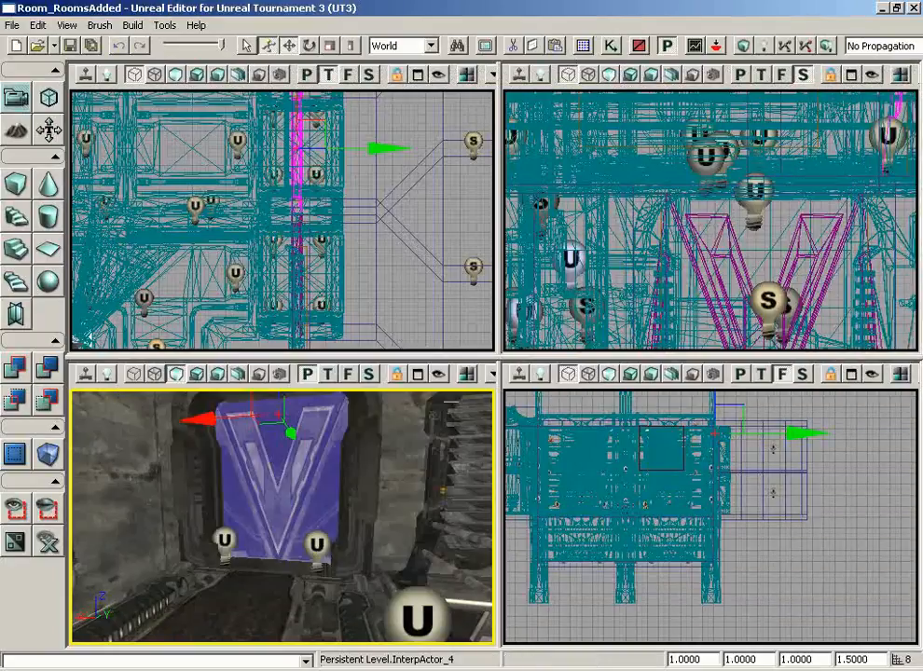
mouse_move(393, 470)
right_down()
mouse_move(336, 470)
mouse_move(373, 448)
mouse_move(392, 470)
right_up()
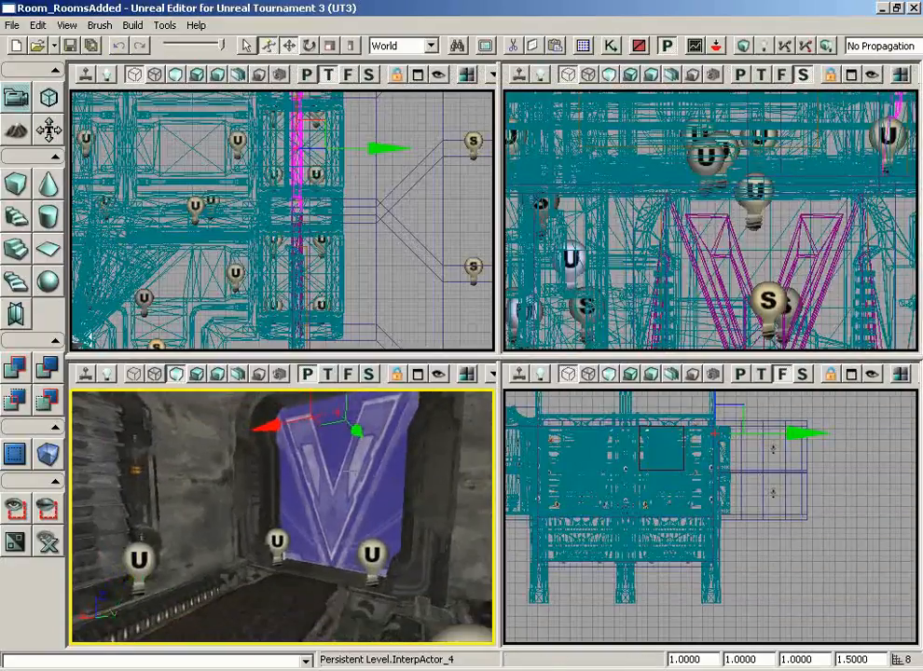
click(349, 471)
double_click(388, 470)
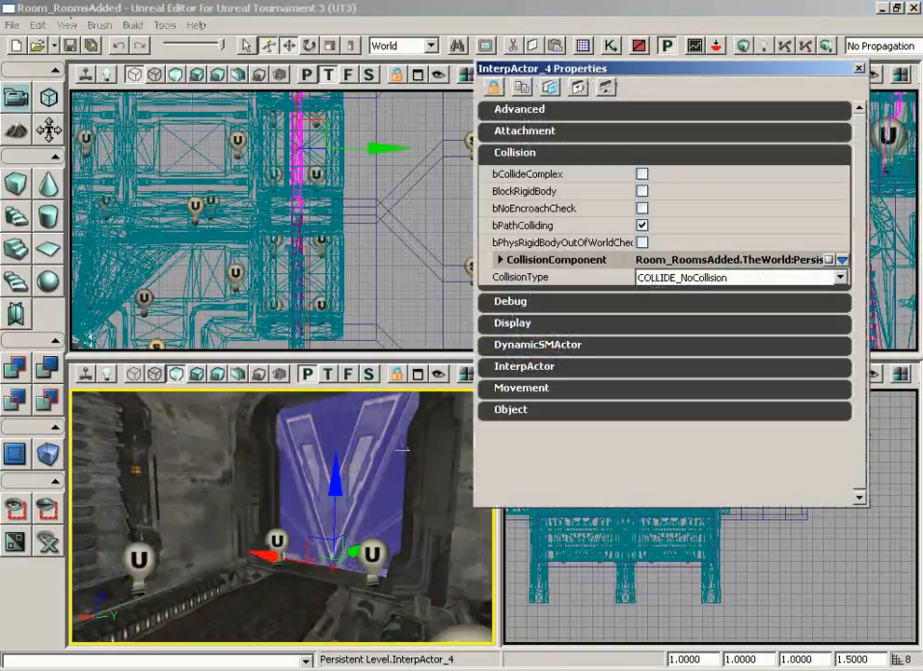
click(754, 277)
click(737, 318)
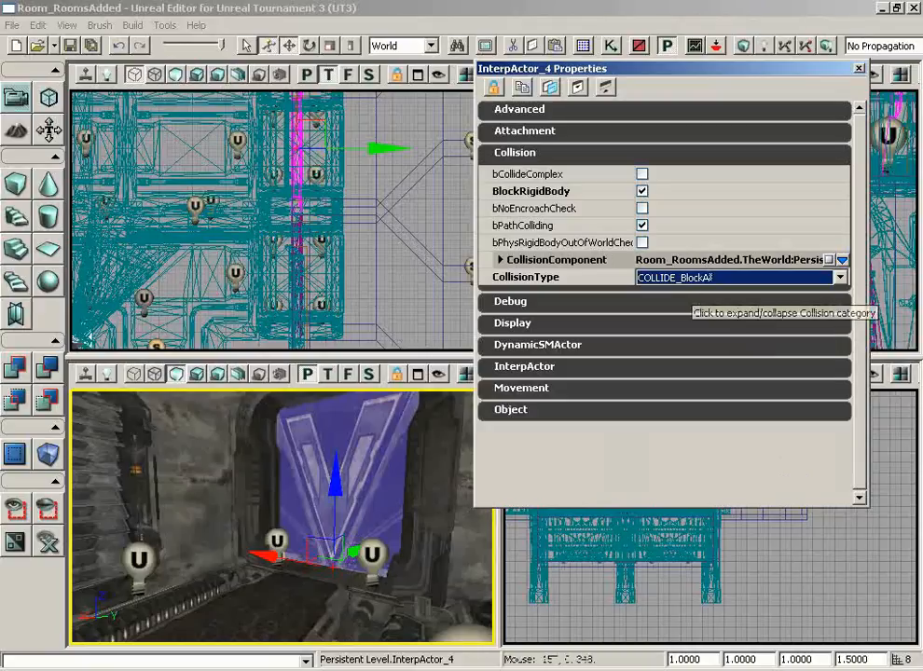
click(859, 68)
mouse_move(413, 504)
right_down()
mouse_move(375, 438)
mouse_move(413, 500)
right_up()
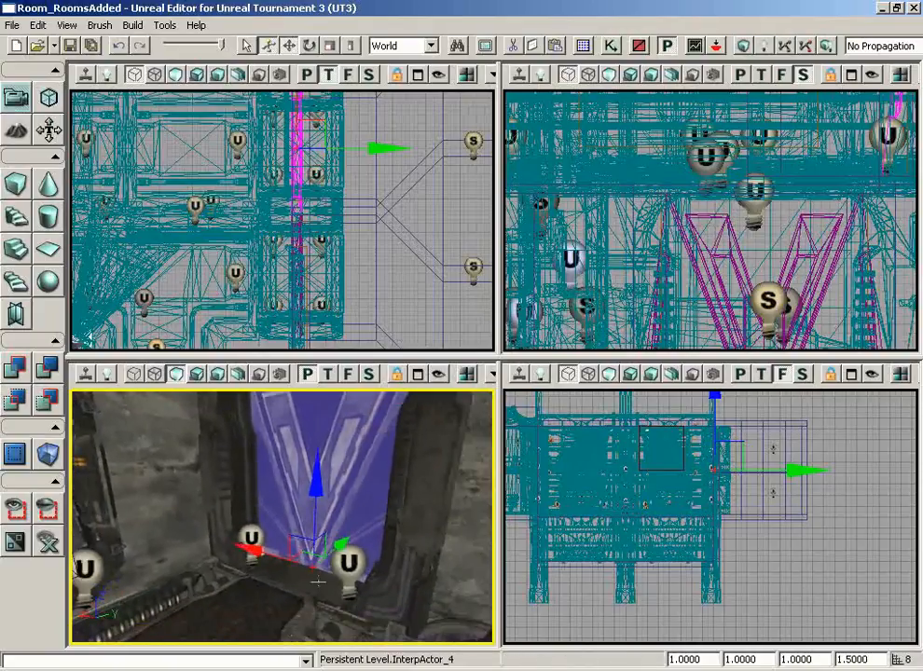
drag(318, 582, 304, 590)
right_click(277, 604)
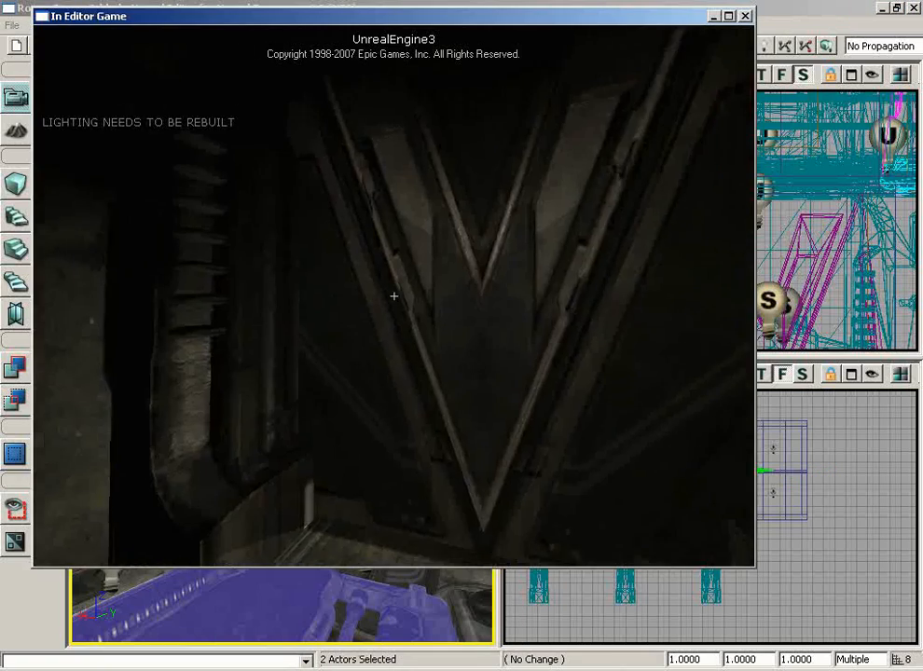
key(w)
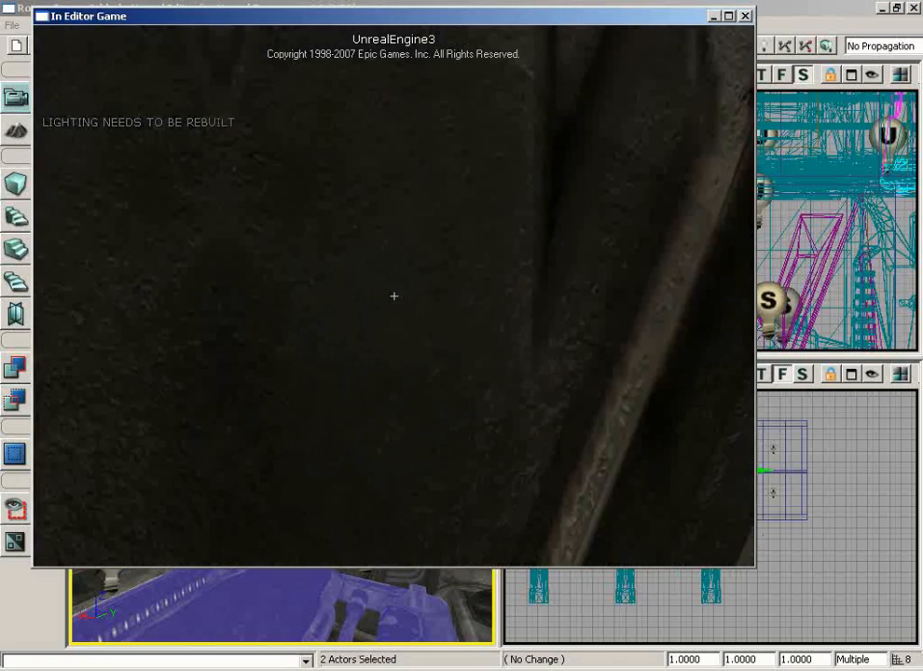
key(s)
key(w)
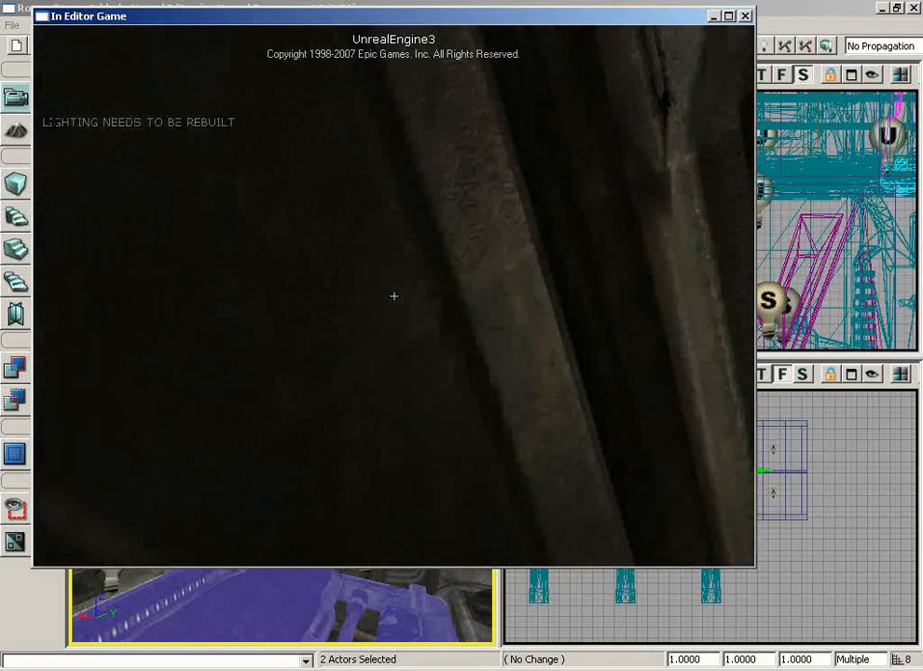
key(w)
key(Escape)
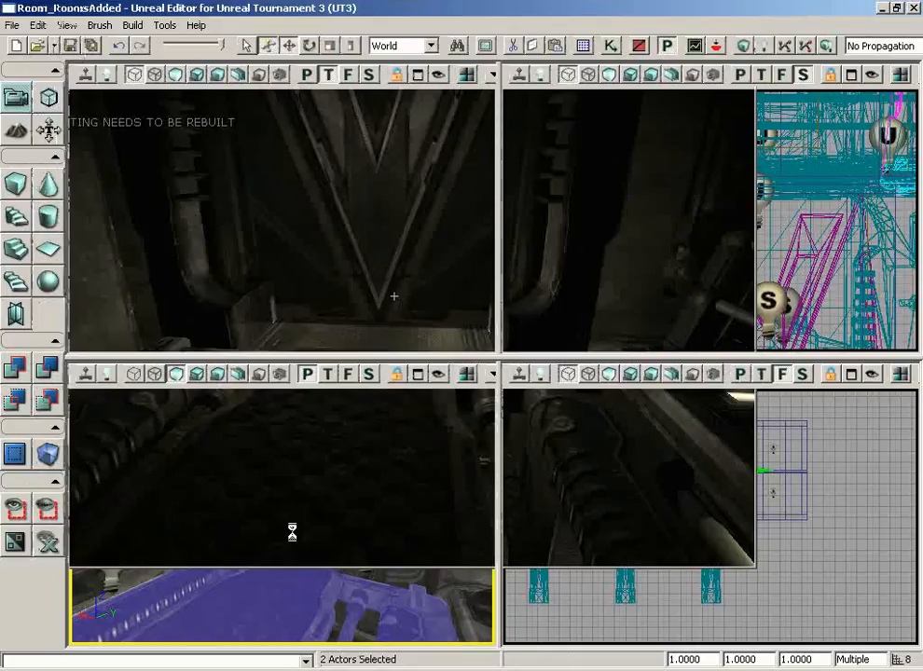
- Delete the extra InterpActor_4 node from the Kismet sequence
click(611, 45)
scroll(437, 411, up, 3)
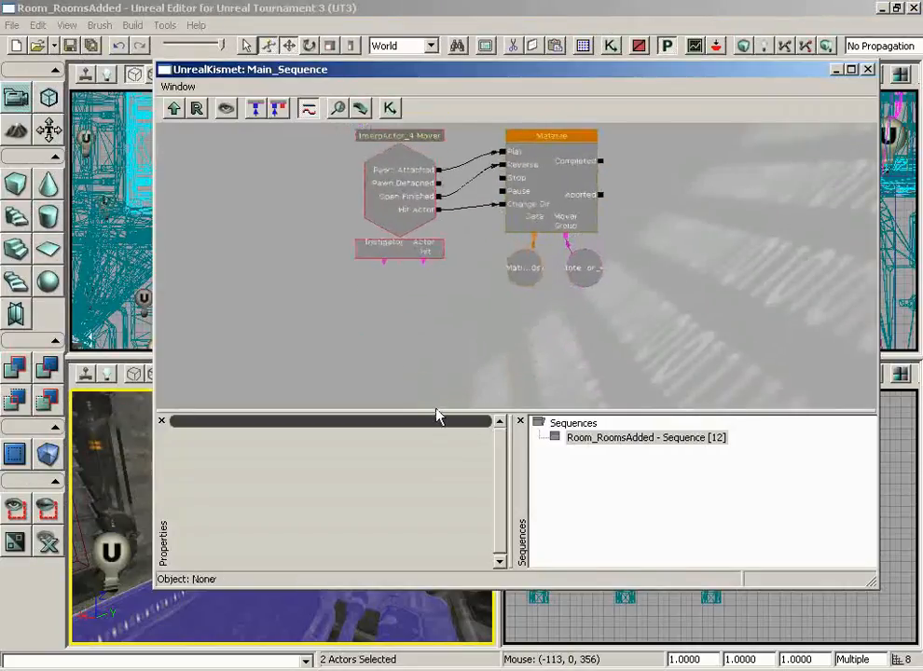
click(392, 259)
mouse_move(708, 248)
mouse_down()
mouse_move(717, 302)
mouse_move(717, 239)
mouse_up()
scroll(717, 239, down, 1)
scroll(717, 238, up, 2)
drag(642, 273, 681, 271)
drag(499, 72, 537, 72)
key(Delete)
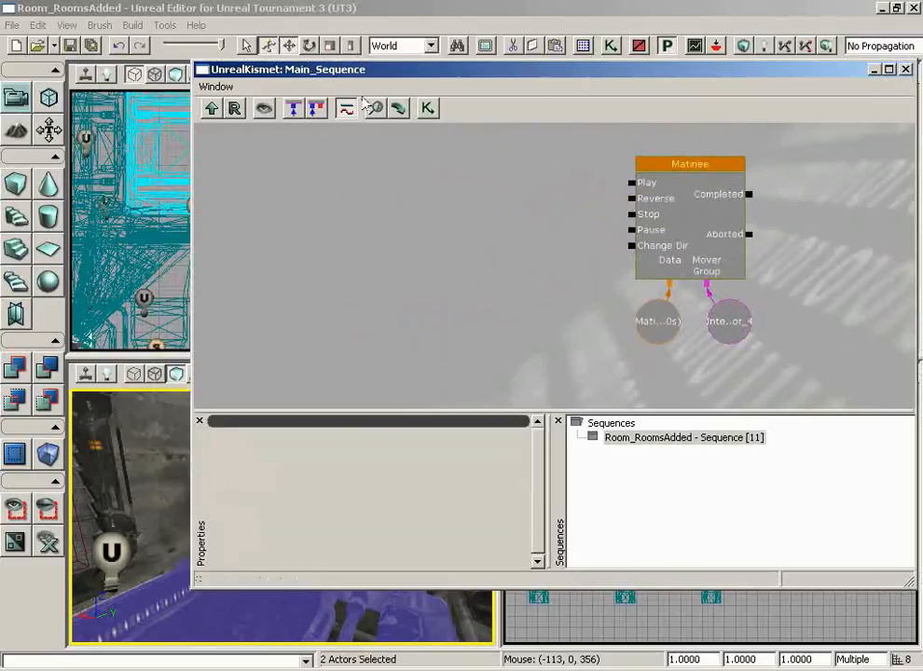
- Move the Kismet window aside to check the level, then close it
drag(336, 69, 606, 68)
right_drag(397, 437, 286, 484)
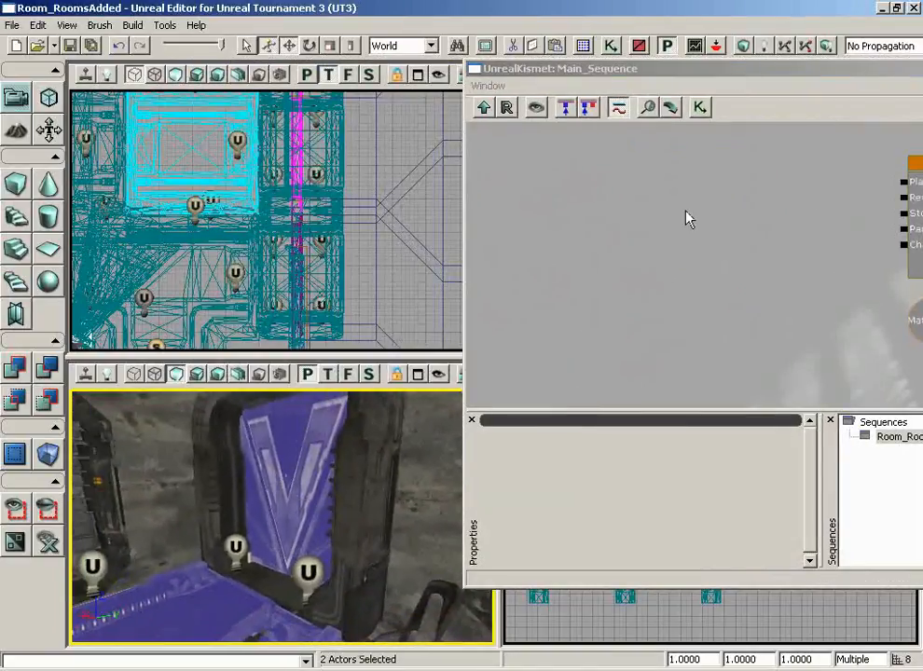
drag(732, 73, 395, 78)
click(835, 85)
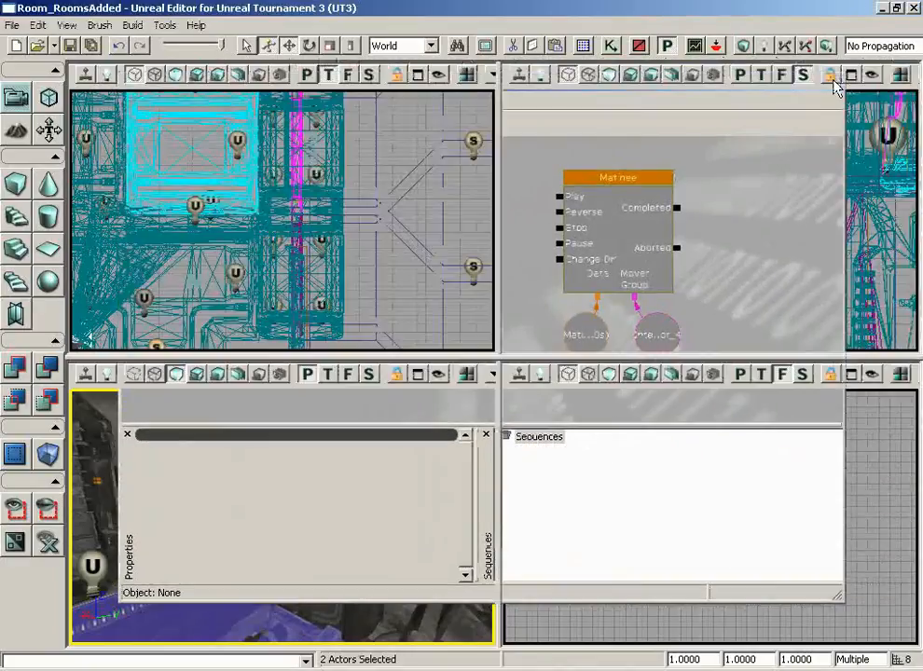
right_drag(312, 438, 280, 442)
- Make the builder brush a Cube with its X, Y and Z options checked
click(14, 186)
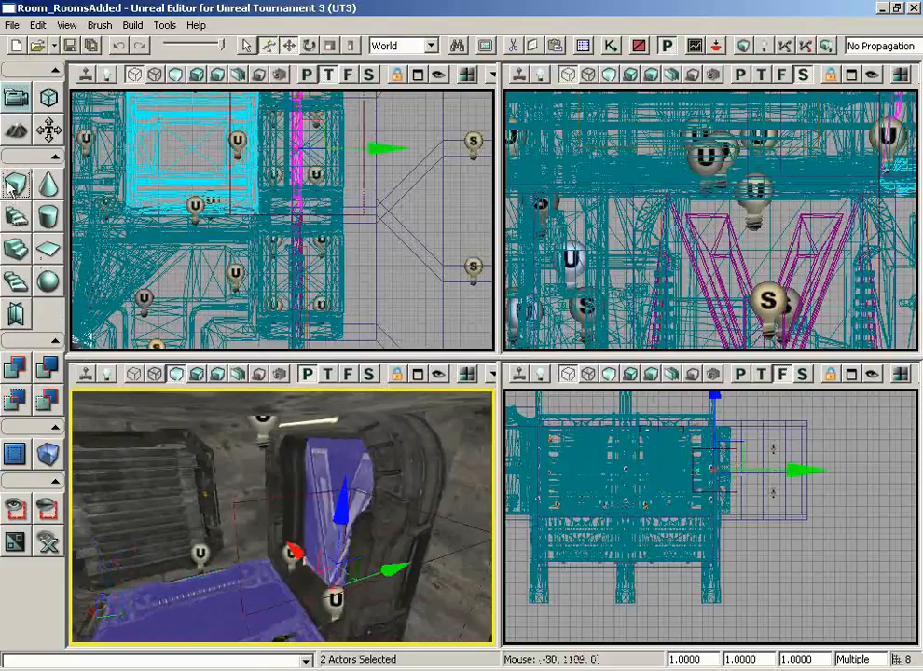
right_click(14, 188)
click(723, 227)
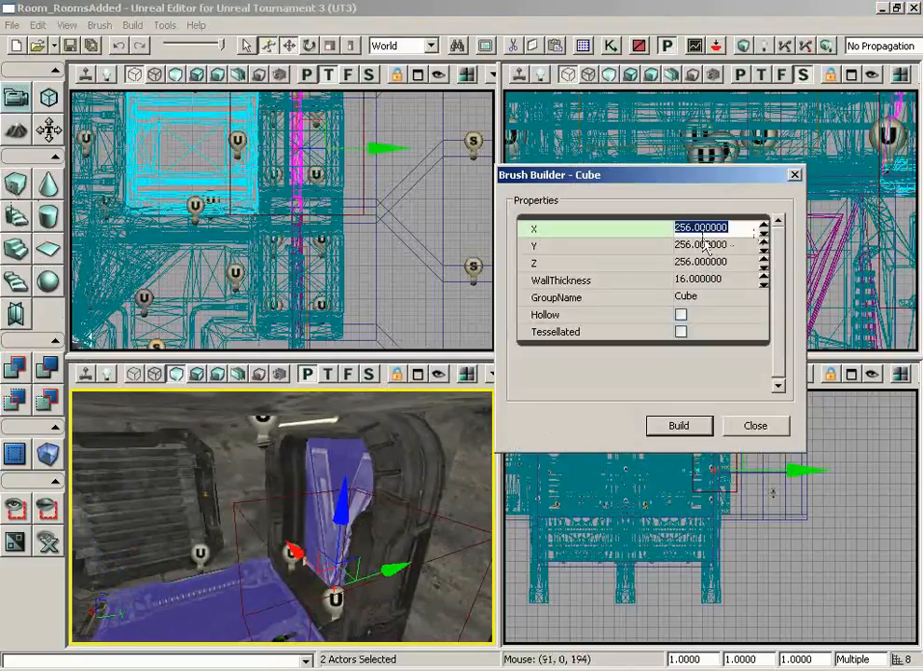
click(714, 245)
click(704, 263)
click(735, 432)
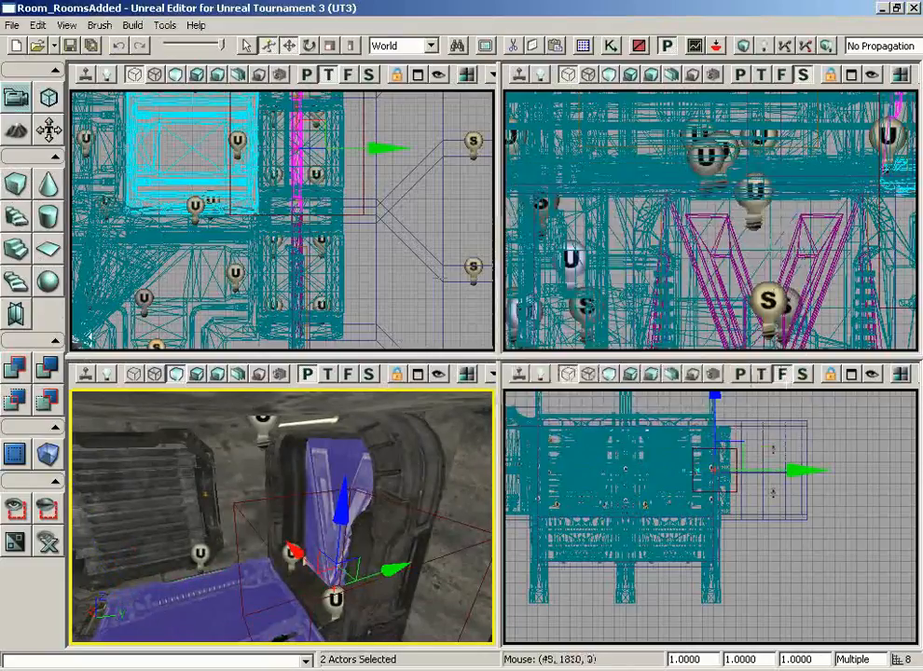
- Select the builder brush and raise it along Z up to the door in the front view
mouse_move(394, 176)
right_down()
mouse_move(379, 240)
mouse_move(382, 212)
right_up()
click(383, 213)
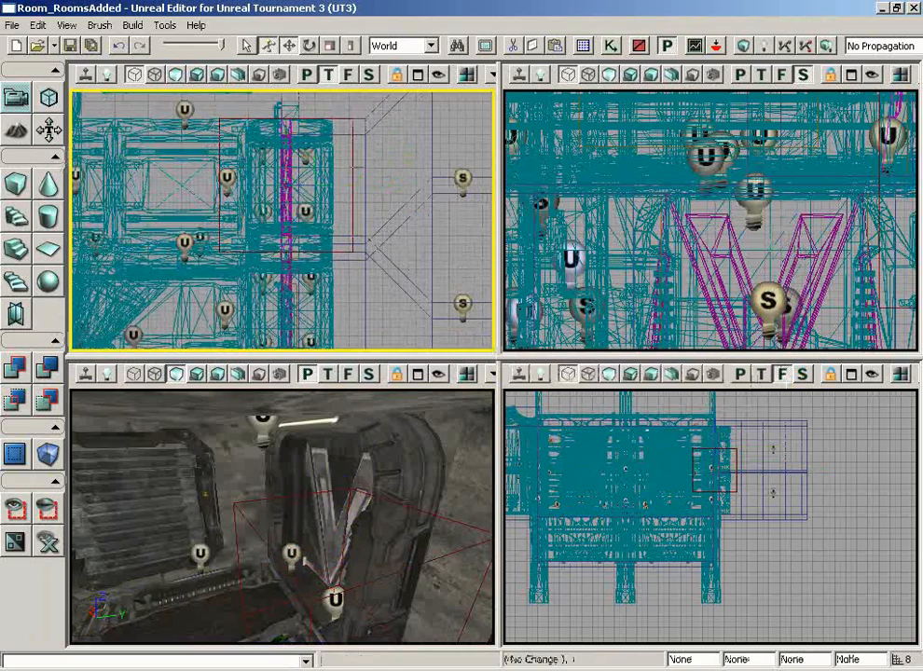
click(353, 167)
scroll(402, 163, up, 10)
mouse_move(402, 163)
right_down()
mouse_move(393, 306)
mouse_move(327, 183)
mouse_move(315, 117)
mouse_move(286, 221)
mouse_move(290, 95)
mouse_move(320, 136)
right_up()
mouse_move(763, 559)
right_down()
mouse_move(748, 616)
mouse_move(702, 498)
mouse_move(753, 494)
right_up()
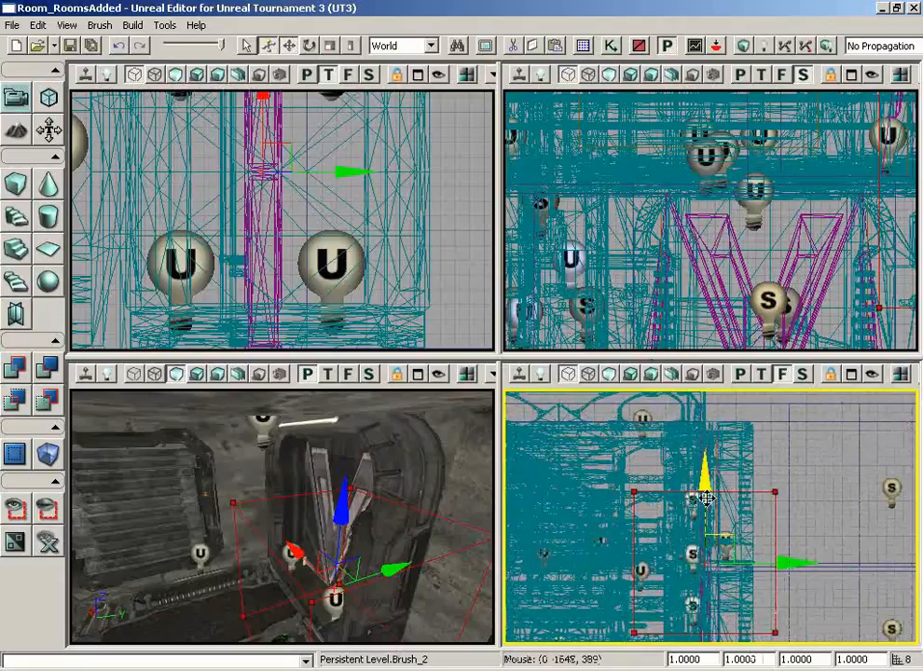
drag(706, 453, 707, 389)
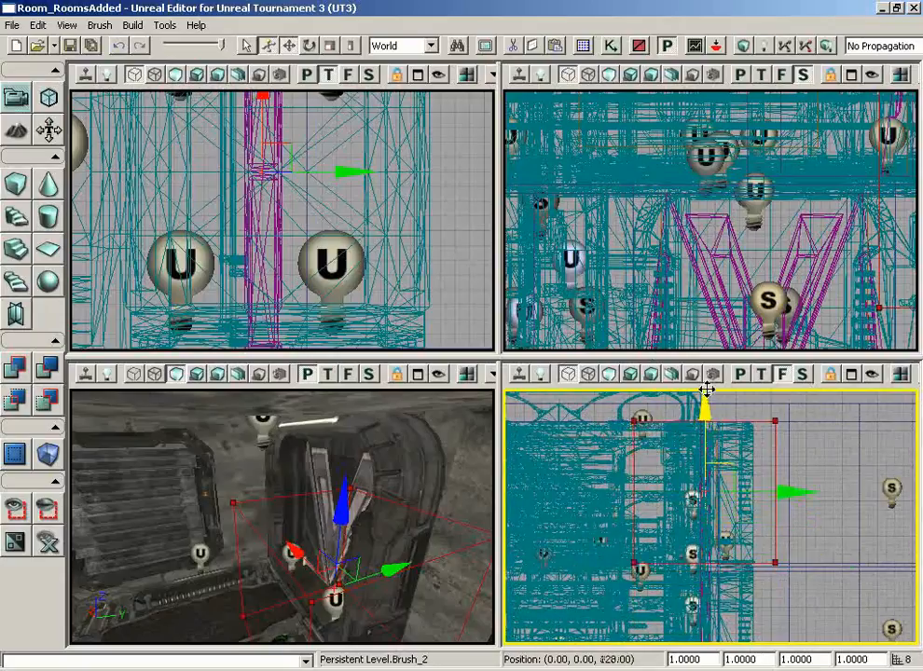
mouse_move(401, 562)
right_down()
mouse_move(470, 612)
mouse_move(419, 583)
mouse_move(396, 541)
mouse_move(424, 487)
mouse_move(372, 411)
mouse_move(401, 567)
right_up()
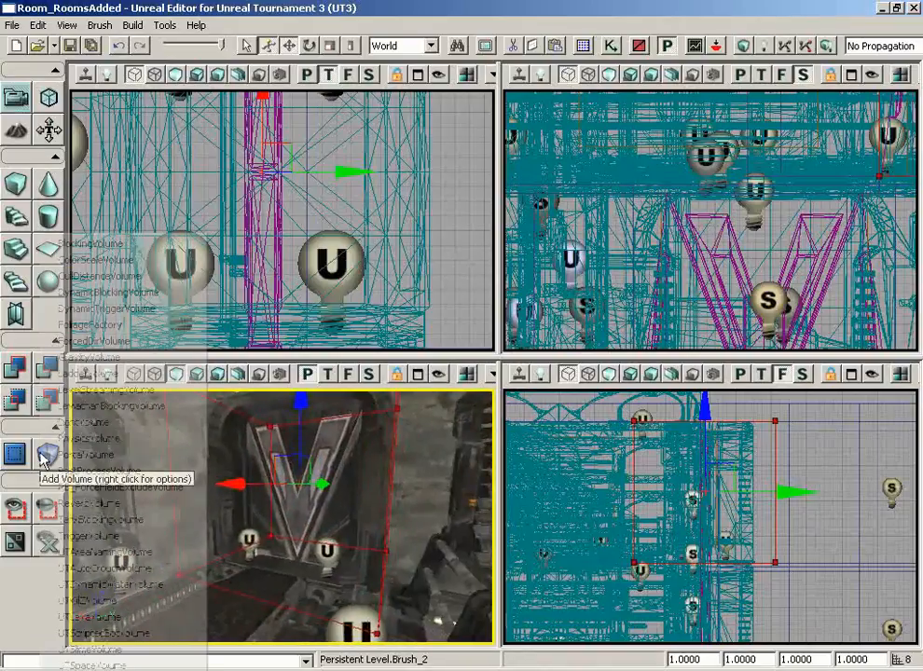
- Add a TriggerVolume from the builder brush, move the brush away, and select the volume
right_click(44, 455)
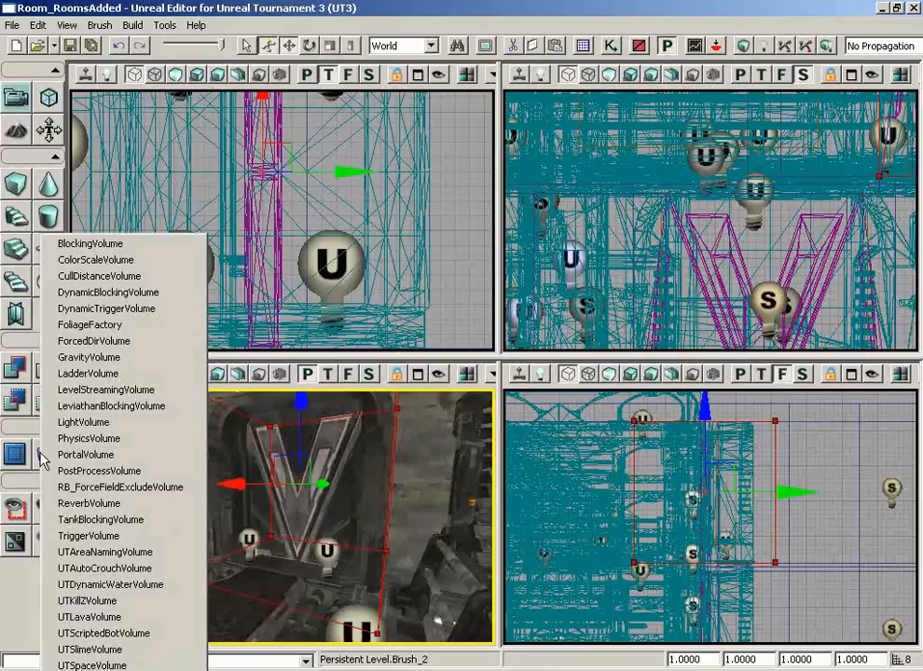
click(89, 535)
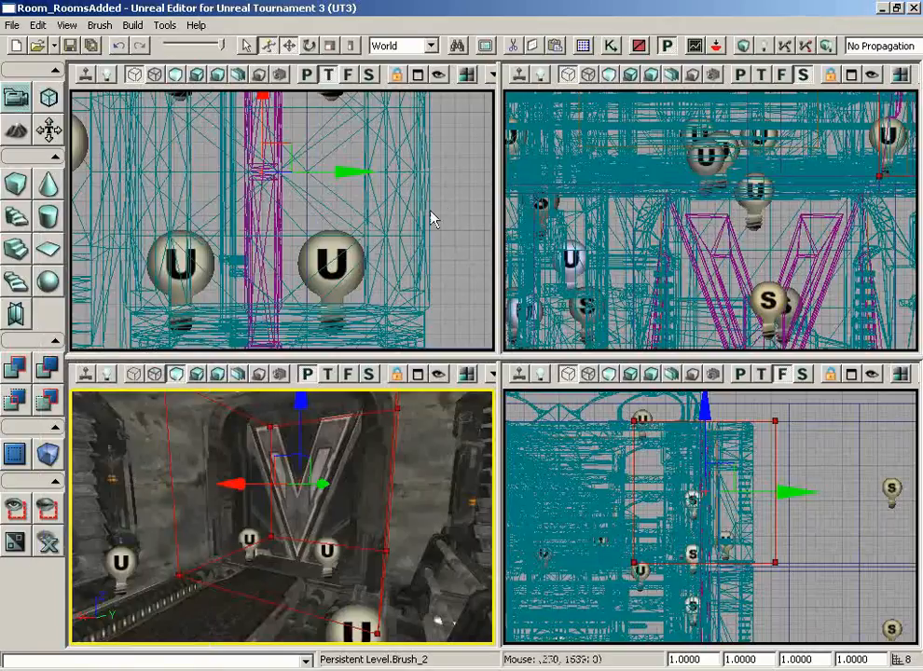
scroll(433, 177, down, 4)
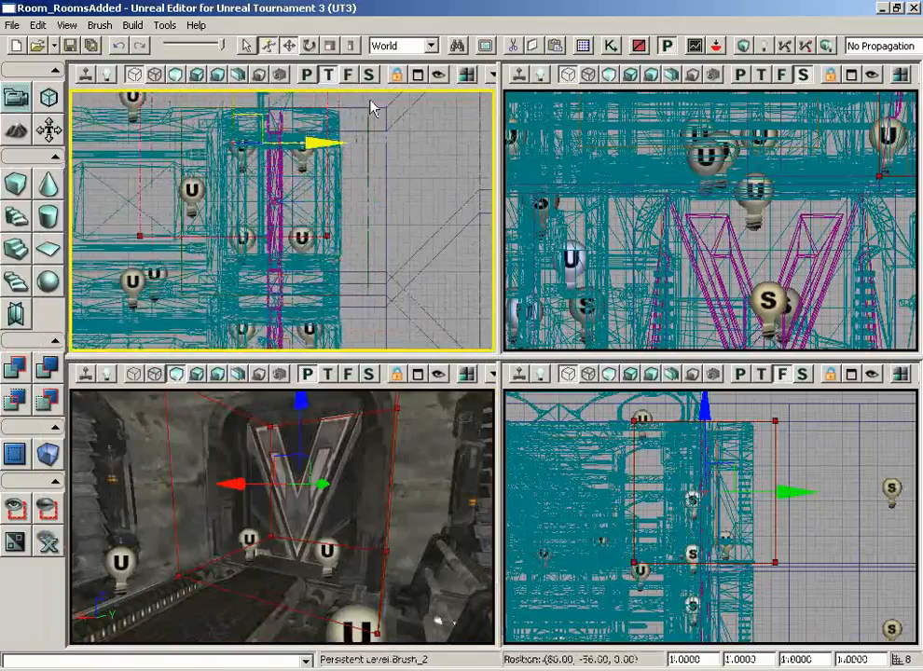
ctrl+drag(371, 99, 325, 3)
click(370, 191)
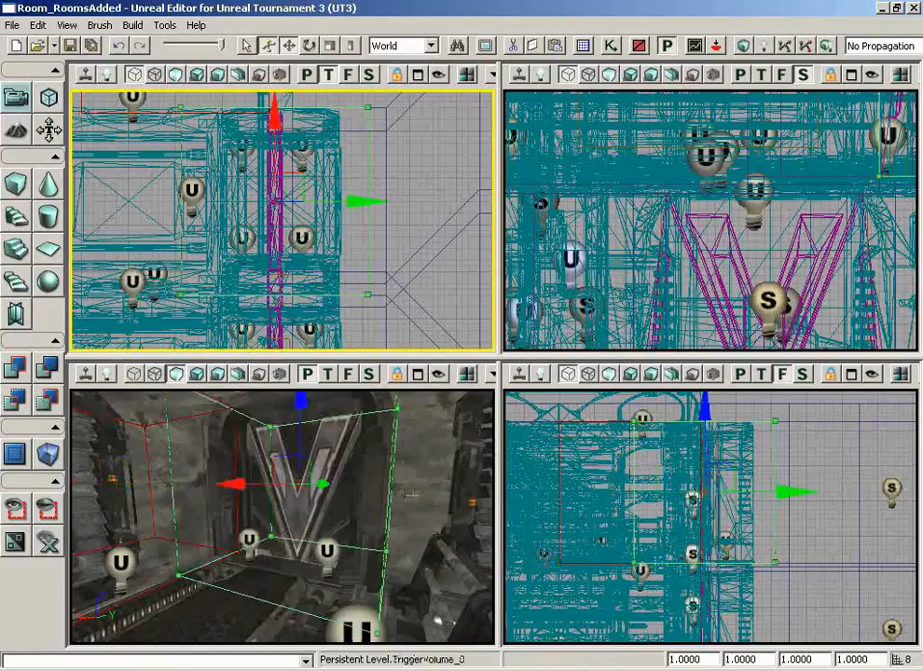
drag(410, 493, 418, 495)
click(611, 45)
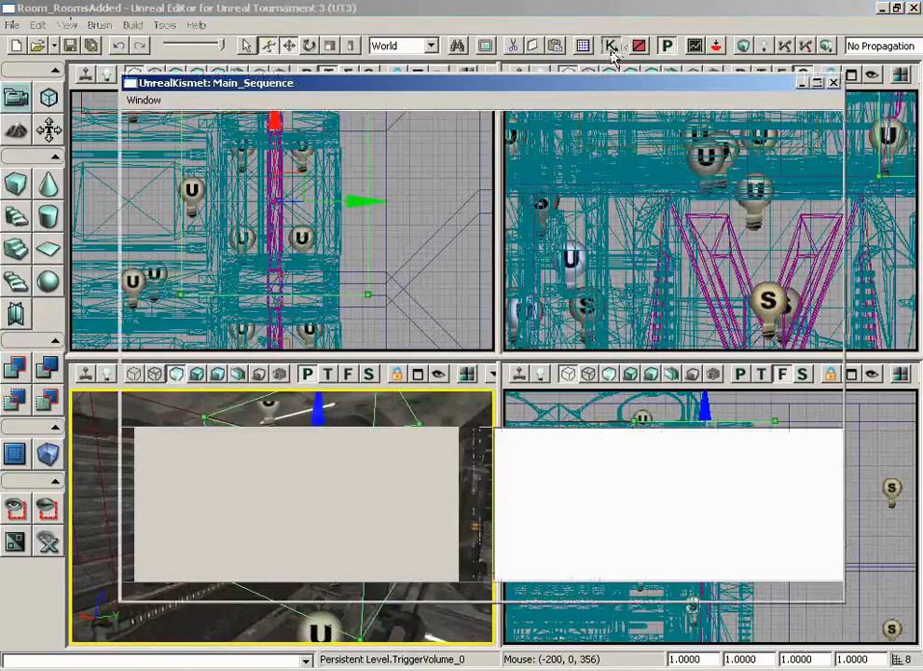
- Add a TriggerVolume_0 Touch event and wire it to the Matinee's Play and Reverse inputs
scroll(439, 264, down, 2)
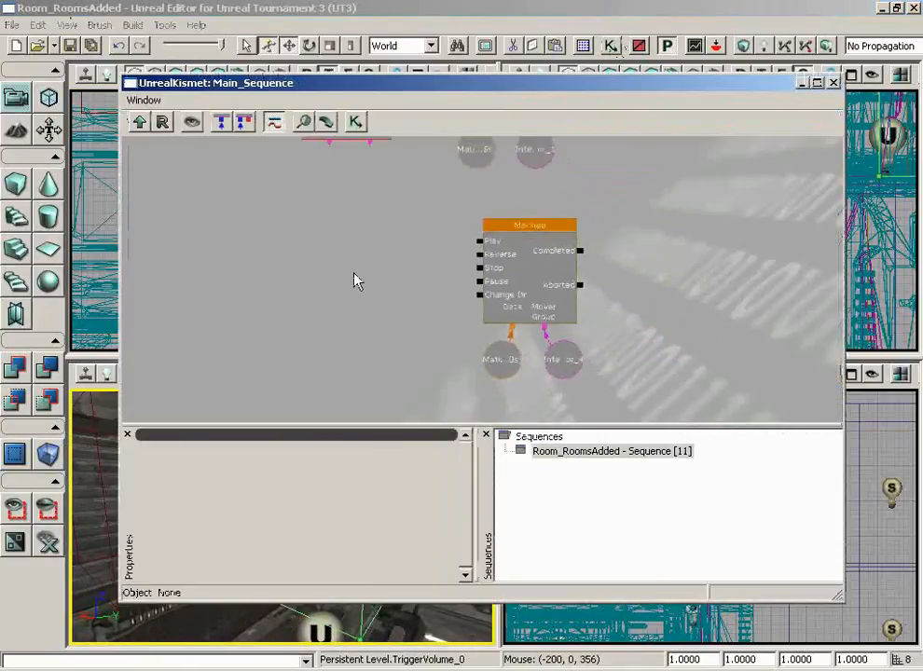
right_click(353, 270)
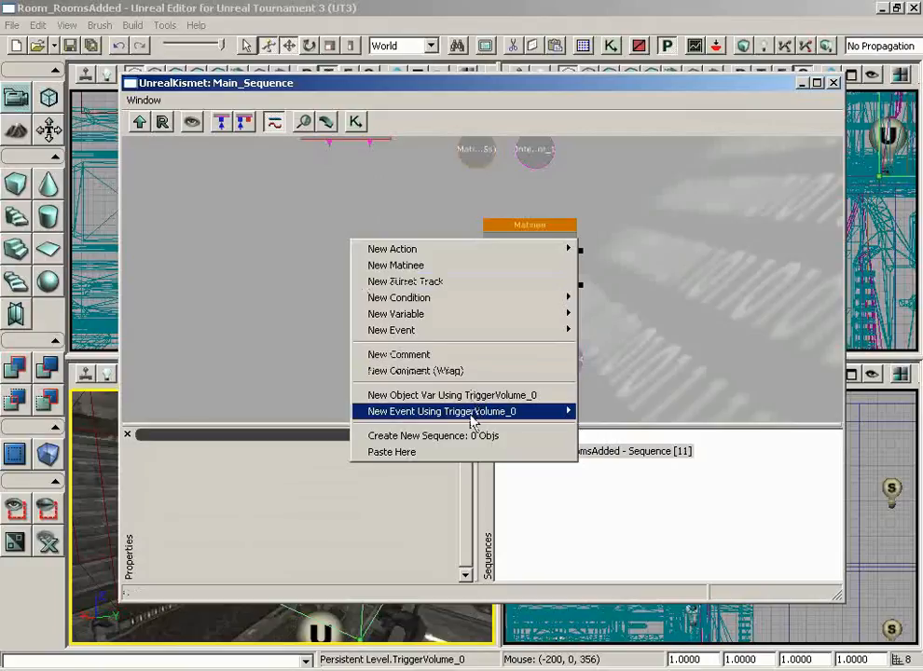
mouse_move(472, 420)
click(605, 413)
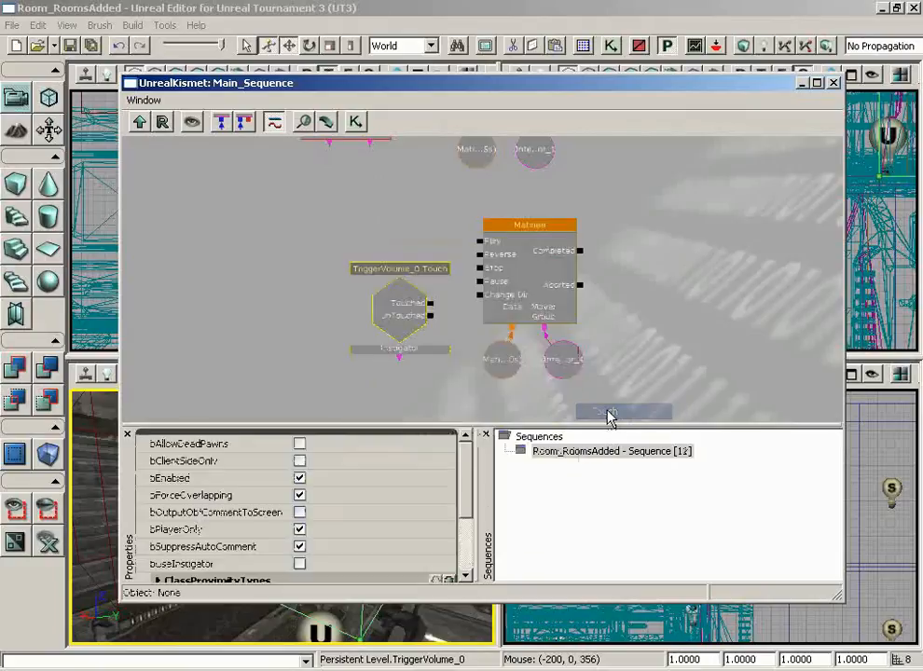
ctrl+drag(408, 317, 406, 258)
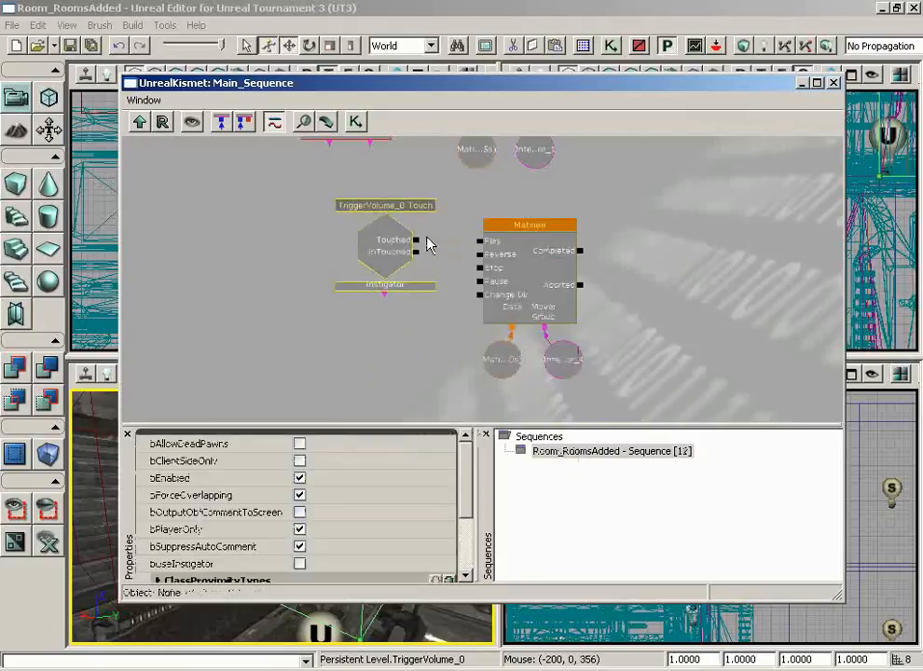
scroll(429, 259, up, 3)
drag(349, 261, 324, 282)
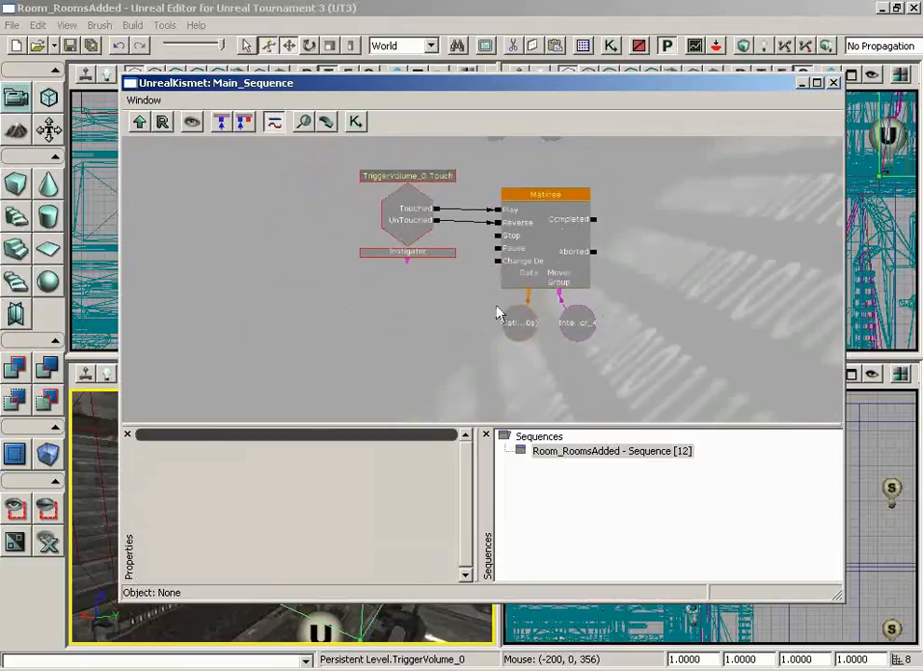
drag(435, 296, 397, 341)
- Set the Touch event's MaxTriggerCount to 0 and close Kismet
click(380, 277)
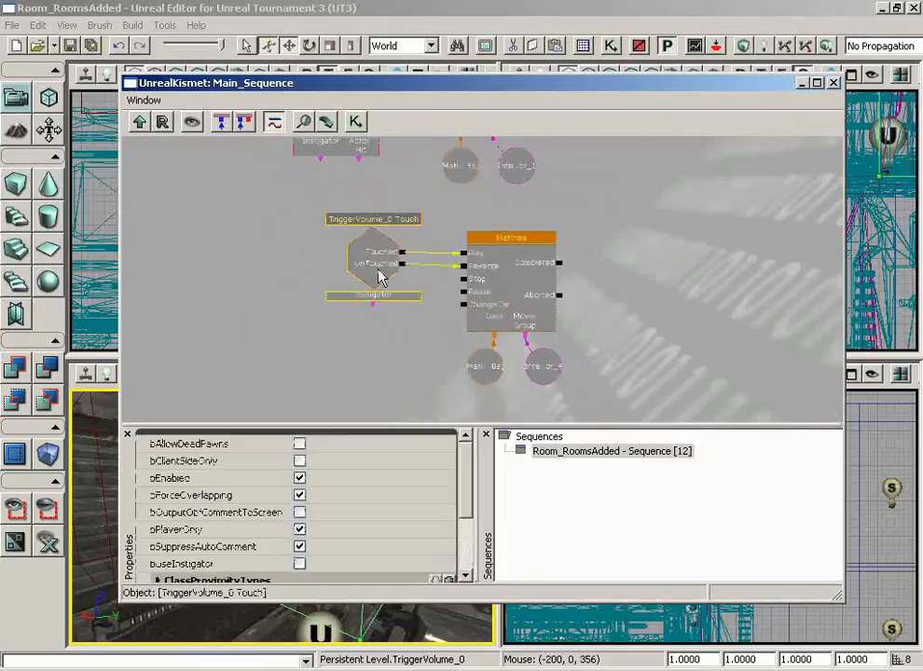
scroll(280, 513, down, 2)
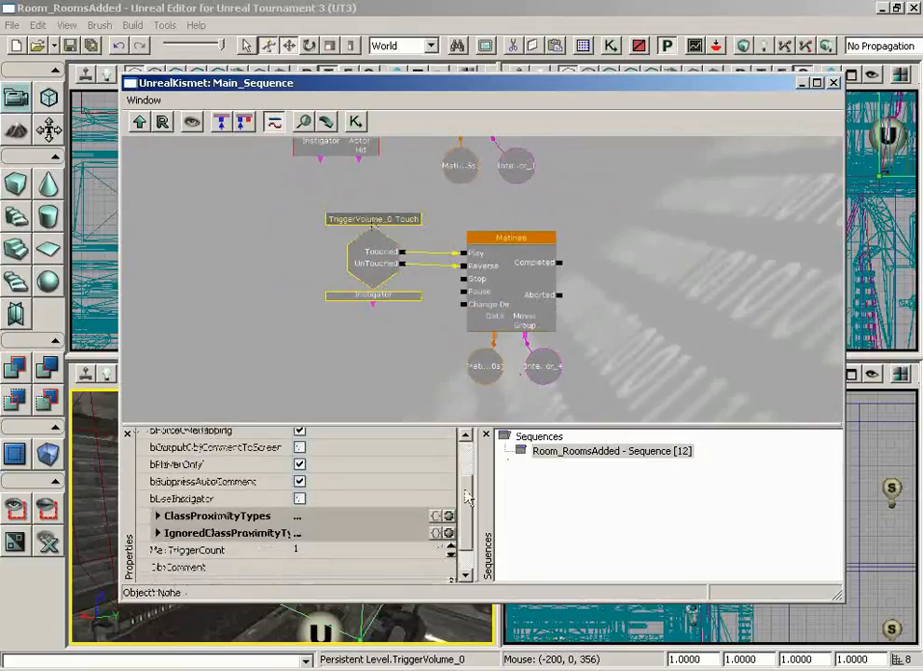
click(312, 517)
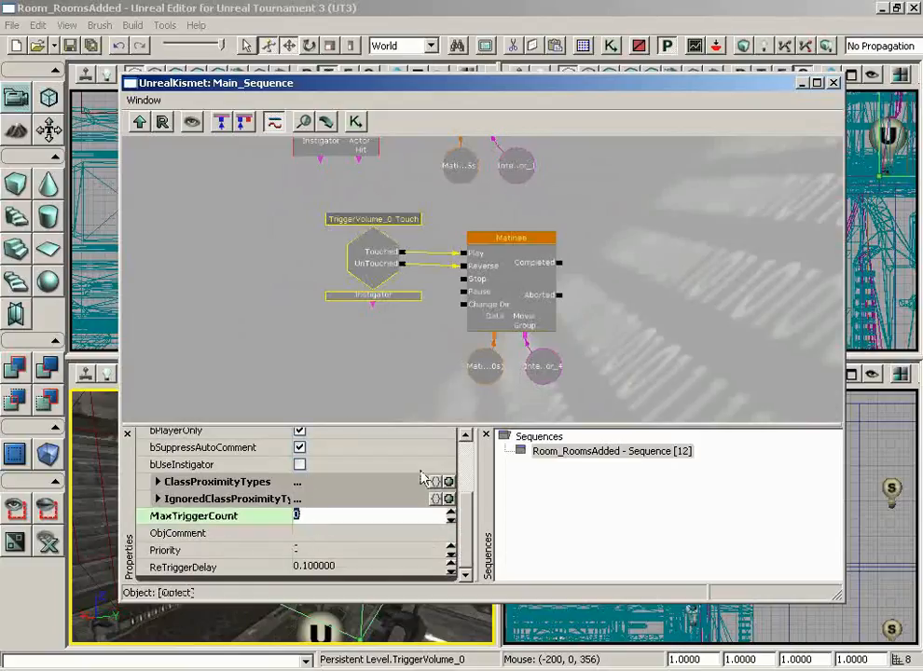
click(833, 82)
drag(372, 554, 372, 554)
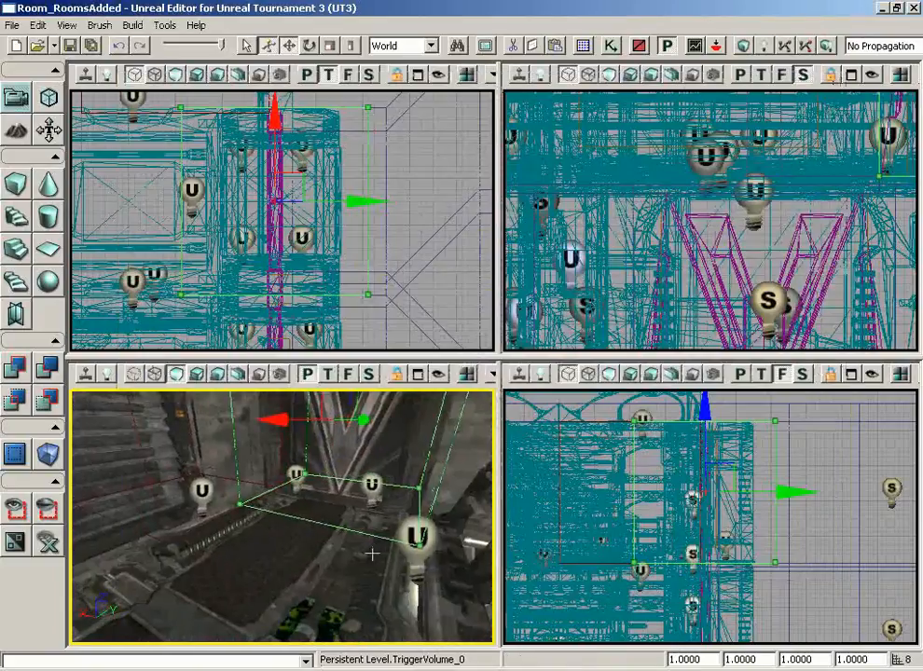
- Start an in-editor play session from the floor in front of the door
right_click(240, 564)
click(204, 600)
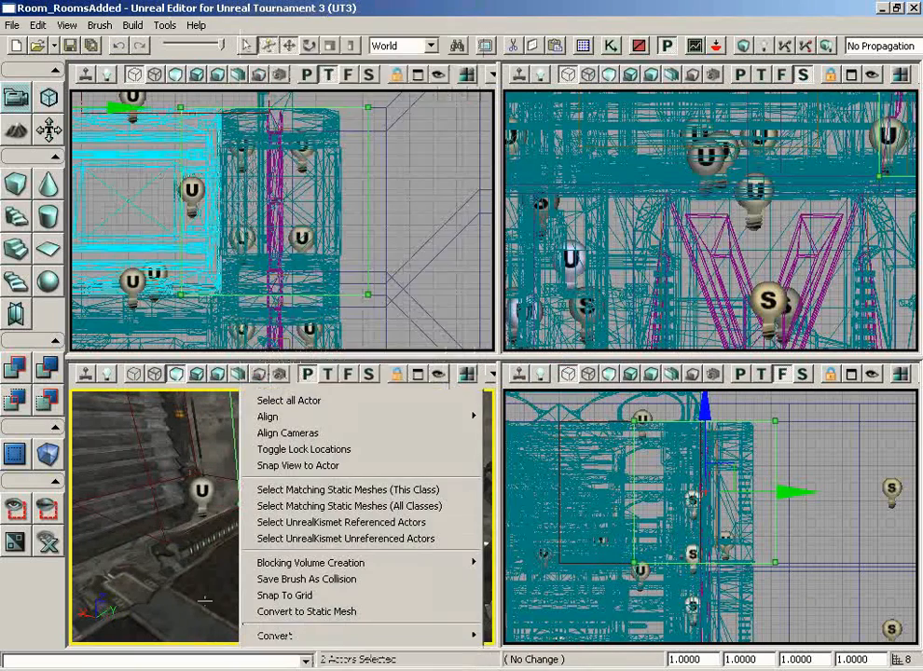
right_click(282, 546)
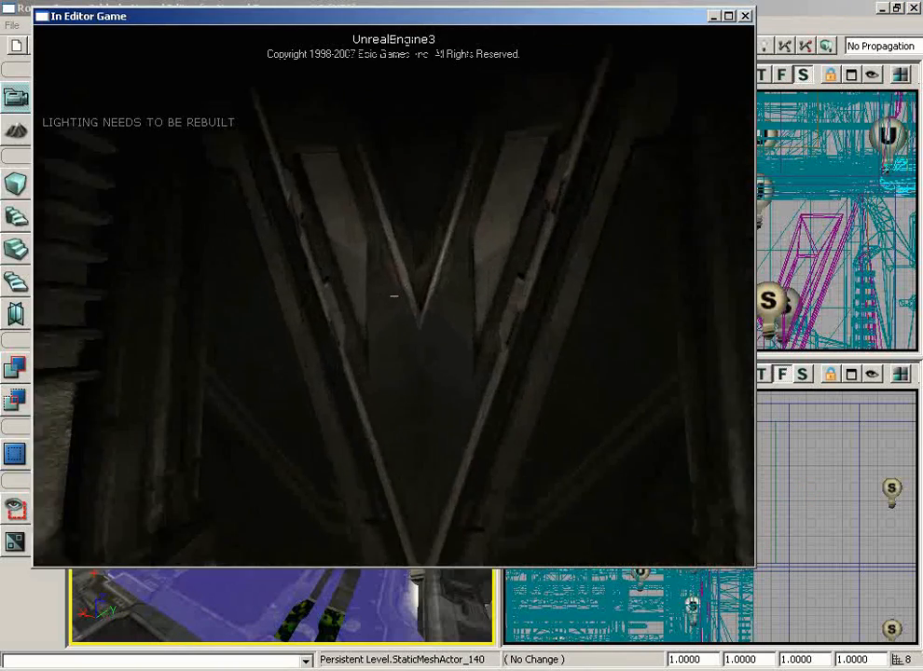
- Walk up to and away from the V door repeatedly to test it, then end the session
key(w)
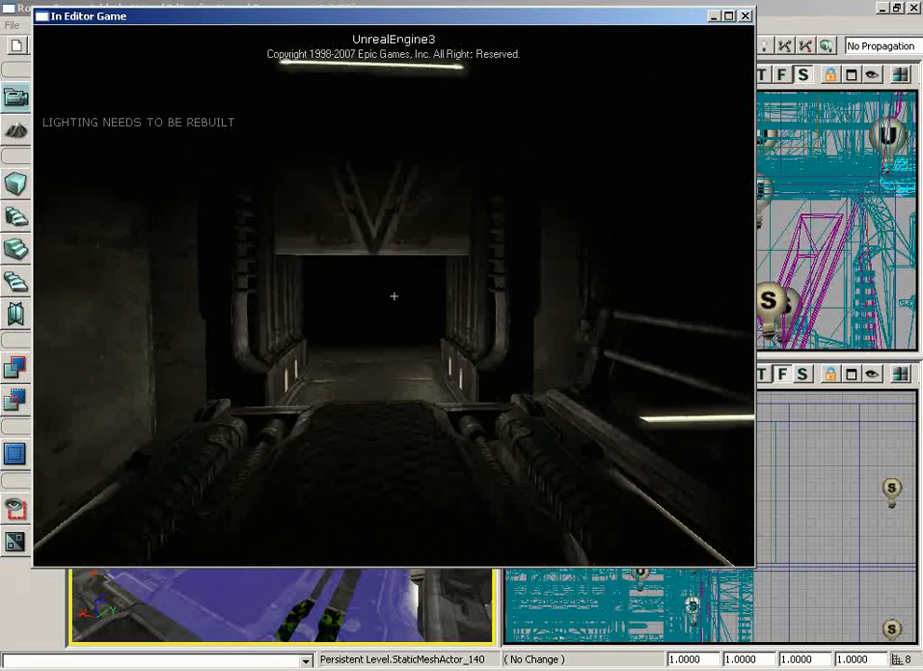
key(w)
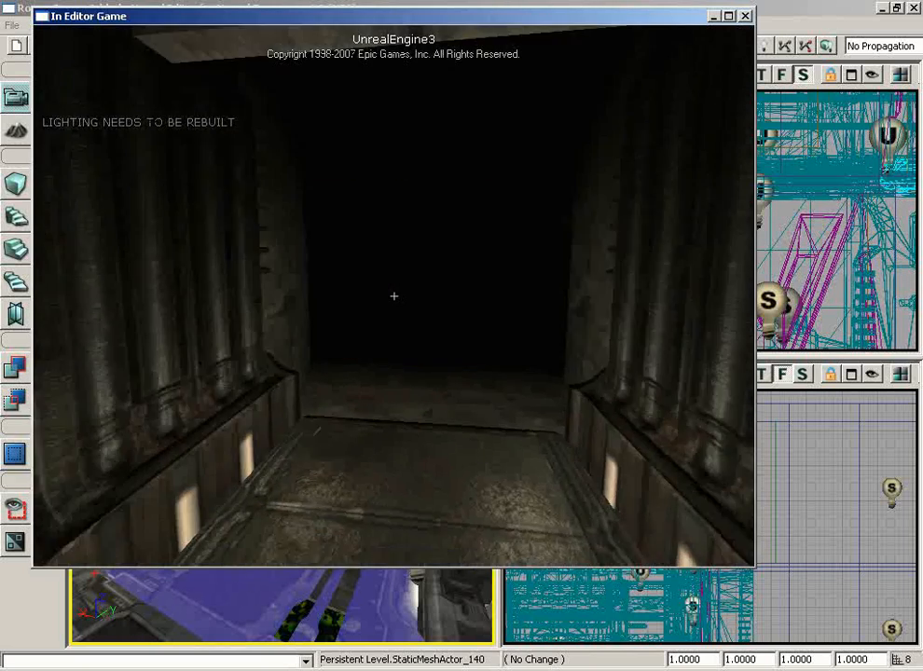
key(w)
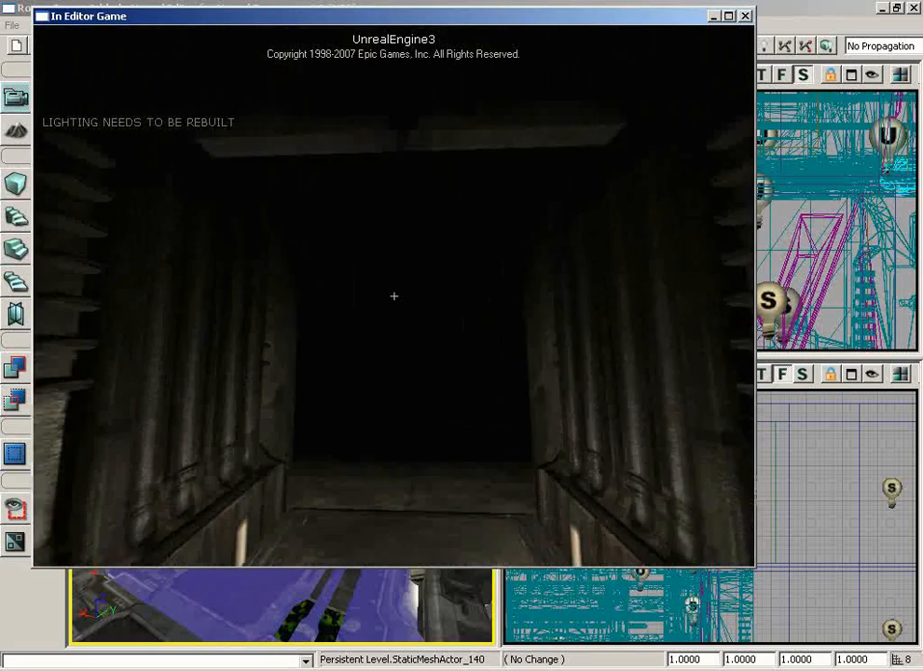
key(s)
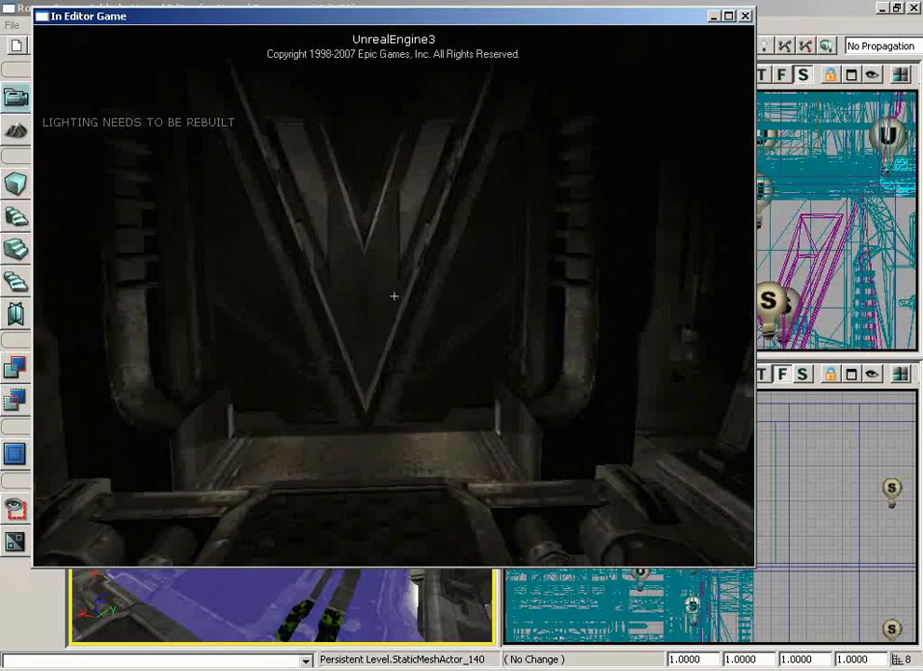
key(s)
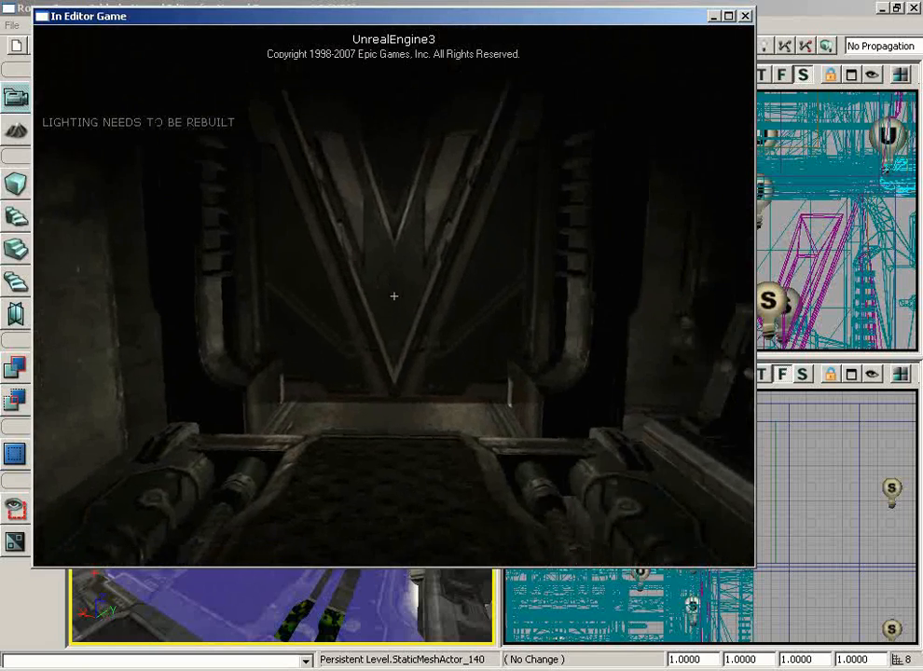
key(w)
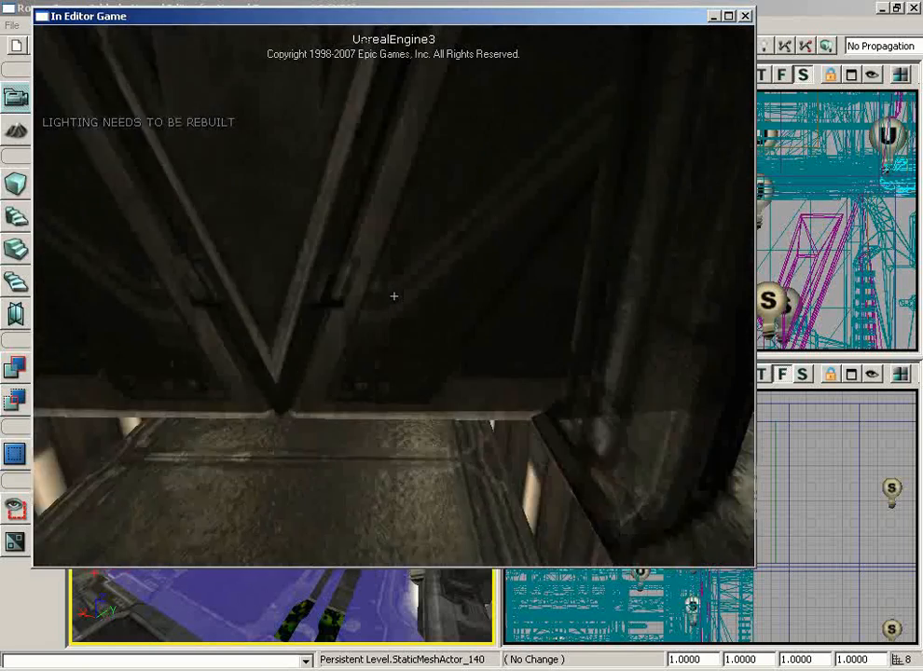
key(s)
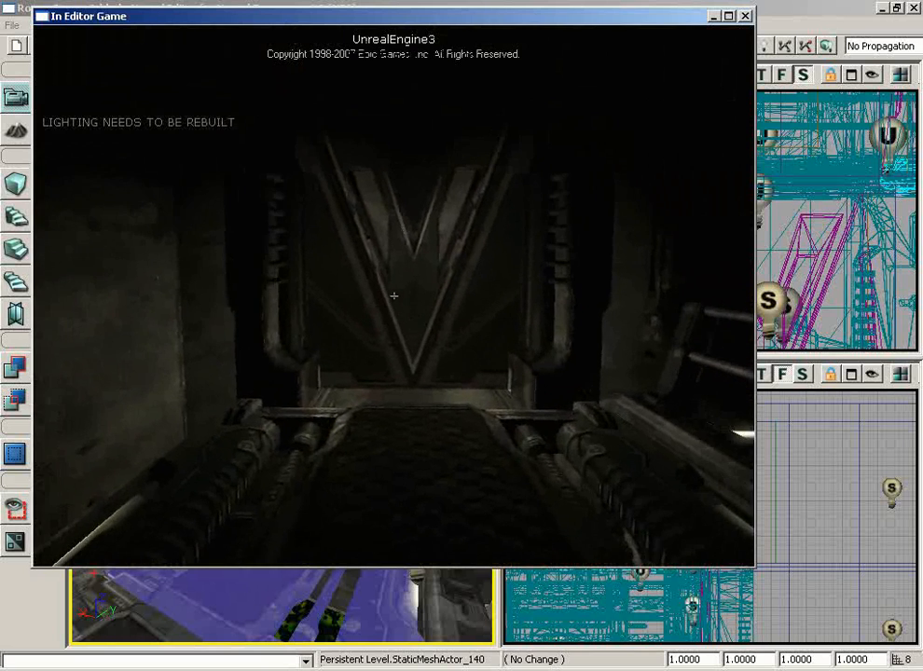
key(w)
key(s)
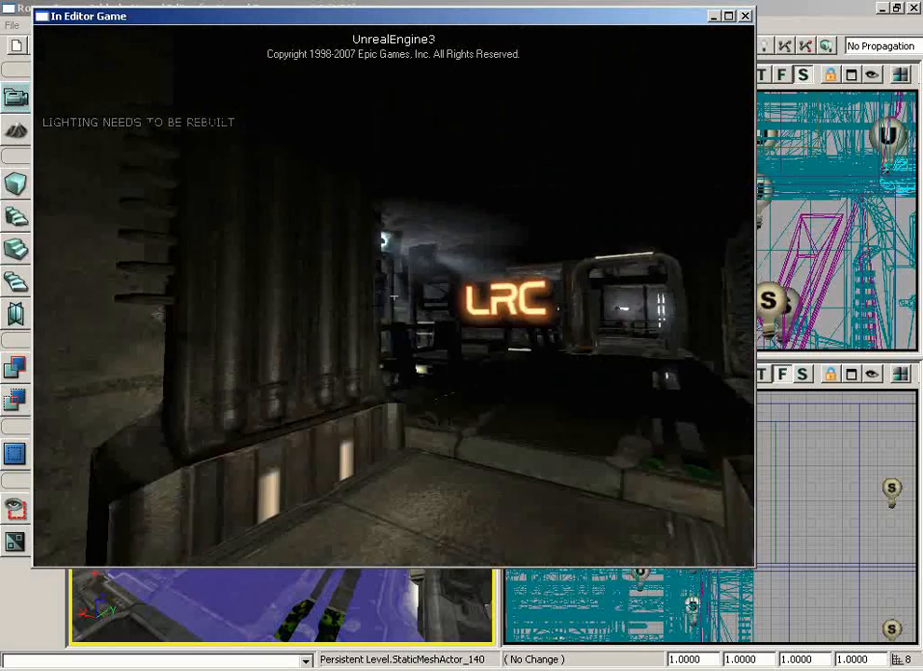
key(w)
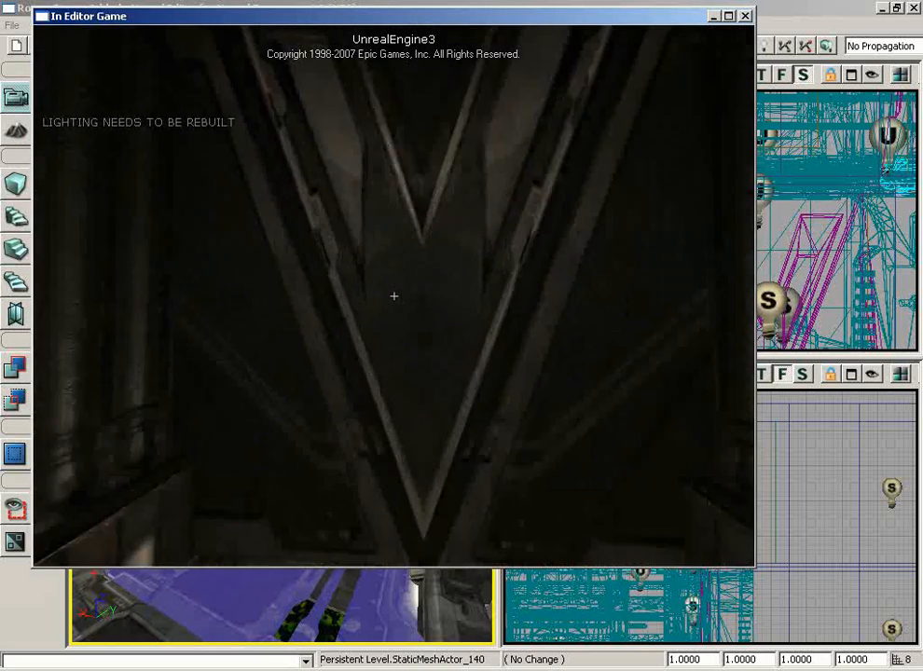
key(s)
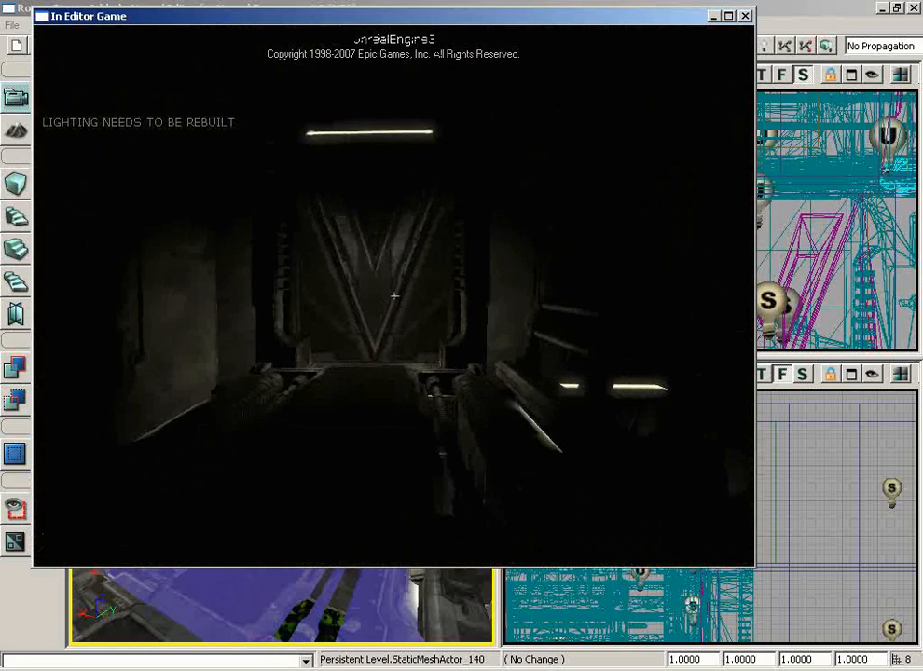
key(Escape)
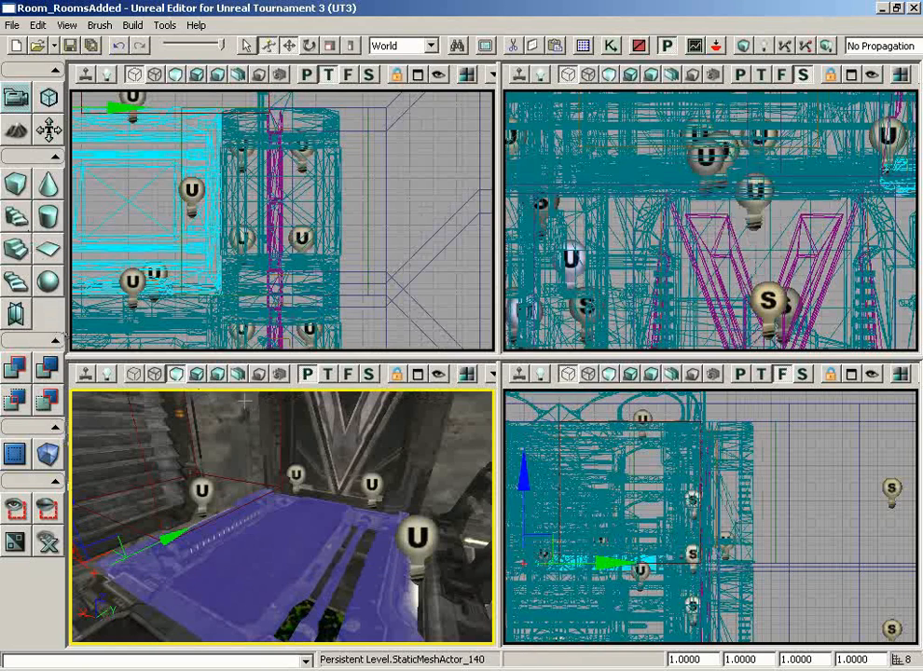
- Select the second V-shaped door, InterpActor_3, and bring up the Kismet main sequence
click(347, 449)
drag(464, 451, 448, 420)
mouse_move(447, 419)
right_down()
mouse_move(385, 444)
mouse_move(449, 451)
mouse_move(455, 427)
right_up()
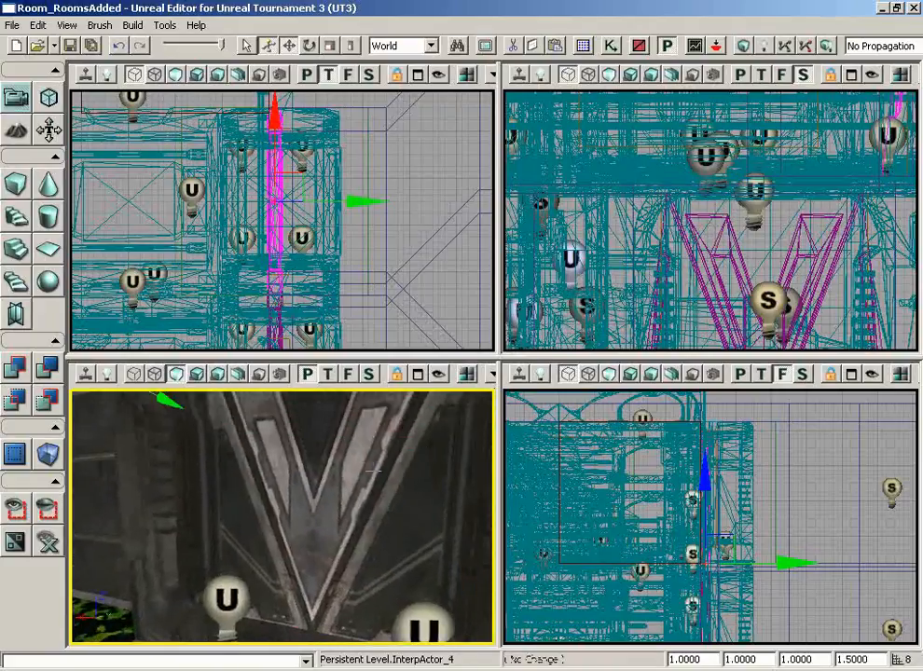
click(313, 453)
drag(313, 452, 310, 481)
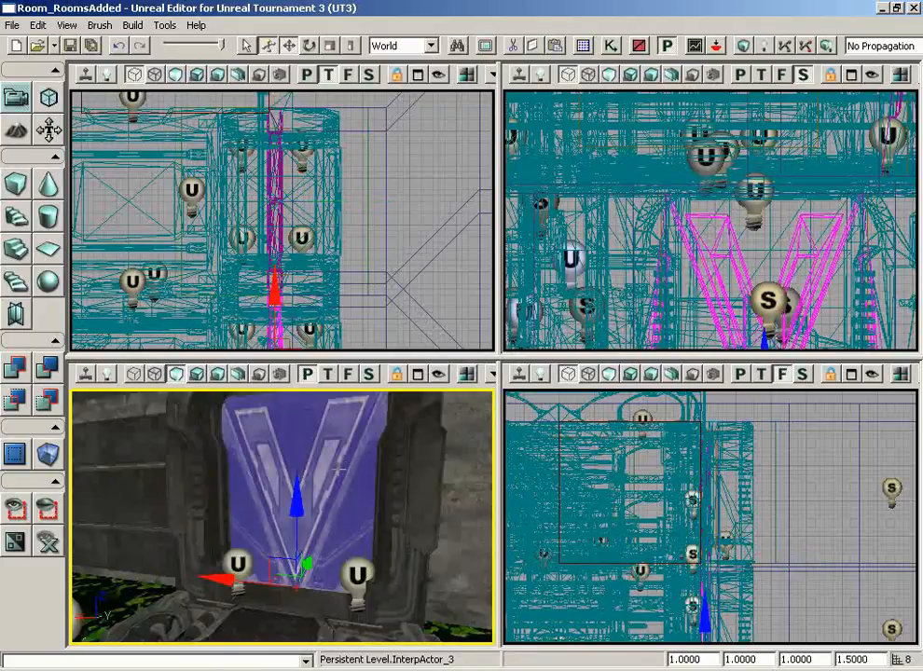
click(611, 45)
scroll(620, 377, down, 4)
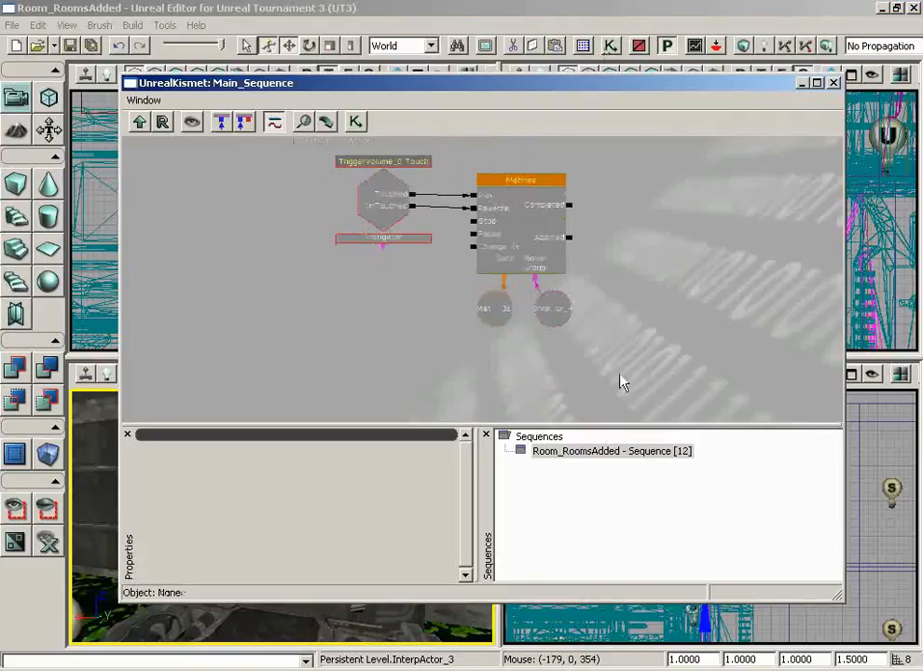
- Add a Mover event and Matinee for InterpActor_3, delete the event node, and edit the Matinee
scroll(612, 383, up, 2)
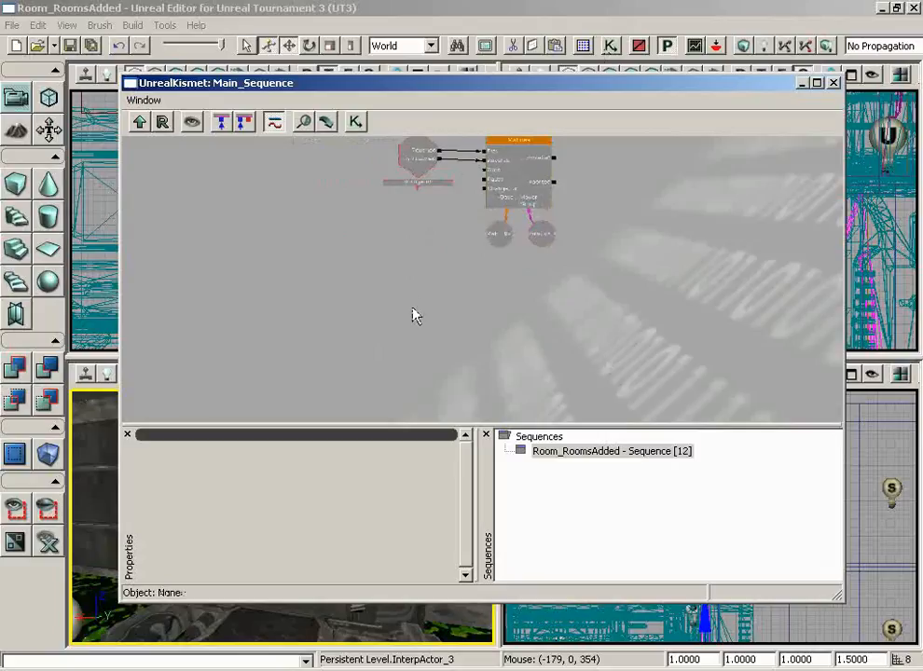
right_click(413, 263)
mouse_move(560, 433)
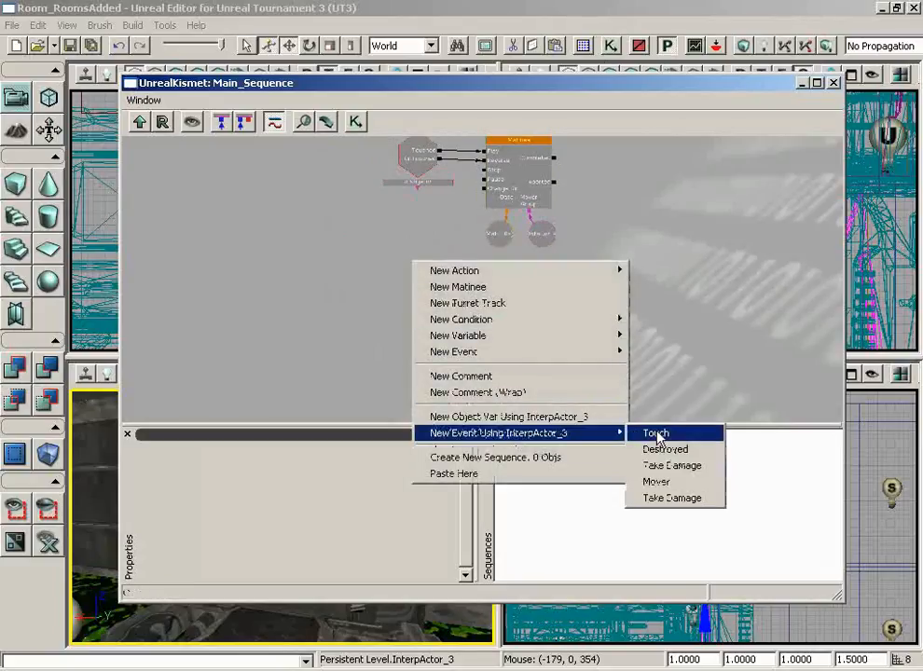
click(657, 483)
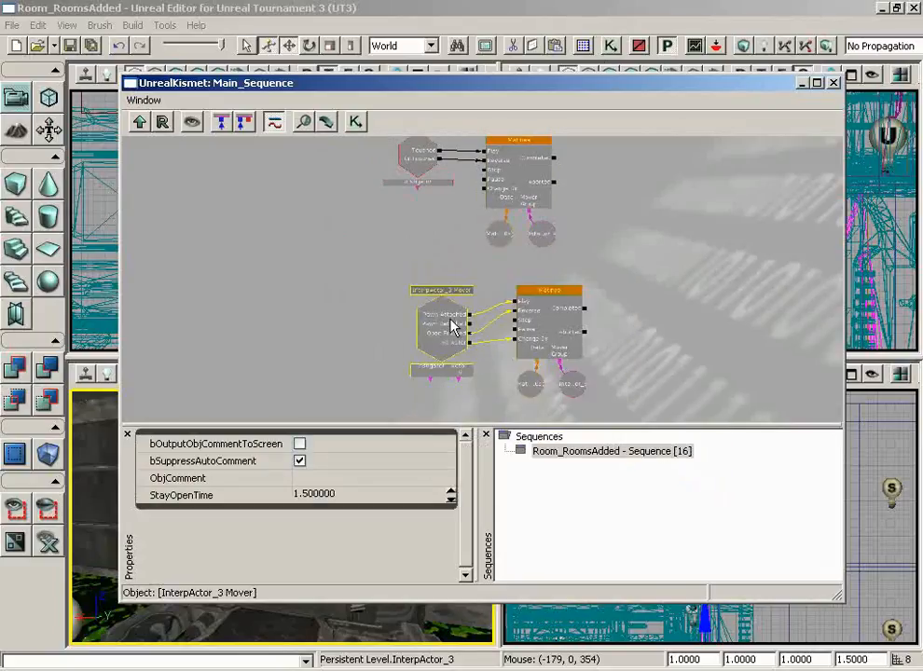
key(Delete)
drag(643, 376, 622, 332)
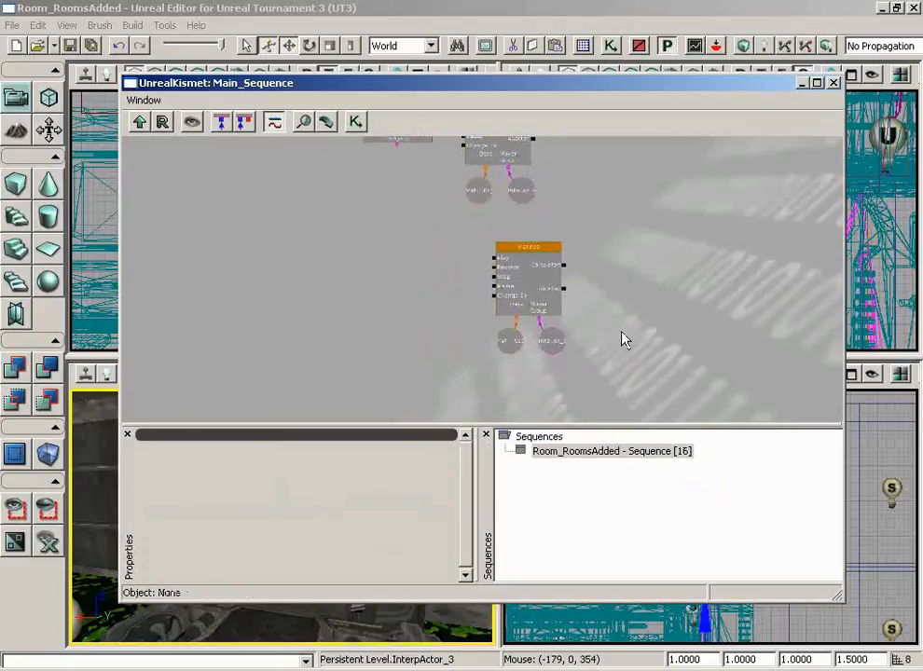
double_click(531, 278)
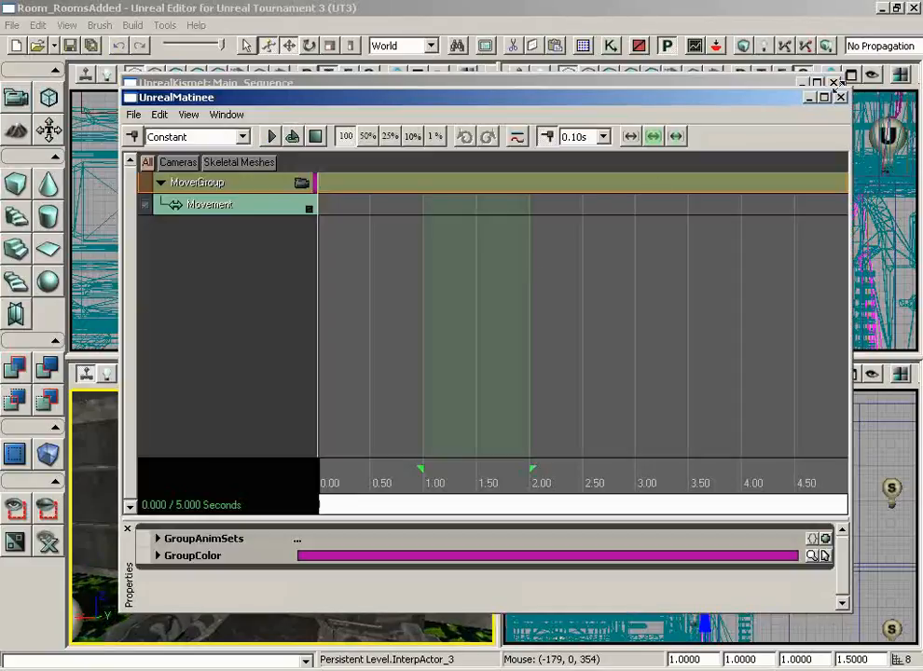
- Close Kismet, shorten the door Matinee from 5 to 1 second, and key Movement at 0.00
click(836, 83)
drag(402, 95, 595, 96)
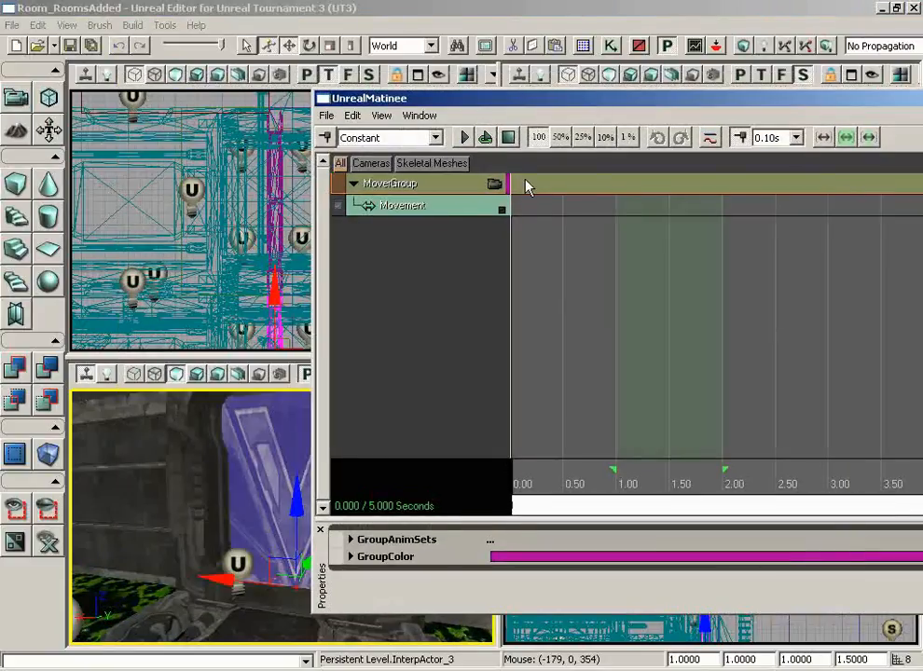
click(450, 206)
scroll(658, 442, down, 1)
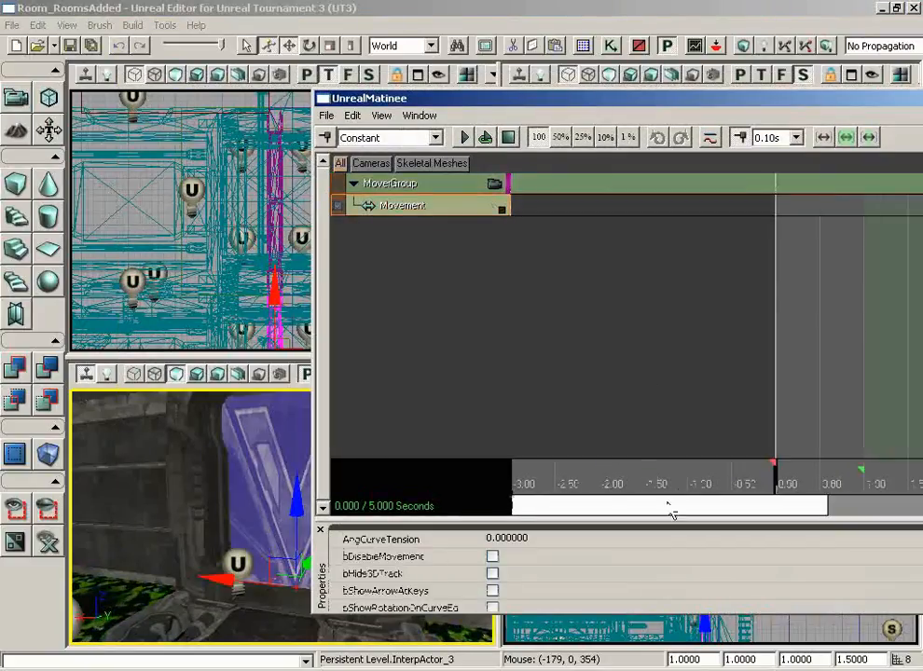
drag(669, 508, 876, 503)
scroll(807, 508, down, 1)
drag(909, 466, 537, 471)
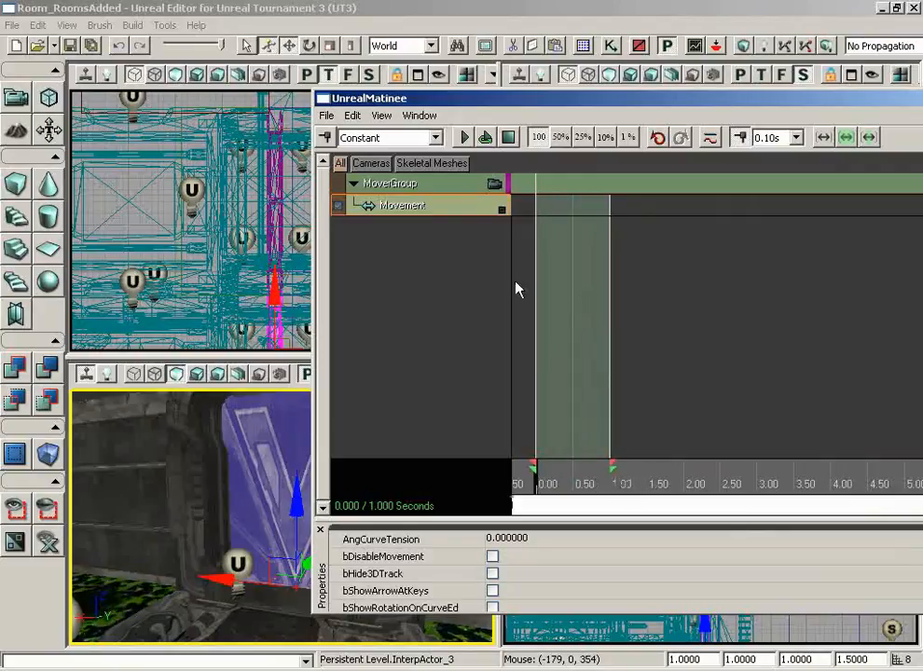
click(323, 138)
- Add a Movement key at 1.00 and raise the V-shaped door up out of its doorway
drag(537, 496, 612, 480)
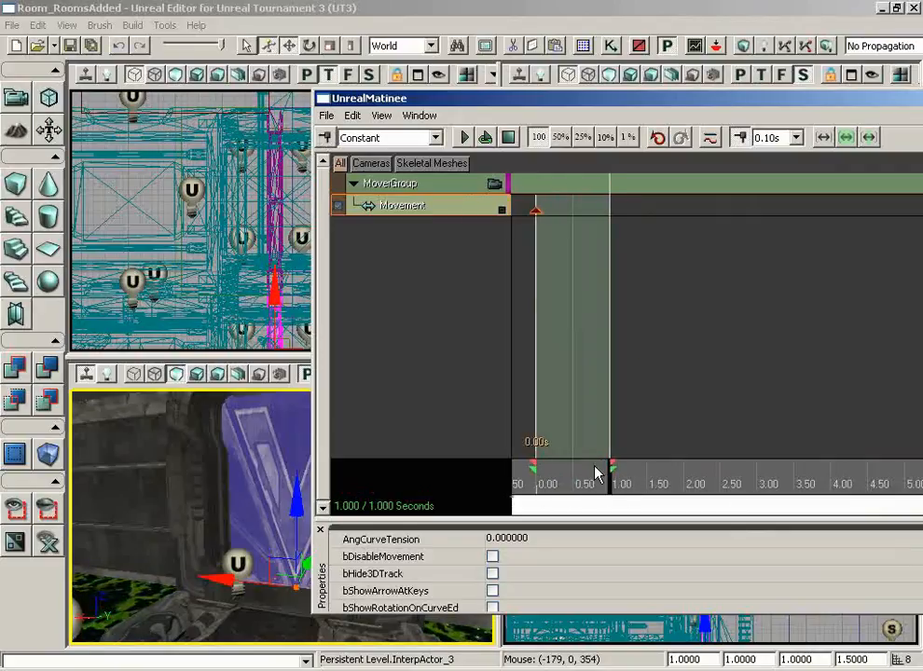
click(323, 138)
drag(509, 93, 765, 98)
drag(344, 451, 440, 448)
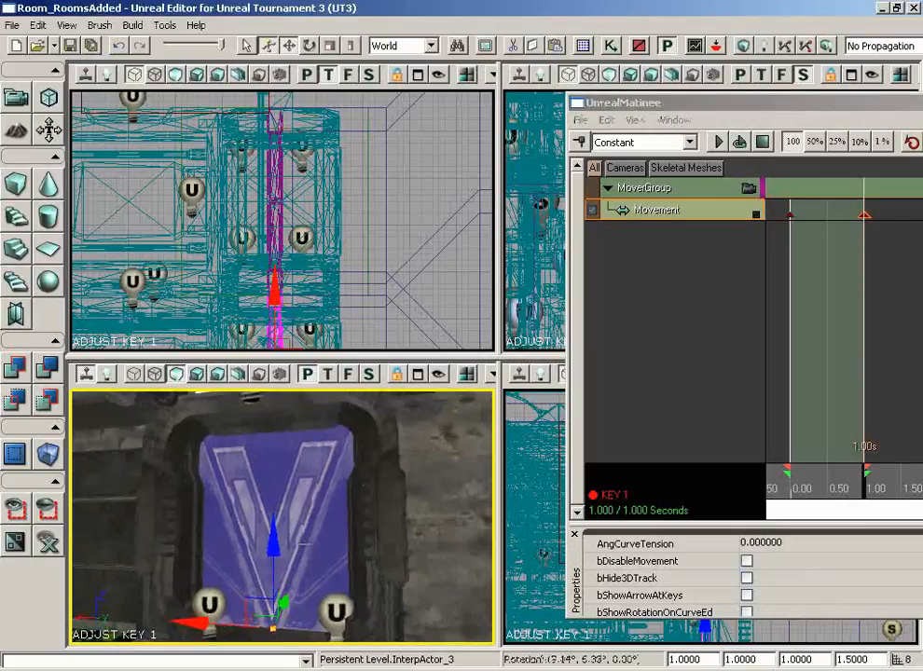
drag(276, 552, 278, 389)
mouse_move(404, 471)
right_down()
mouse_move(404, 503)
mouse_move(401, 466)
right_up()
drag(401, 466, 395, 432)
drag(278, 412, 277, 404)
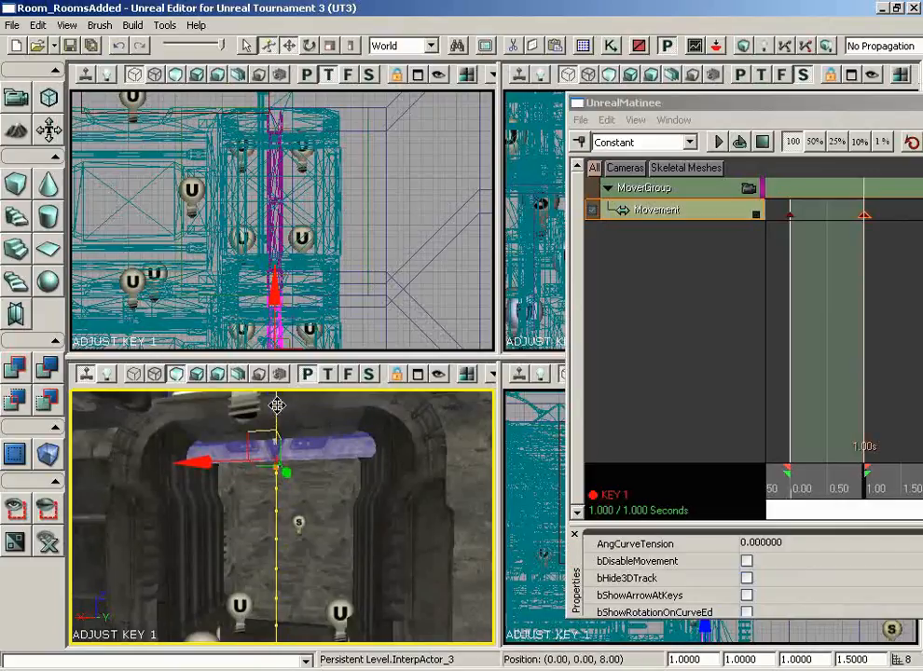
- Orbit the perspective view around the raised door to inspect it from above
right_drag(349, 480, 359, 517)
drag(359, 517, 359, 506)
right_drag(359, 506, 474, 506)
drag(434, 454, 296, 431)
right_drag(297, 431, 287, 390)
mouse_move(287, 389)
mouse_down()
mouse_move(301, 383)
mouse_move(287, 385)
mouse_up()
right_drag(287, 384, 262, 385)
drag(262, 385, 226, 511)
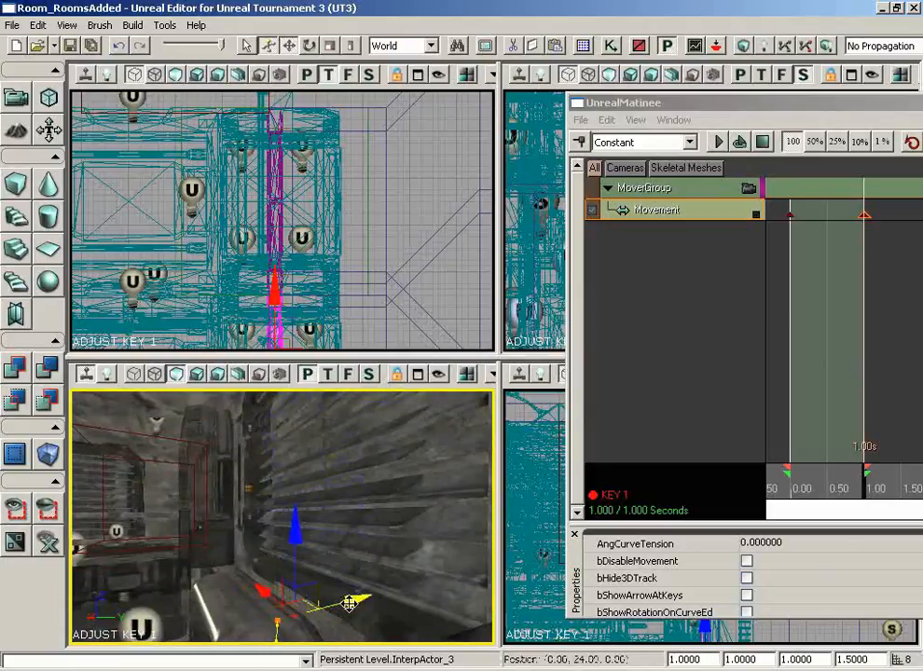
drag(360, 587, 322, 559)
right_drag(322, 560, 273, 441)
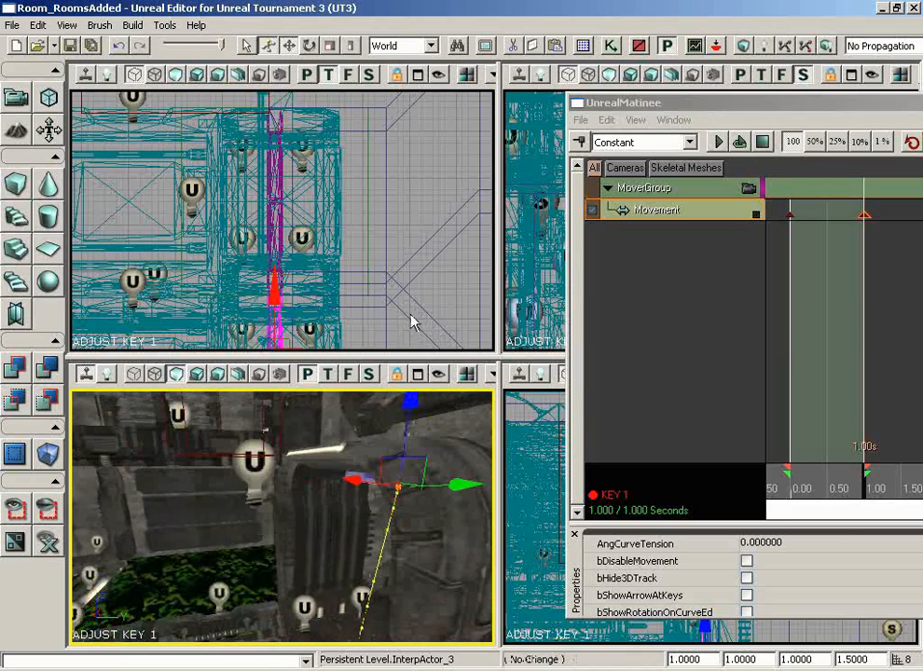
right_drag(411, 322, 392, 353)
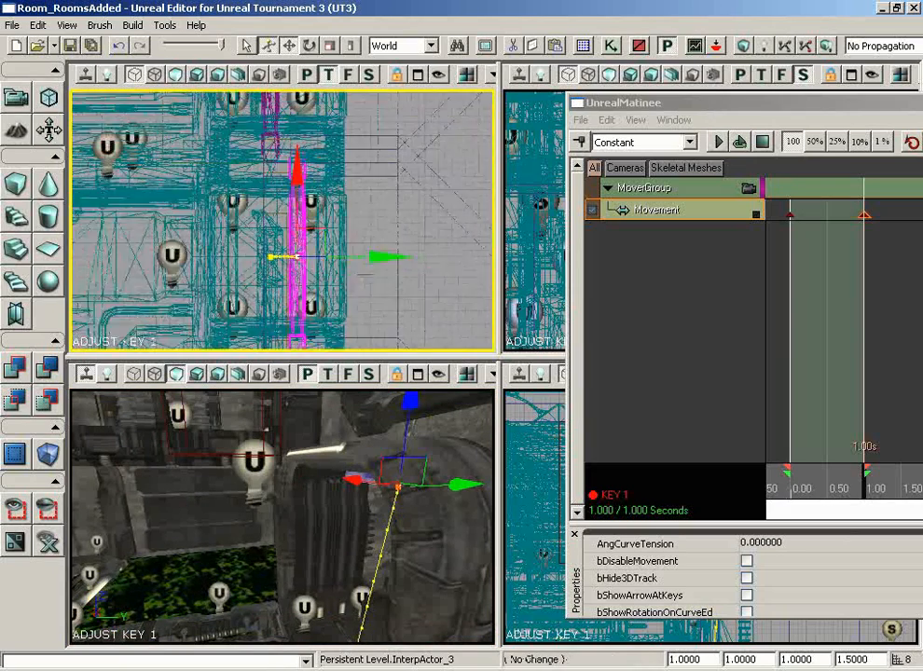
- Zoom the Top view in around the door and pull the perspective view back over the room
scroll(365, 276, down, 1)
click(457, 560)
click(449, 538)
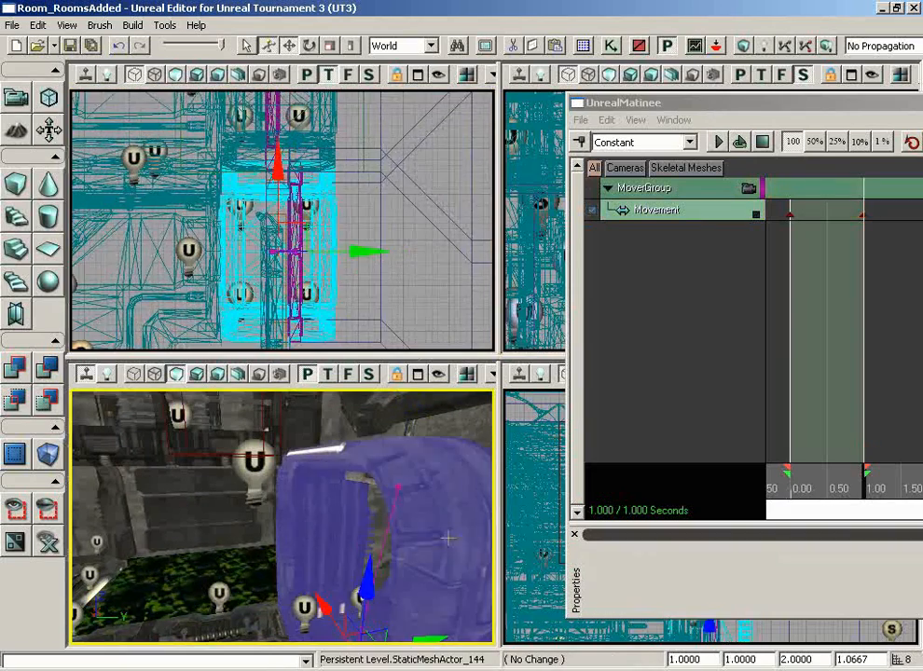
right_drag(411, 310, 398, 286)
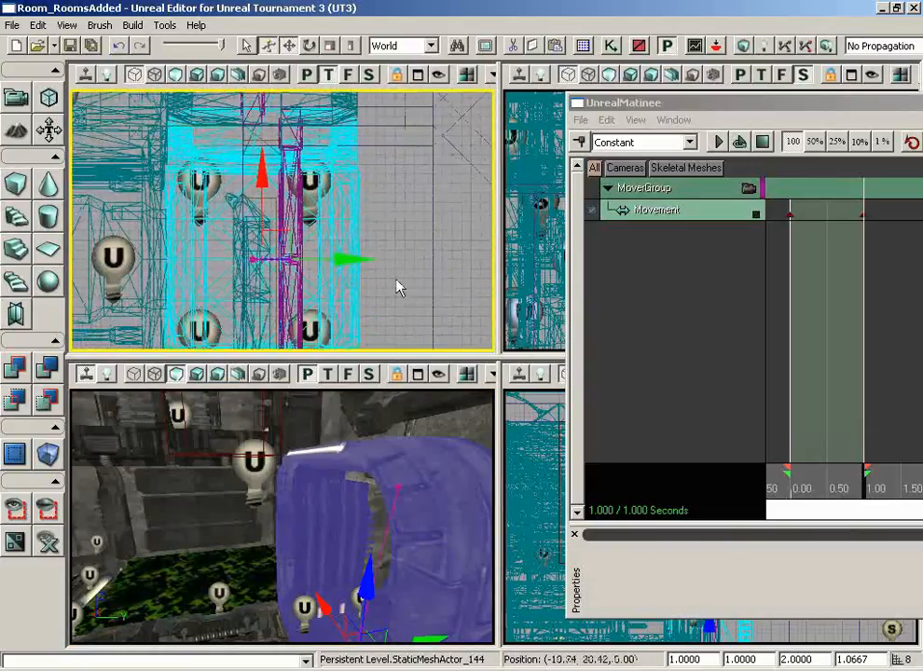
click(297, 203)
click(301, 207)
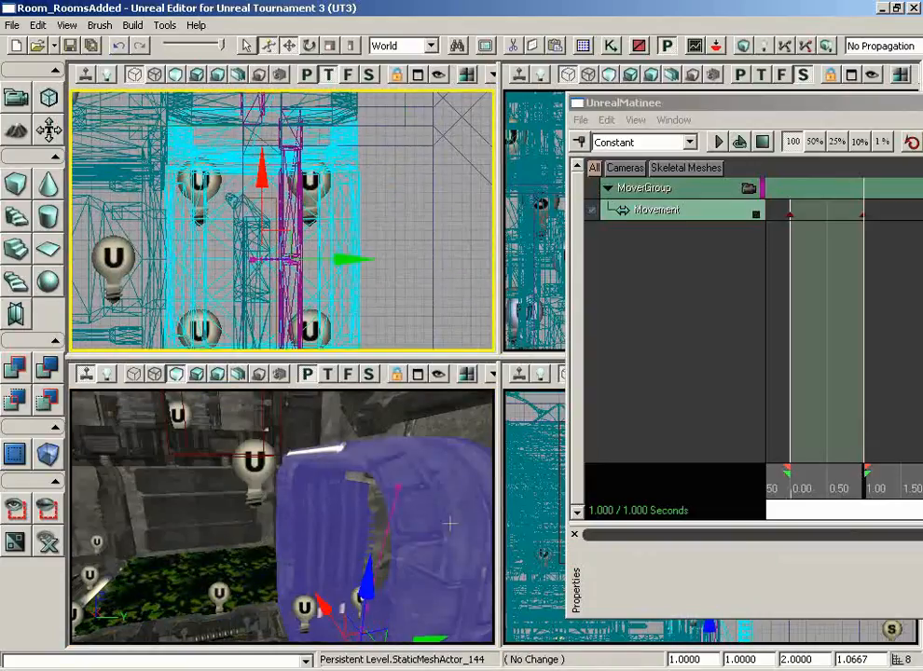
drag(451, 525, 455, 532)
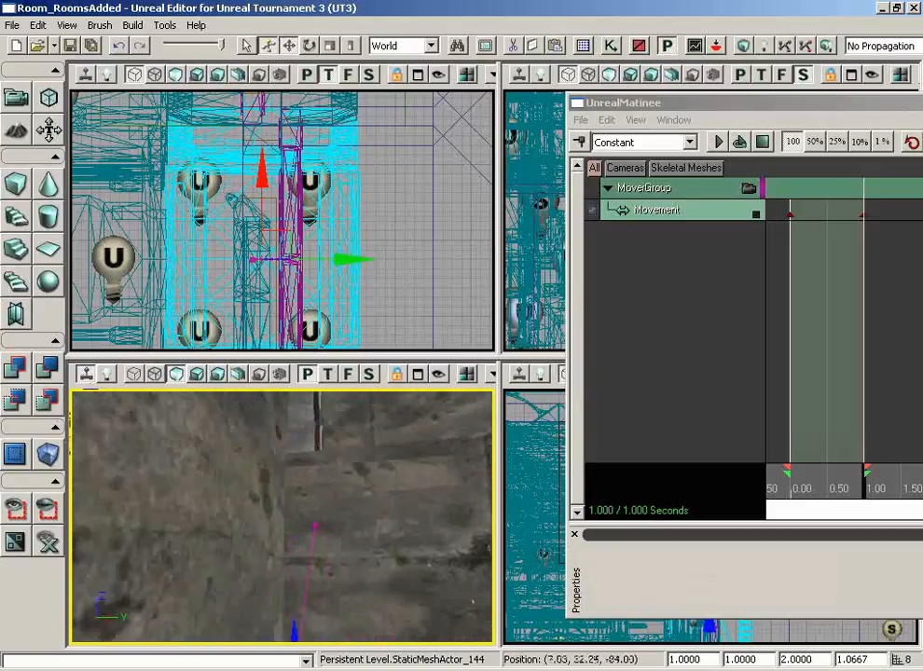
drag(96, 496, 96, 596)
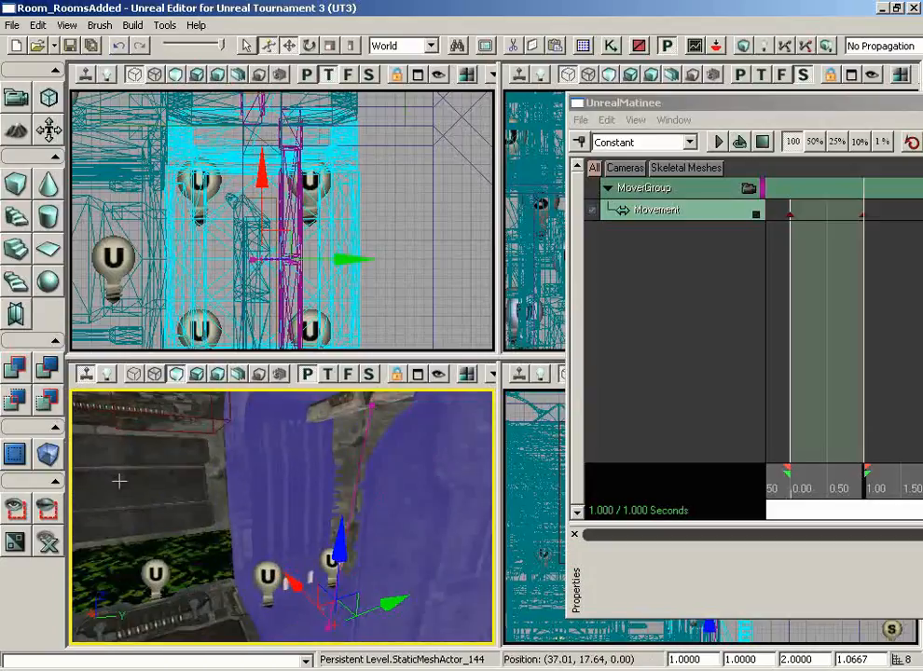
- Return the sequence to 0.00, reselect InterpActor_3, and shift it along the X axis
drag(870, 494, 728, 485)
drag(476, 536, 455, 534)
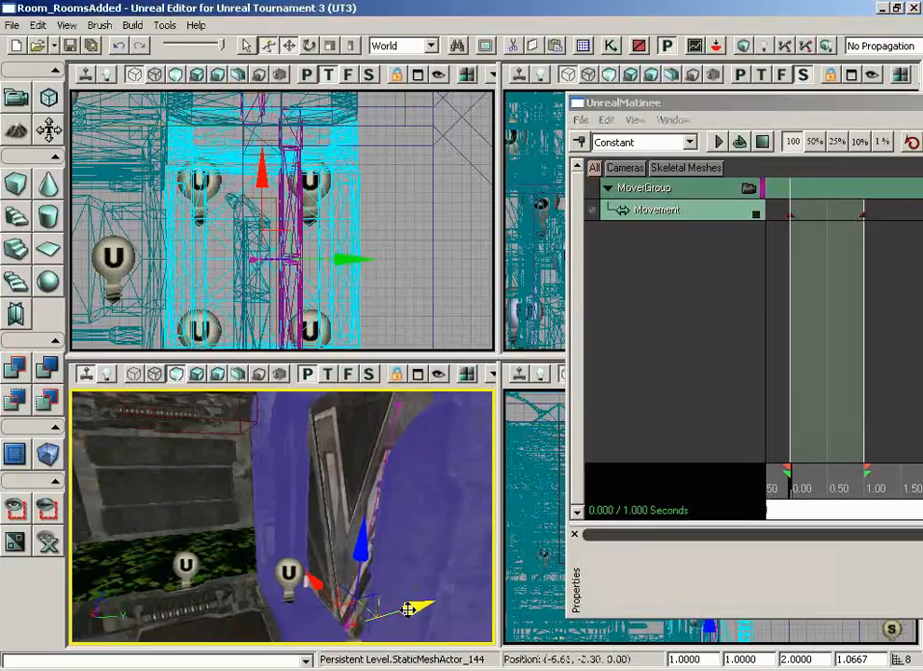
click(357, 483)
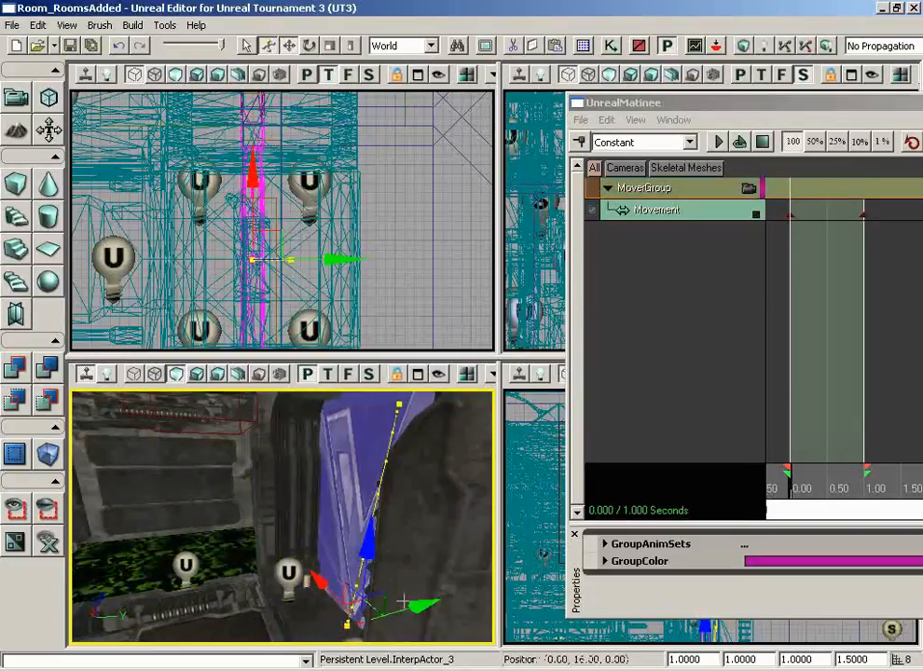
scroll(420, 331, up, 4)
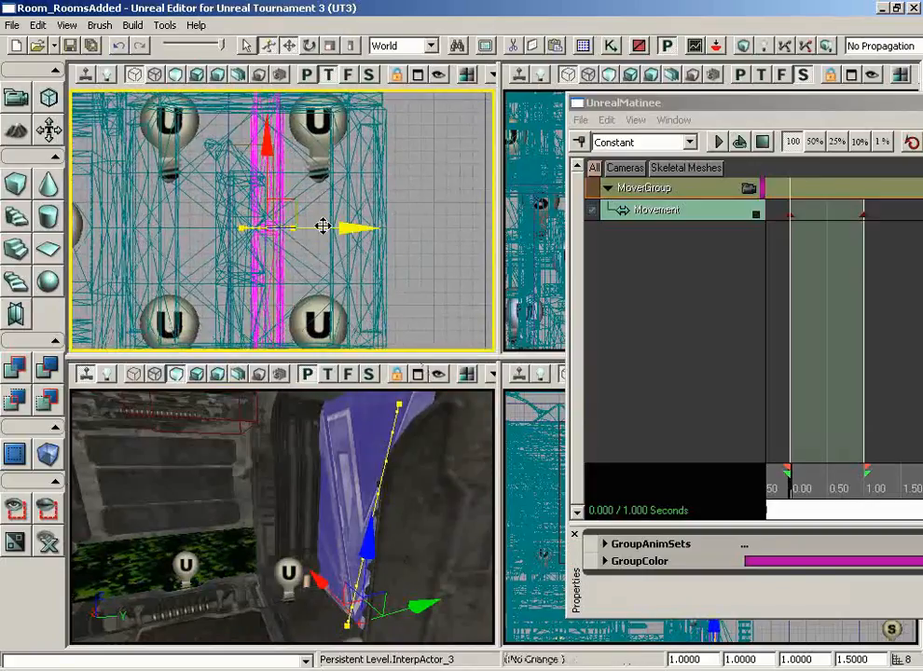
drag(323, 227, 331, 225)
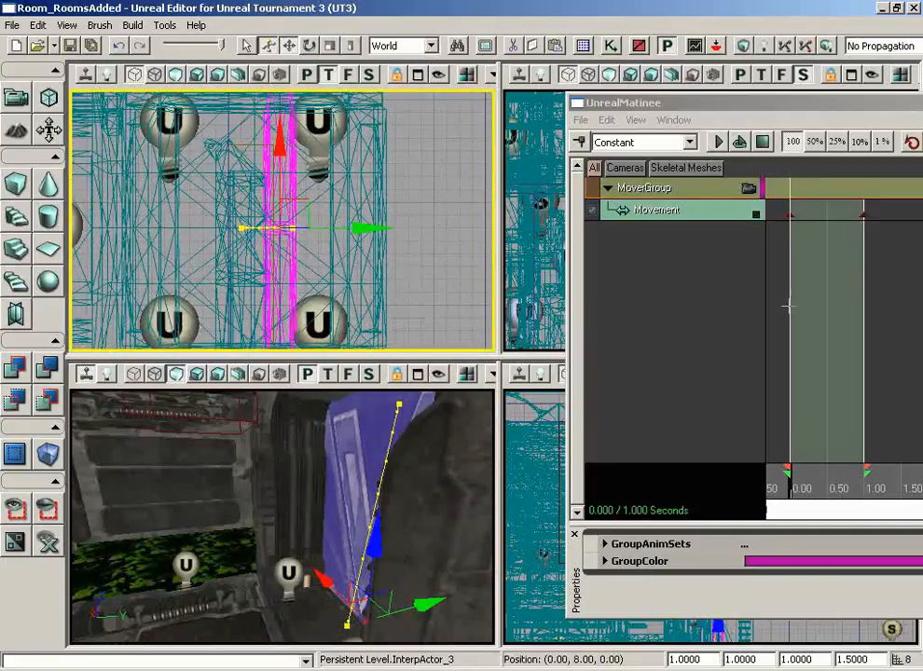
- Move the door's key 0 pose right along X in the Top view and scrub to preview
click(790, 215)
click(473, 309)
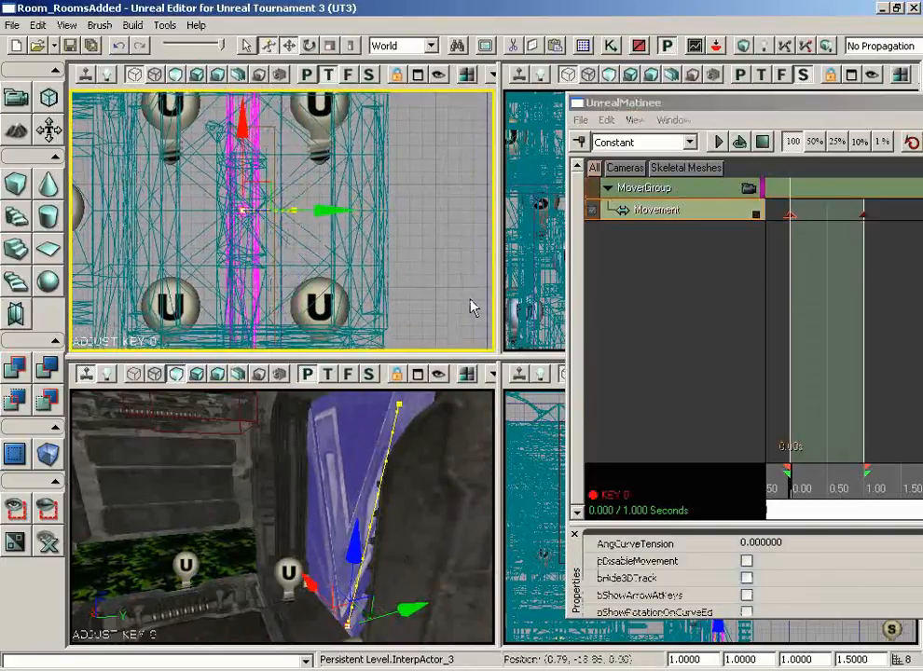
drag(323, 209, 364, 210)
right_drag(462, 427, 373, 455)
drag(373, 455, 487, 517)
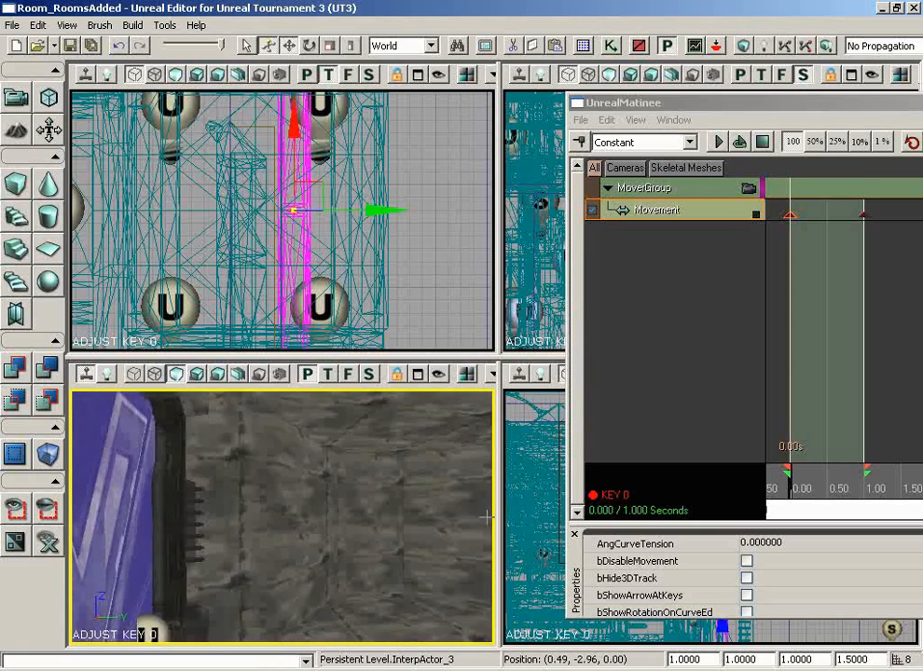
right_drag(487, 517, 422, 594)
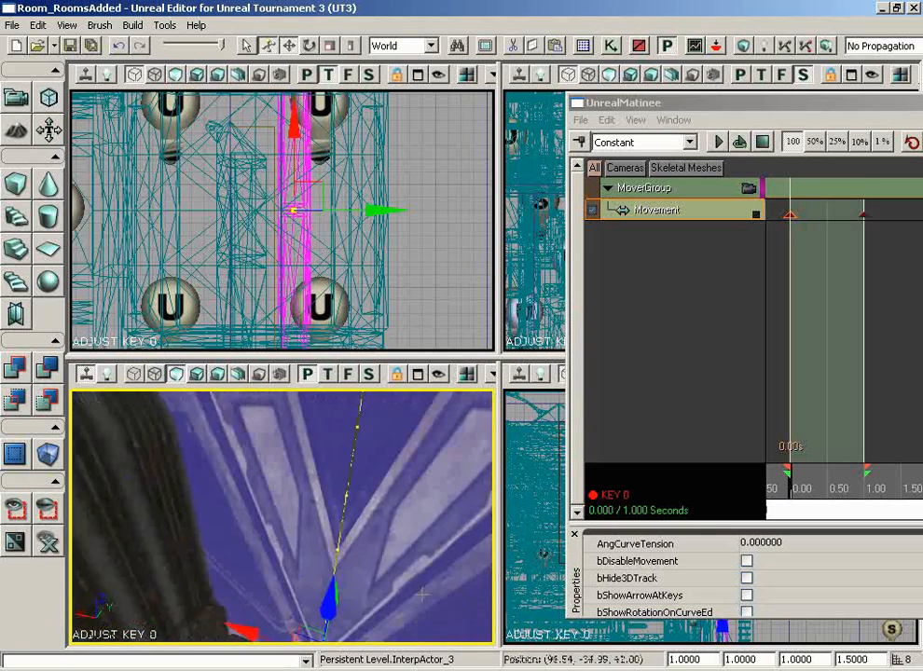
drag(423, 593, 458, 630)
right_drag(474, 589, 472, 536)
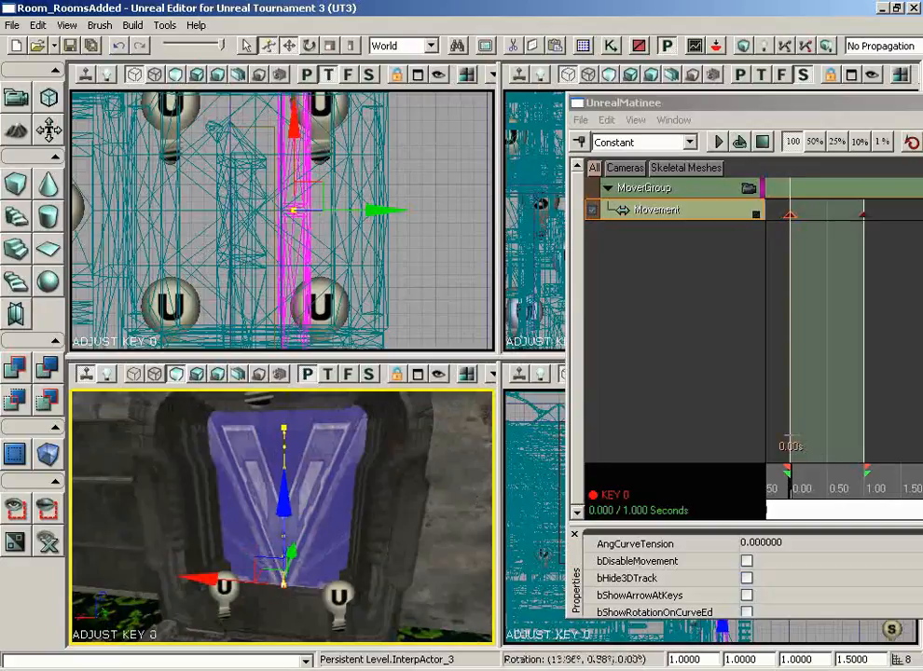
mouse_move(794, 499)
mouse_down()
mouse_move(884, 494)
mouse_move(788, 489)
mouse_up()
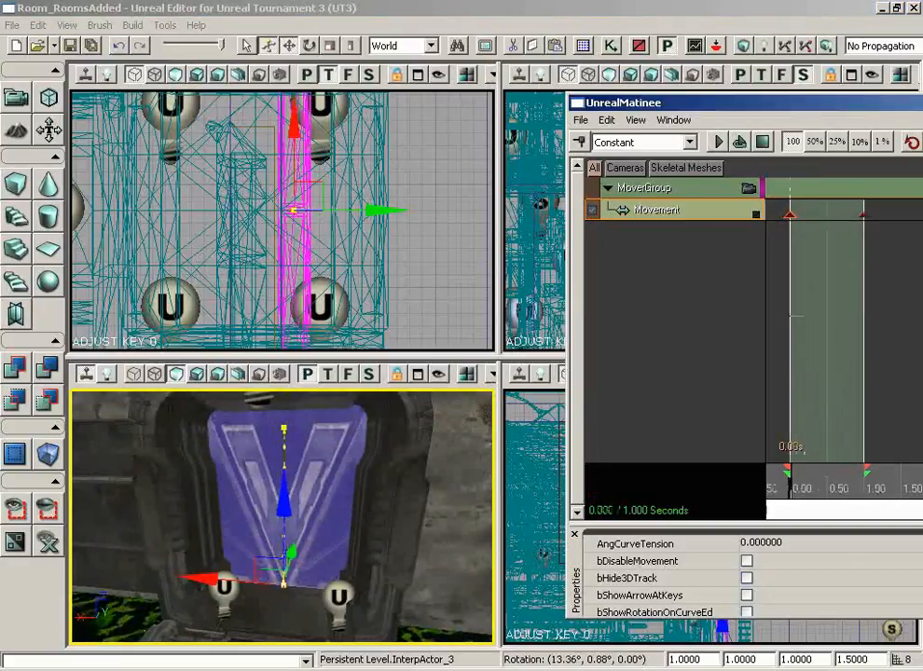
- Close the Matinee editor and pan the Top view toward the trigger volume
drag(753, 101, 315, 77)
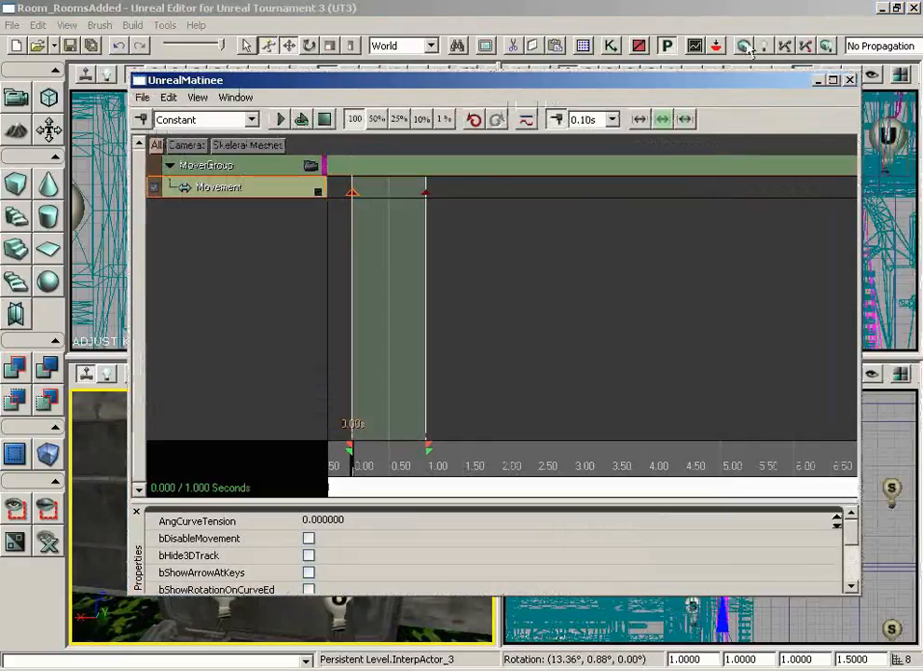
click(851, 80)
right_drag(425, 509, 425, 466)
drag(426, 509, 337, 511)
scroll(416, 288, down, 7)
drag(431, 160, 394, 84)
- Select TriggerVolume_0 and move it down along Y in the Top view
click(369, 175)
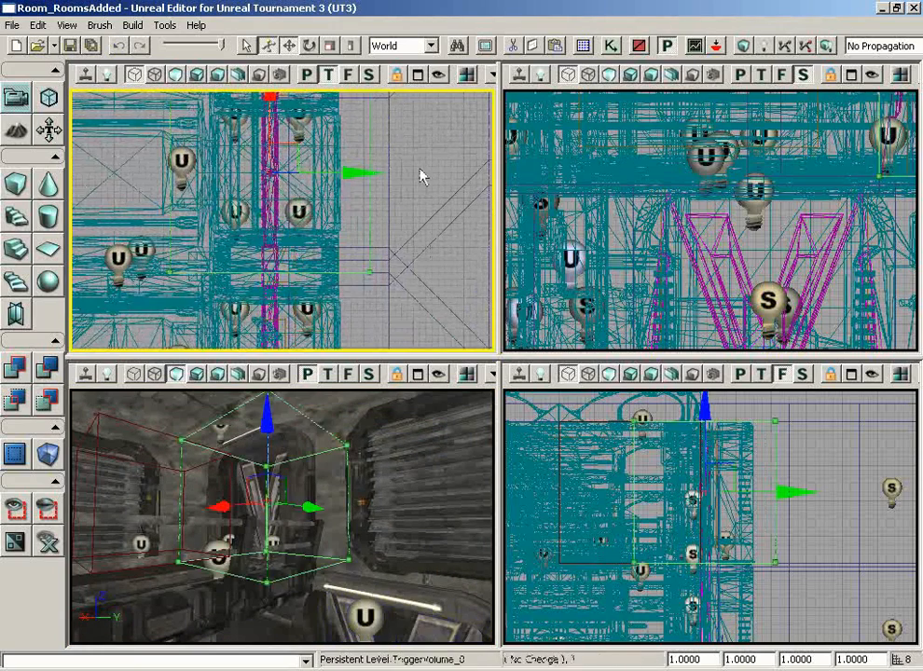
drag(422, 177, 372, 163)
drag(324, 113, 322, 266)
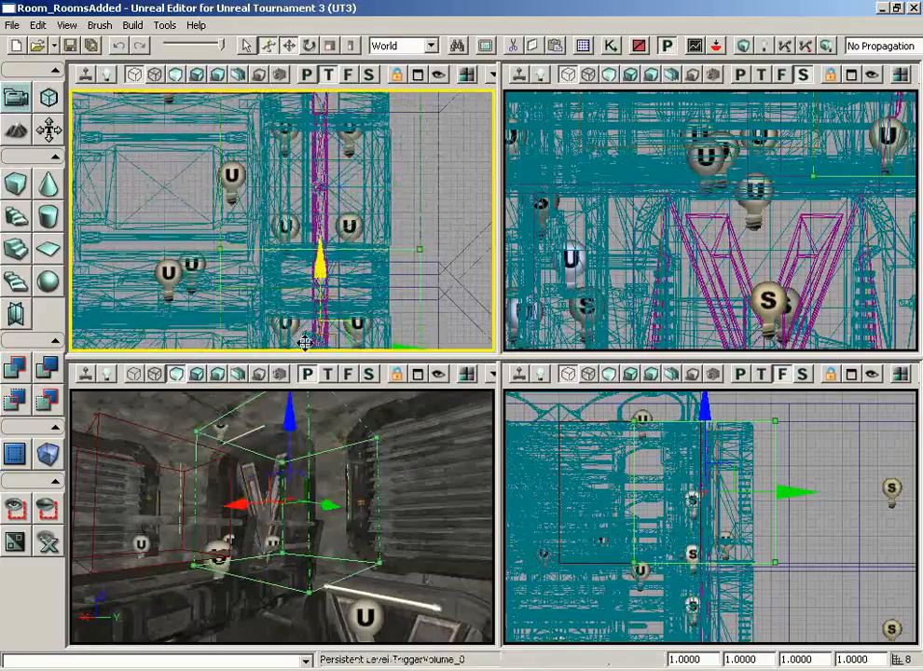
drag(405, 181, 411, 341)
scroll(411, 341, up, 3)
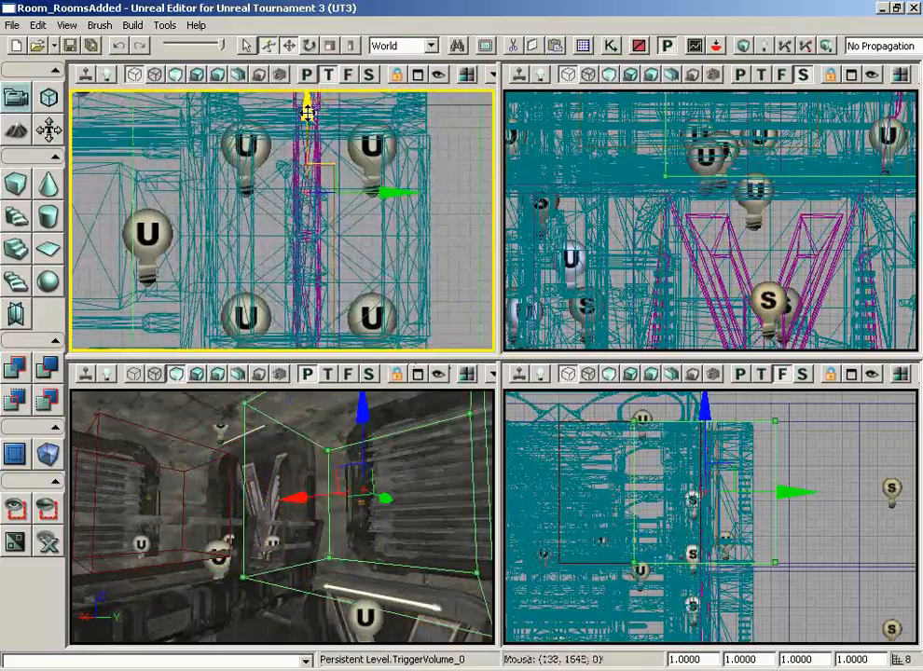
drag(304, 140, 305, 183)
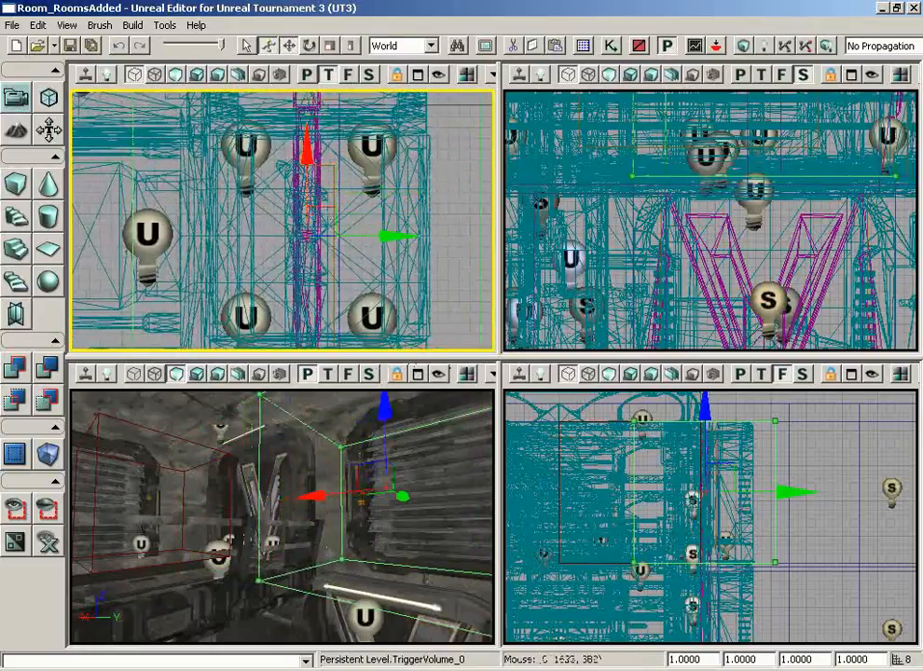
- Lower the trigger volume in the Front view so it encloses the door opening
drag(809, 531, 816, 579)
scroll(815, 579, down, 3)
drag(740, 472, 742, 521)
drag(789, 457, 797, 427)
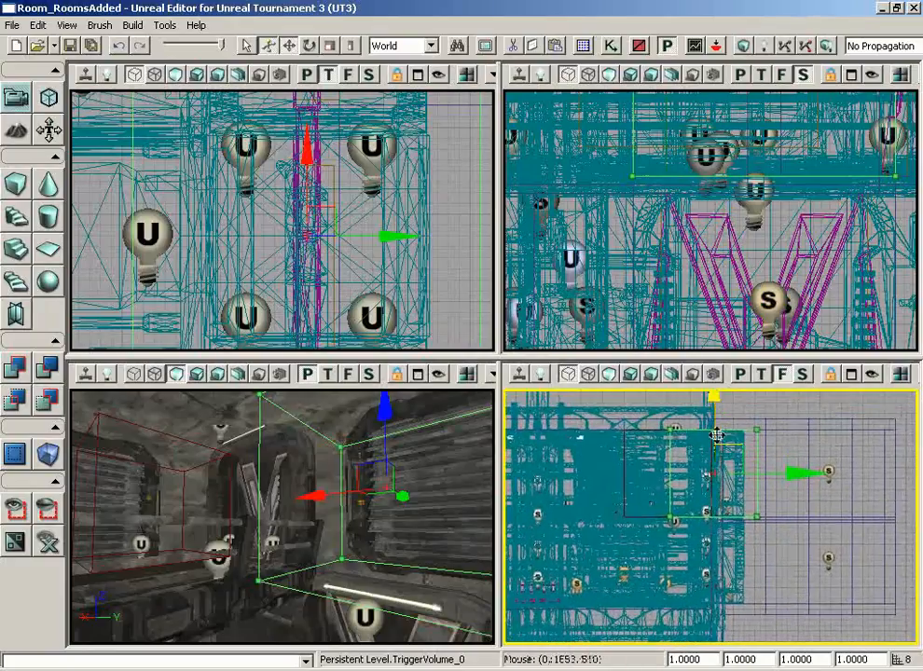
drag(716, 419, 706, 552)
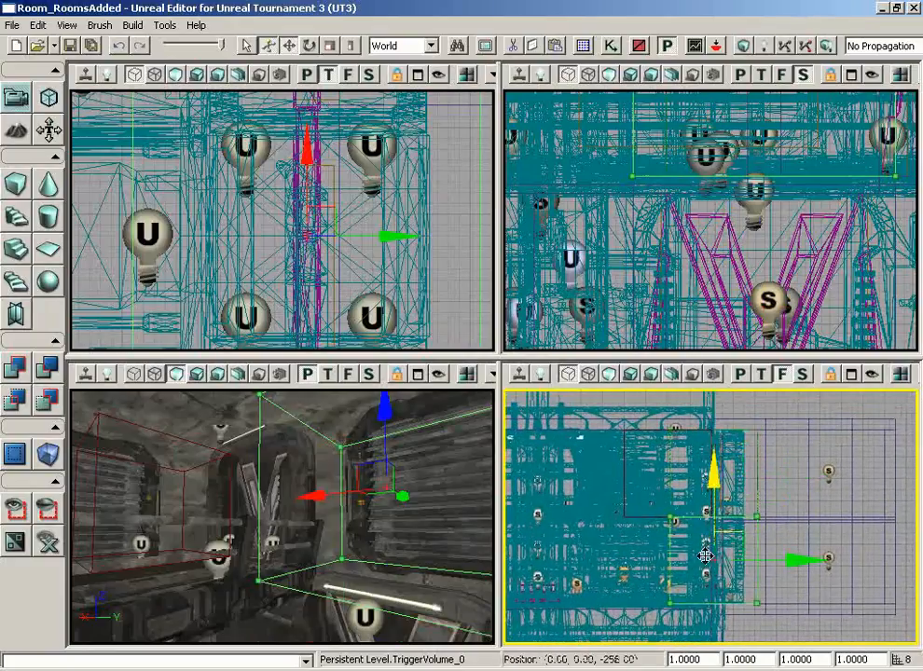
scroll(787, 552, up, 3)
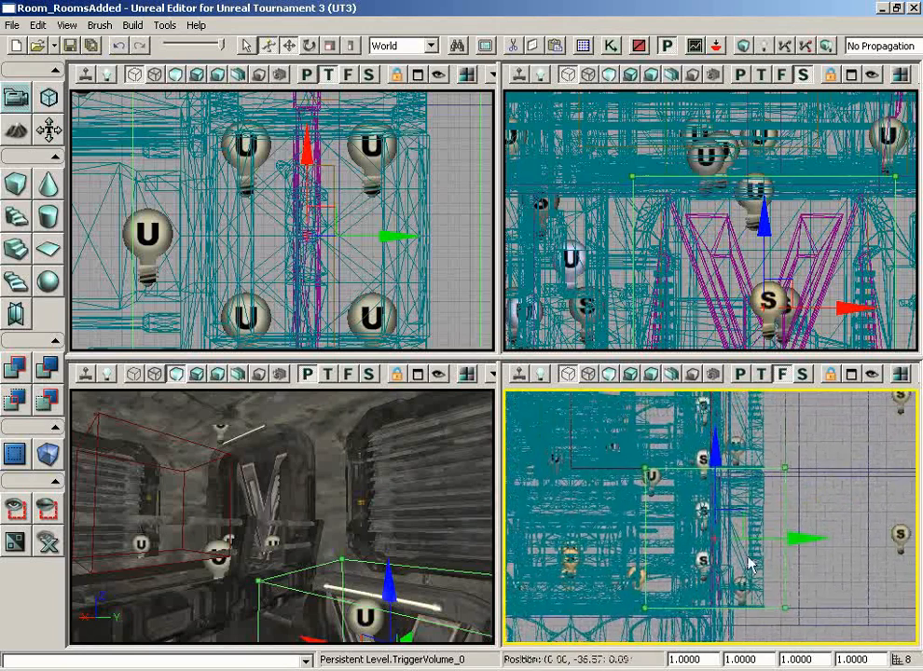
drag(717, 444, 717, 439)
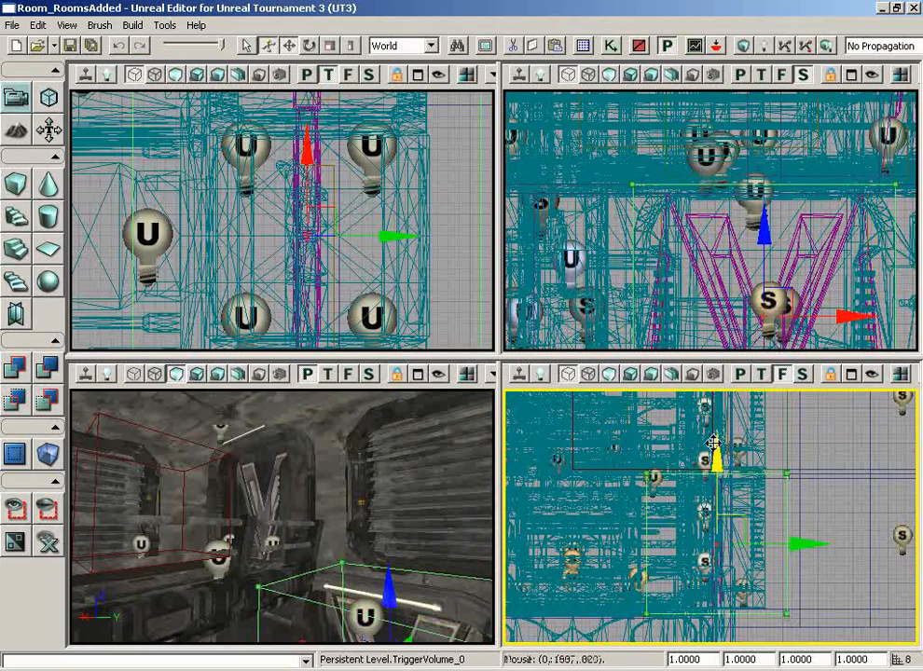
right_drag(246, 589, 338, 644)
drag(339, 643, 359, 548)
- Add a TriggerVolume_0 Touch event wiring Touched to Play and UnTouched to Reverse on the Matinee
click(639, 45)
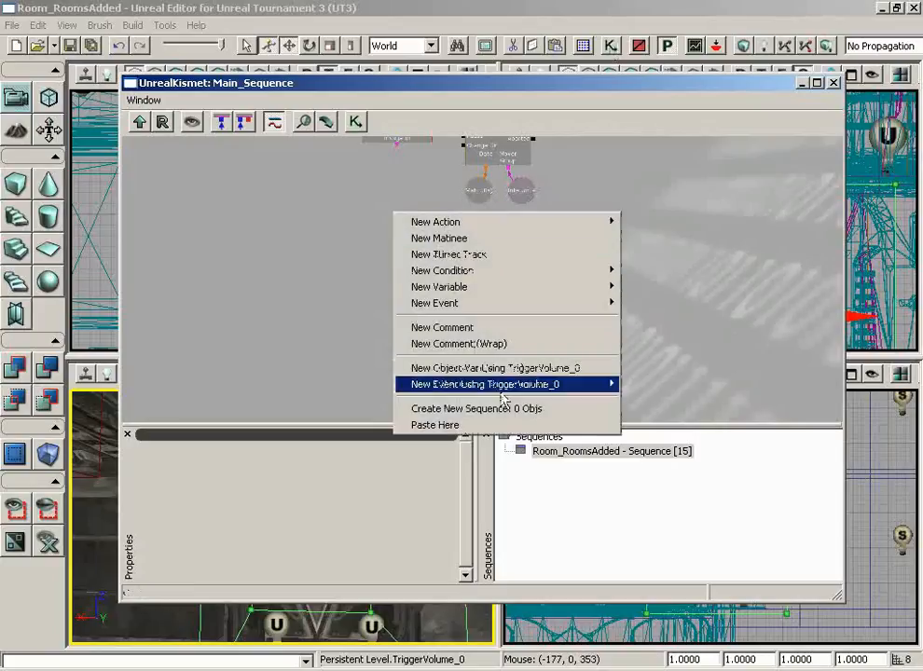
mouse_move(438, 384)
click(626, 379)
drag(526, 289, 458, 289)
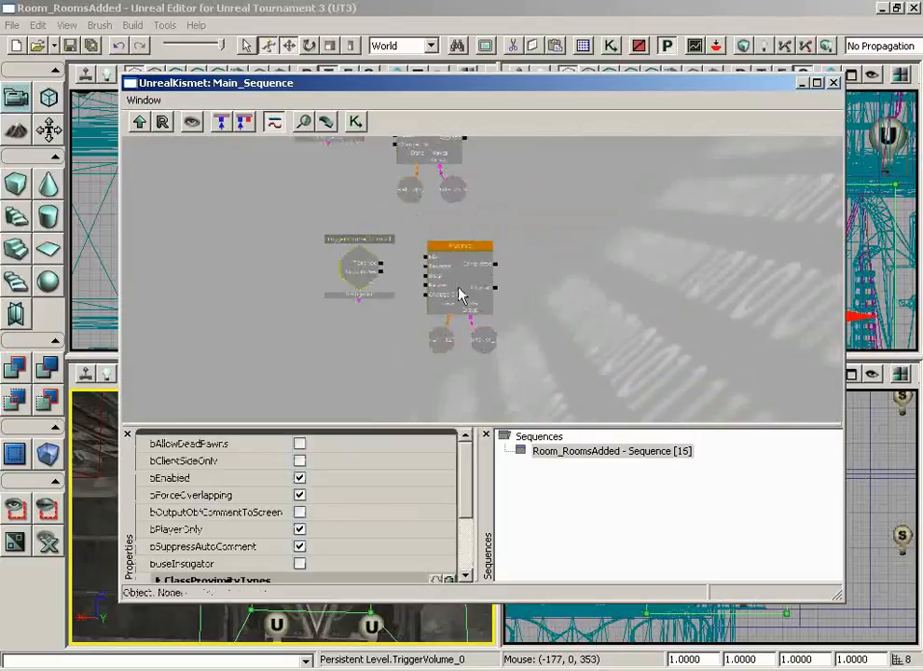
scroll(457, 299, up, 5)
drag(329, 235, 396, 226)
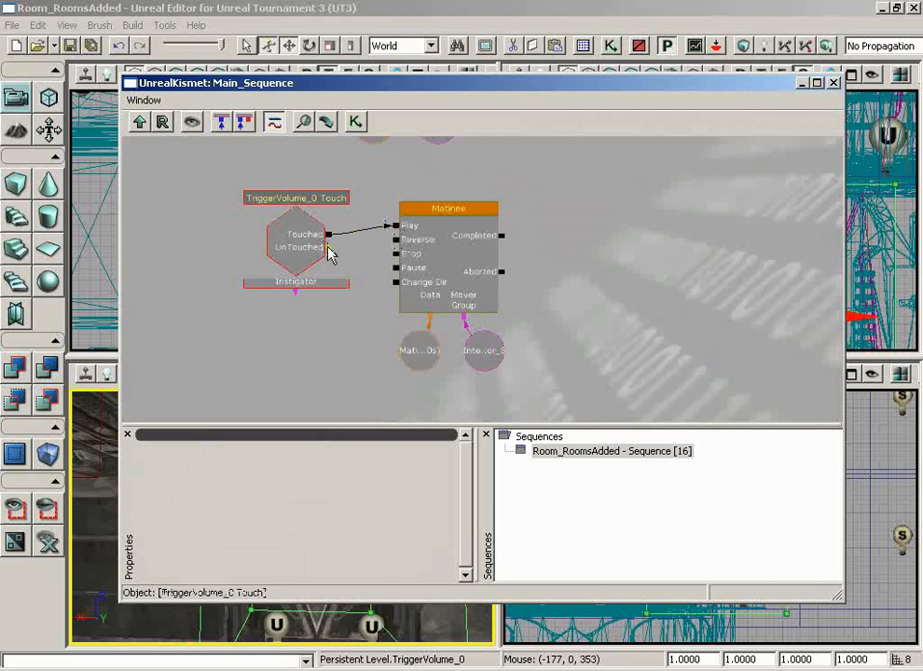
drag(328, 248, 397, 240)
click(833, 83)
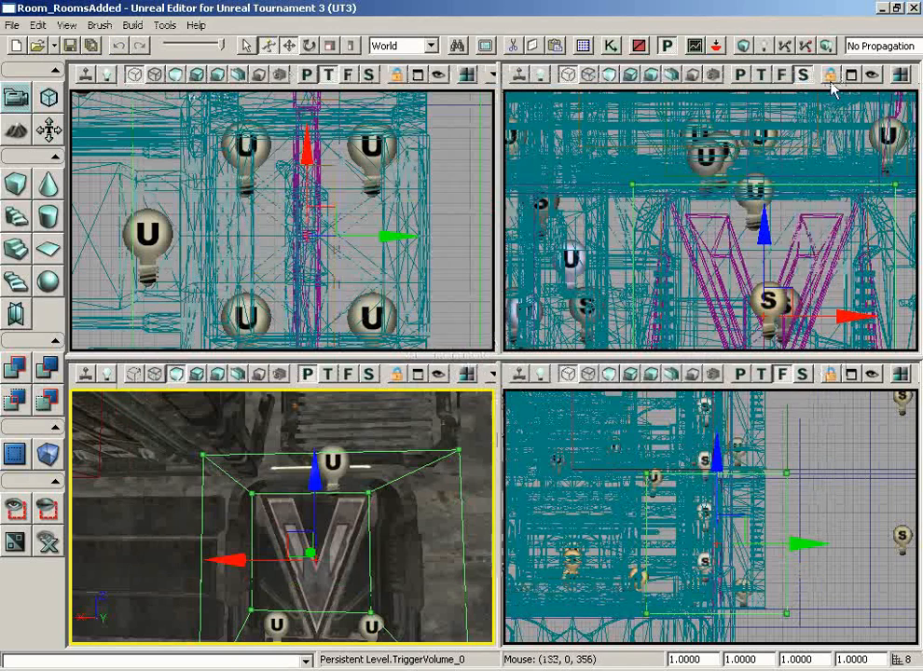
- Look over the door and floor mesh in the perspective view, then run Build All
right_drag(368, 527, 350, 564)
drag(351, 565, 343, 611)
right_drag(343, 611, 308, 592)
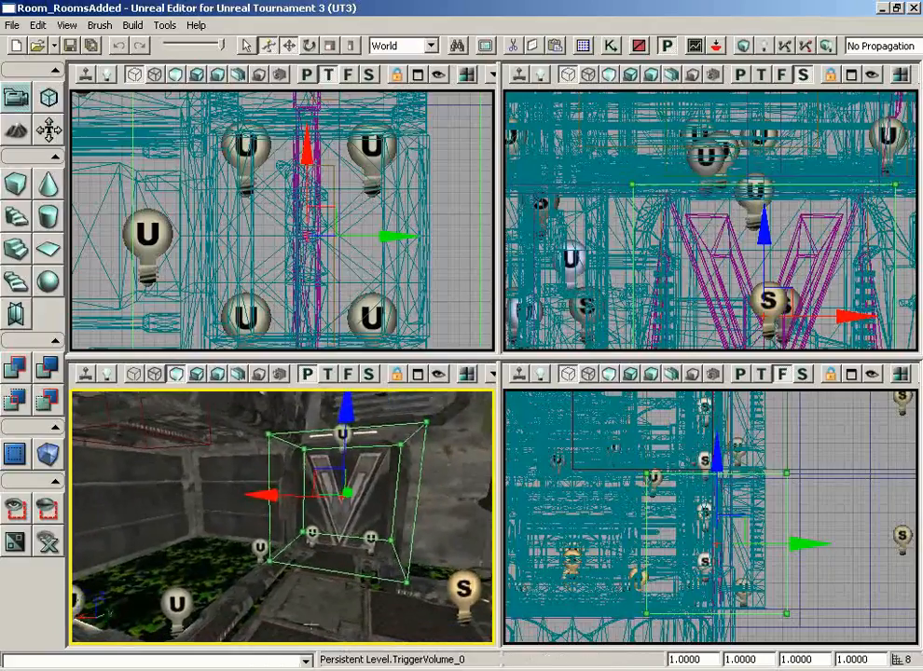
right_click(312, 622)
click(270, 588)
click(323, 603)
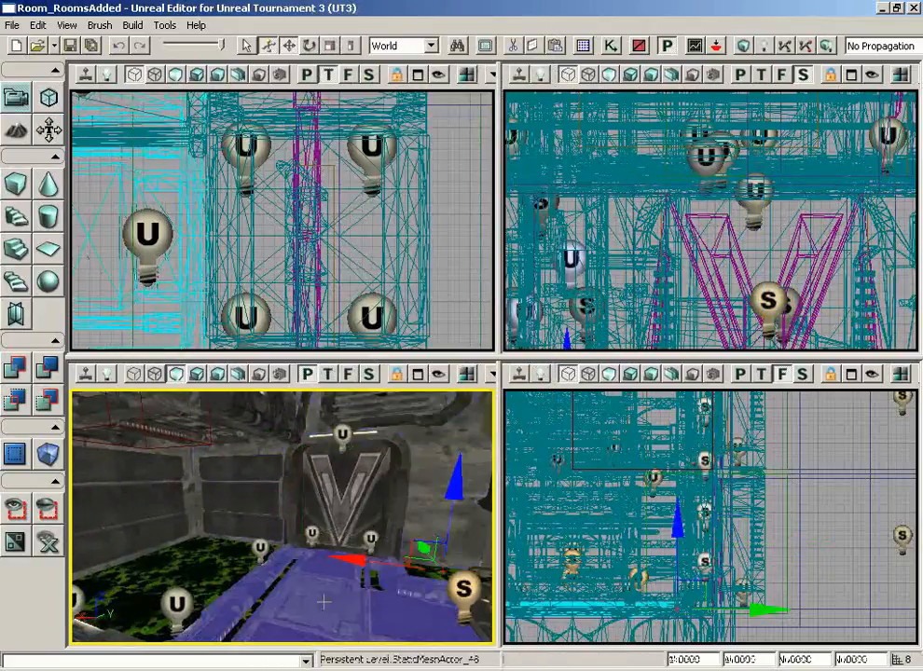
right_click(310, 600)
click(297, 603)
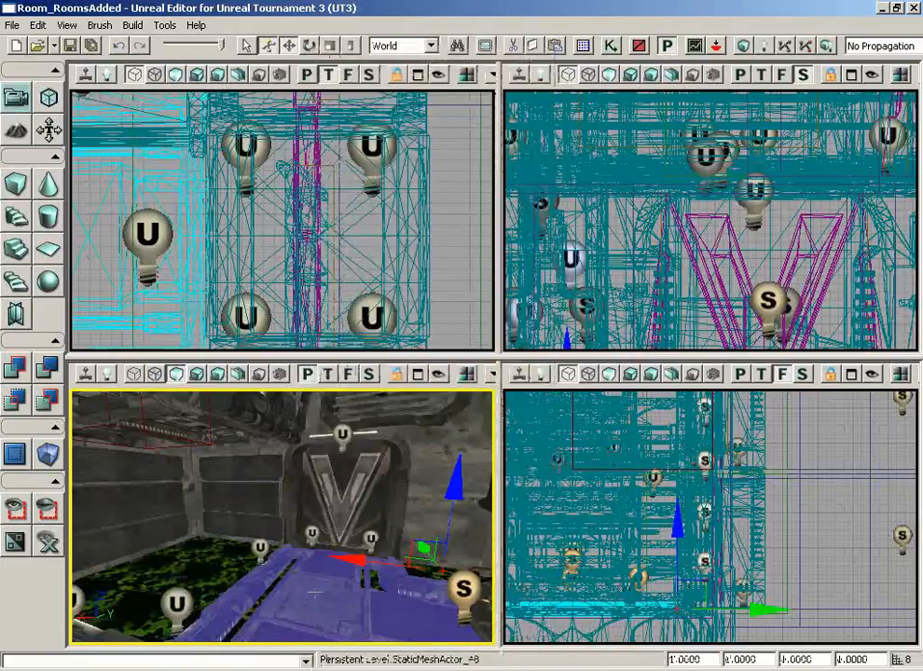
click(827, 47)
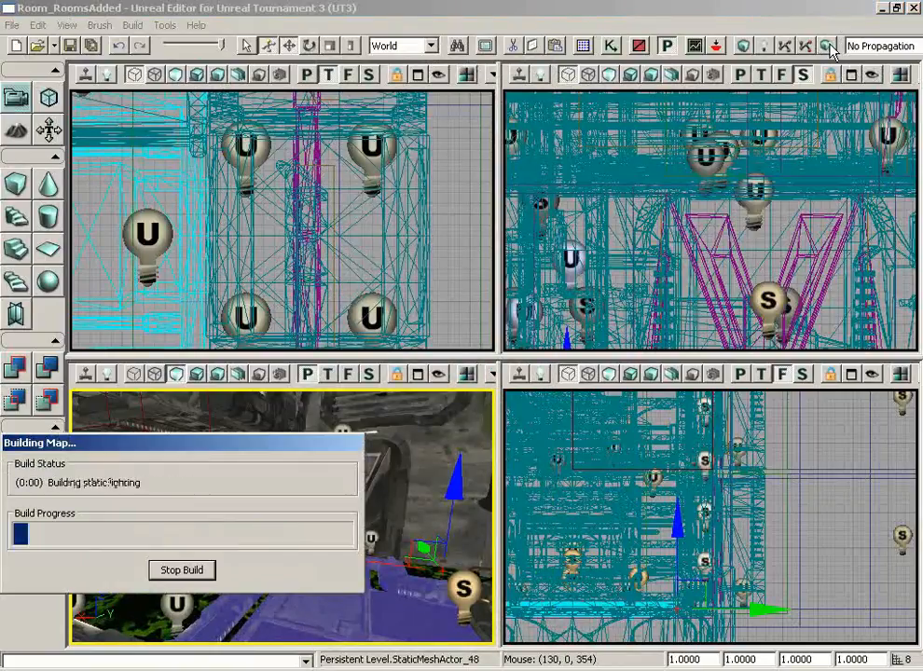
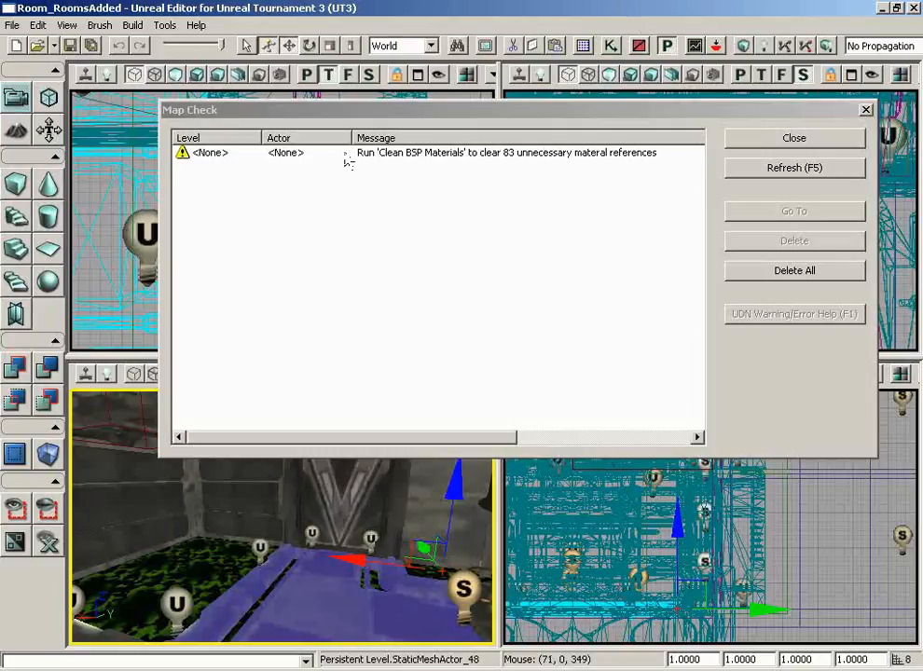
- Close the Map Check results and turn the perspective view toward the doorway
drag(338, 112, 256, 106)
click(657, 140)
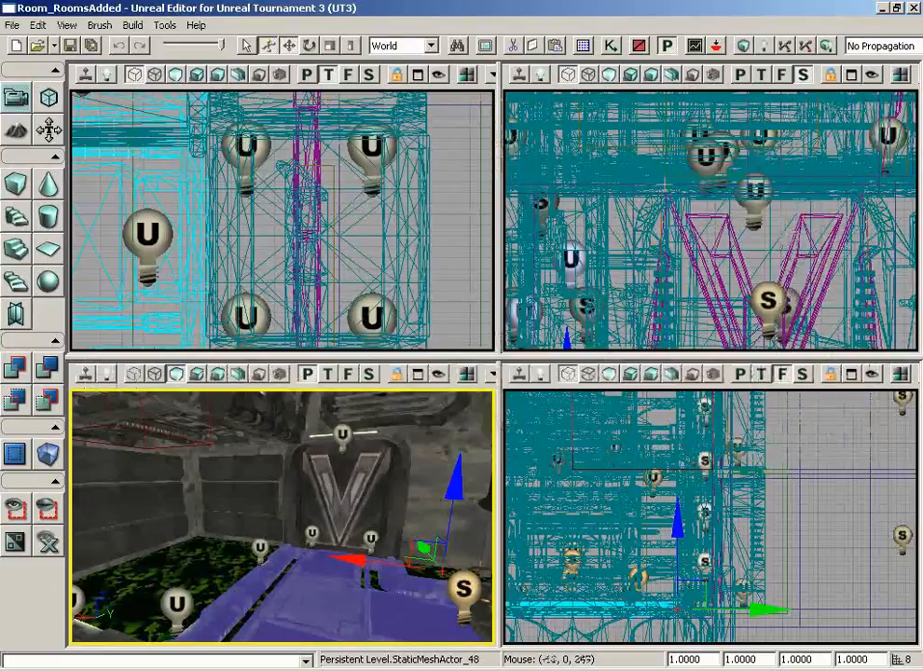
right_drag(342, 575, 370, 606)
drag(342, 576, 350, 561)
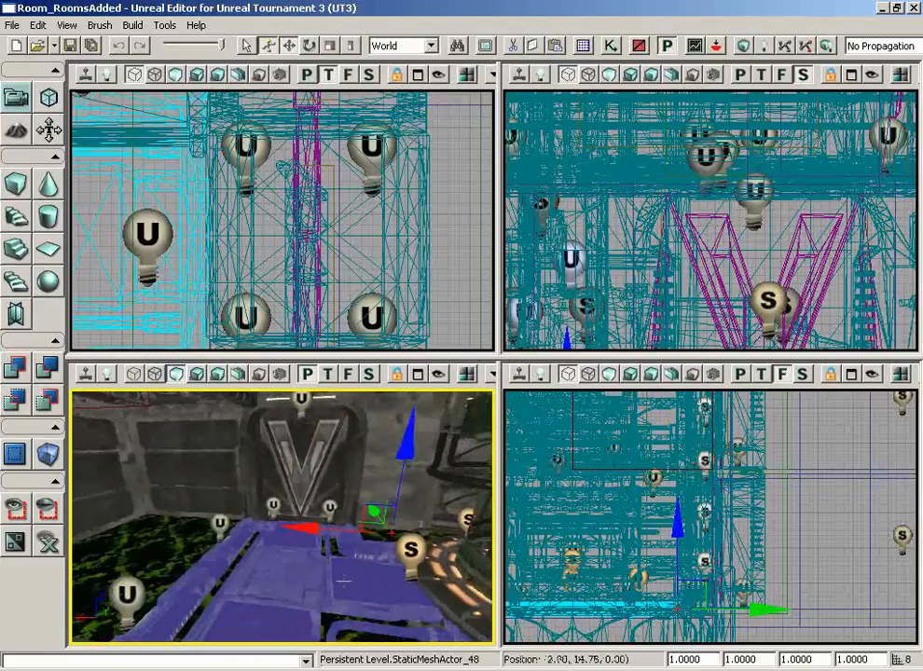
- Switch the perspective viewport to Lit mode and fly the camera toward the V-shaped doorway
click(198, 376)
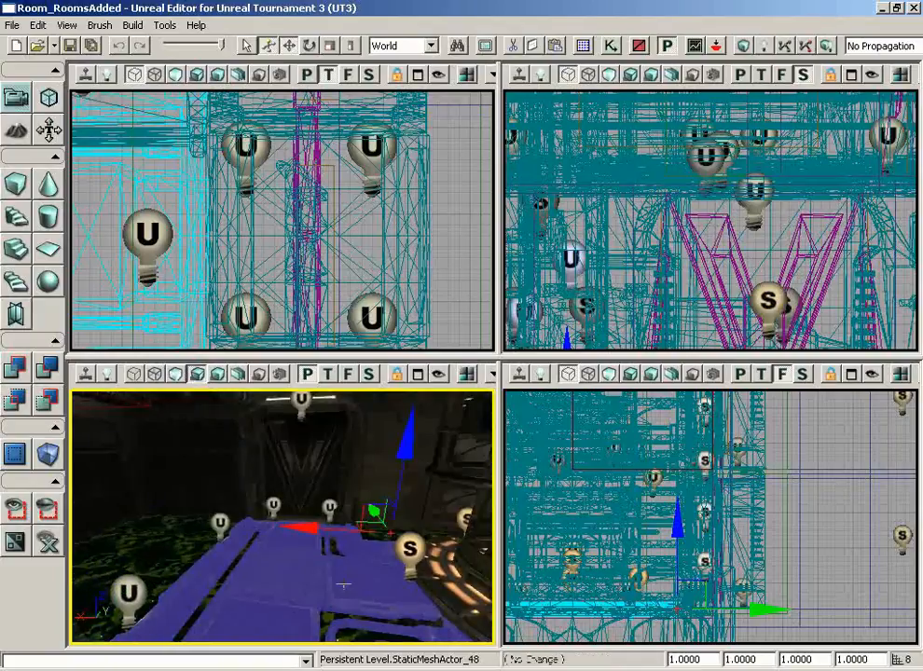
right_drag(348, 565, 367, 538)
drag(366, 538, 301, 649)
right_click(270, 617)
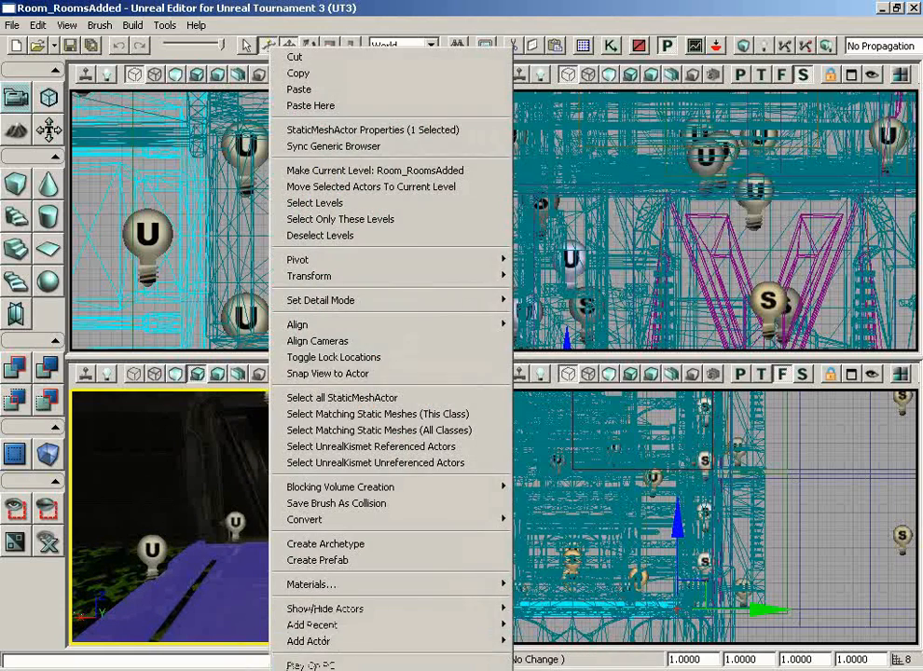
click(308, 664)
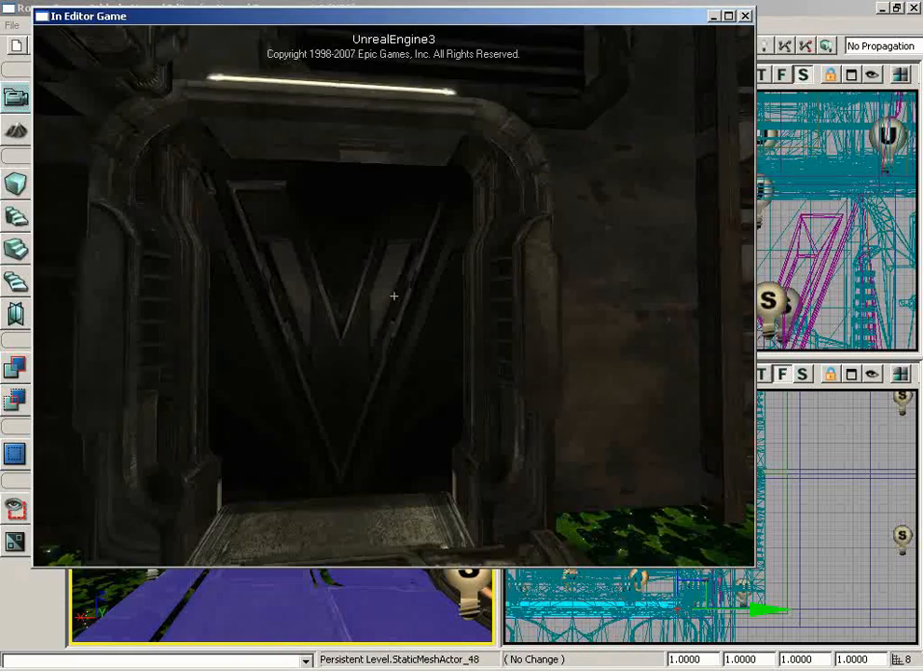
key(w)
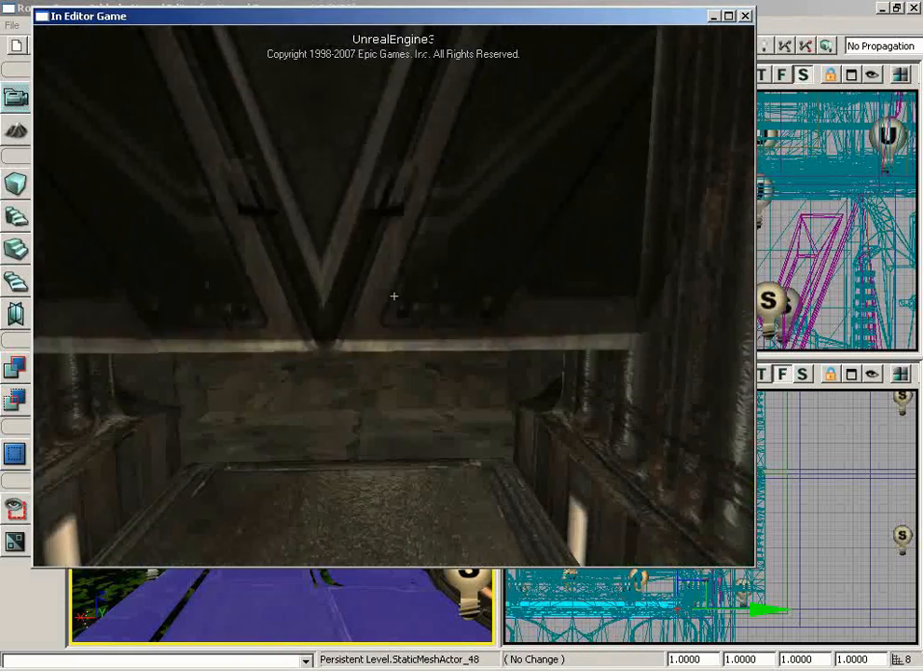
key(s)
key(s)
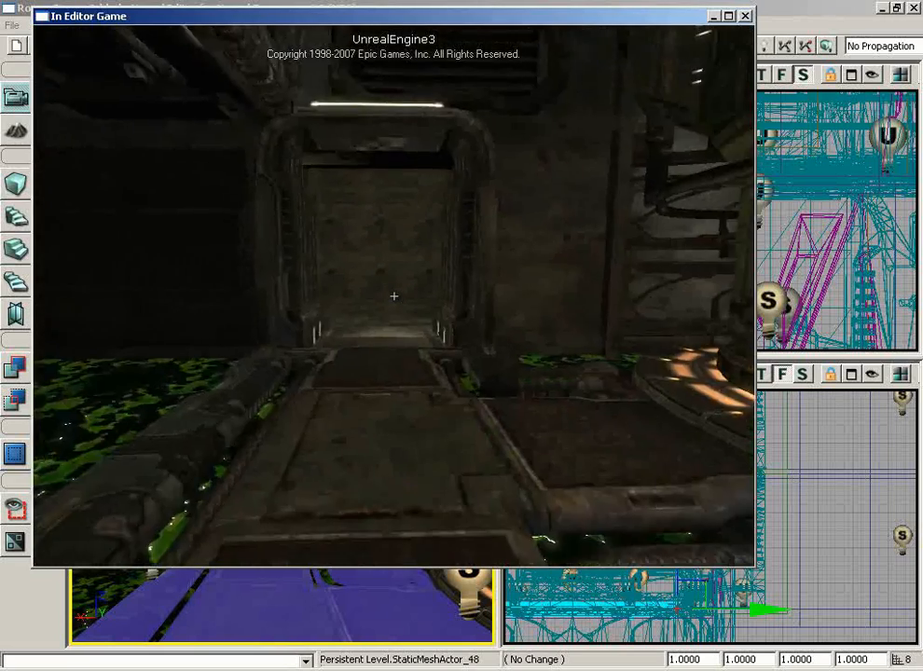
key(w)
key(w)
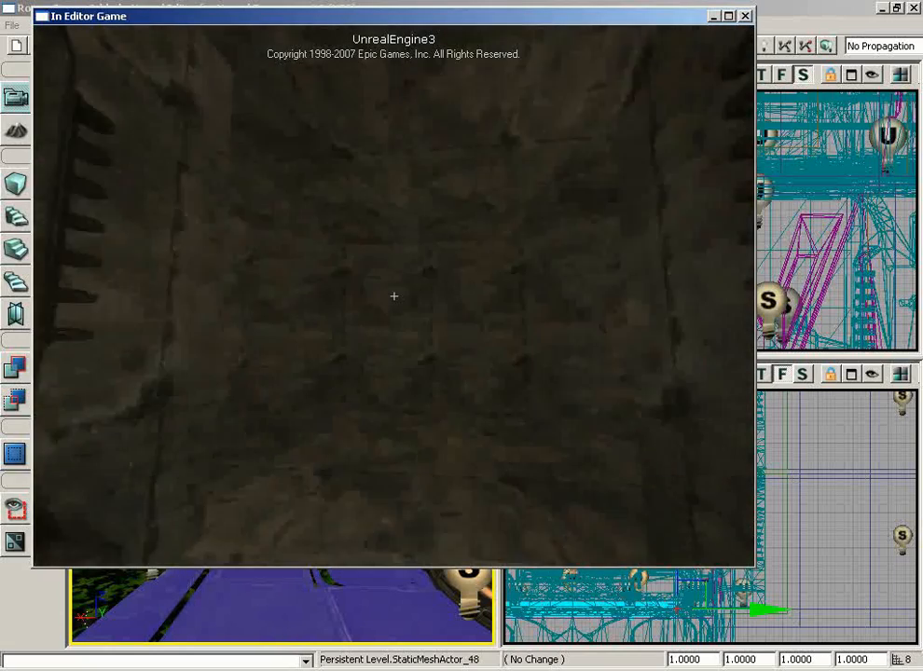
key(w)
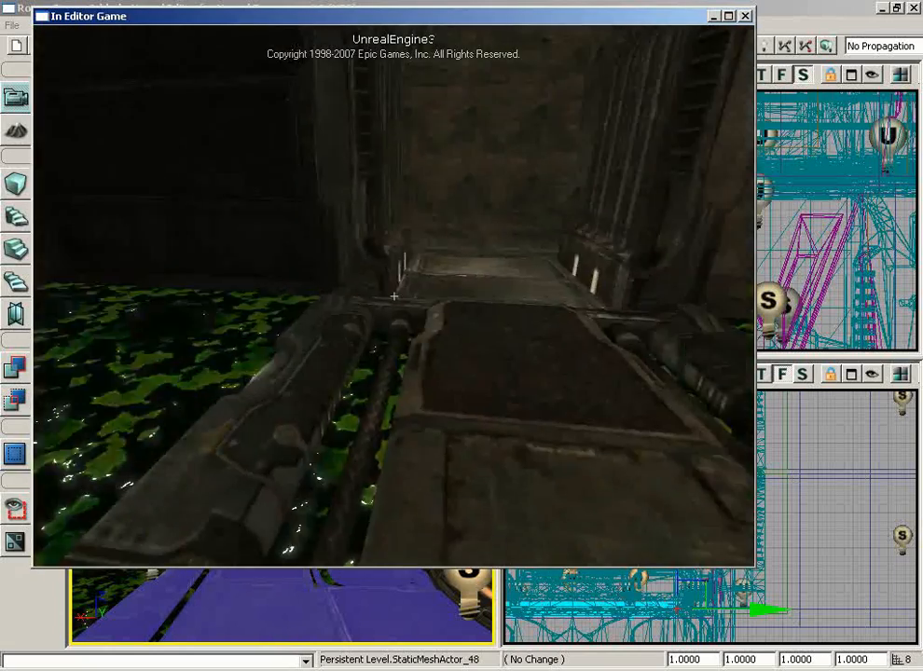
key(w)
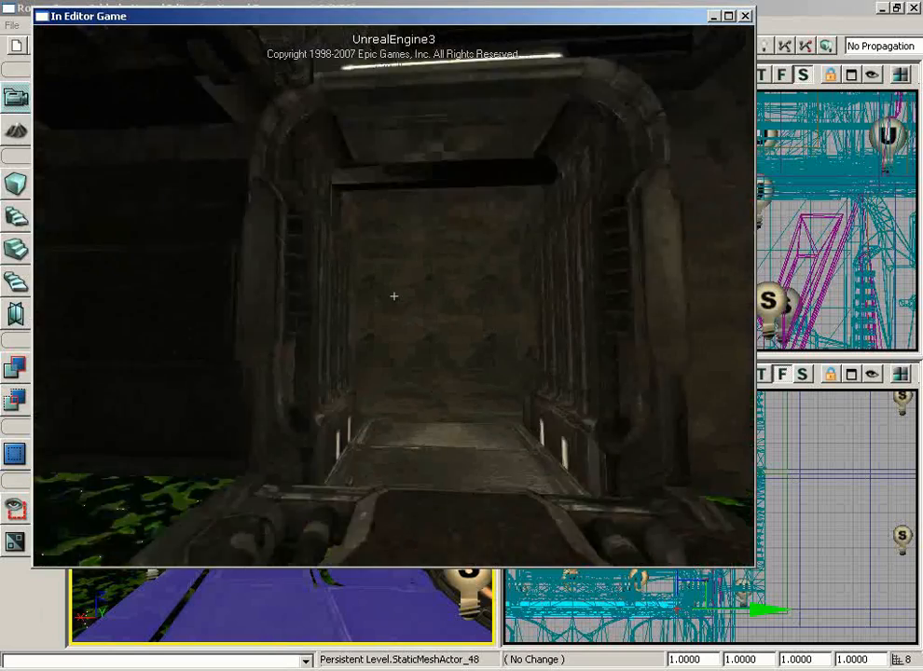
key(w)
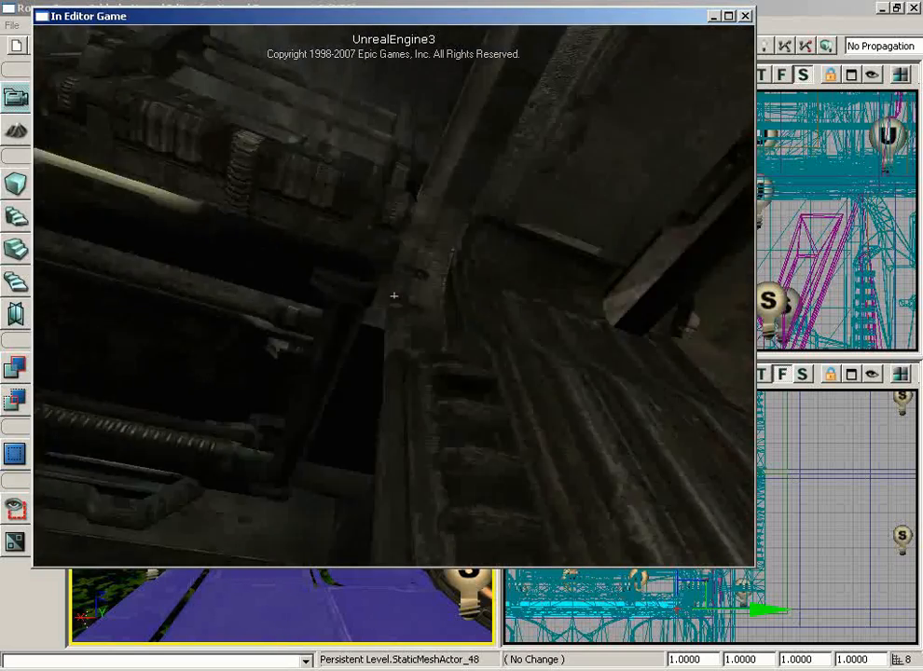
key(s)
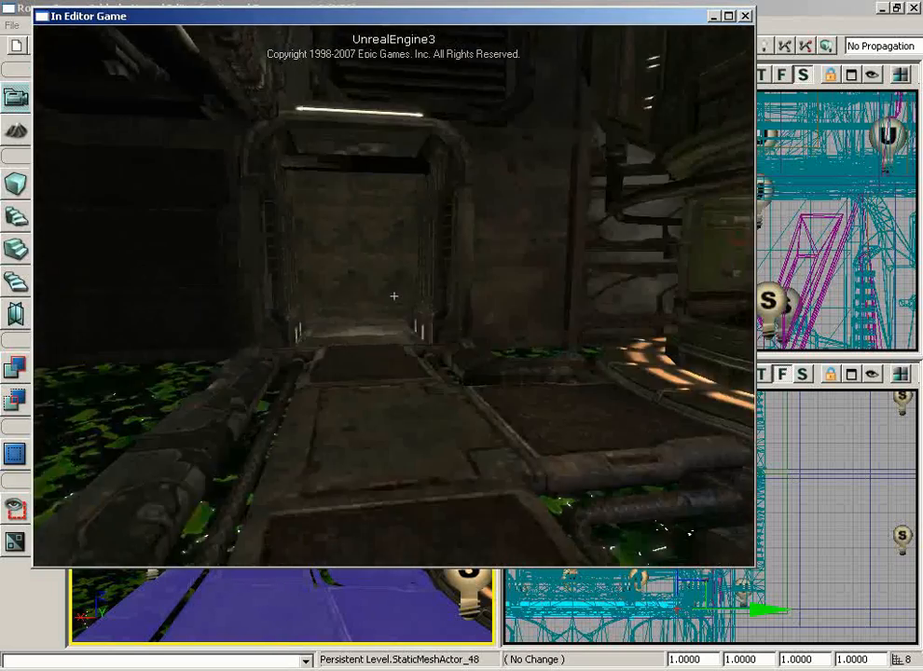
key(w)
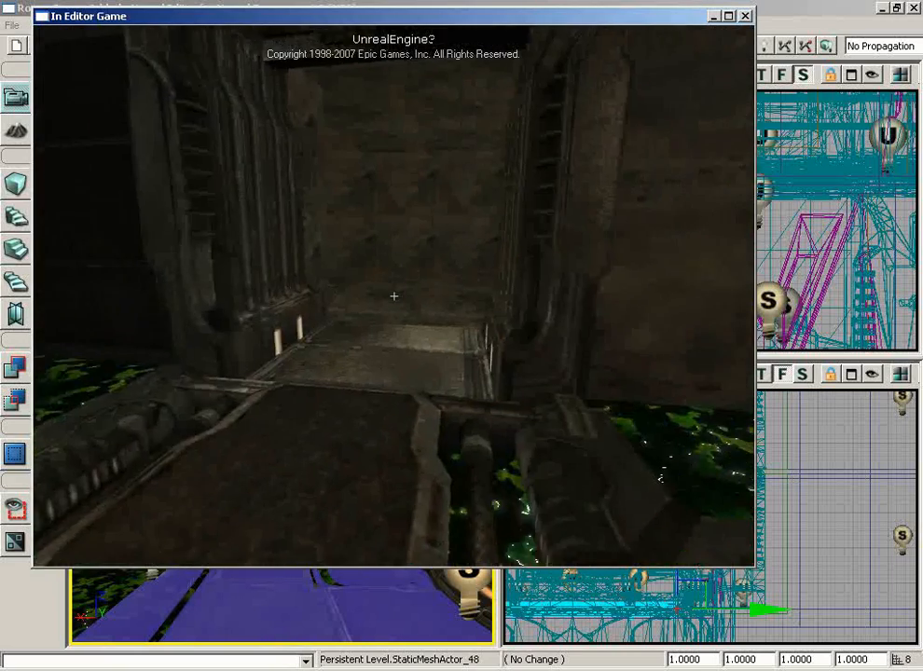
key(s)
key(w)
key(Escape)
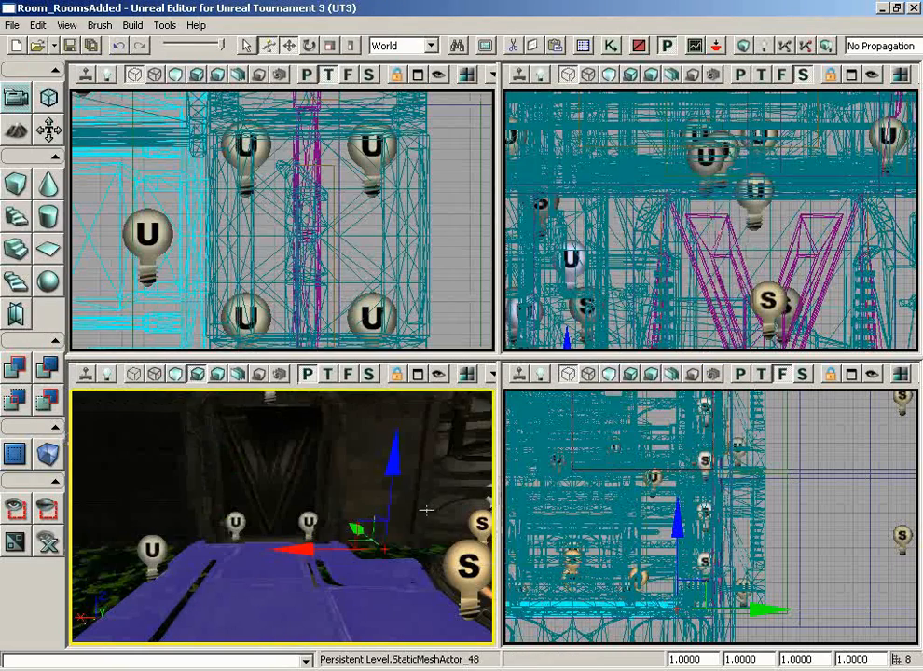
drag(351, 472, 219, 453)
right_drag(218, 453, 339, 410)
drag(340, 410, 123, 398)
mouse_move(124, 398)
right_down()
mouse_move(135, 377)
mouse_move(138, 386)
right_up()
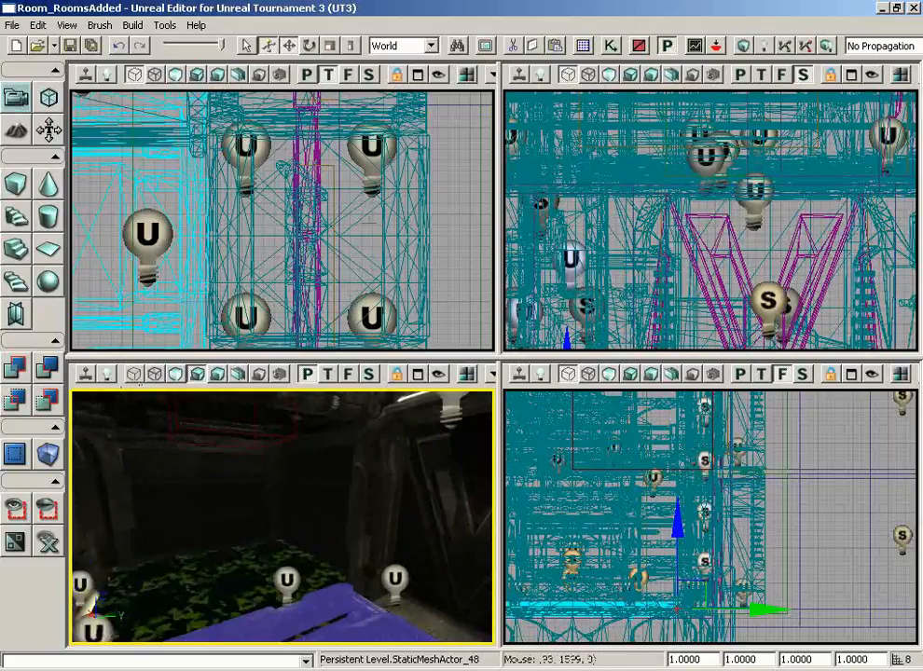
click(611, 47)
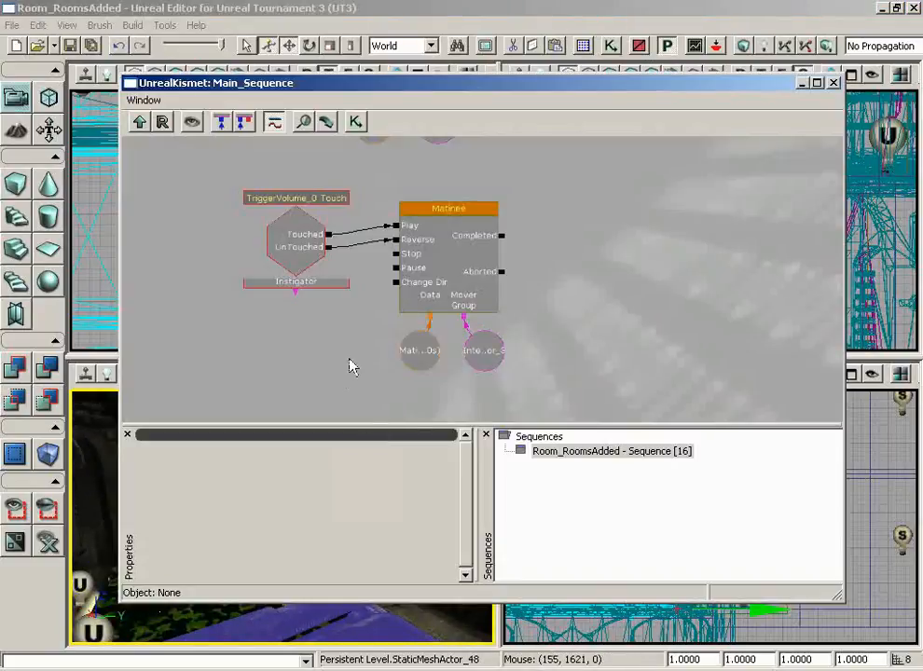
scroll(352, 367, down, 2)
scroll(316, 324, up, 2)
click(360, 301)
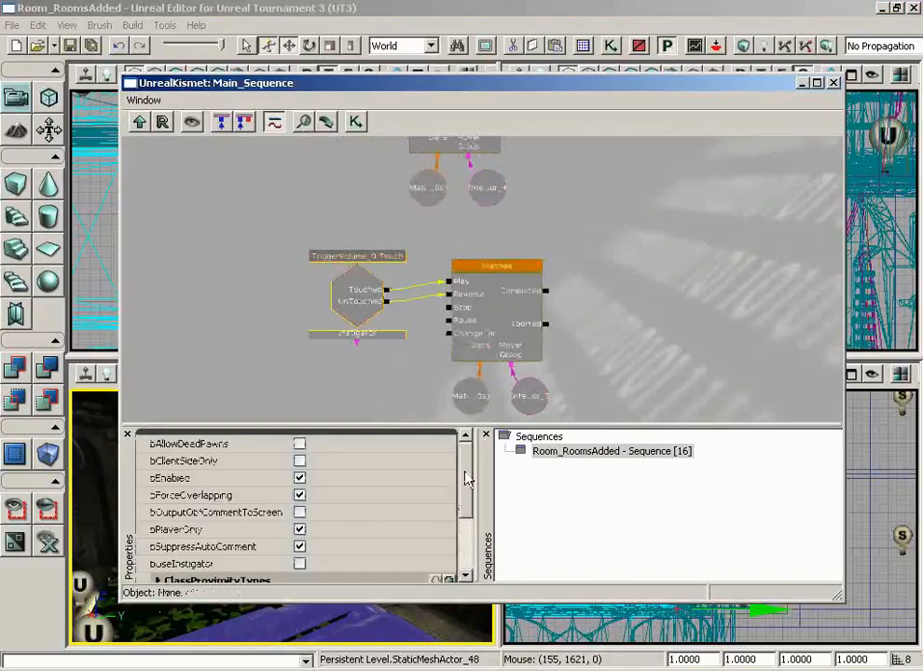
scroll(466, 479, down, 2)
click(322, 516)
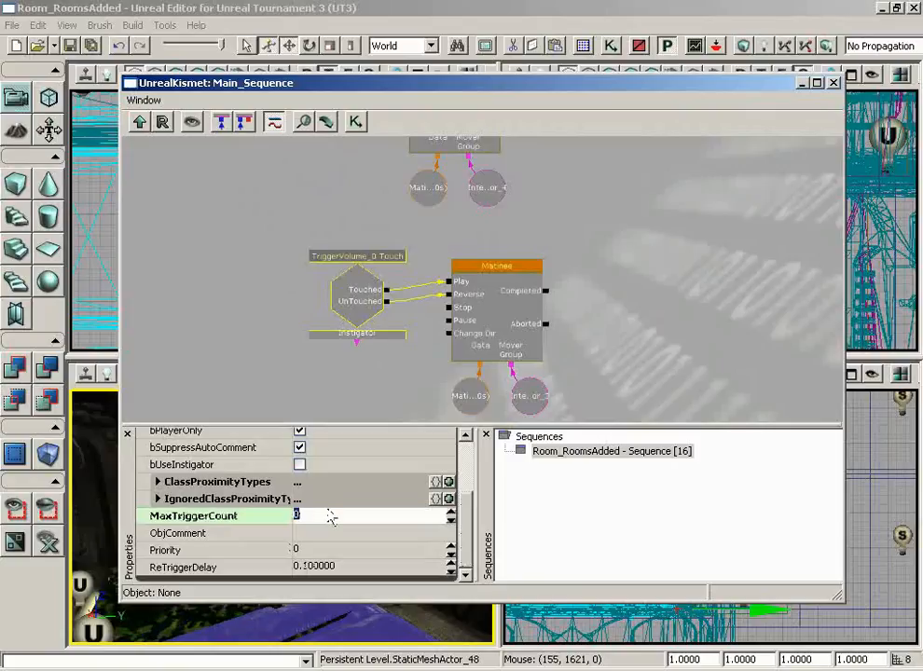
click(833, 83)
drag(451, 467, 494, 429)
- Select PointLight_14 on the rock wall in the perspective view
click(342, 516)
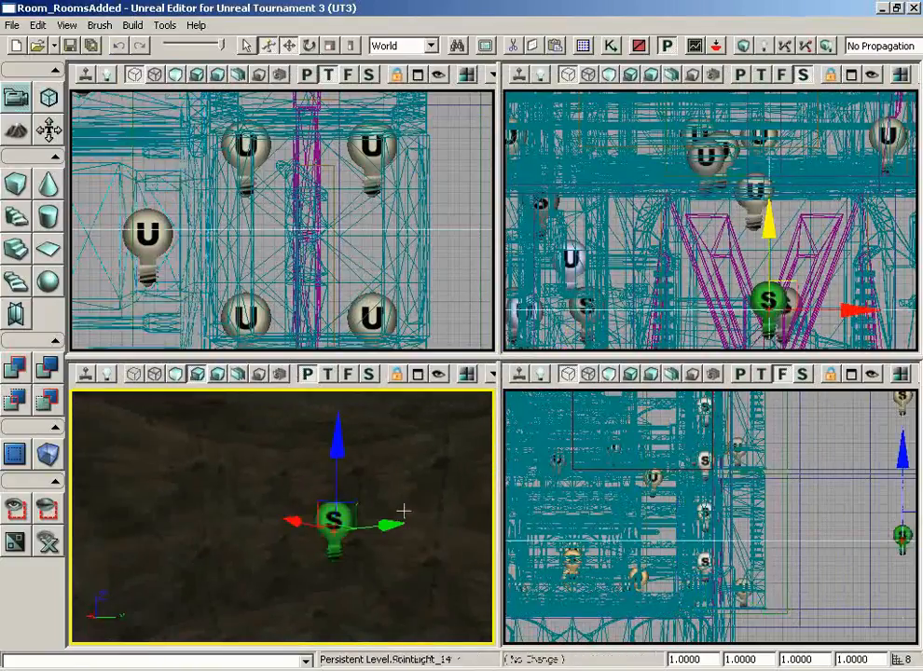
drag(403, 511, 380, 452)
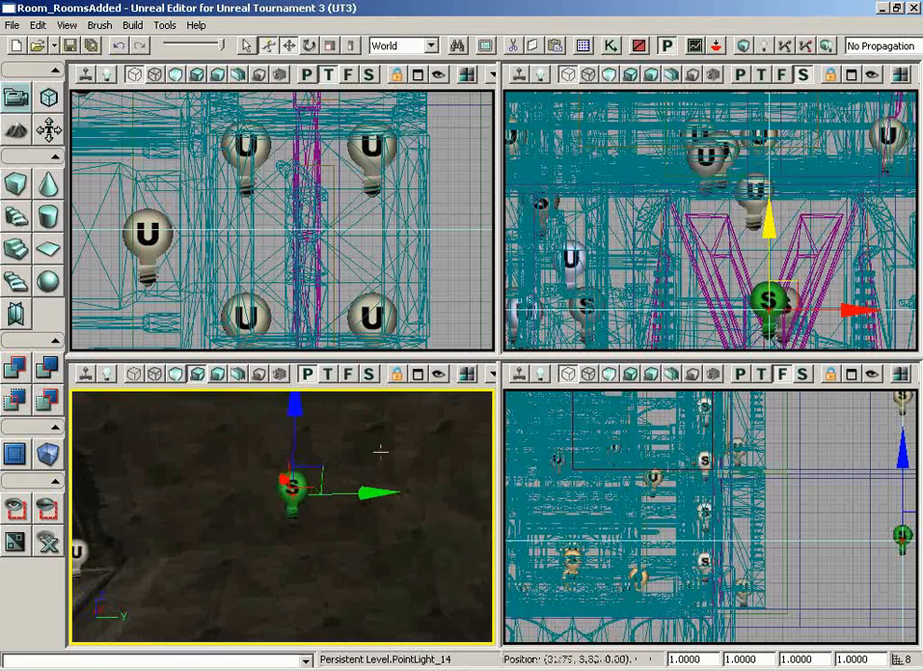
click(297, 513)
click(293, 489)
scroll(439, 285, down, 12)
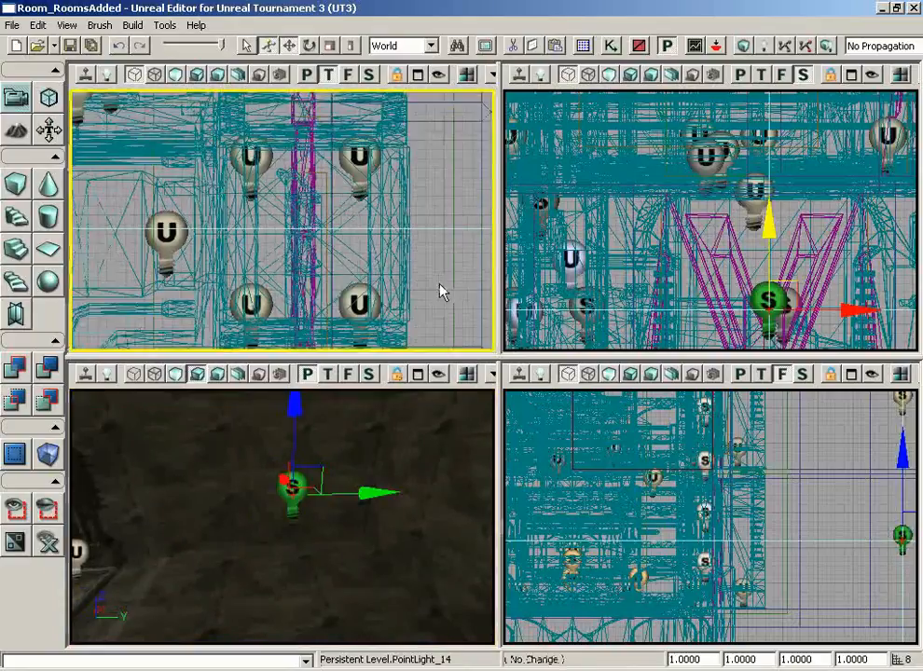
- Zoom the top view onto PointLight_14 and add the upper point light to the selection
drag(465, 91, 408, 92)
scroll(407, 91, down, 2)
scroll(407, 110, down, 2)
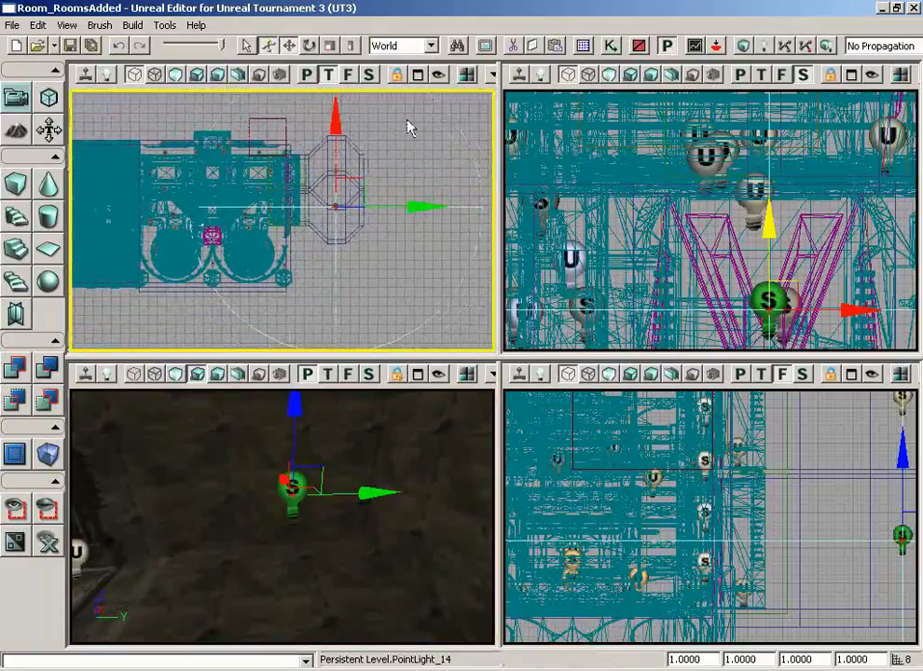
click(434, 503)
click(292, 487)
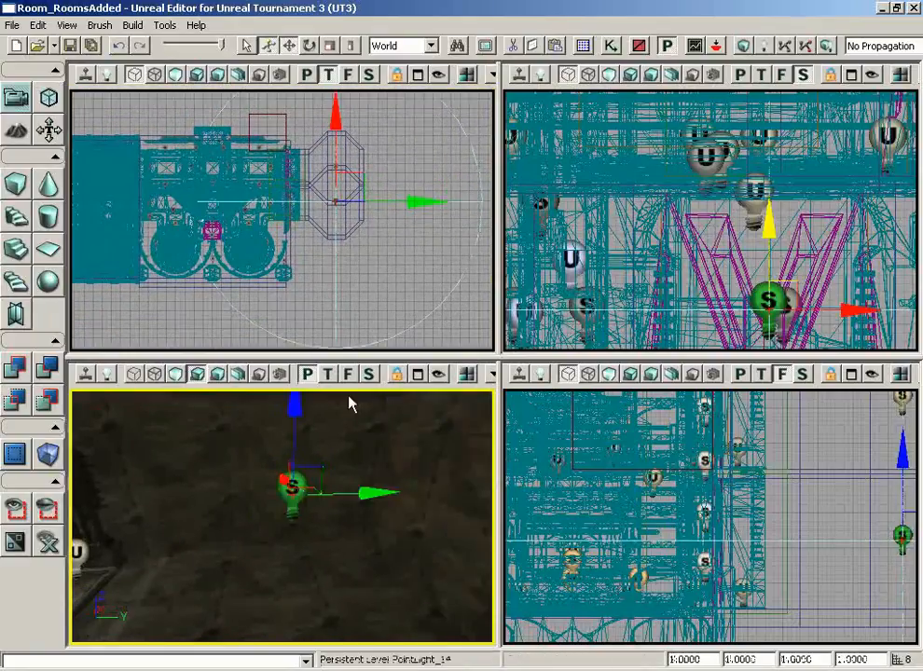
scroll(381, 235, up, 6)
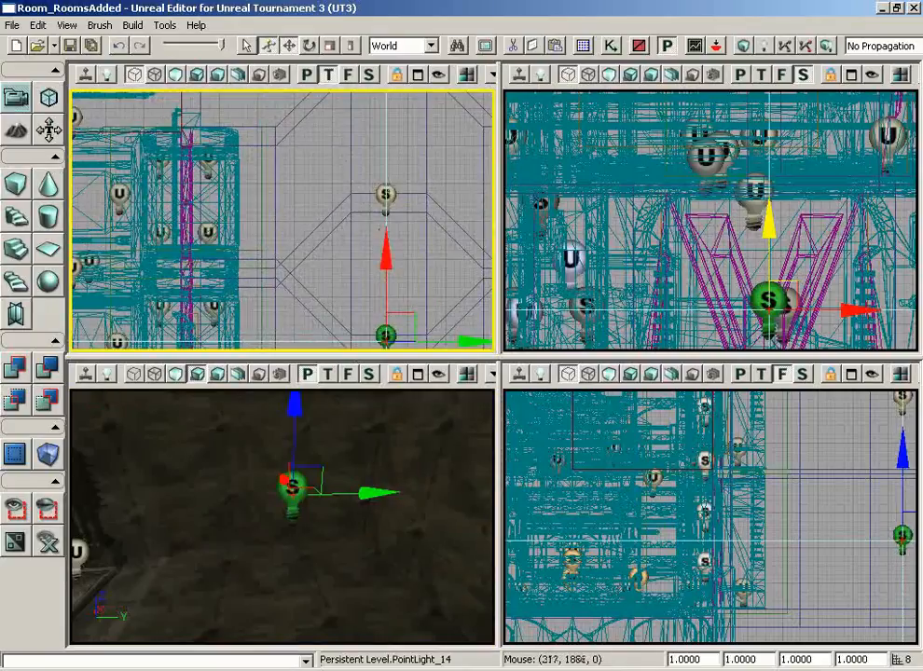
ctrl+click(386, 194)
- Set the Radius of both selected point lights from 1024 to 256 in their properties
scroll(404, 273, down, 6)
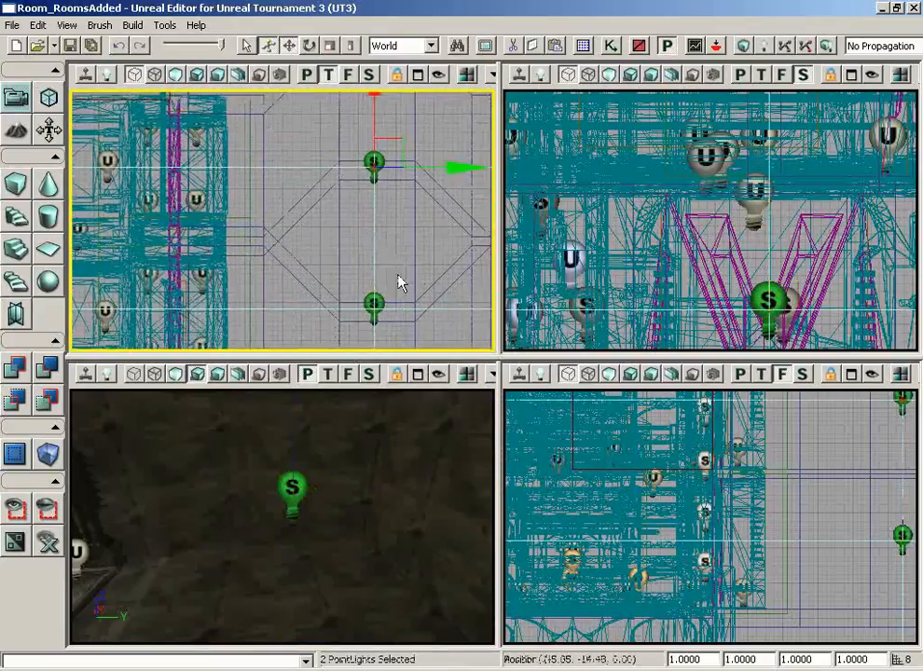
key(F4)
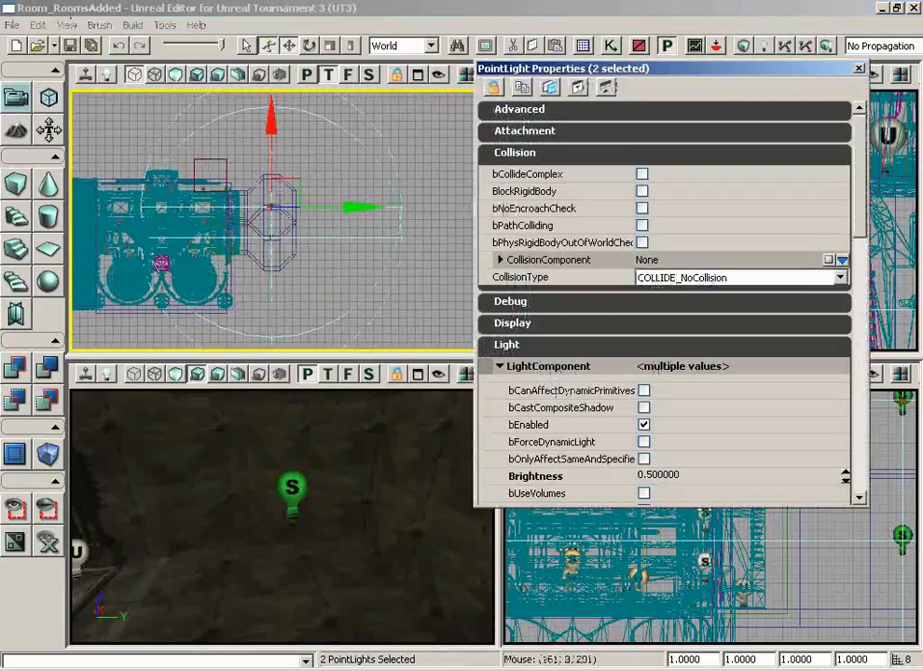
drag(859, 209, 861, 326)
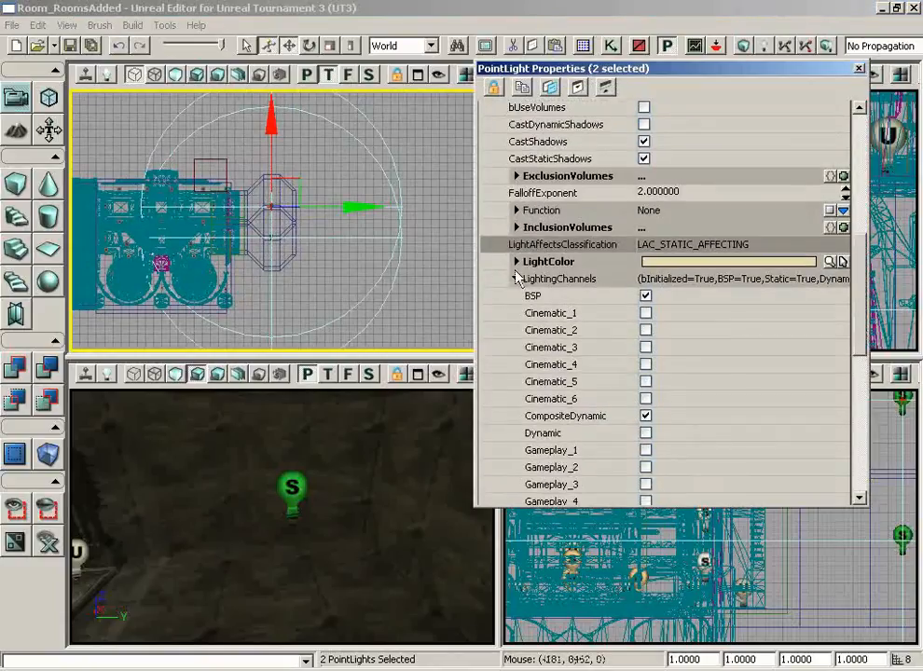
click(517, 279)
click(723, 416)
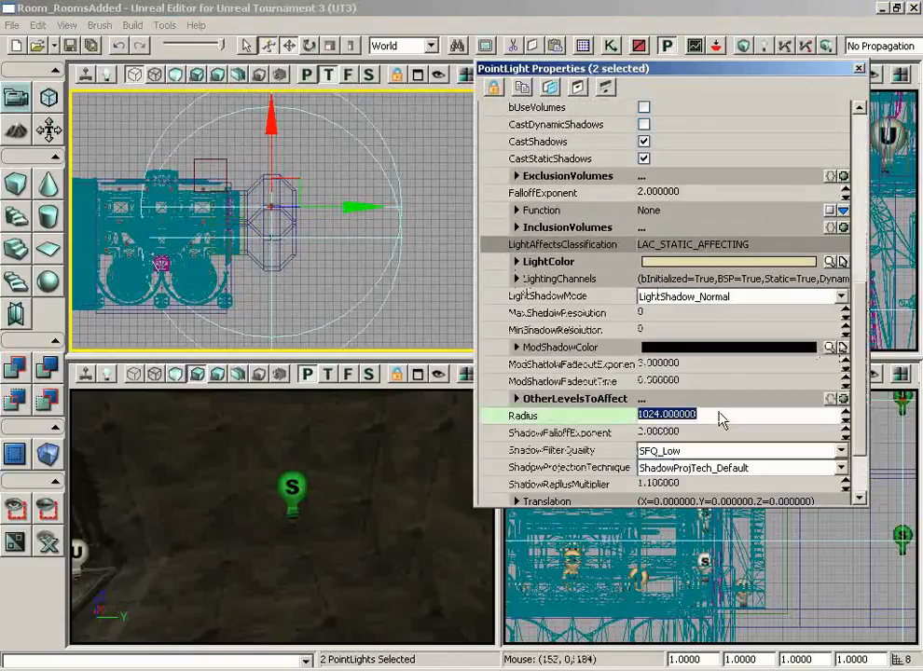
text(384)
key(Return)
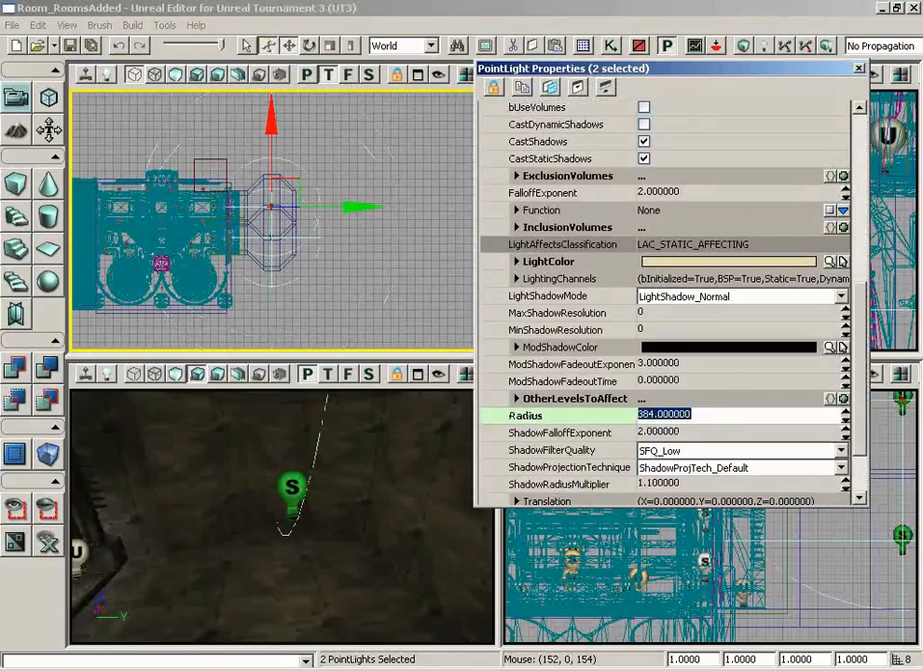
text(256)
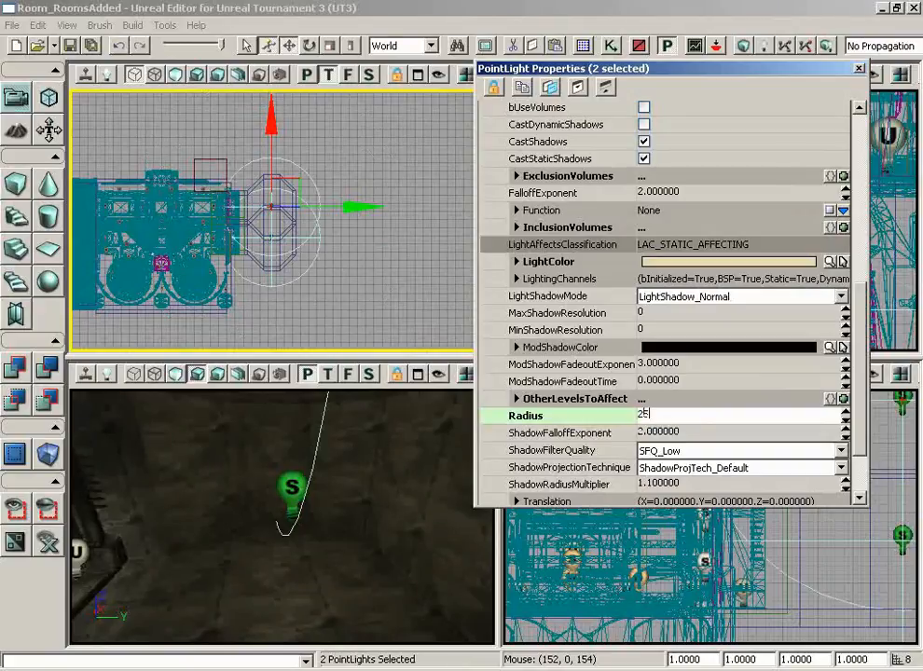
key(Return)
- Close the light properties, check the smaller light circles, and deselect both lights
drag(394, 477, 290, 621)
right_drag(290, 621, 312, 607)
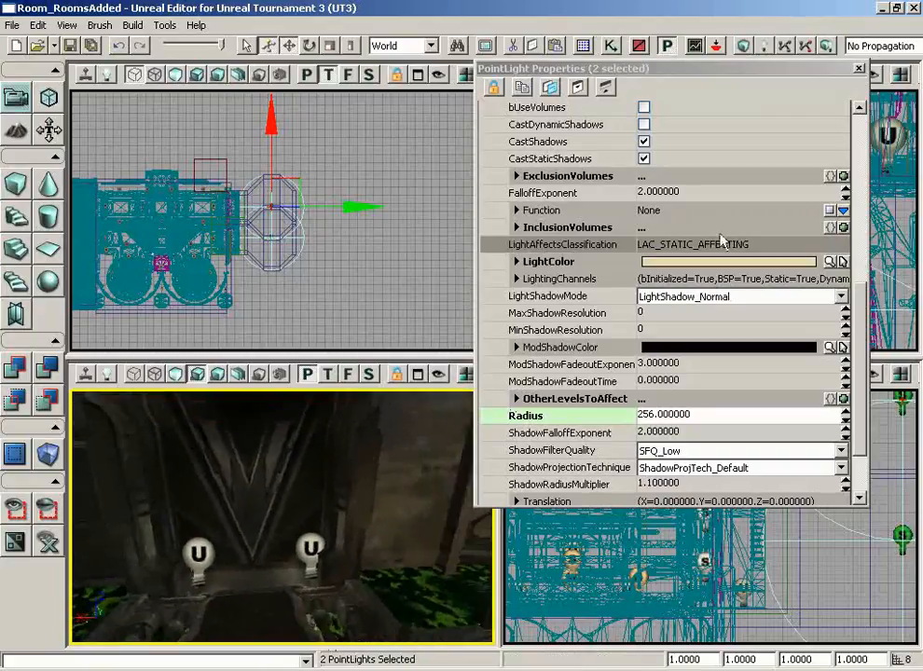
click(859, 69)
drag(272, 590, 219, 587)
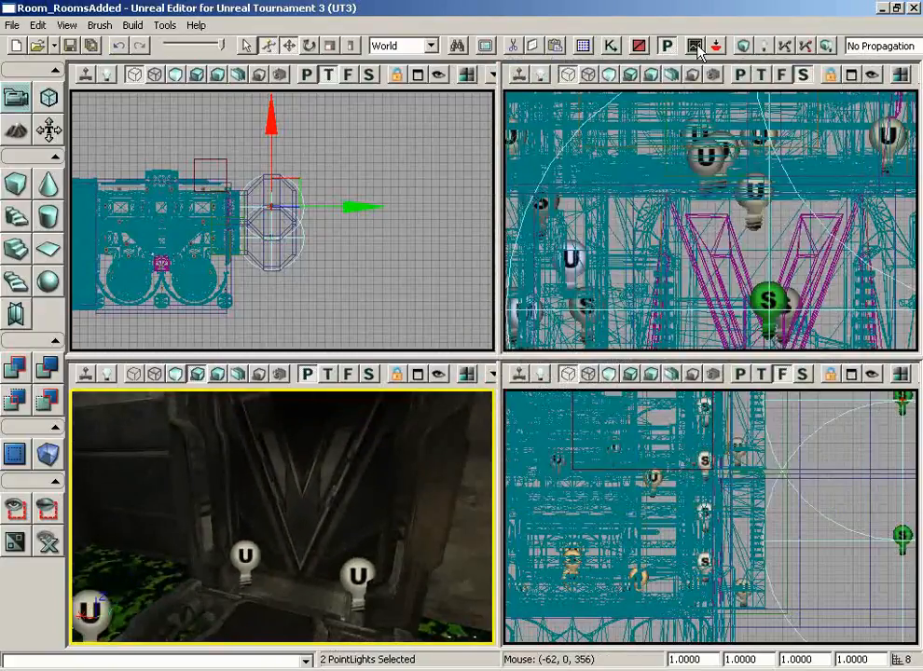
click(392, 309)
- Rebuild the whole map with Build All and dismiss the Map Check report
click(833, 50)
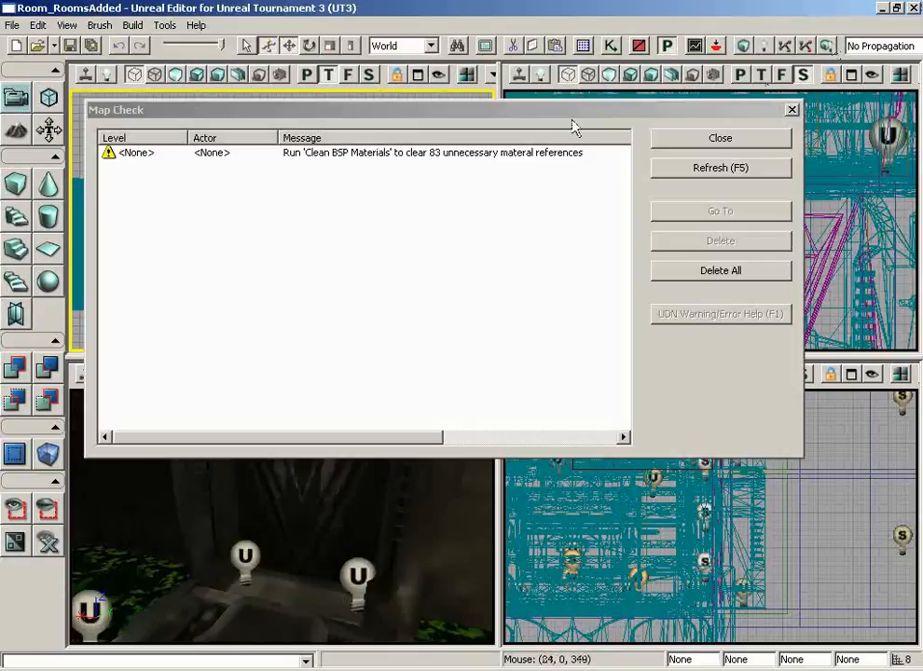
drag(448, 116, 479, 142)
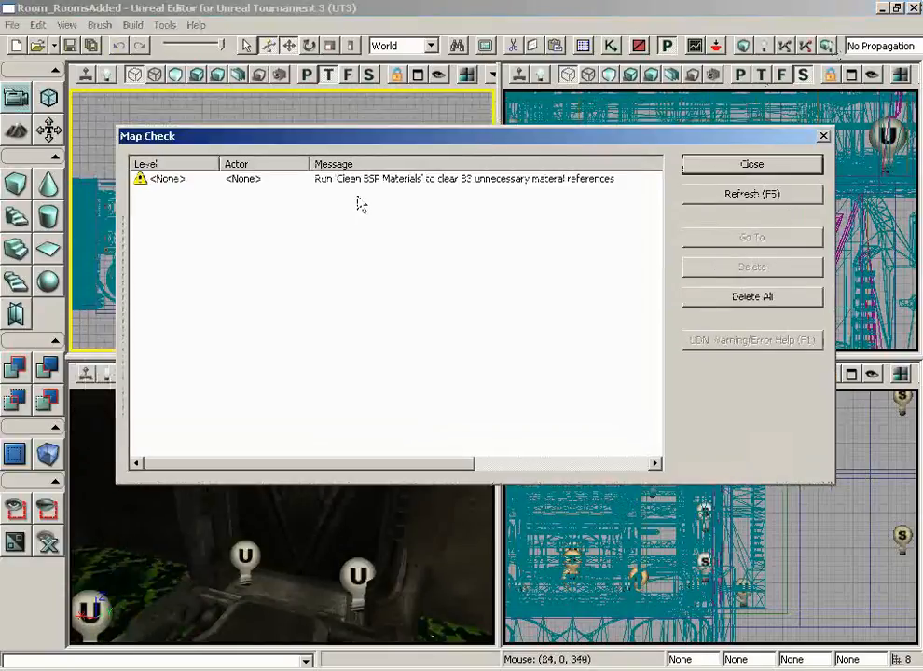
click(738, 169)
- Run Tools > Clean BSP Materials to clear the 83 unnecessary references, then close Map Check
click(165, 25)
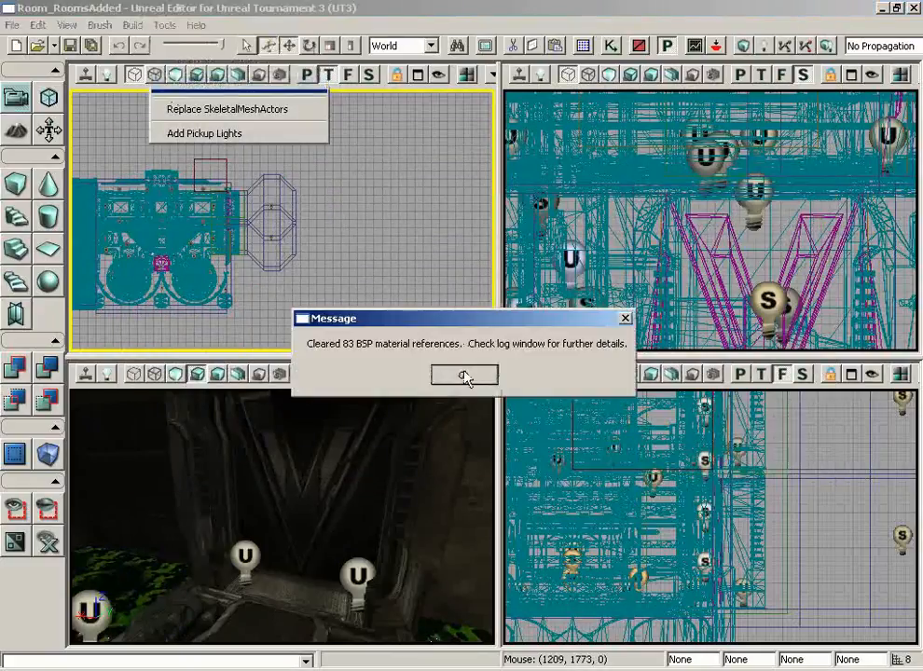
click(464, 375)
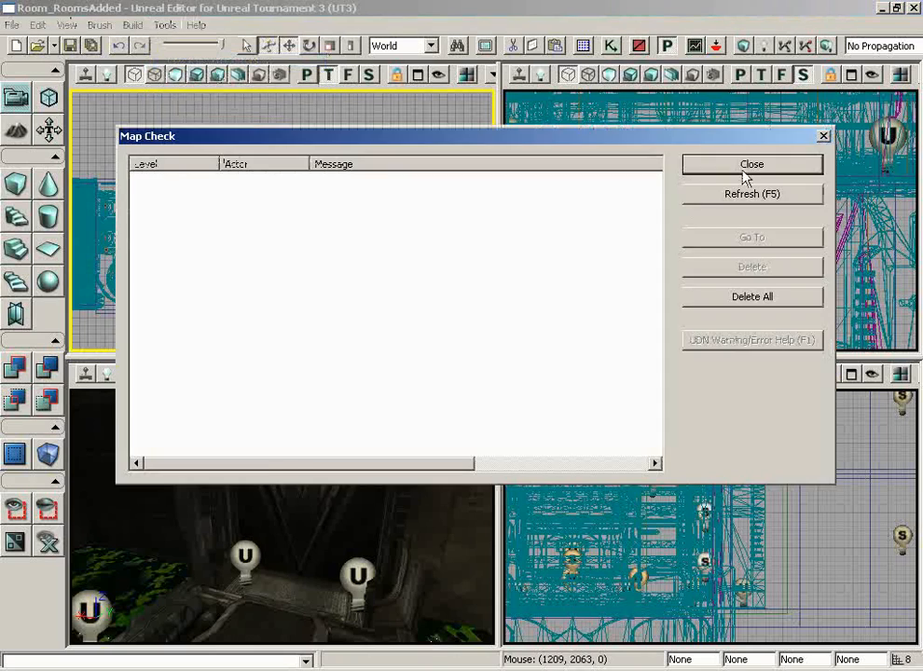
click(747, 168)
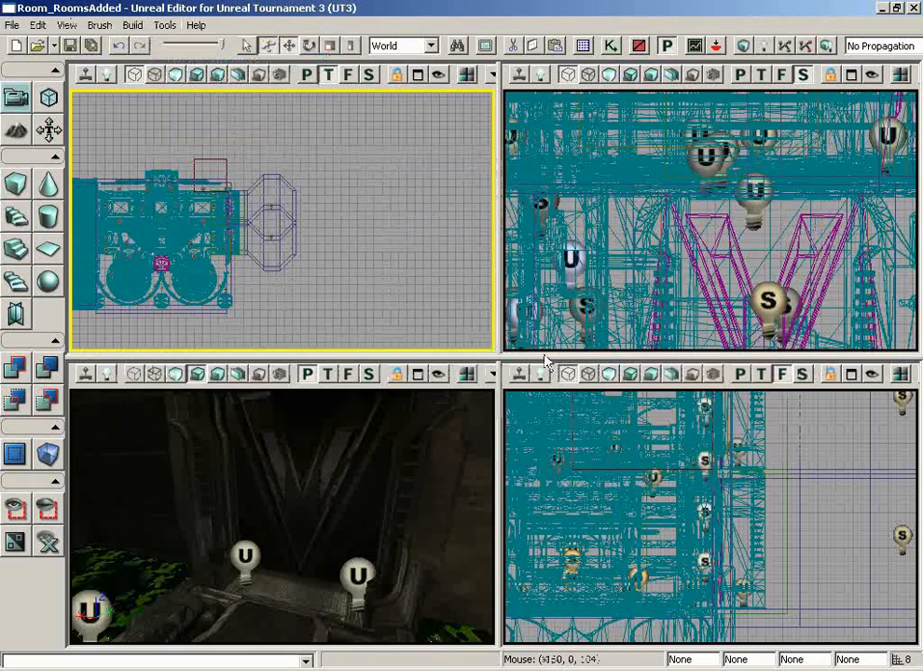
drag(353, 490, 376, 477)
right_drag(377, 477, 278, 566)
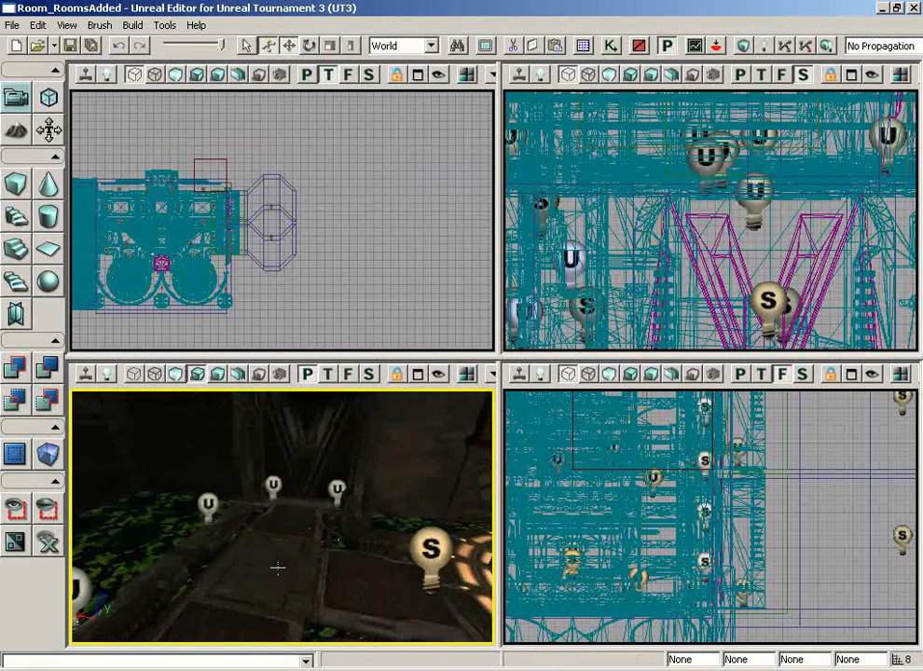
right_click(277, 567)
click(358, 668)
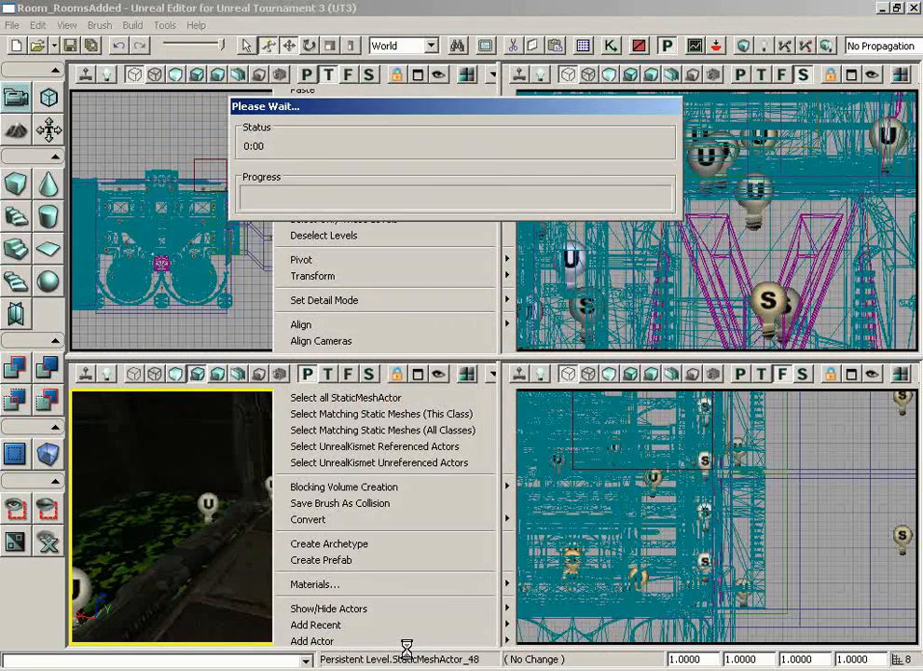
key(w)
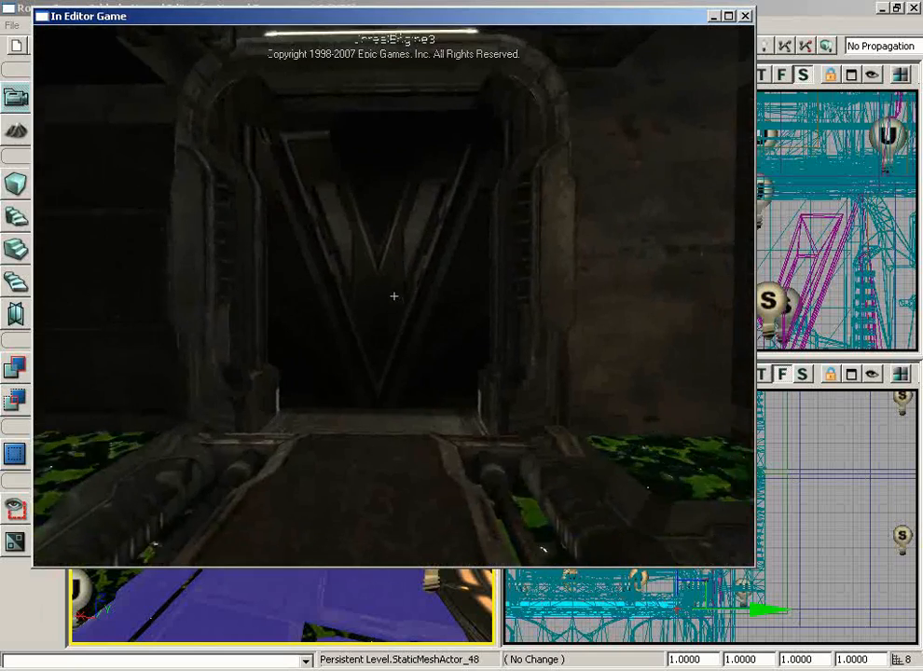
key(w)
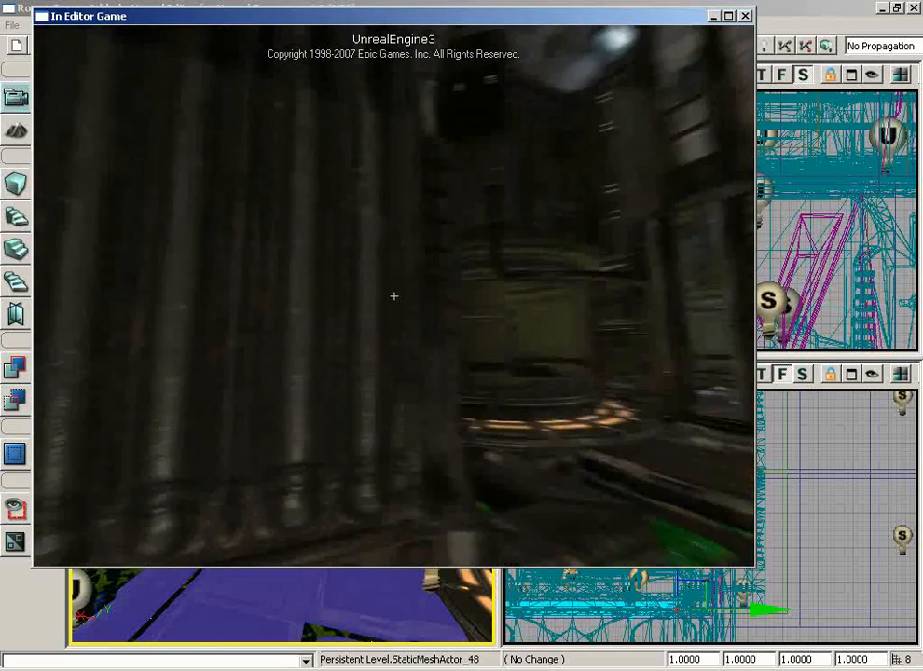
key(w)
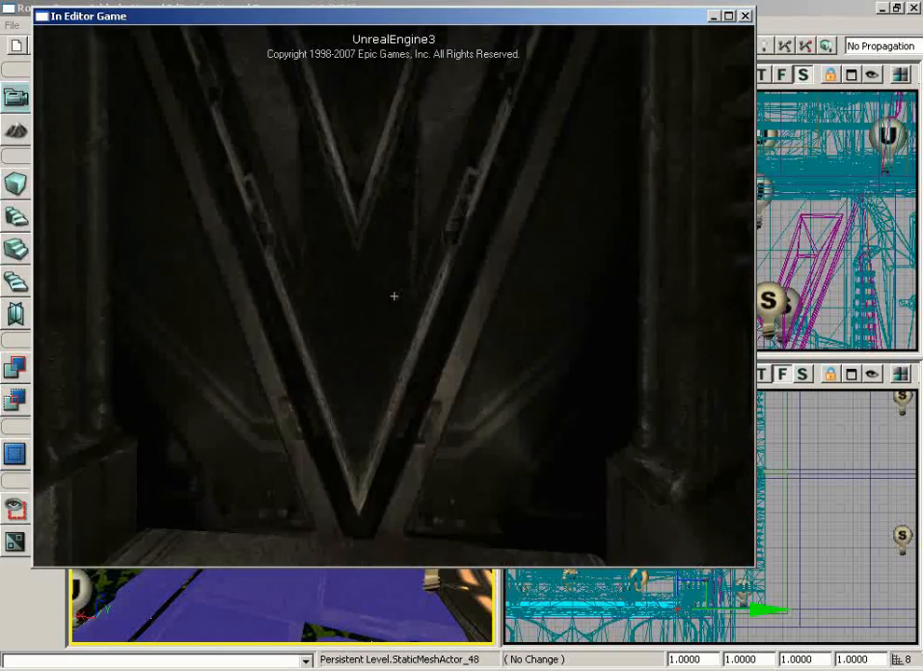
key(w)
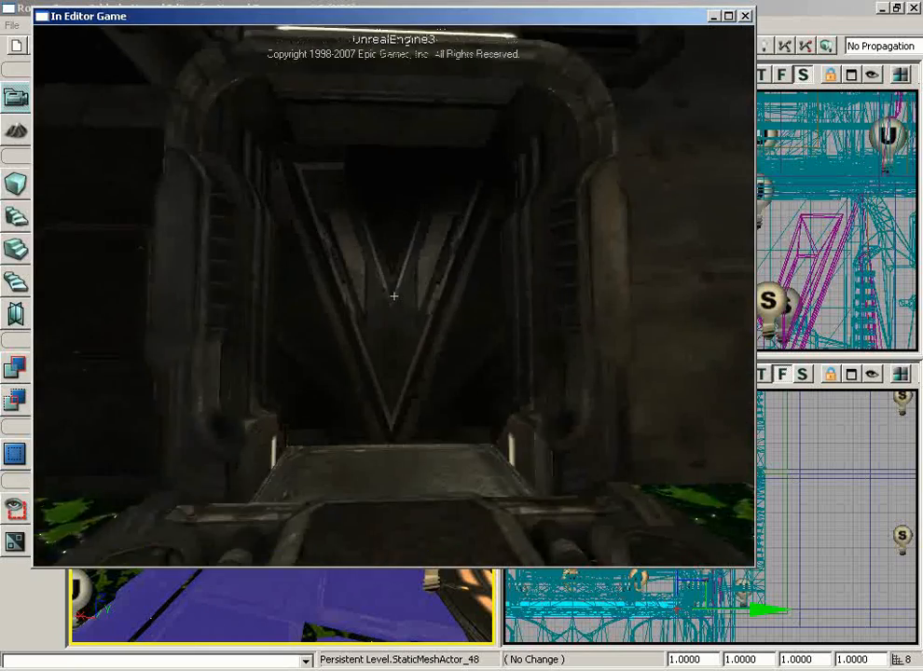
key(w)
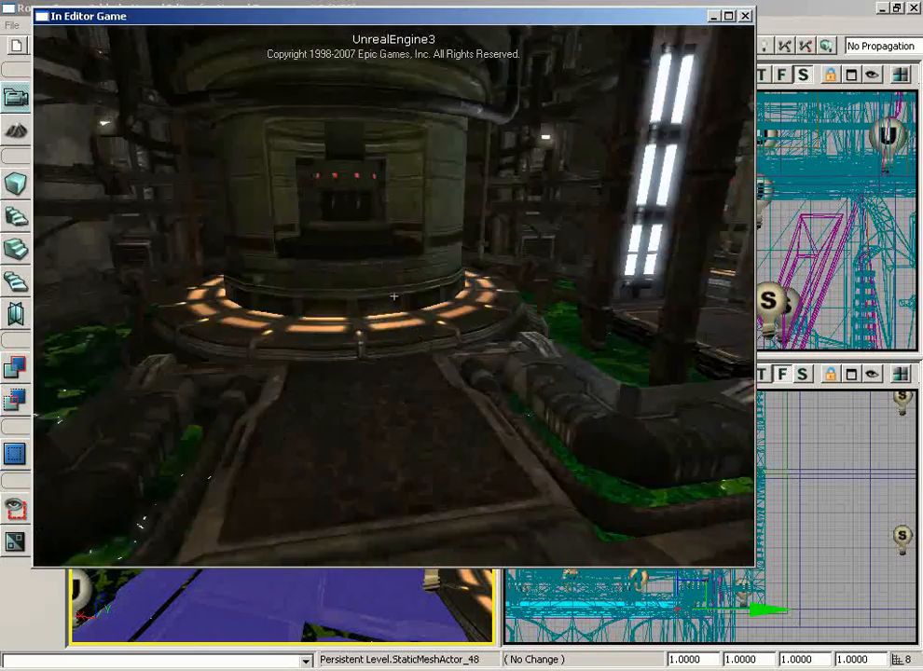
key(w)
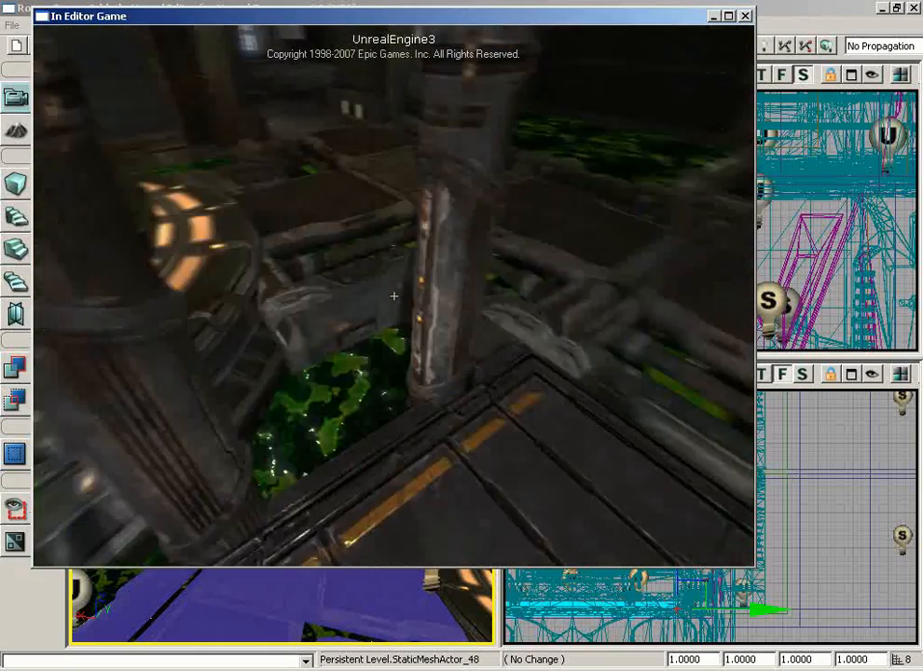
key(w)
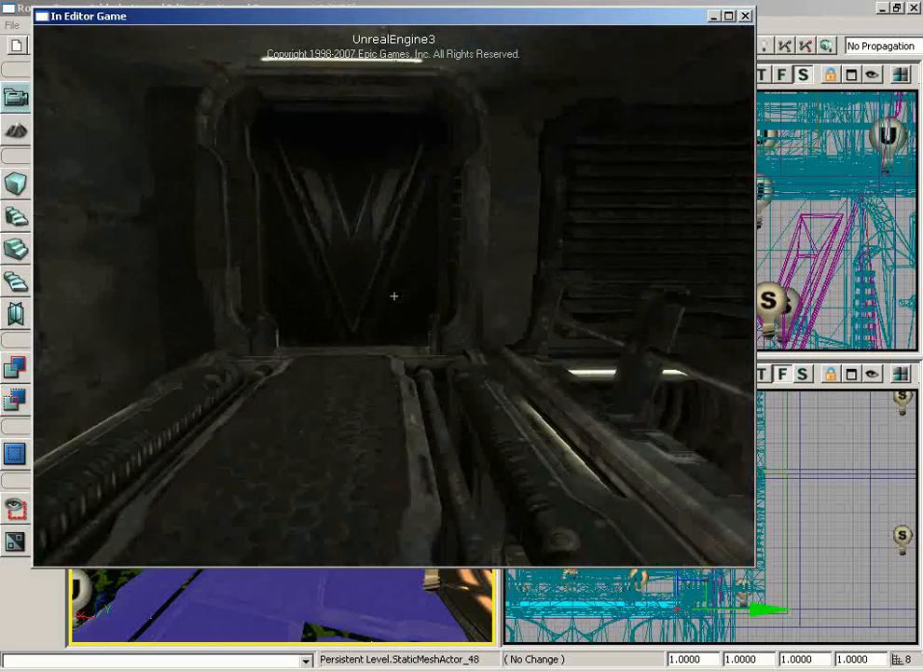
key(w)
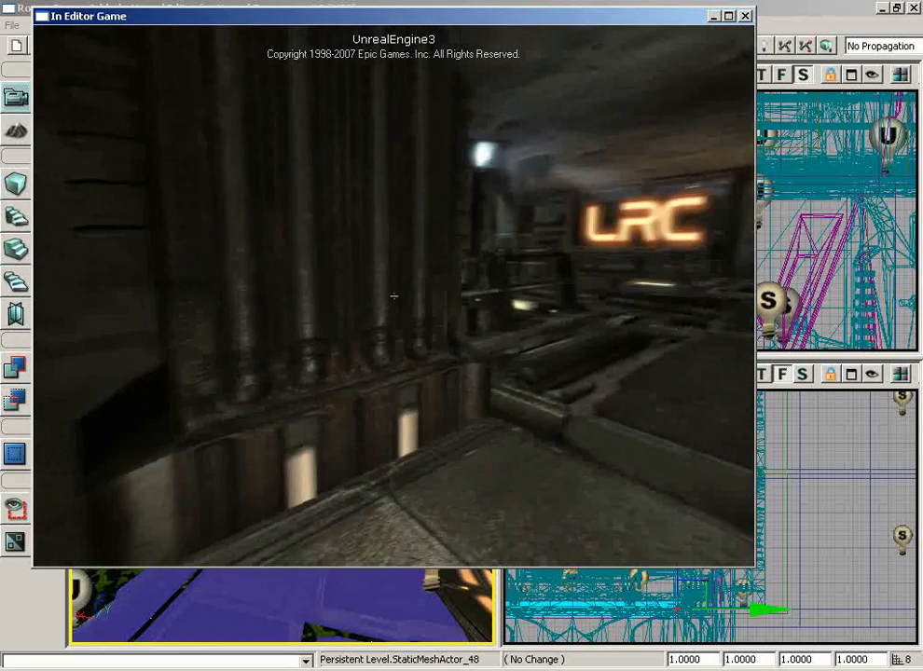
key(w)
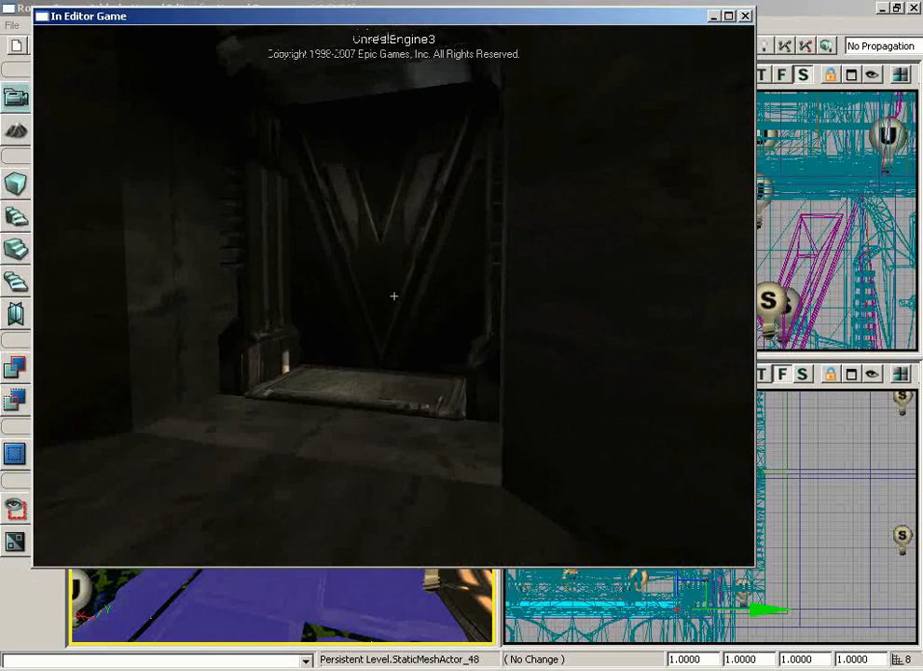
key(Escape)
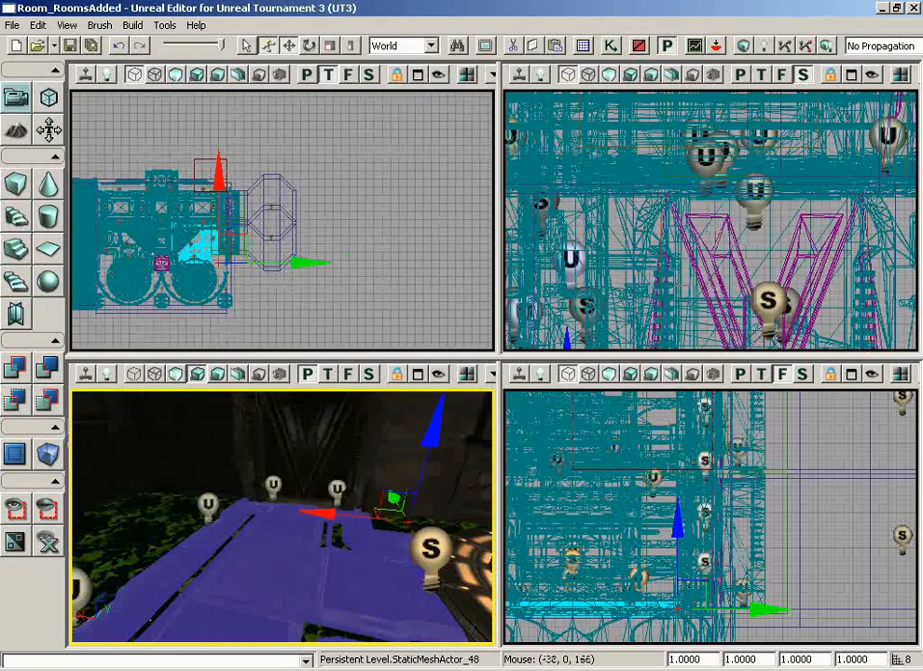